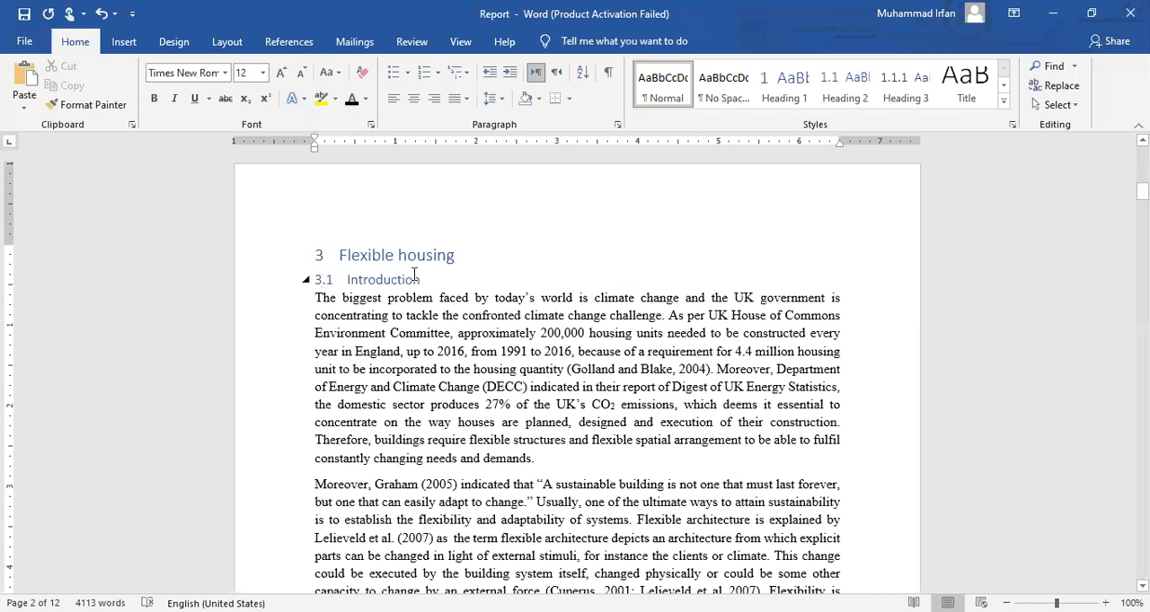
Undo the earlier heading formatting so that "Flexible housing" and "1.1 Introduction" are plain bold text again
key("ctrl+z")
key("BackSpace")
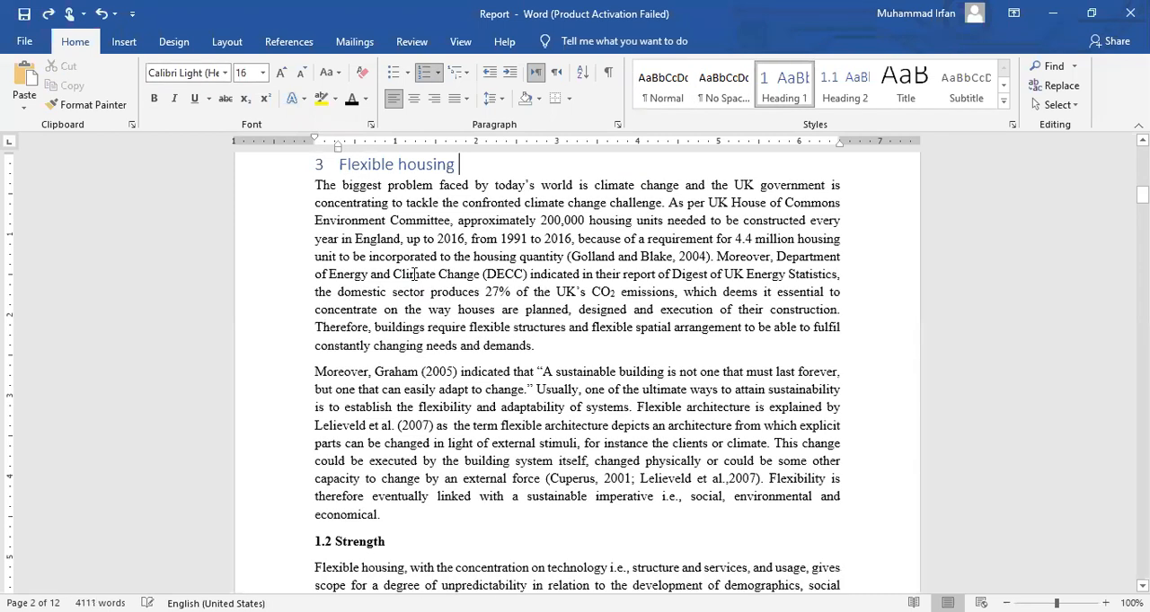
key("ctrl+z")
key("ctrl+z")
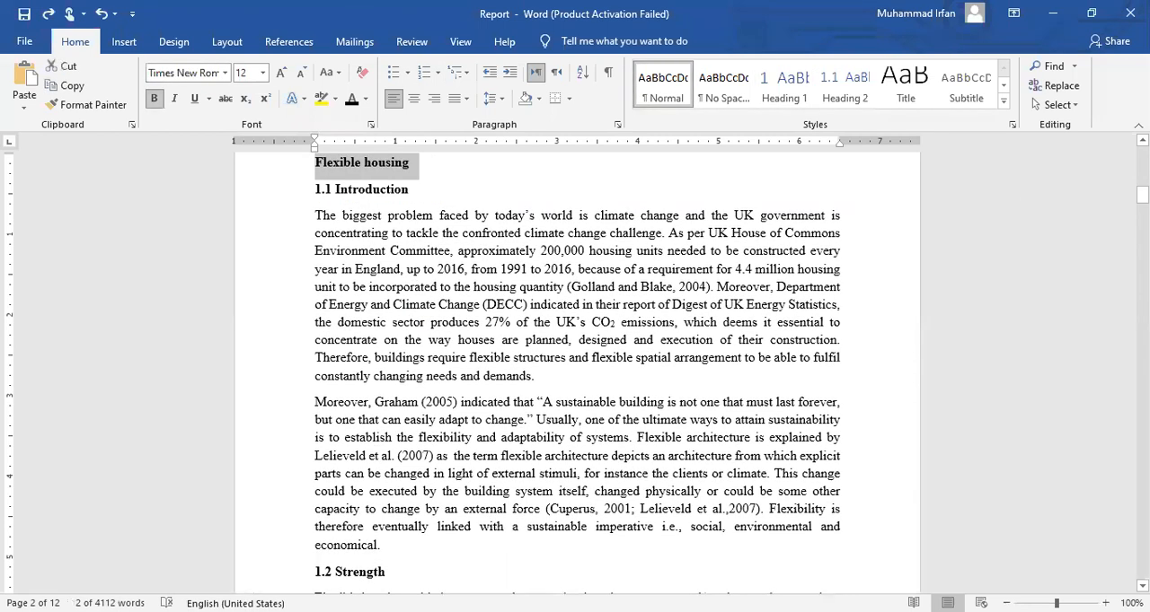
scroll(528, 267, "up", 2)
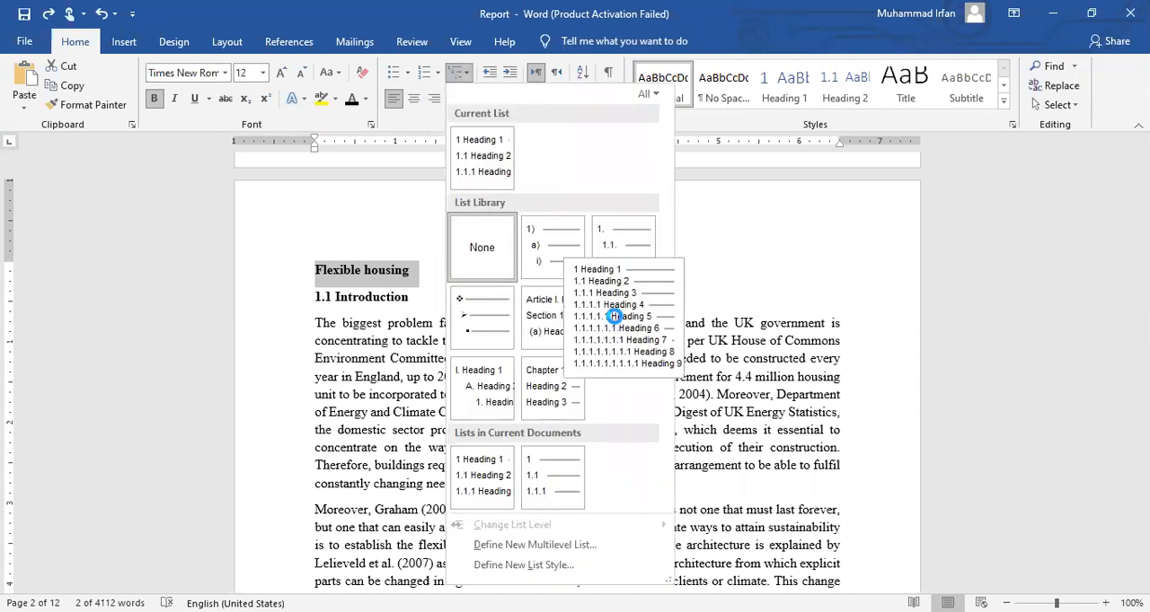
Apply the multilevel list with 1 Heading 1, 1.1 Heading 2 numbering to the "Flexible housing" title
left_click(613, 316)
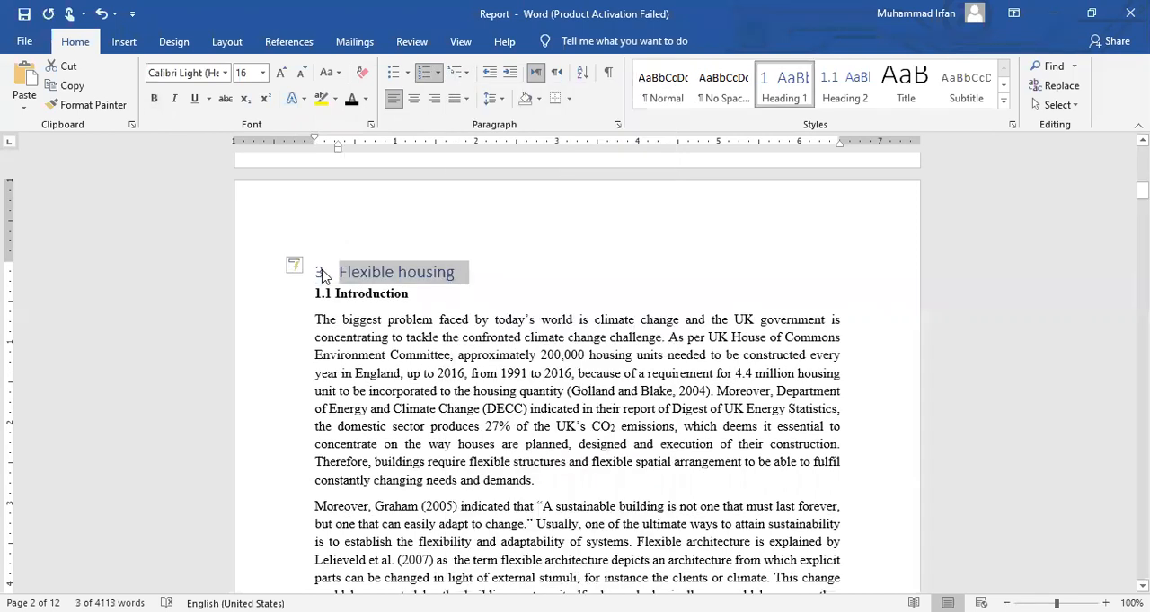
left_click(321, 270)
key("BackSpace")
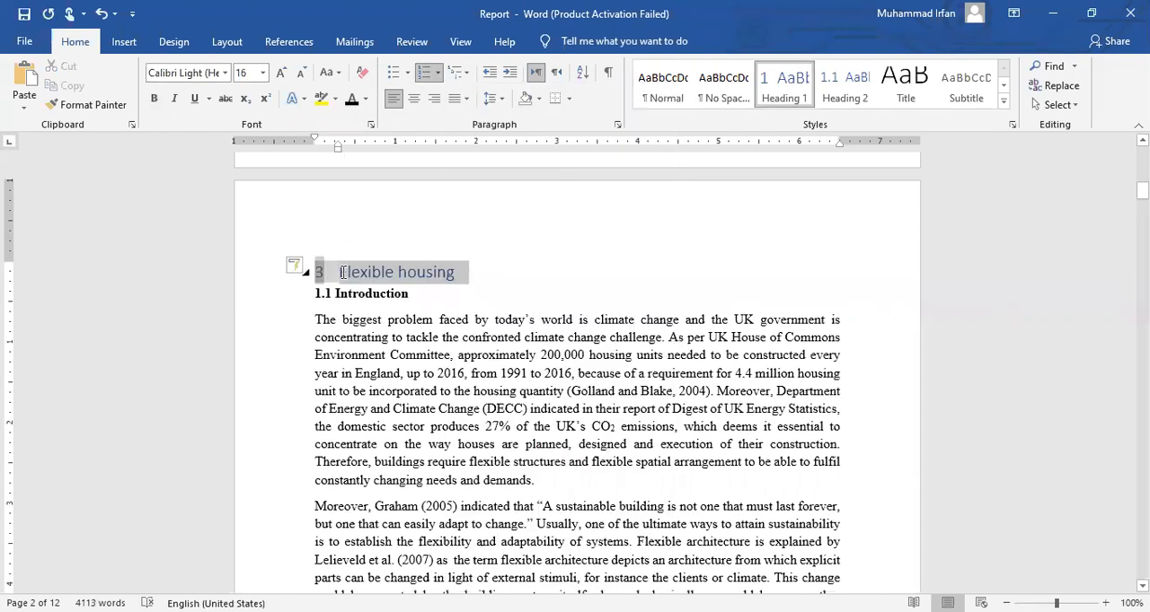
Start a new list at the "Flexible housing" heading with its numbering value set to 1
left_click(320, 274)
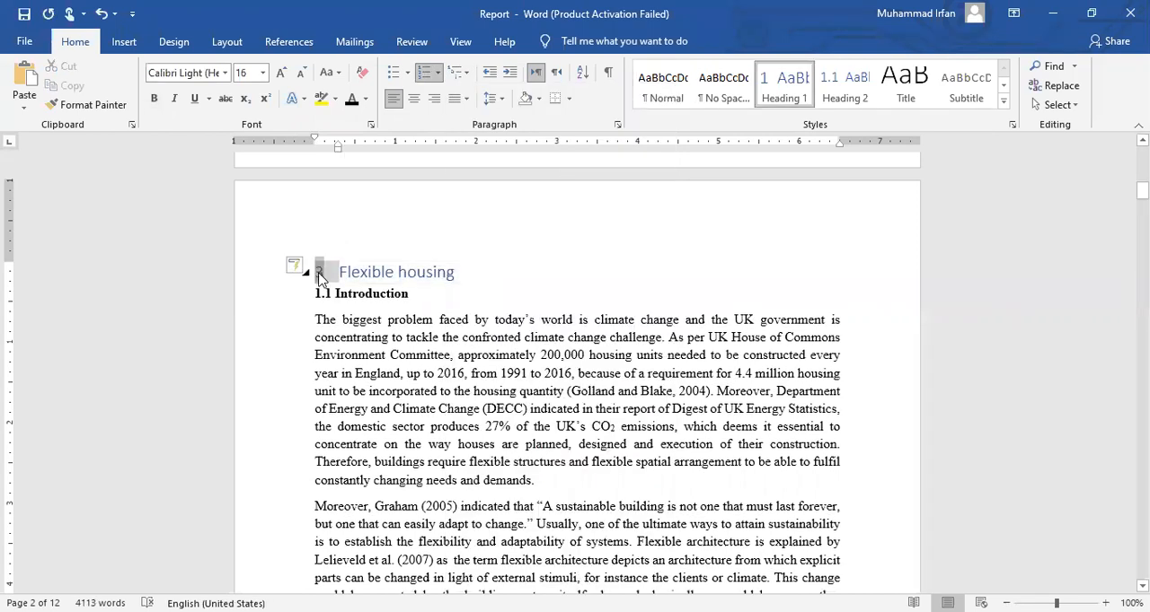
key("shift+F10")
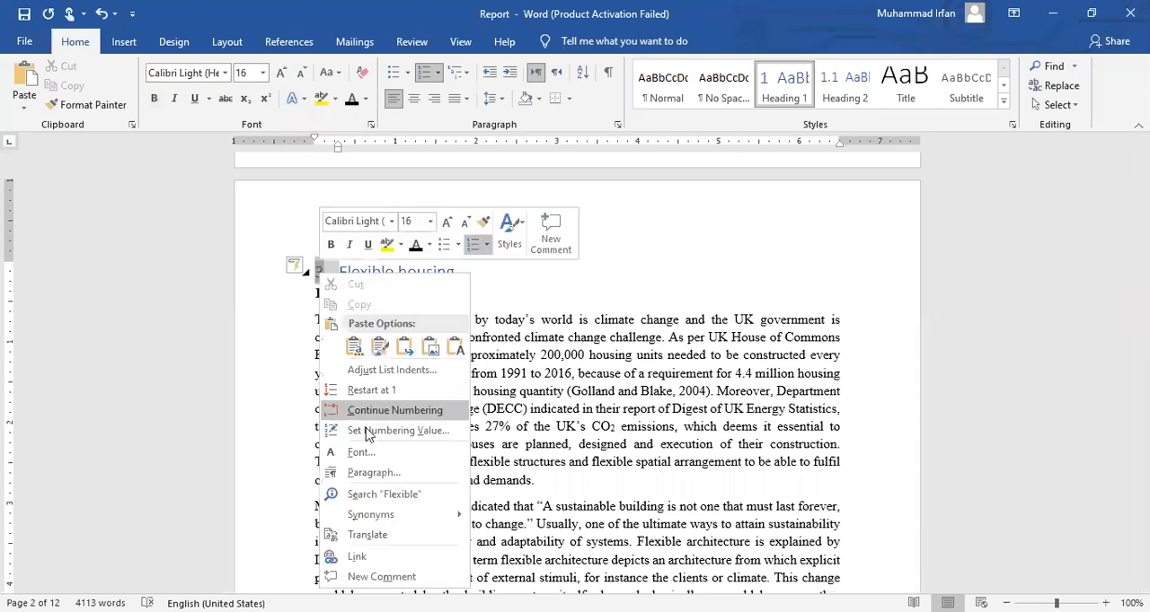
left_click(320, 274)
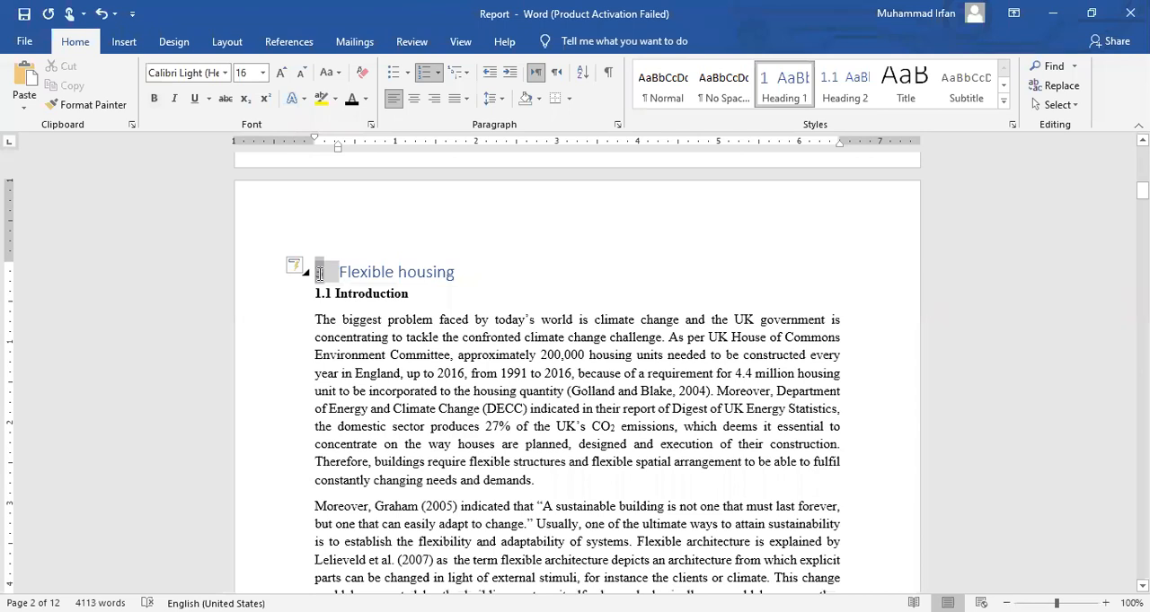
right_click(316, 279)
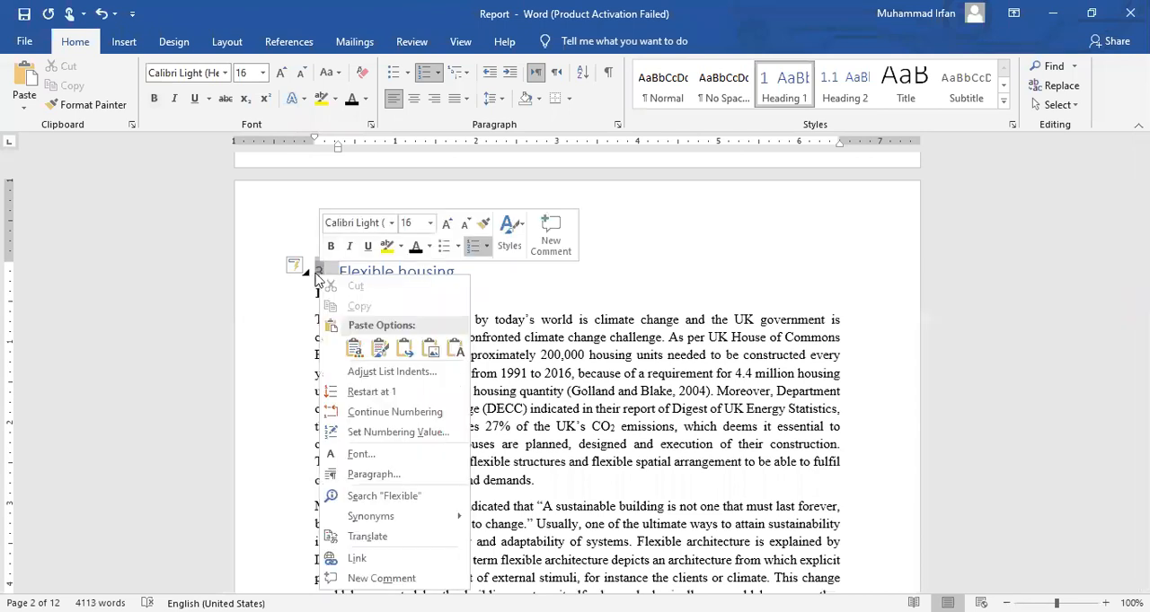
left_click(319, 272)
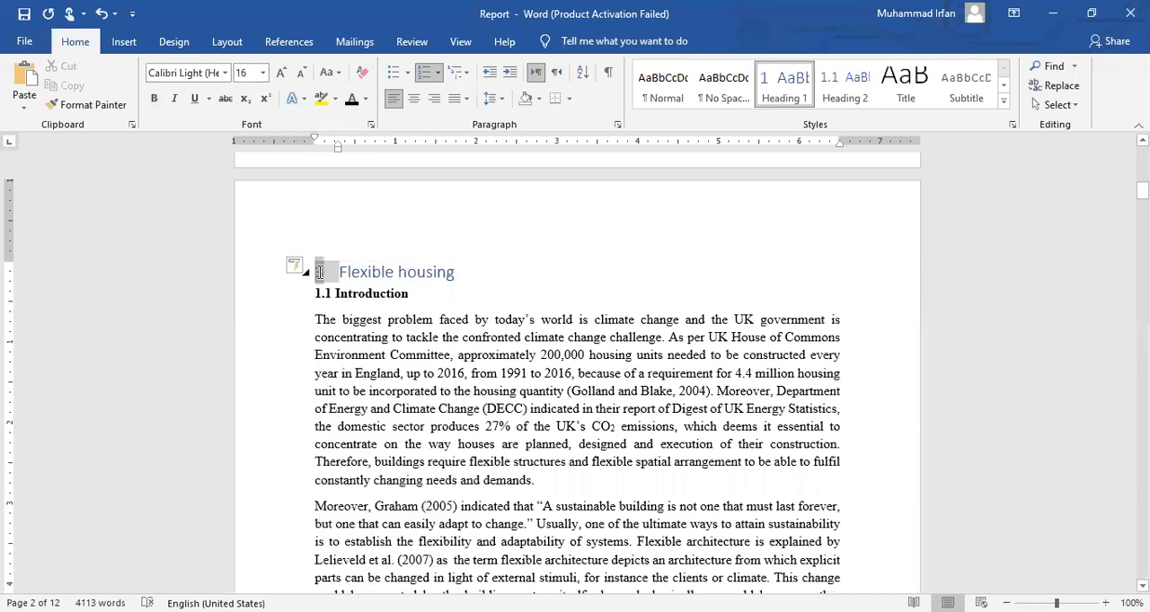
key("shift+F10")
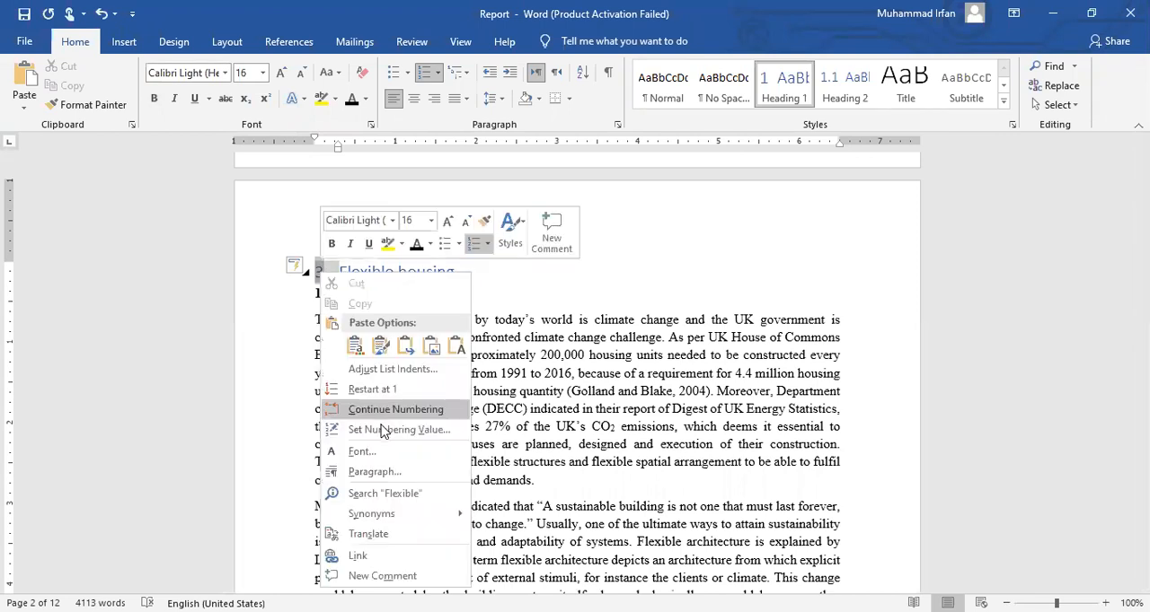
left_click(382, 432)
left_click(526, 316)
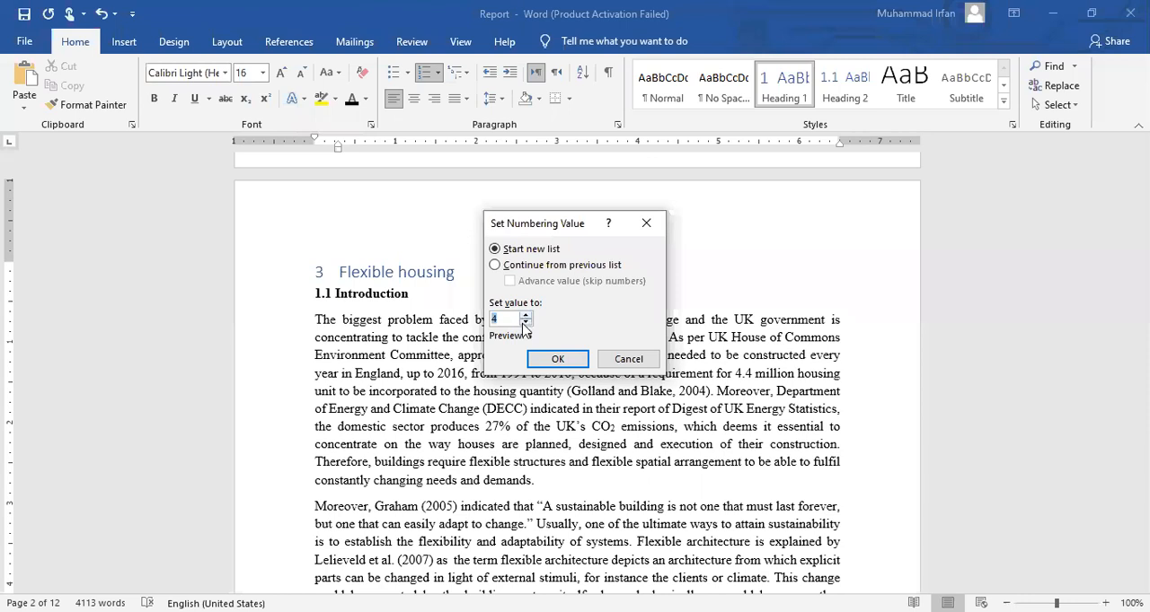
key("BackSpace")
type("1")
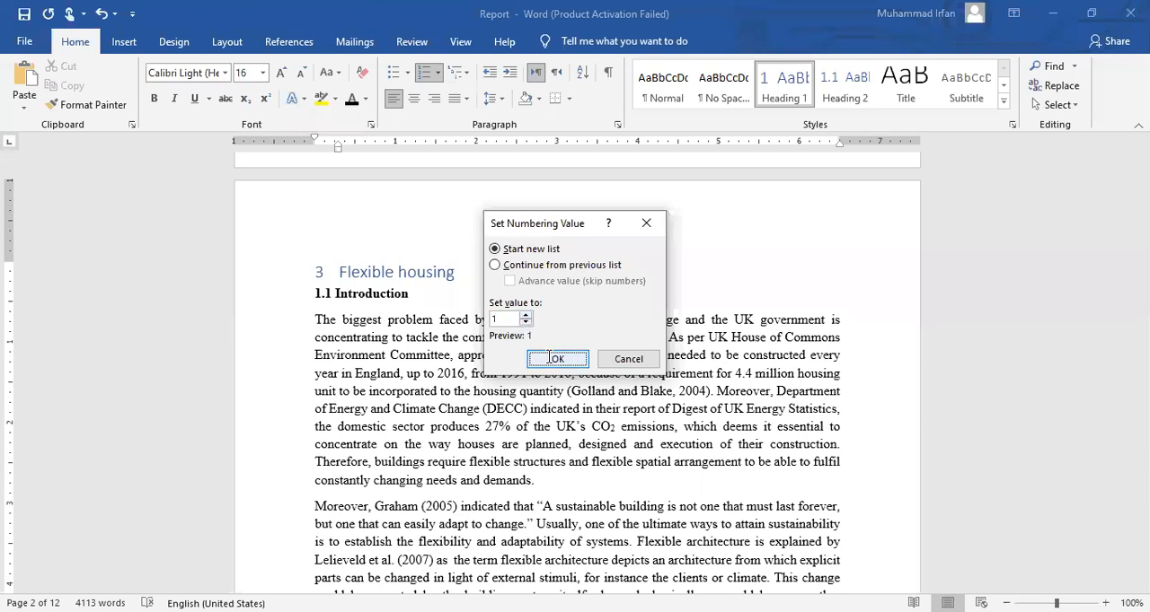
key("Return")
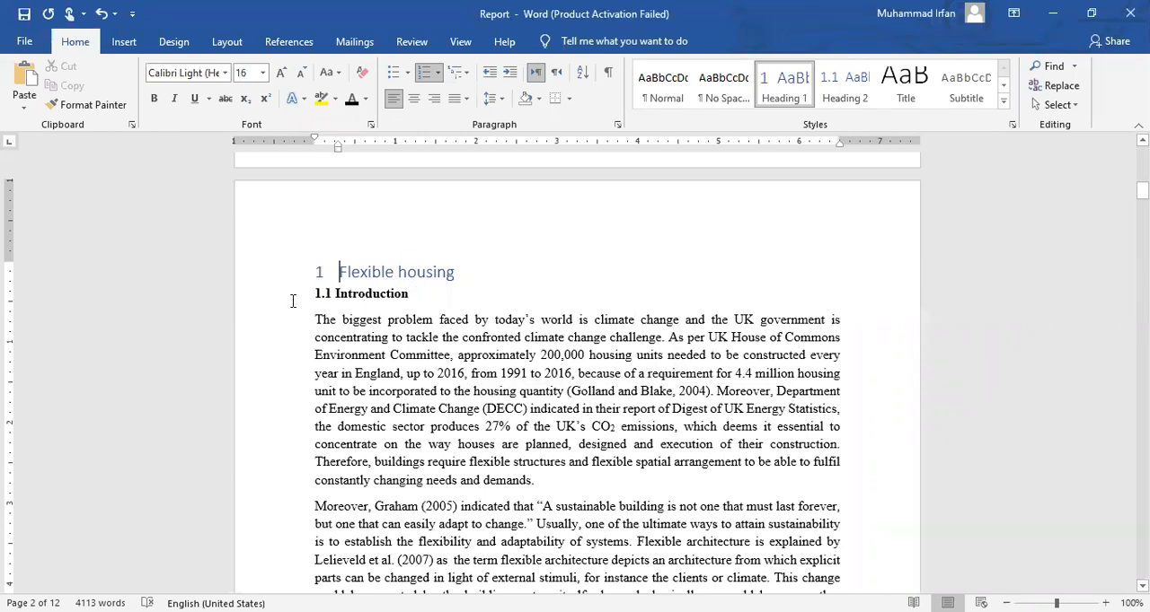
Replace the manually numbered "1.1 Introduction" title with "Introduction"
left_click(294, 297)
key("Delete")
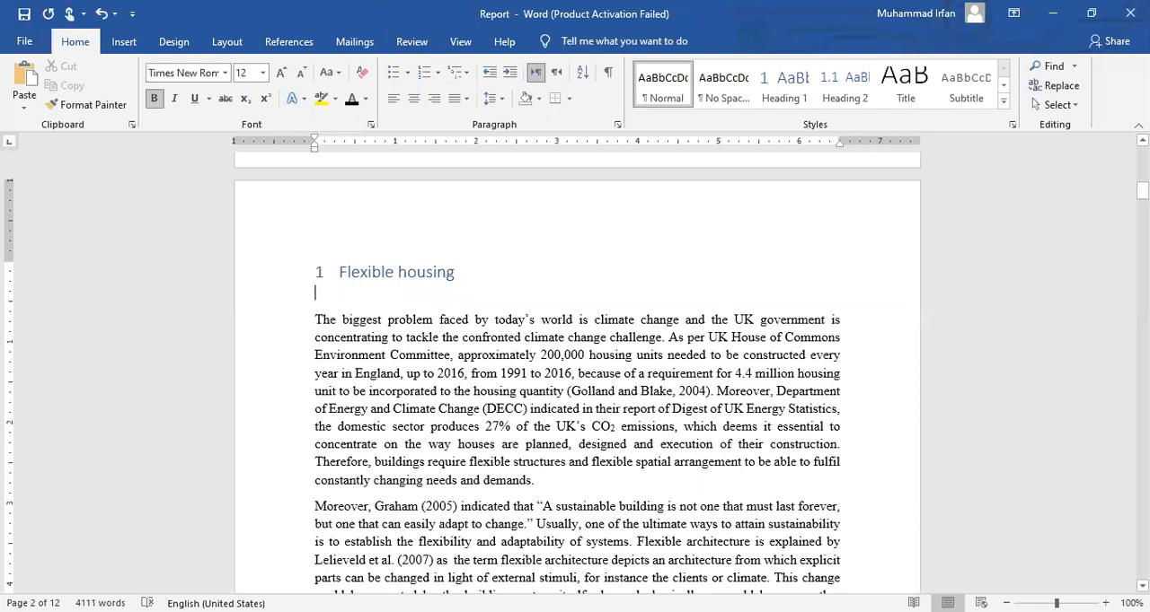
type("Intri")
key("BackSpace")
type("o")
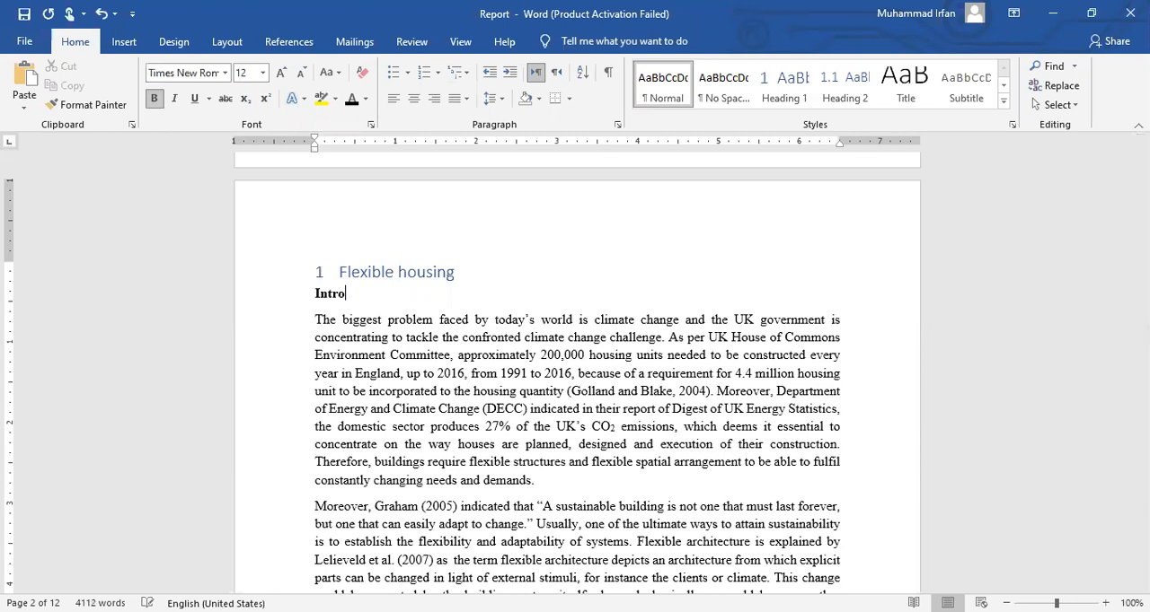
type("duction")
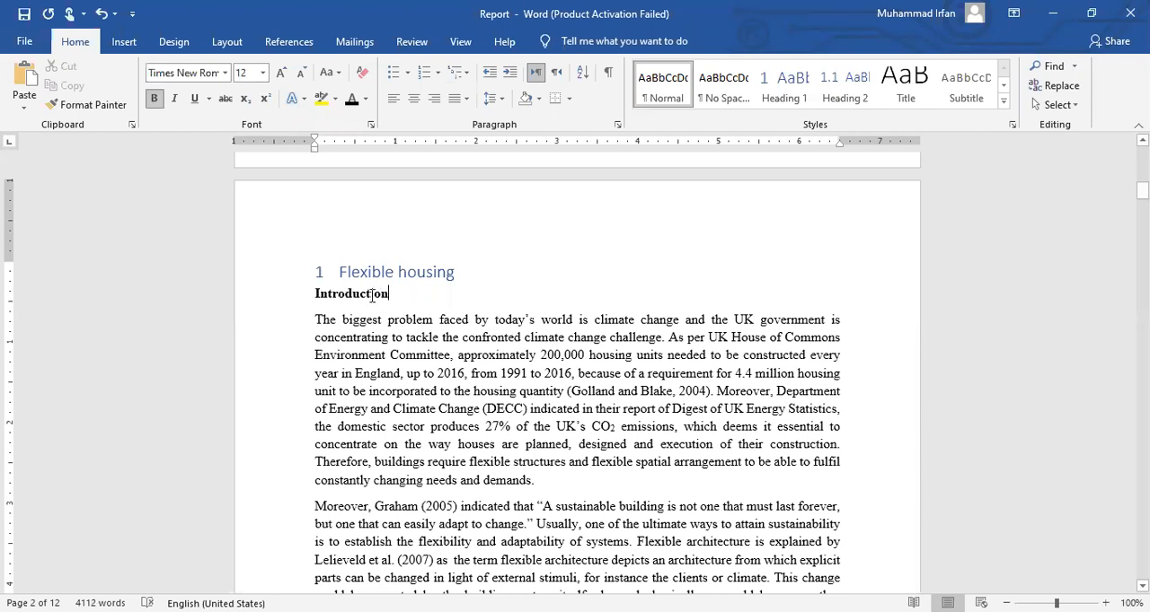
Apply the Heading 2 style to the "Introduction" title below "Flexible housing"
left_click_drag(392, 296, 311, 294)
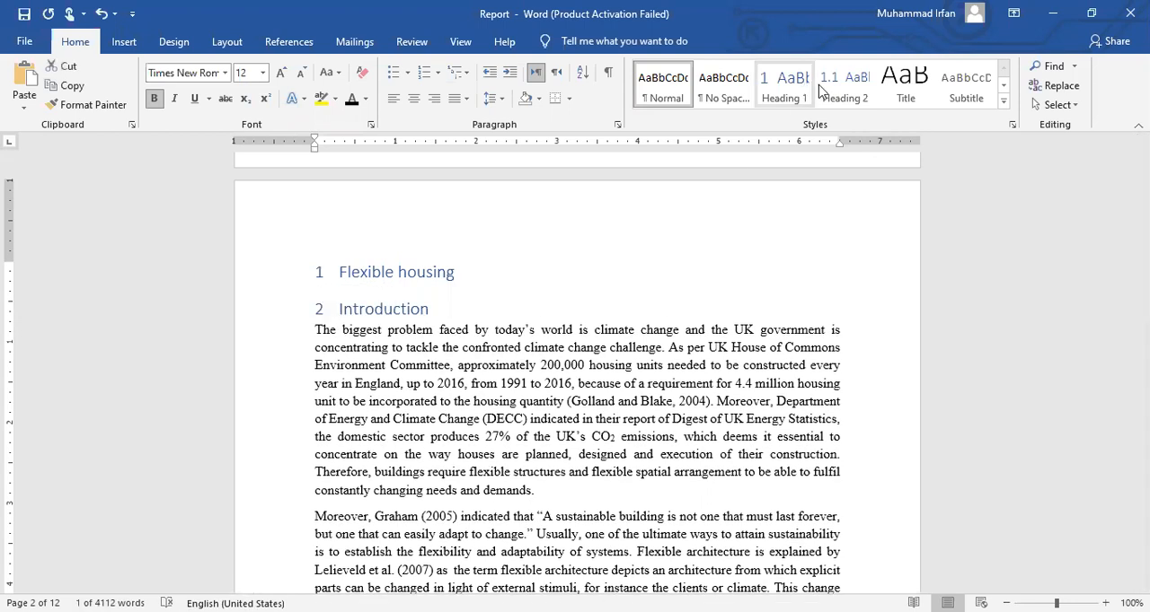
left_click(831, 90)
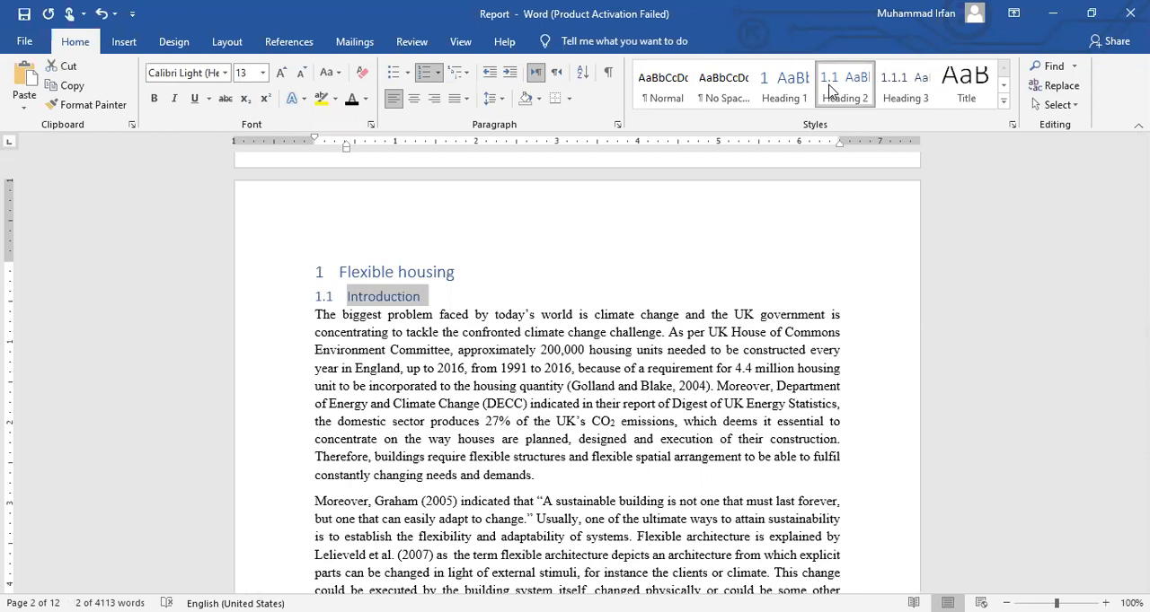
left_click(377, 297)
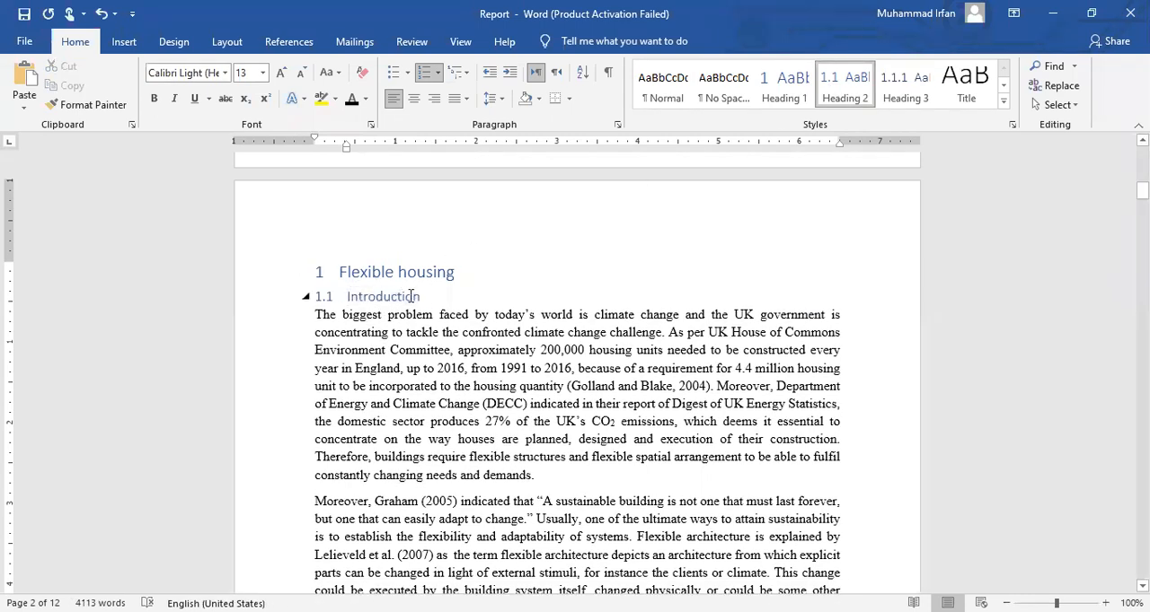
left_click_drag(394, 272, 338, 273)
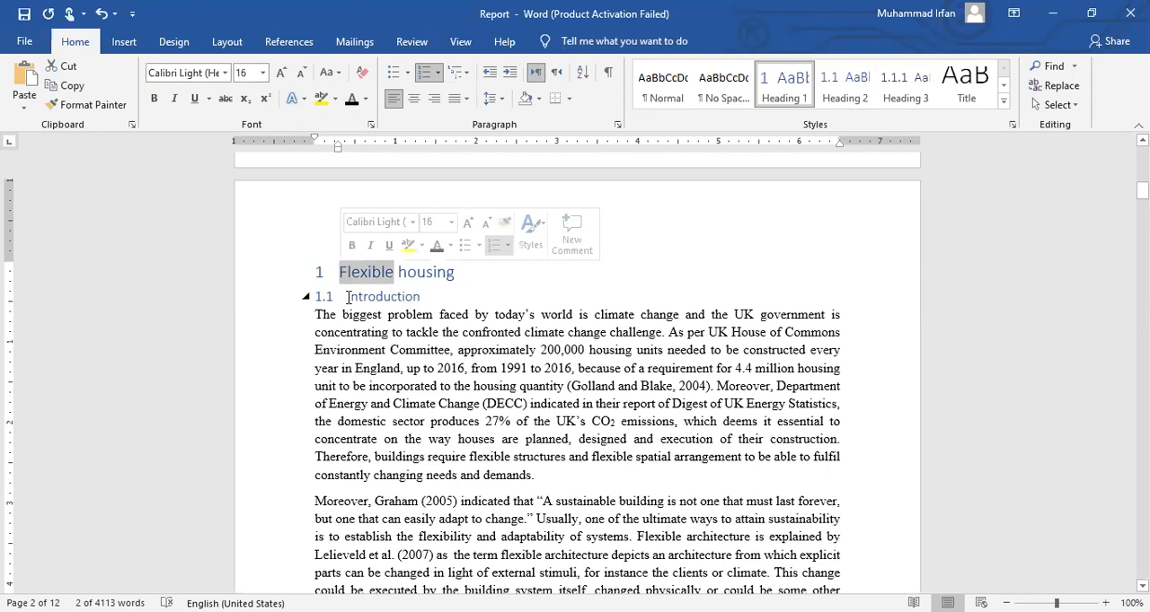
left_click(348, 297)
Replace the manually numbered "1.2 Strength" title with "Strength"
scroll(452, 243, "down", 8)
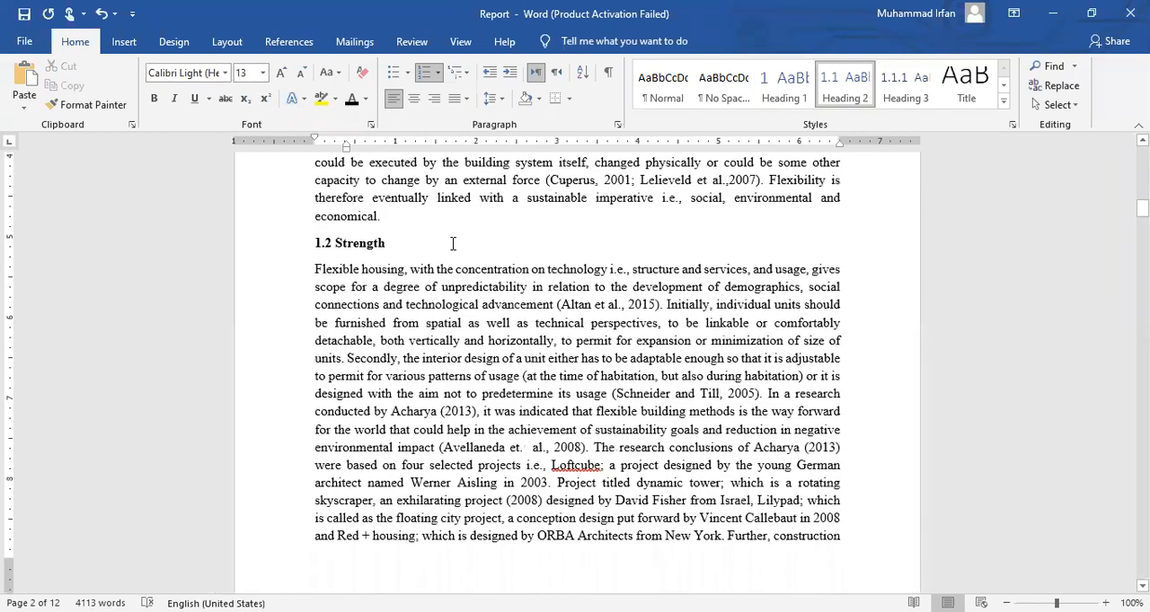
left_click(292, 252)
key("Delete")
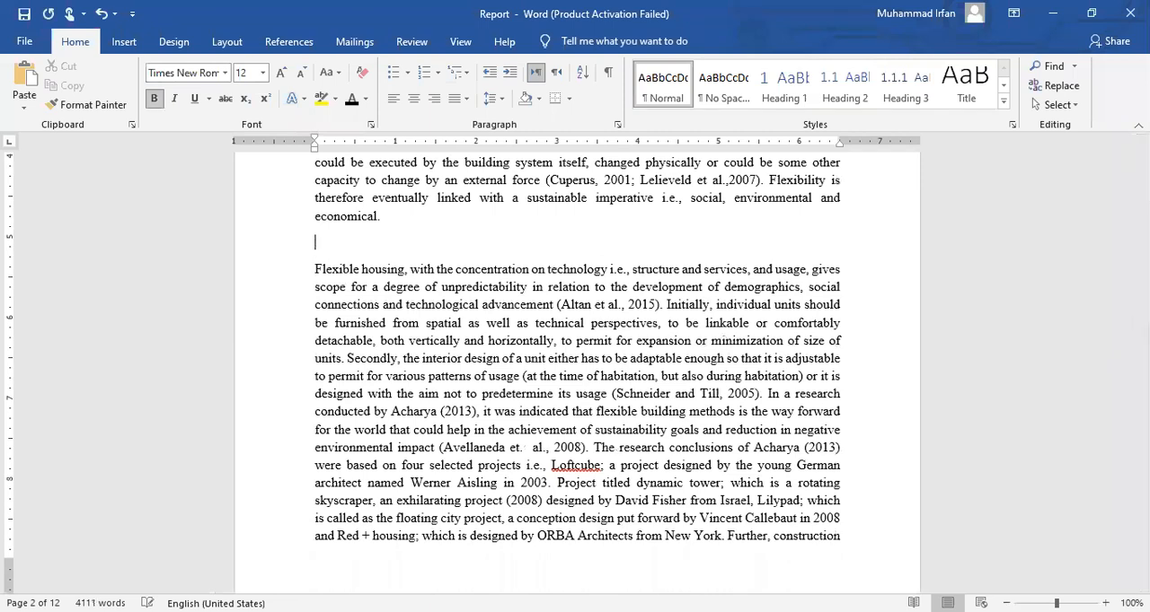
type("Strength")
Apply the Heading 2 style to the "Strength" title and compare it with the headings above
left_click_drag(367, 240, 313, 241)
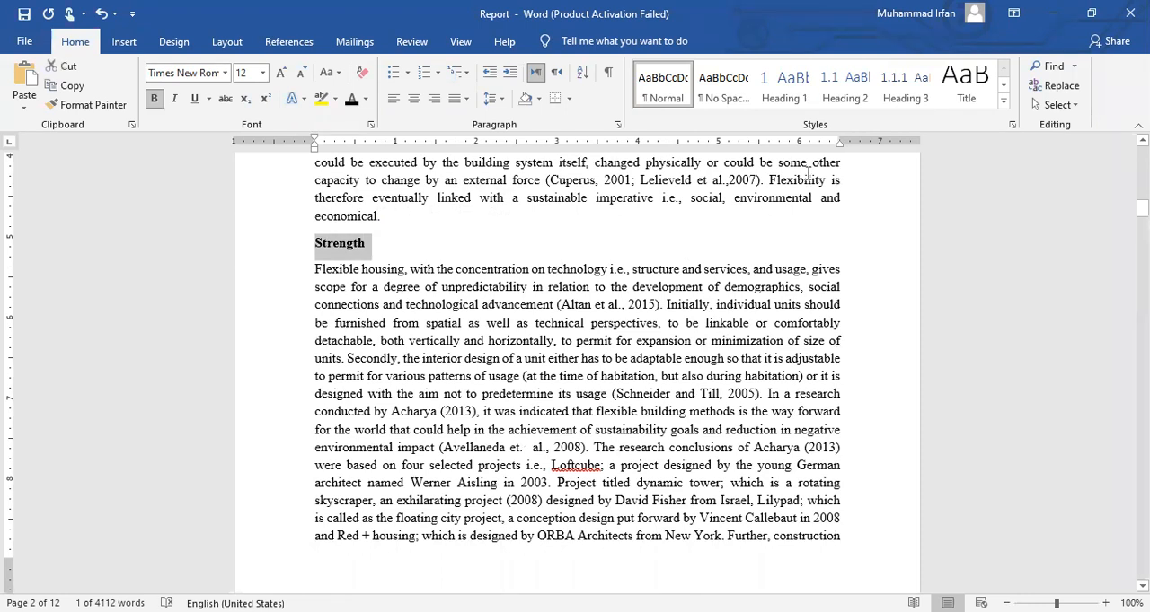
left_click(842, 94)
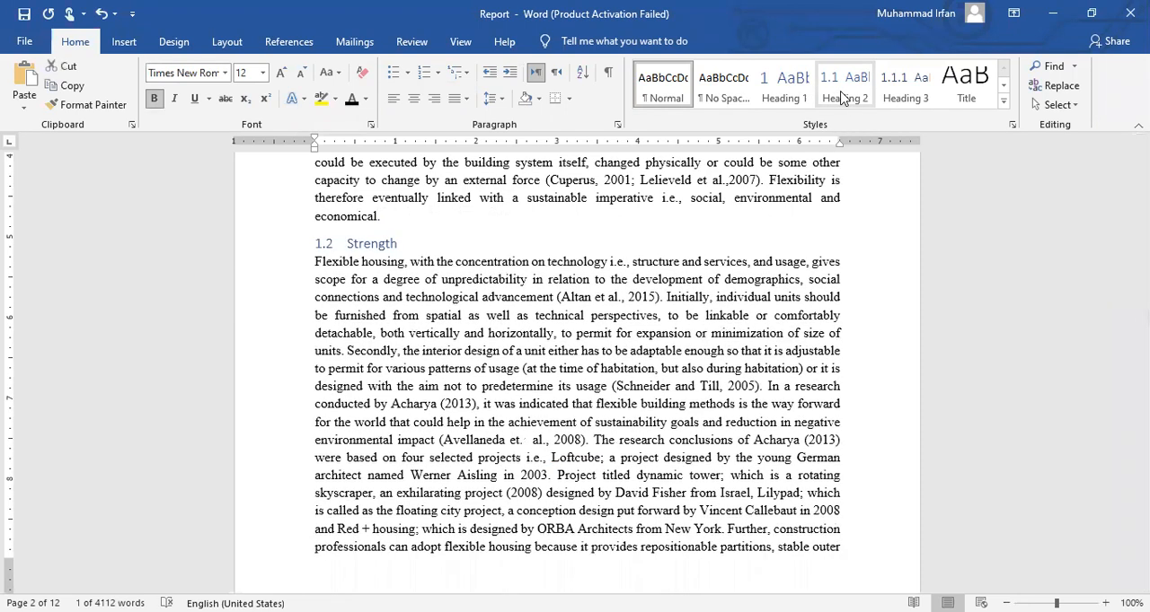
left_click(379, 261)
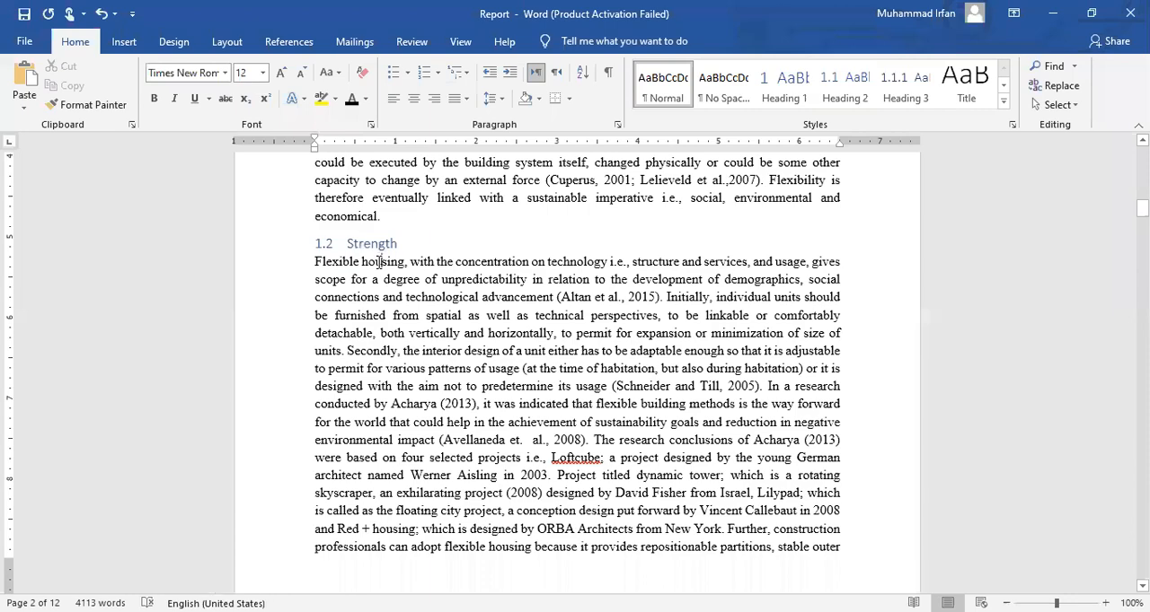
scroll(490, 340, "up", 8)
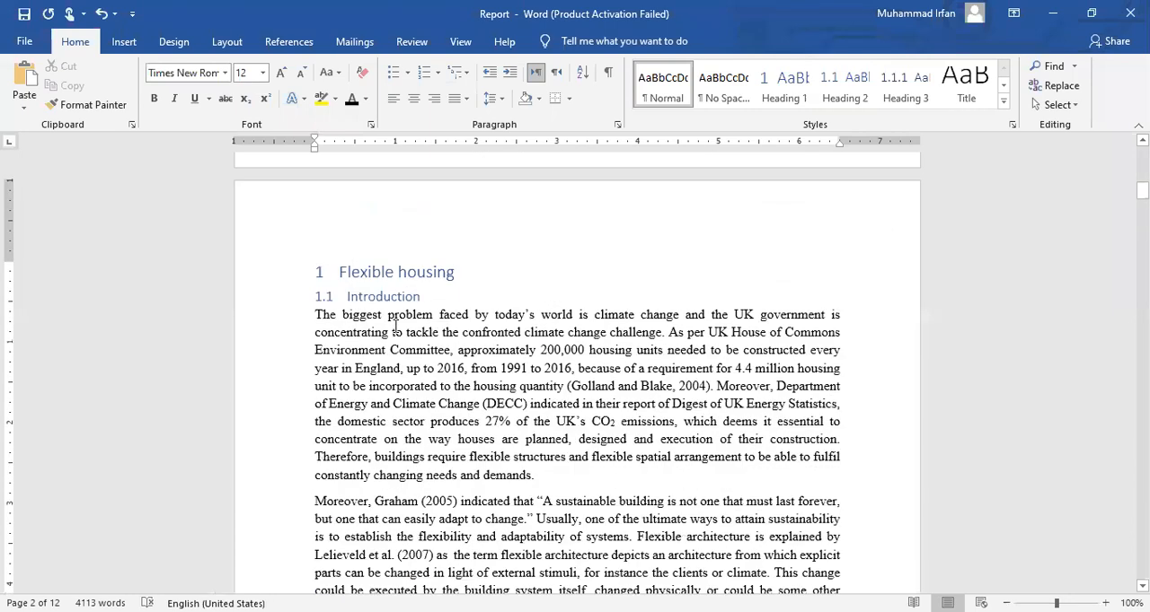
Replace the manually numbered "1.3 Weaknesses" title with "Weakness"
scroll(434, 347, "down", 8)
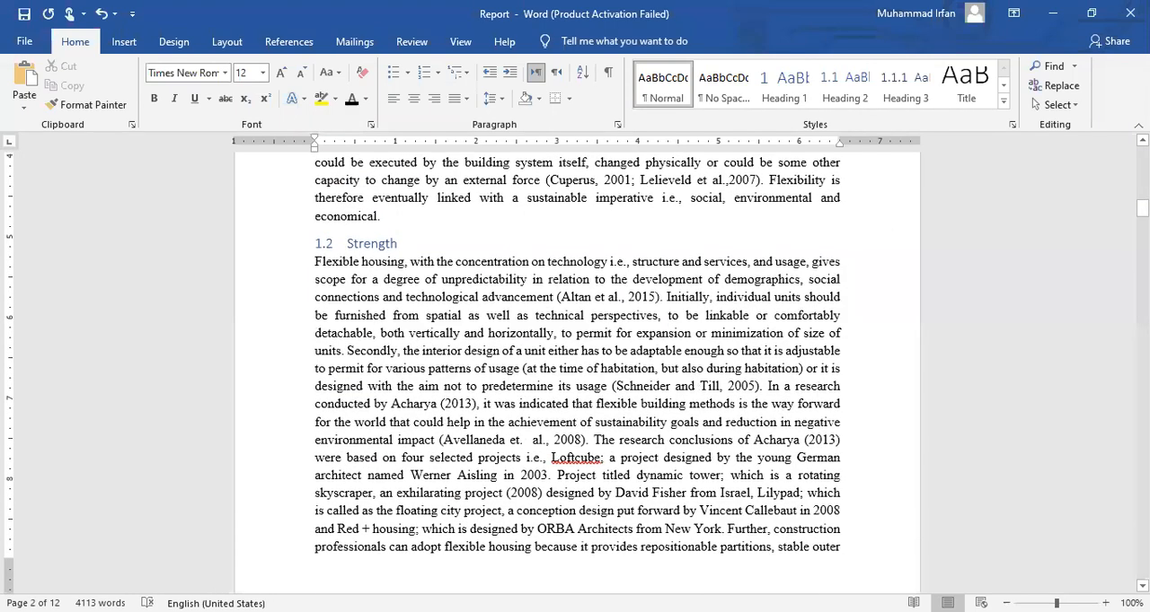
scroll(382, 261, "down", 3)
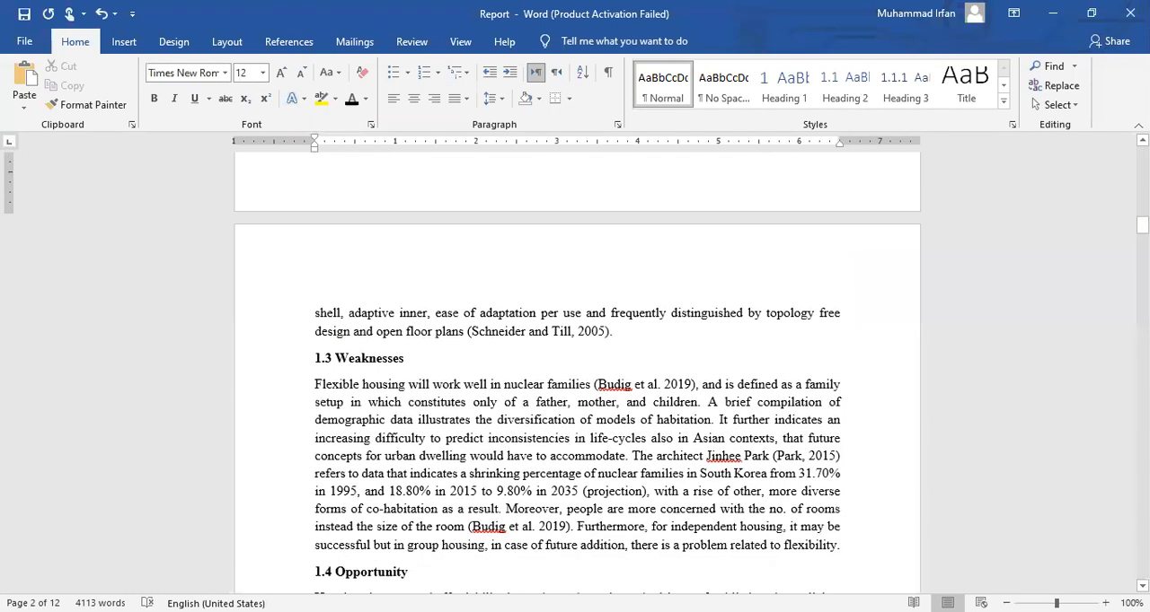
left_click(297, 359)
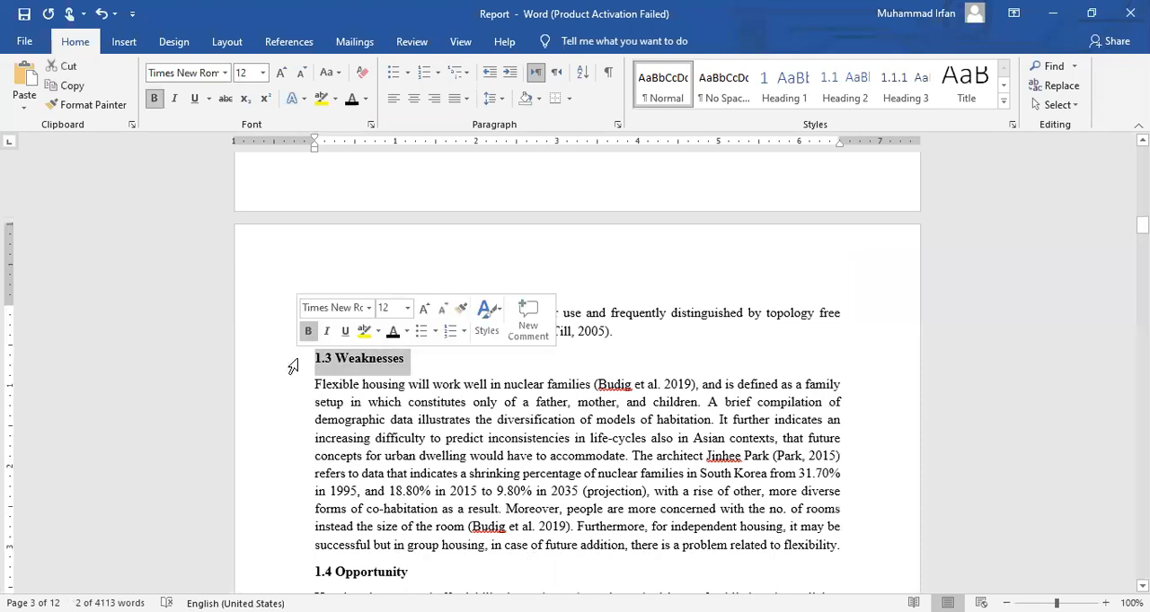
key("BackSpace")
key("Return")
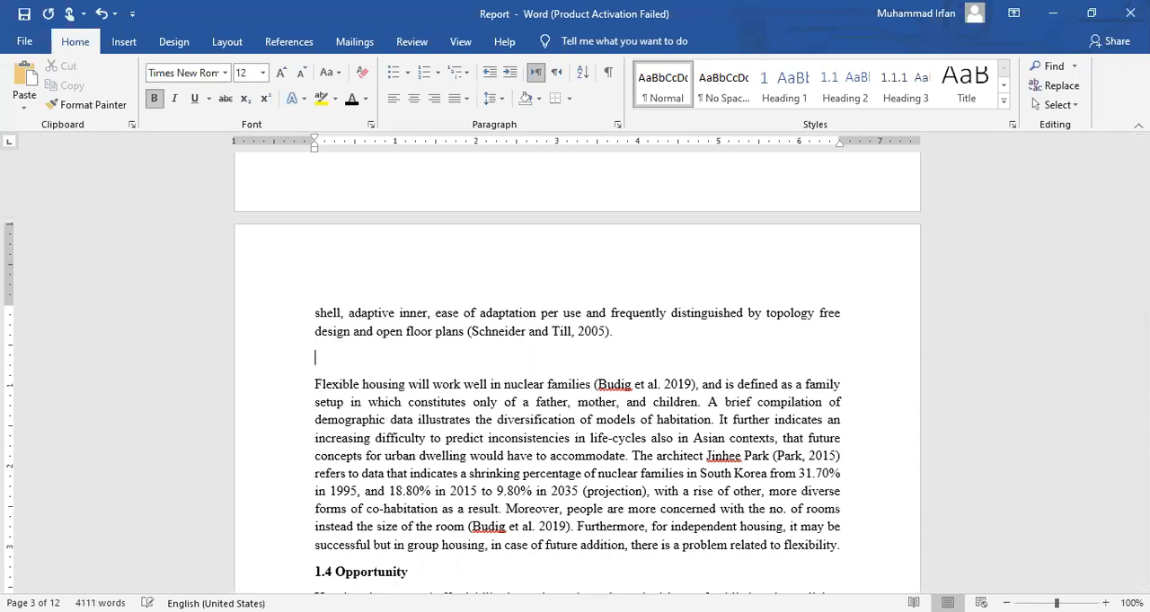
type("Weakness")
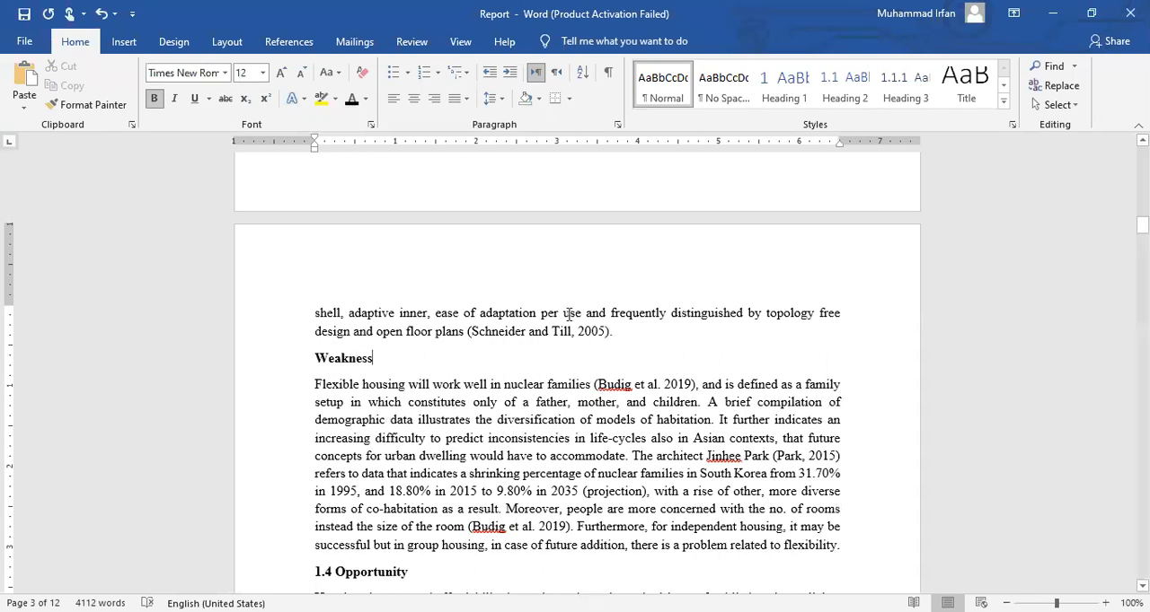
Check which style the Strength heading uses and return to the "Weakness" title
scroll(1036, 198, "up", 7)
scroll(1036, 198, "up", 1)
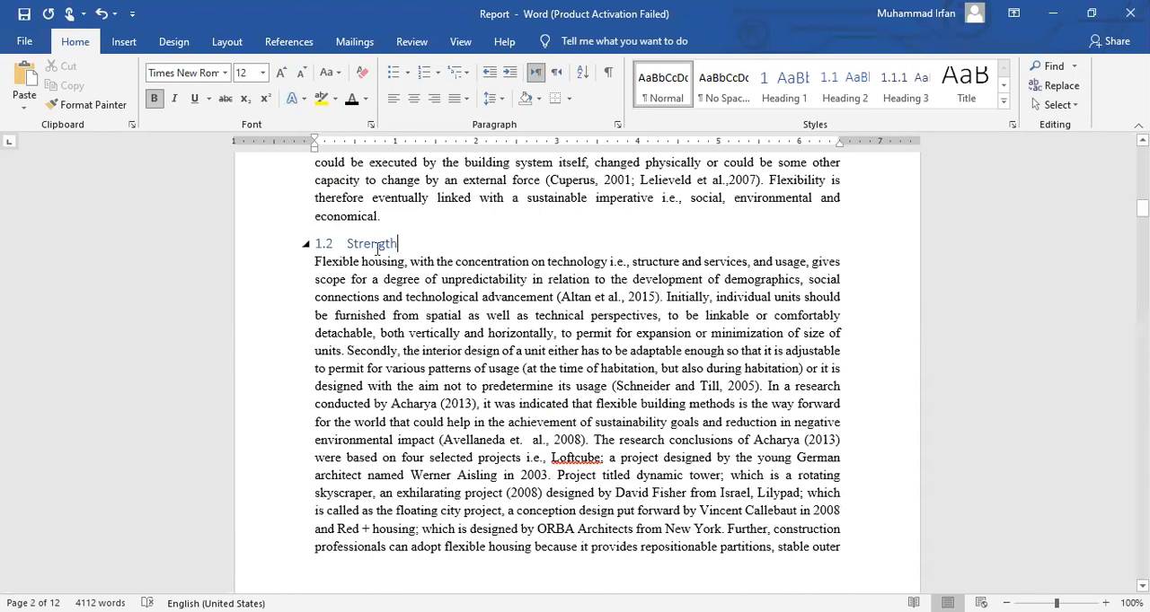
left_click_drag(404, 244, 347, 247)
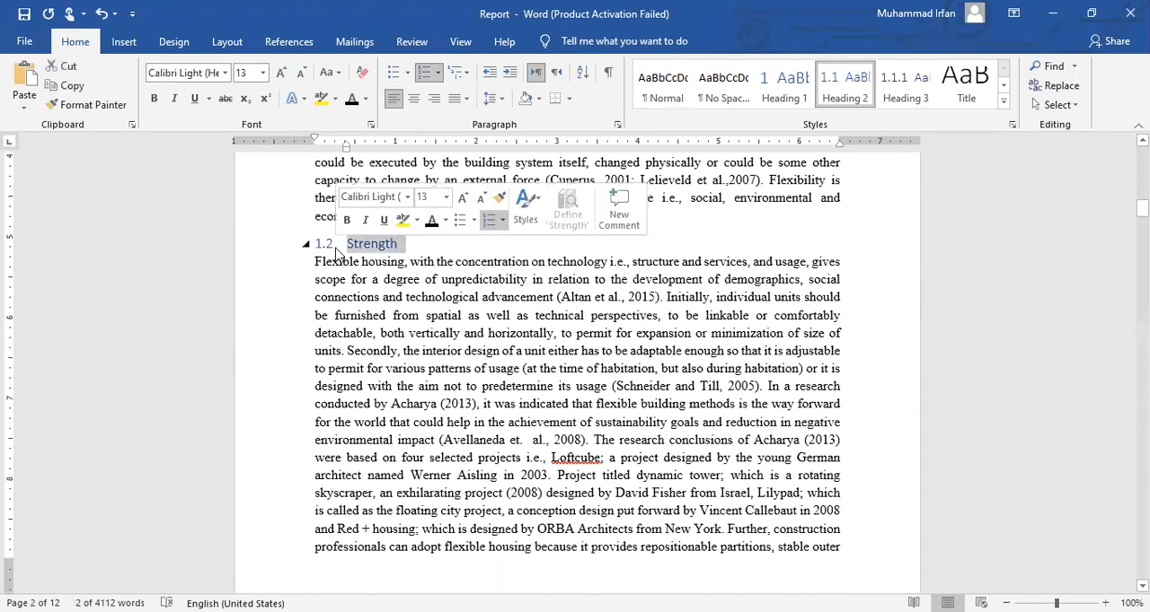
scroll(406, 439, "down", 8)
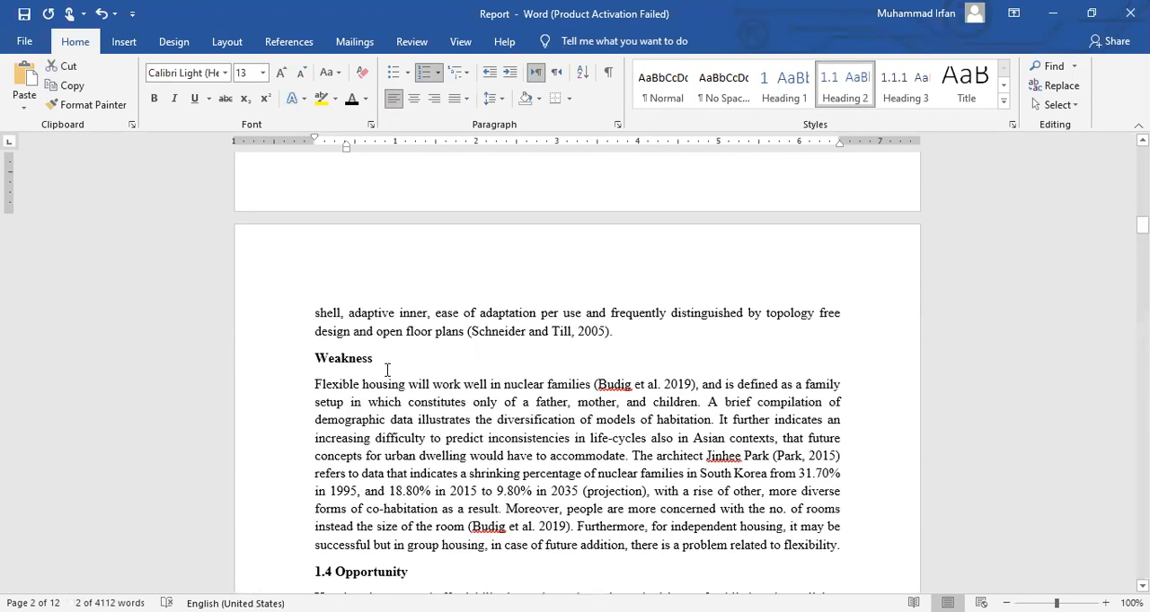
Apply the Heading 3 style to the "Weakness" title and compare it with the "Strength" heading
left_click_drag(376, 359, 297, 365)
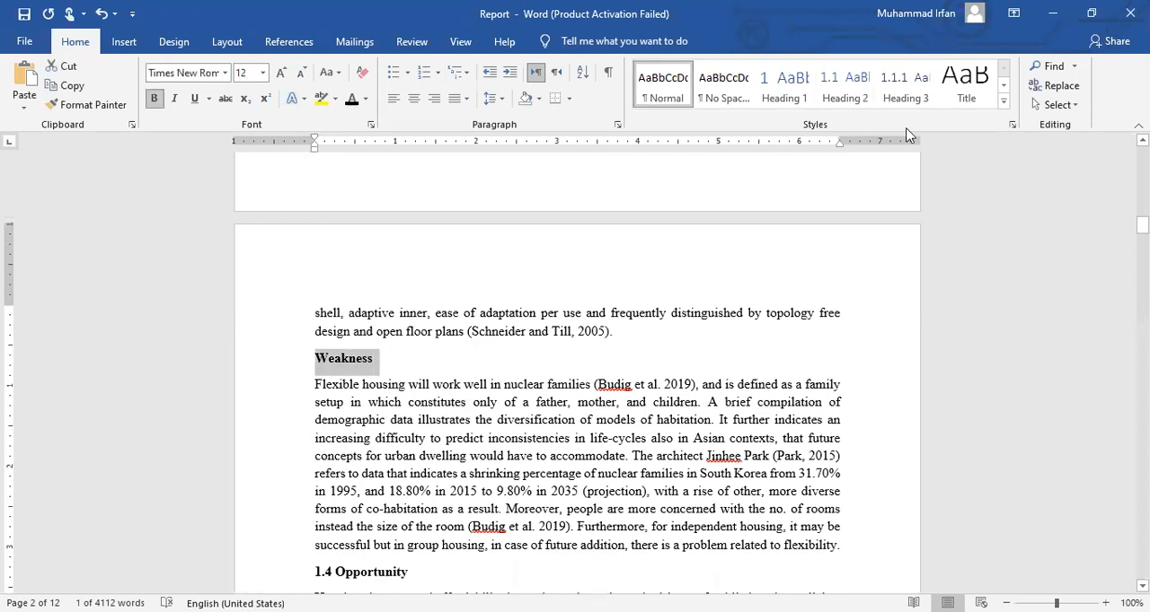
left_click(916, 98)
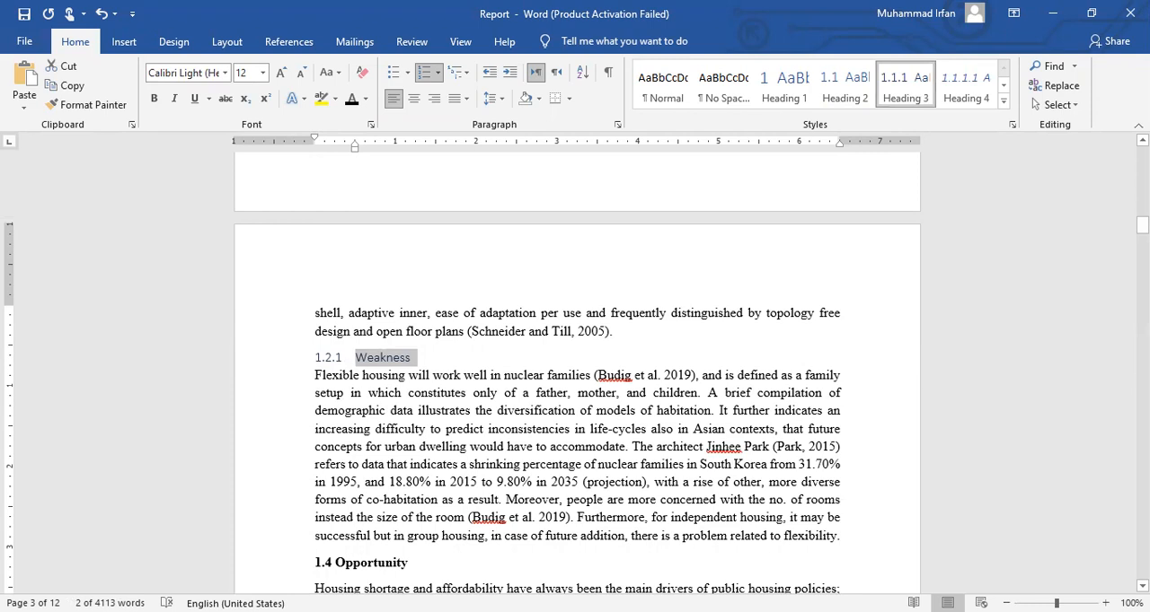
scroll(358, 374, "up", 7)
left_click_drag(406, 244, 314, 244)
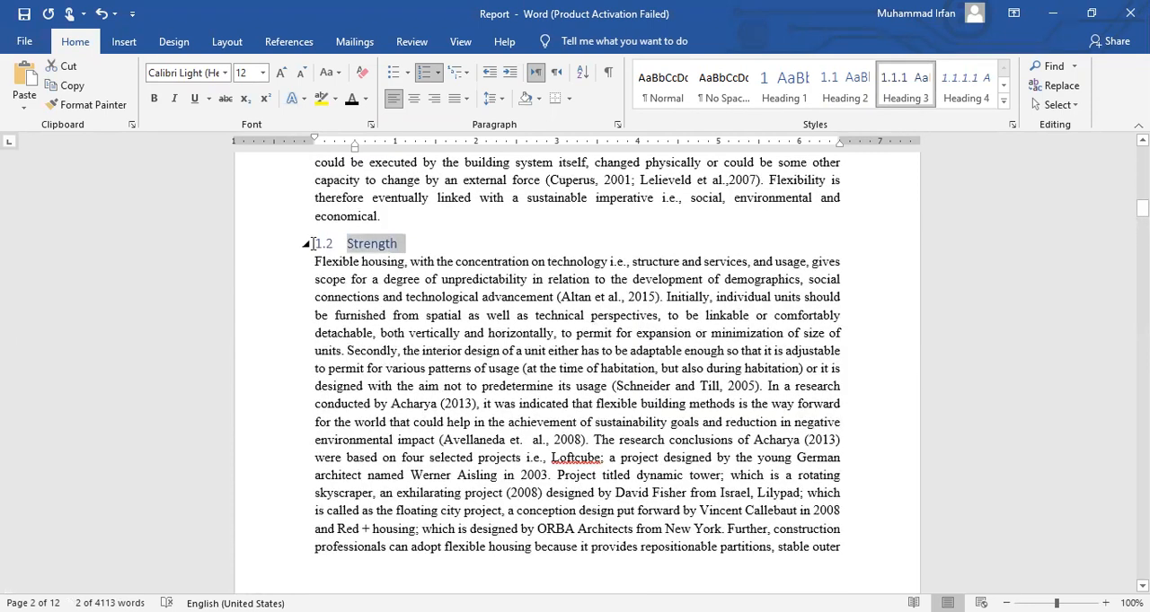
scroll(413, 359, "down", 7)
left_click_drag(417, 357, 314, 358)
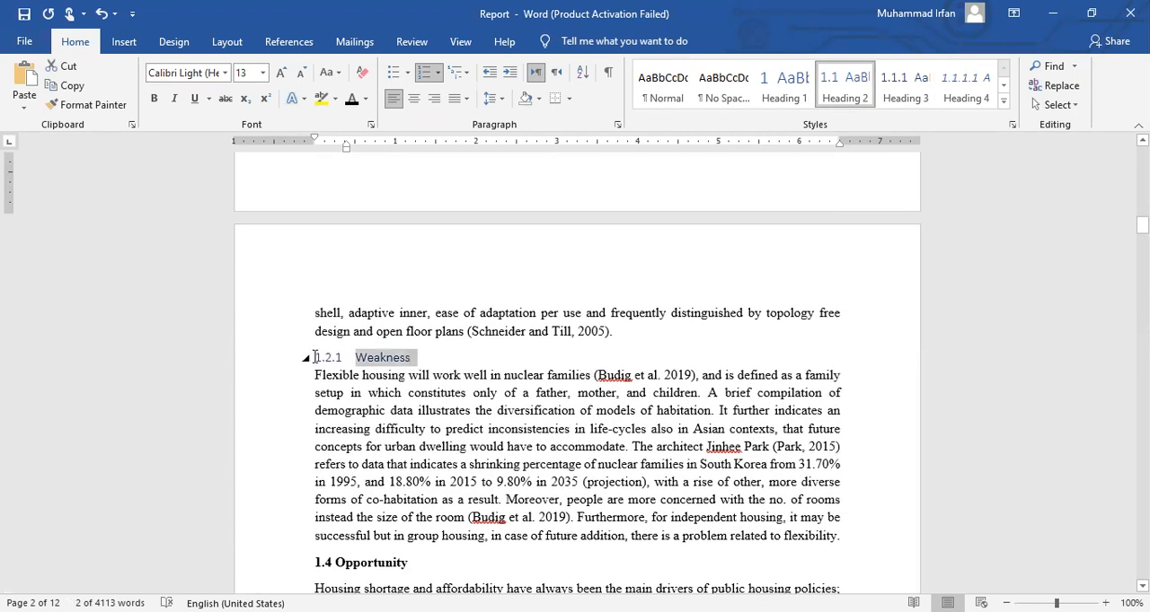
left_click(905, 87)
Update the table of contents at the start of the report and select its entries from "Flexible housing" to "Weakness"
left_click_drag(1142, 225, 1141, 157)
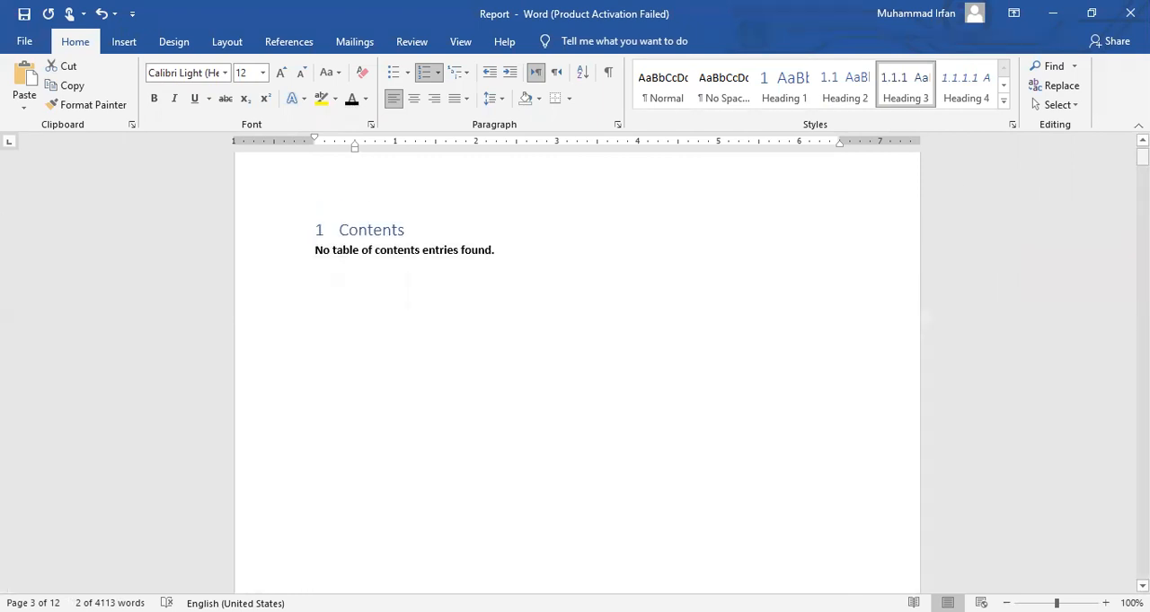
left_click(388, 258)
left_click(403, 195)
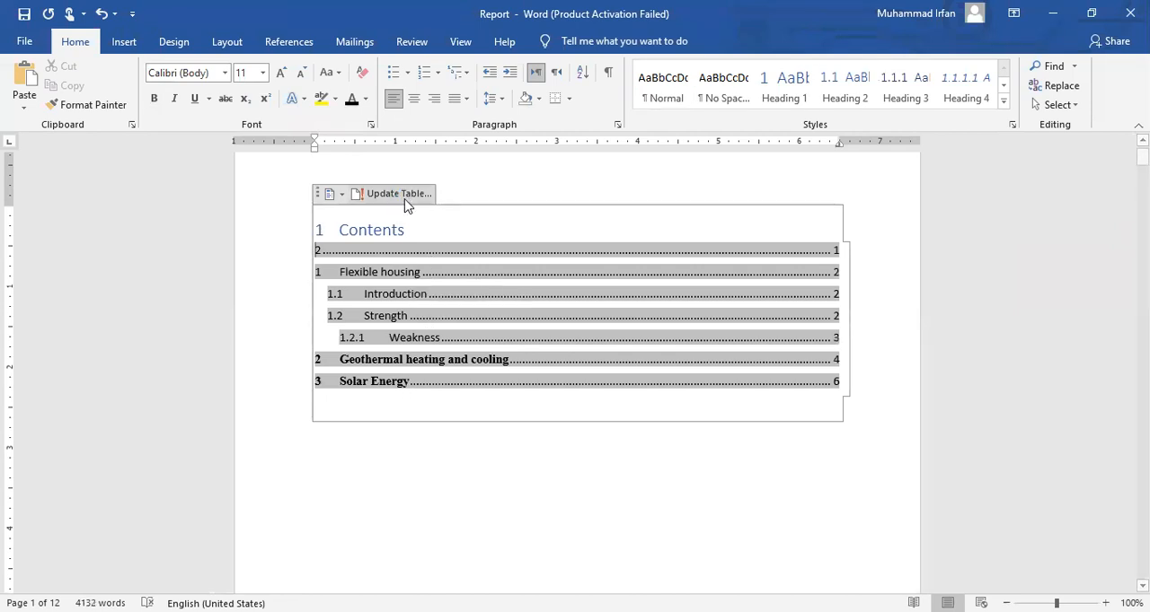
left_click(393, 467)
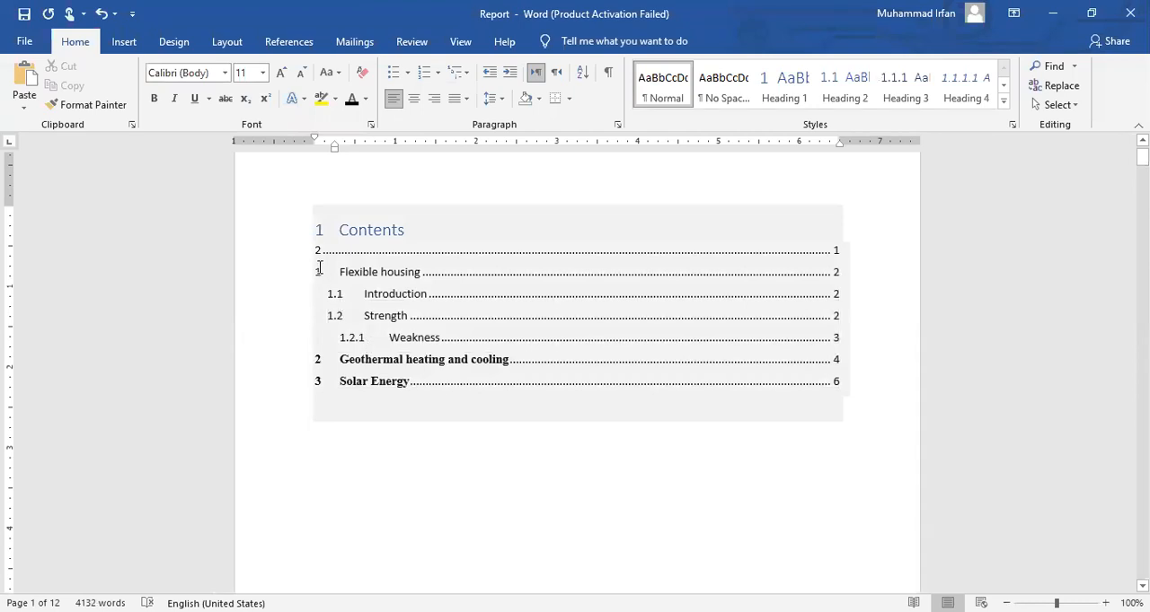
left_click(319, 270)
left_click_drag(430, 296, 760, 336)
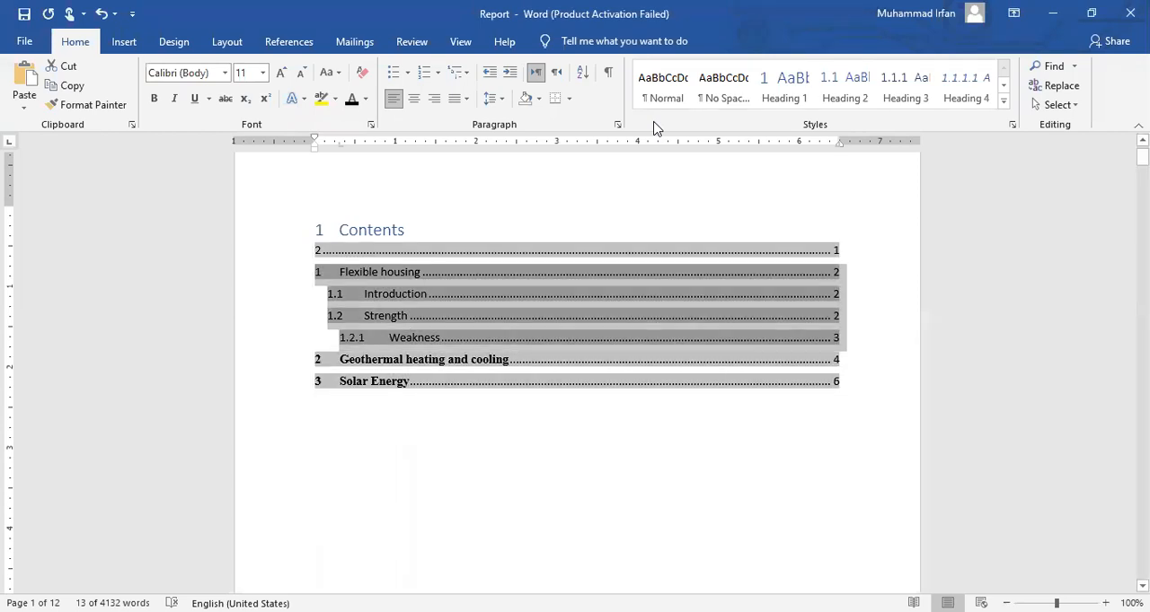
Switch to the Excel attainment workbook, narrow column M and wrap the text in cell M1
key("alt+Tab")
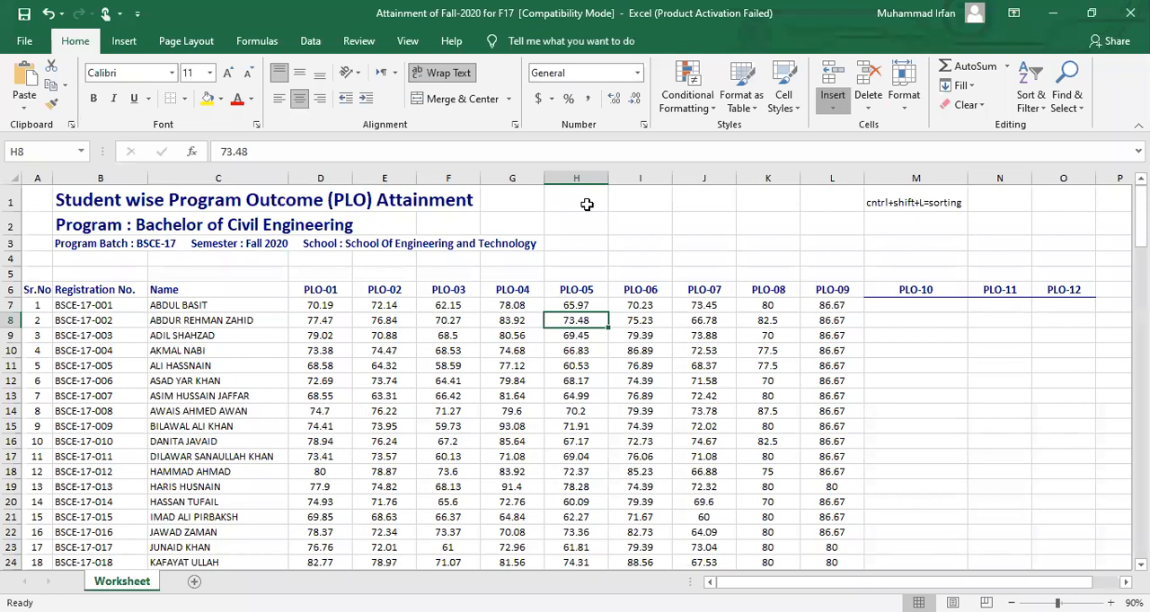
key("alt+Tab")
left_click(916, 210)
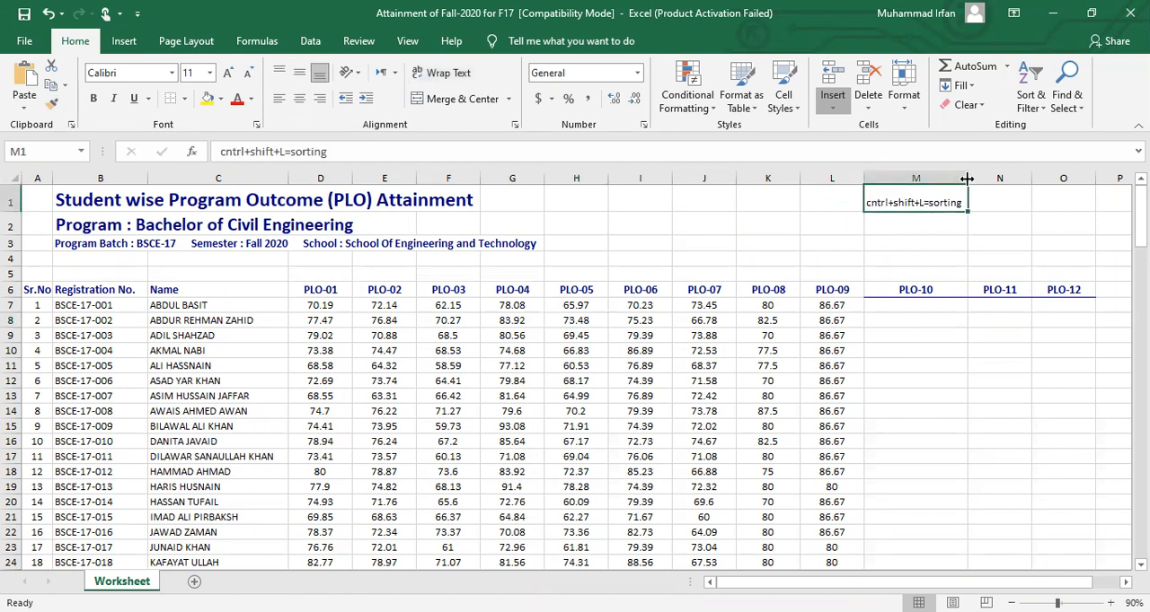
left_click_drag(966, 178, 932, 179)
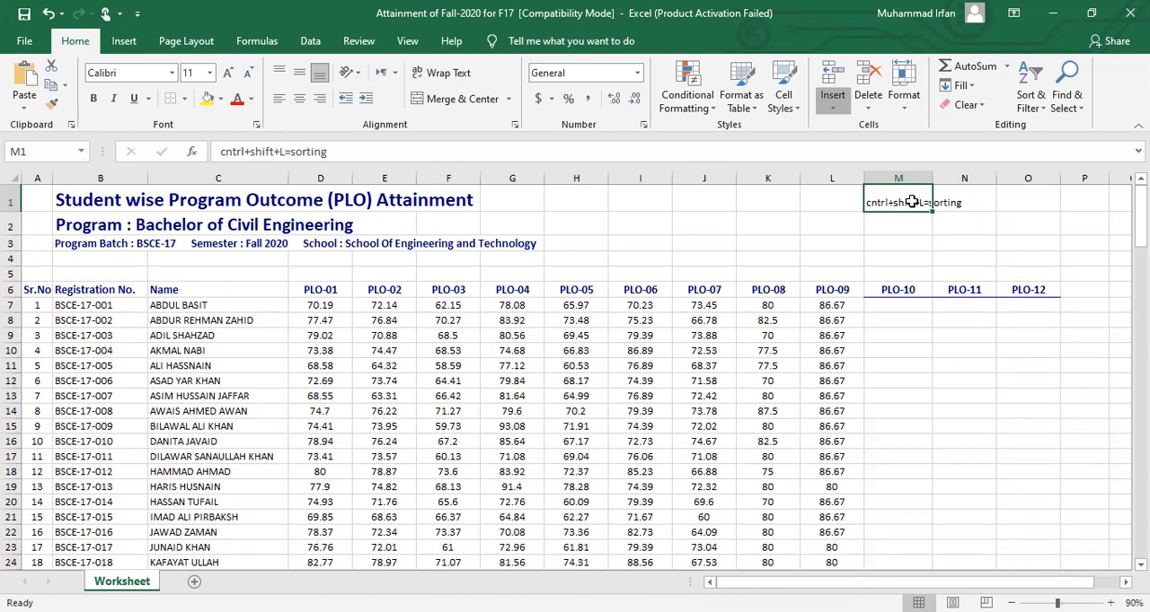
left_click(448, 73)
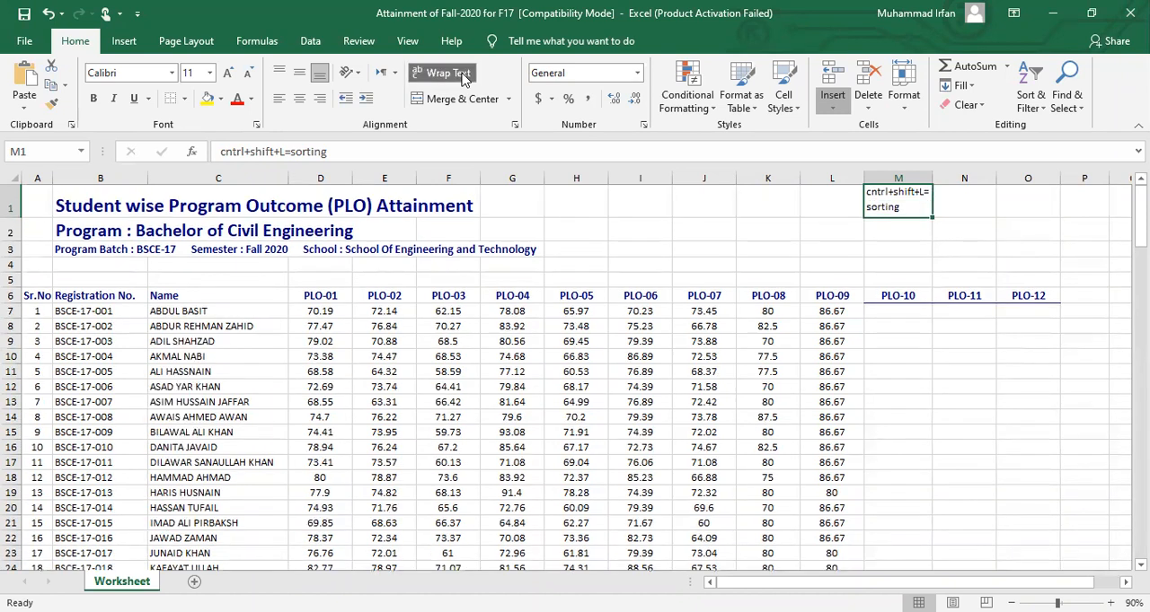
left_click(910, 229)
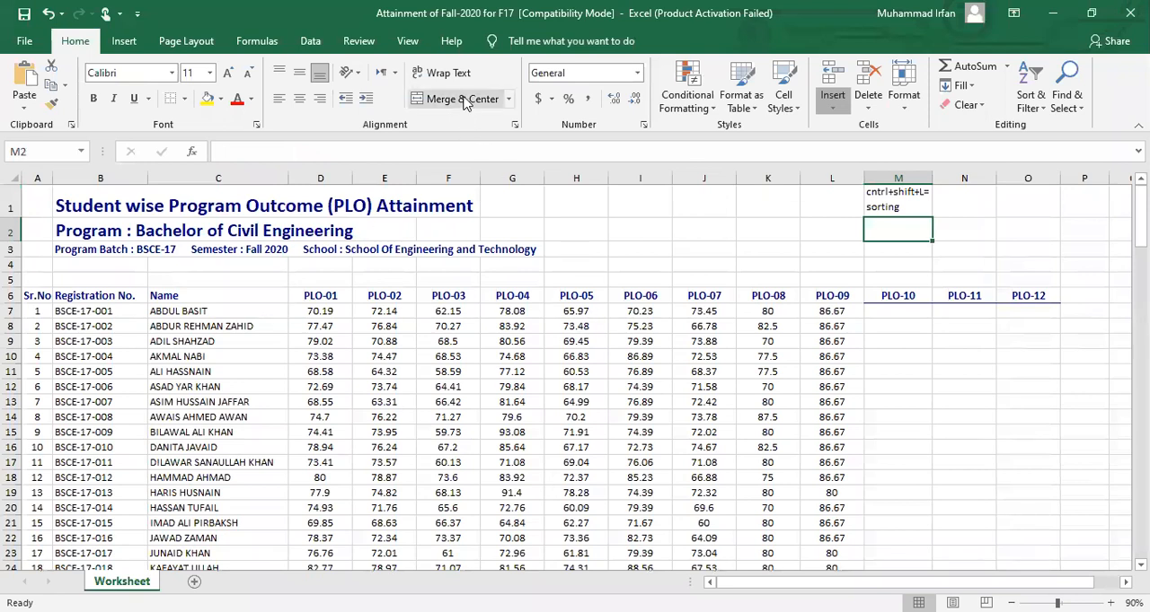
Examine which cells of row 1 hold the "Student wise Program Outcome (PLO) Attainment" title, from B1 to I1
left_click(721, 256)
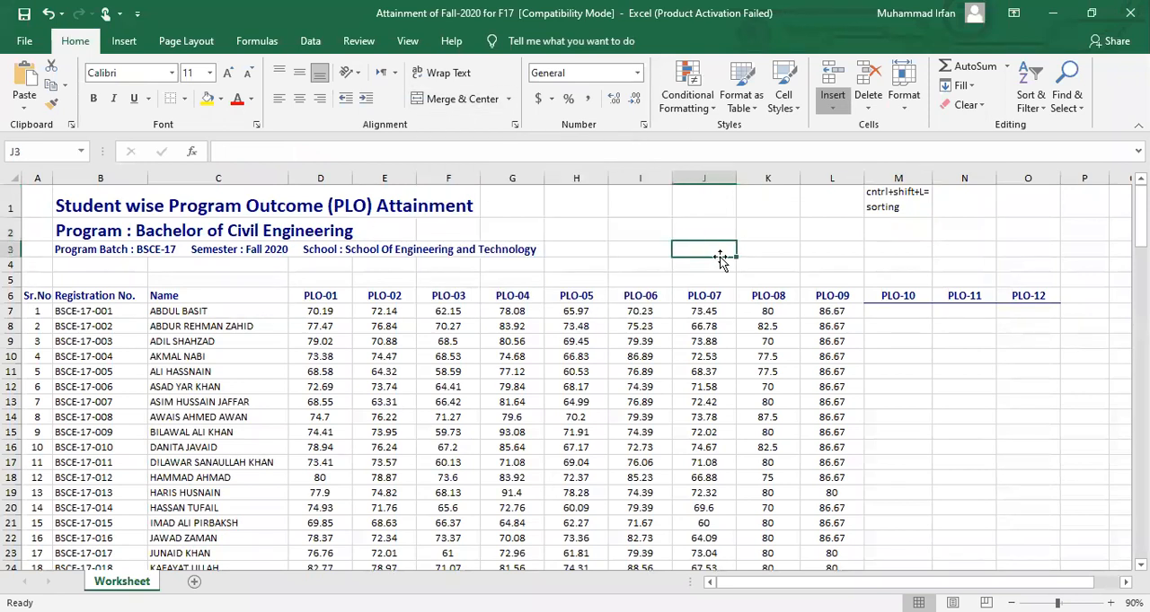
left_click(316, 205)
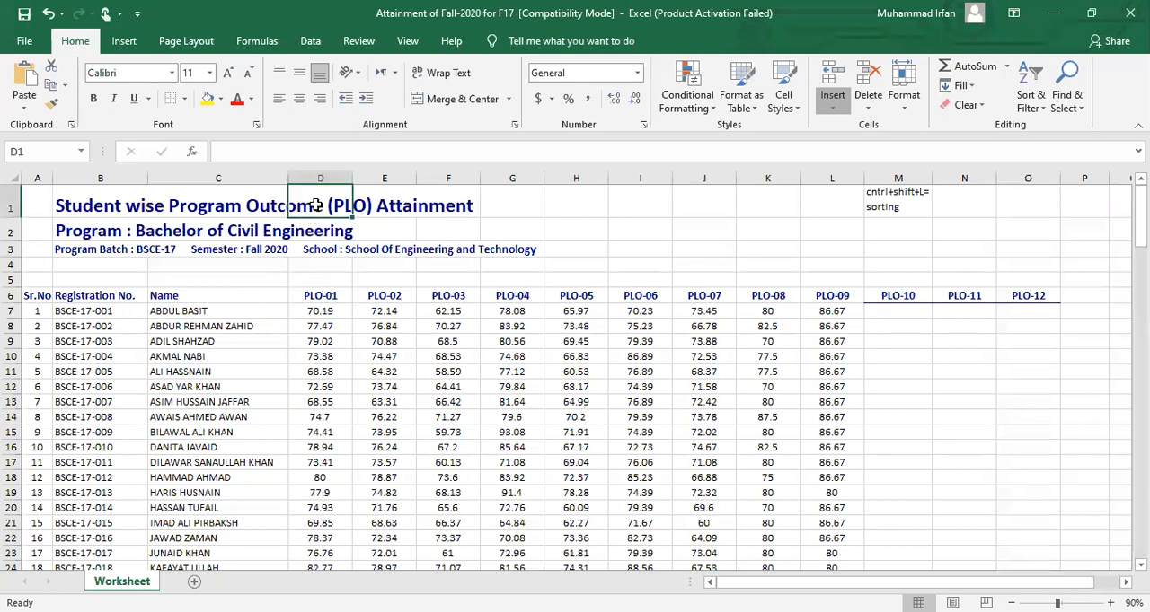
left_click(79, 207)
left_click(356, 209)
left_click(95, 207)
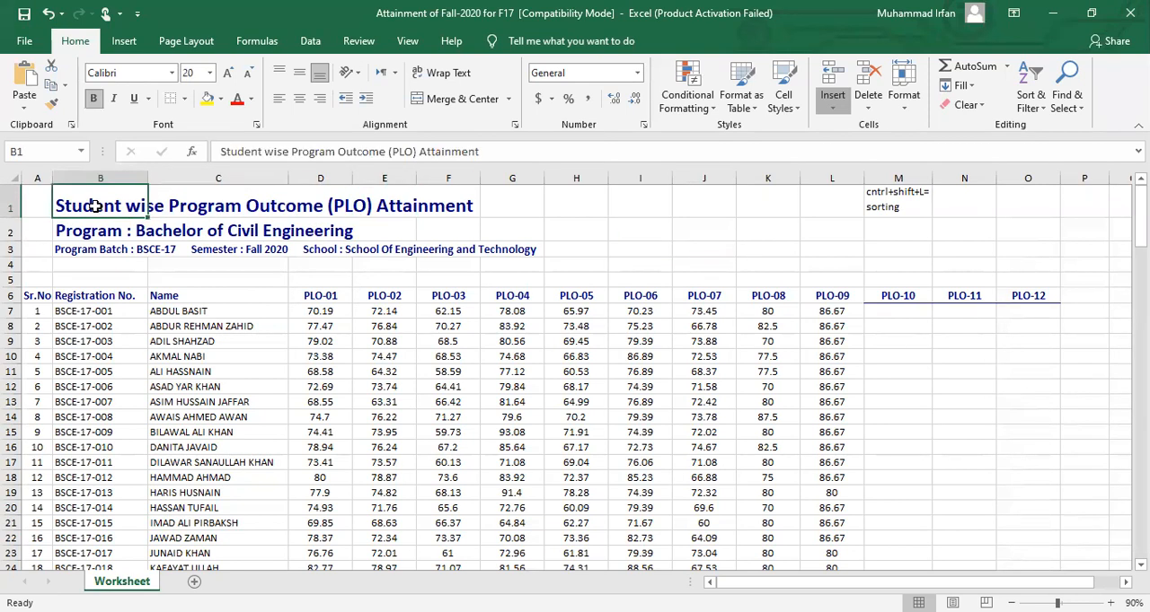
left_click(220, 211)
left_click(323, 211)
left_click(406, 210)
left_click(460, 210)
left_click(530, 209)
left_click(580, 209)
left_click(628, 210)
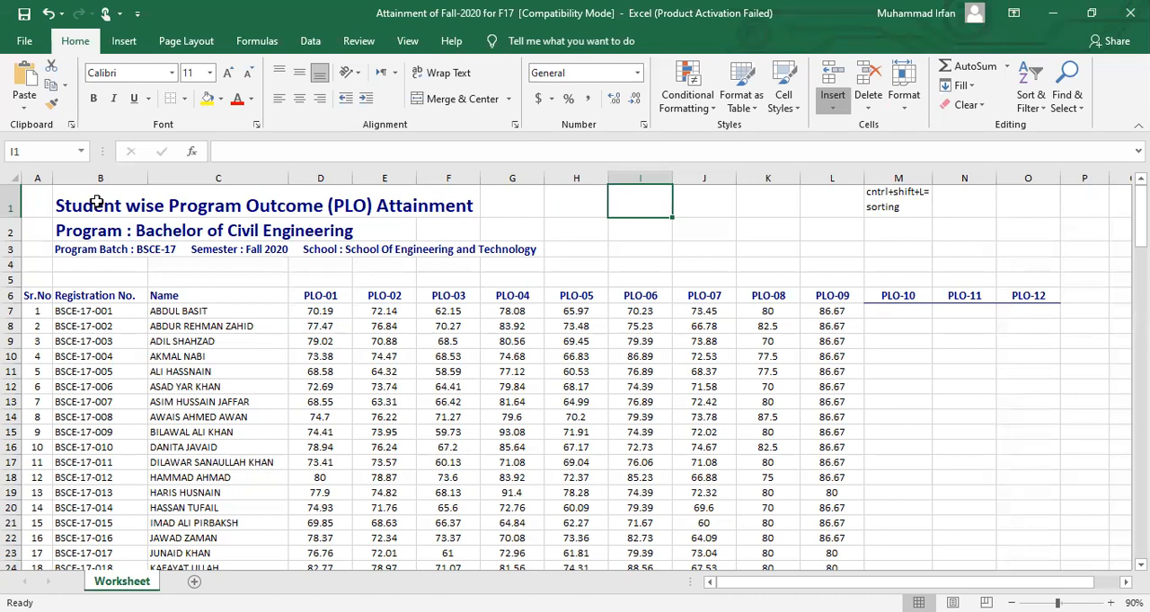
left_click(342, 208)
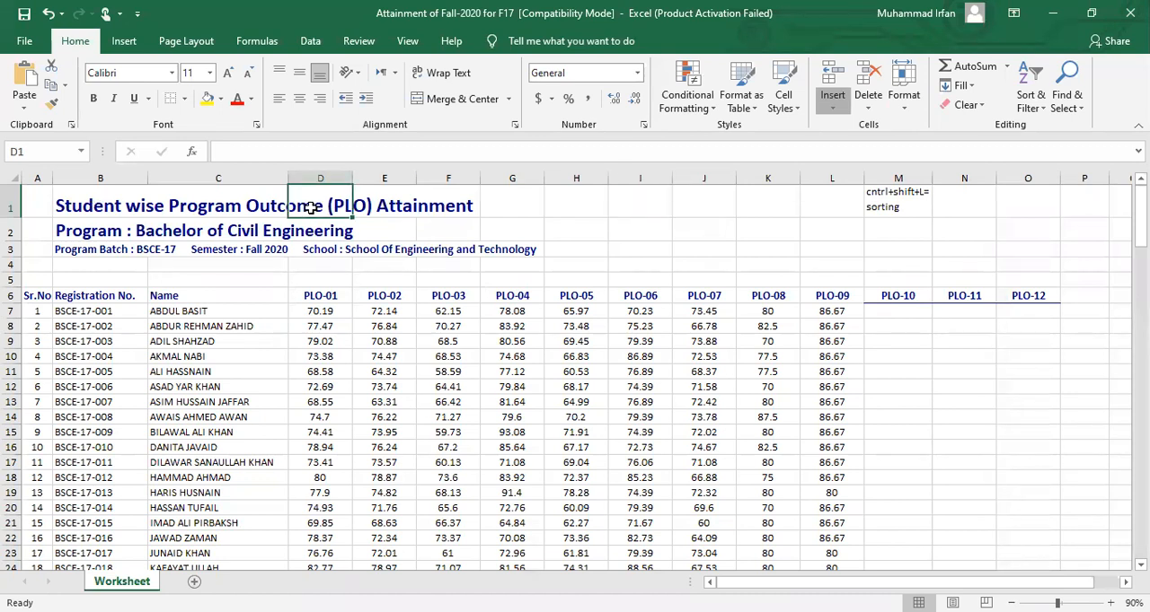
Merge and center the sheet title across cells B1:I1 and check the merged cell
left_click_drag(89, 205, 631, 209)
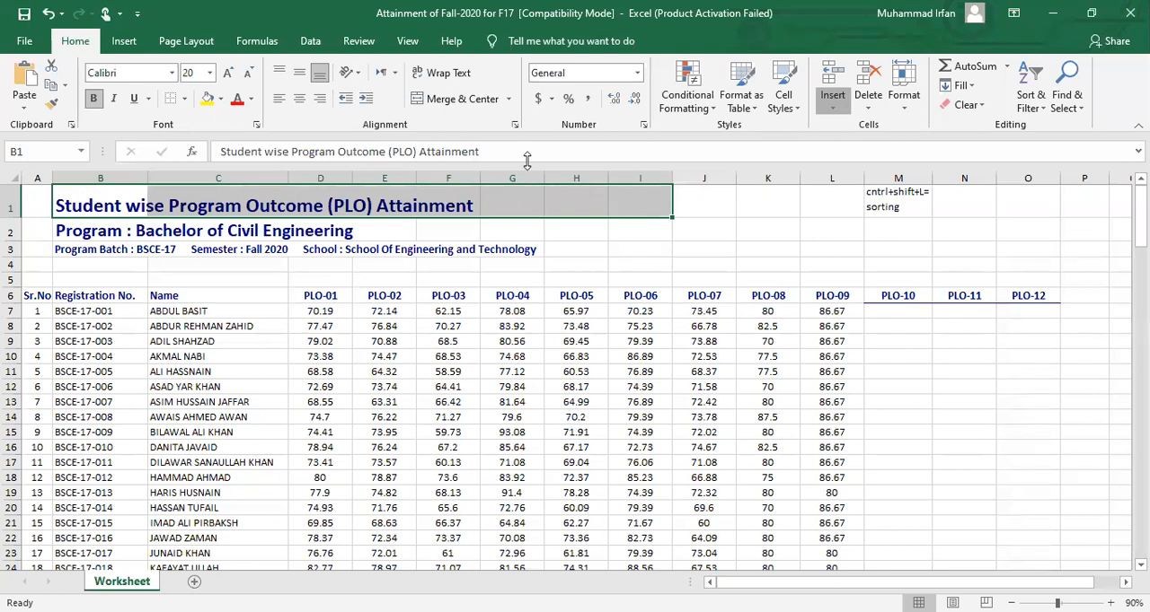
left_click(453, 100)
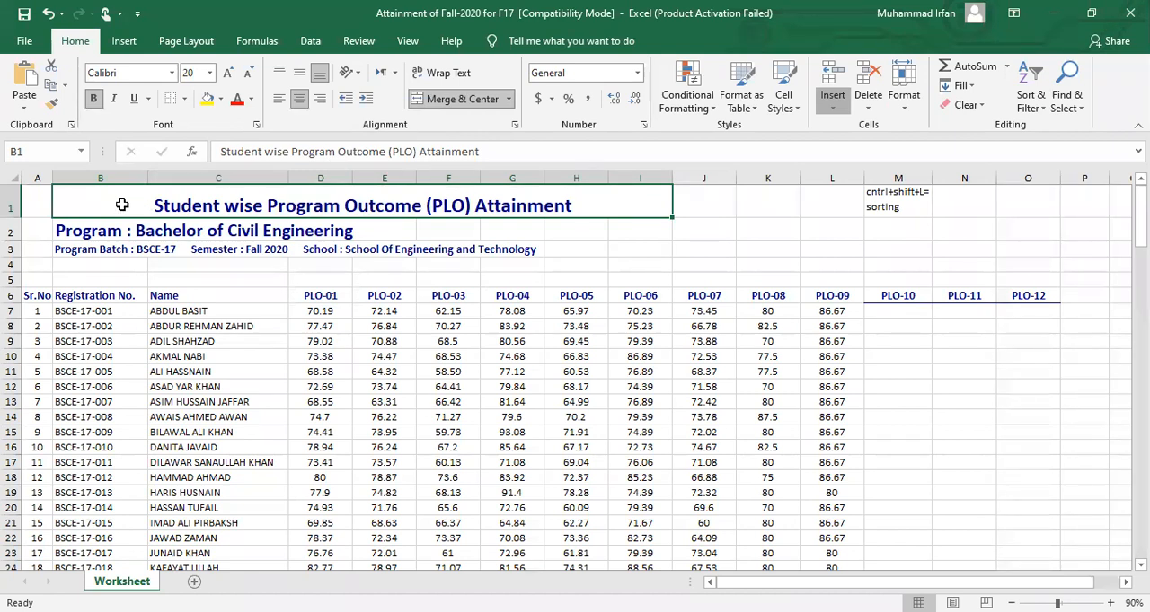
left_click(386, 229)
left_click(299, 201)
Unmerge the sheet title and examine the separate cells of row 1 from B1 to E1
left_click(454, 102)
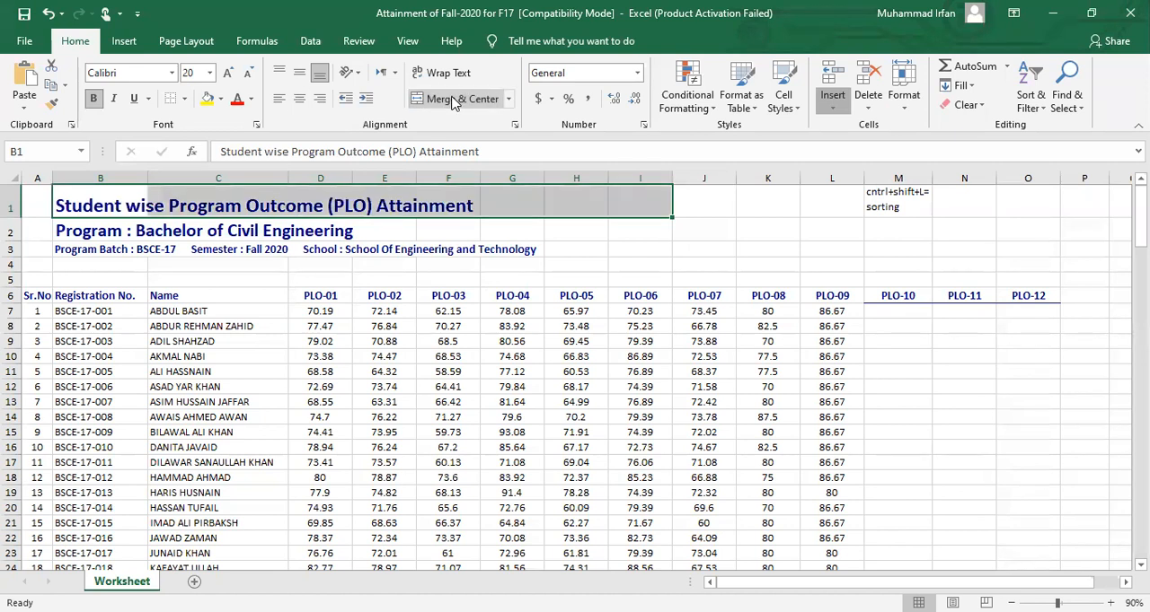
left_click(105, 199)
key("Right")
key("Right")
key("Right")
key("Right")
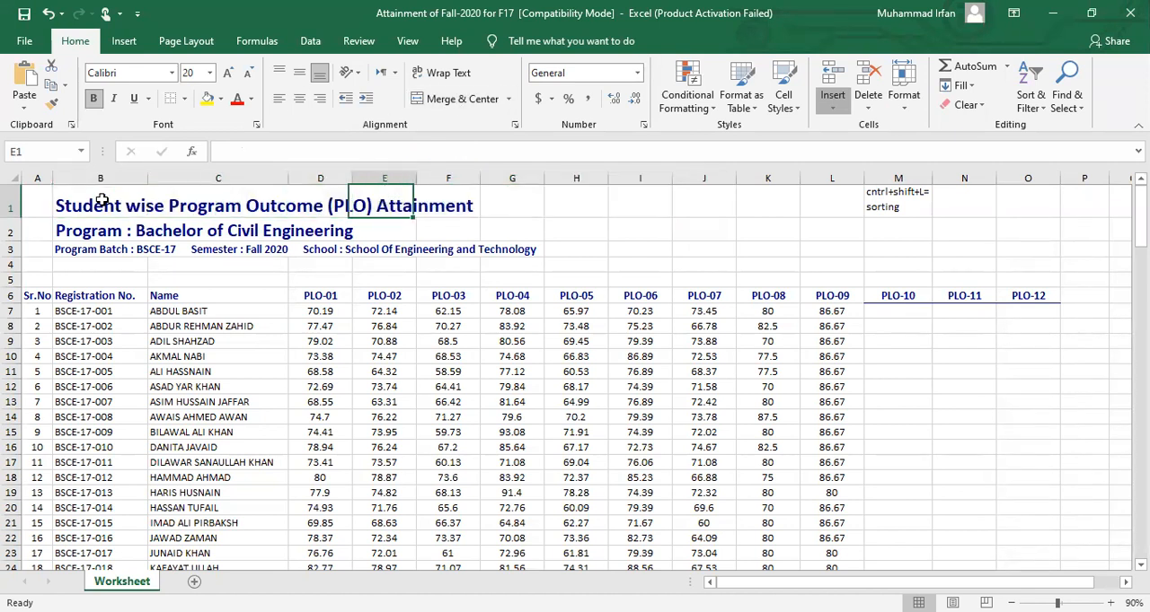
key("Left")
key("Left")
key("Left")
key("Left")
key("Left")
key("Right")
key("Right")
key("Right")
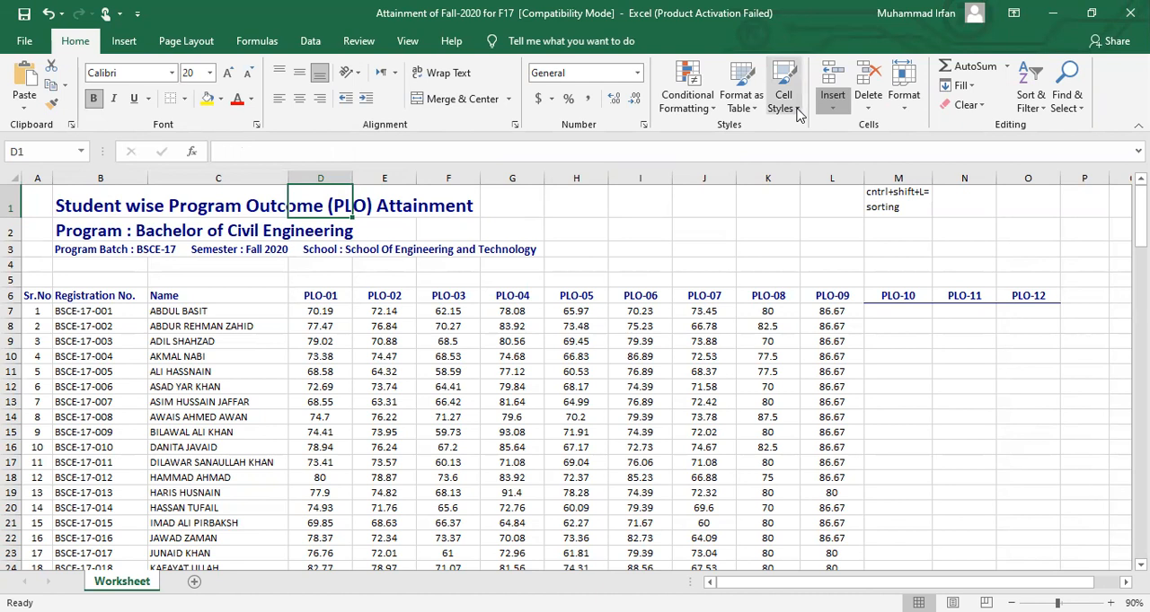
left_click(876, 110)
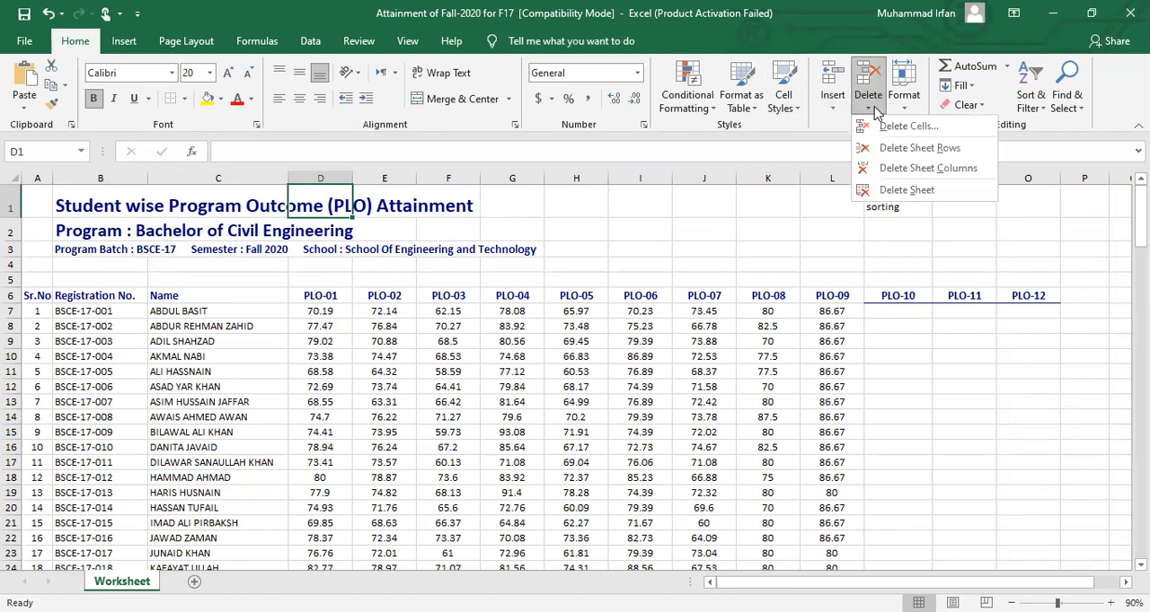
key("Escape")
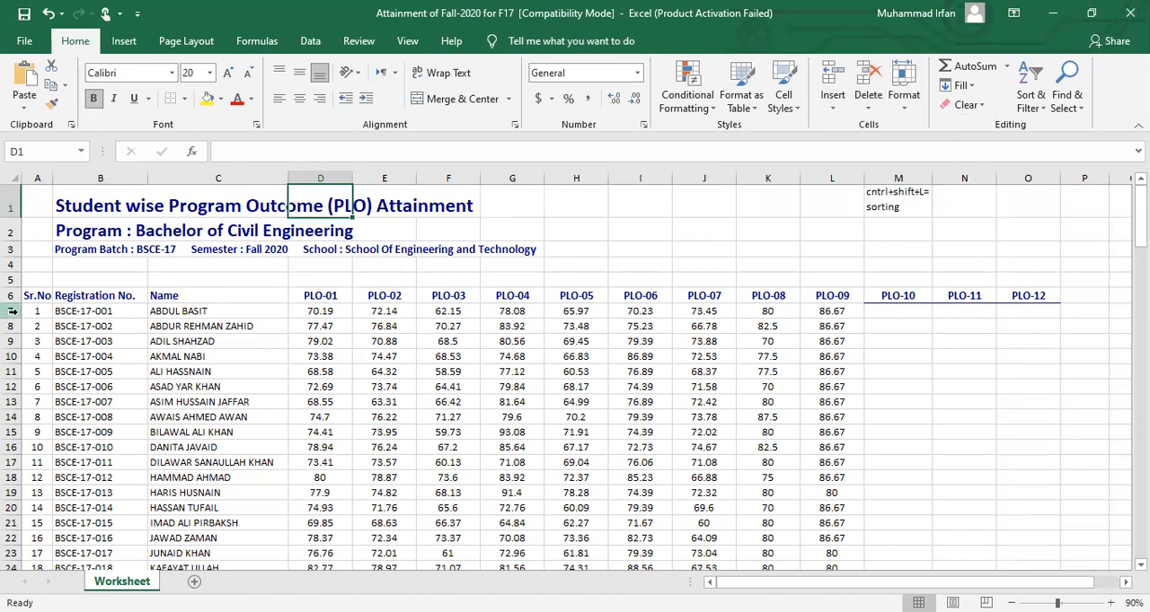
left_click(12, 310)
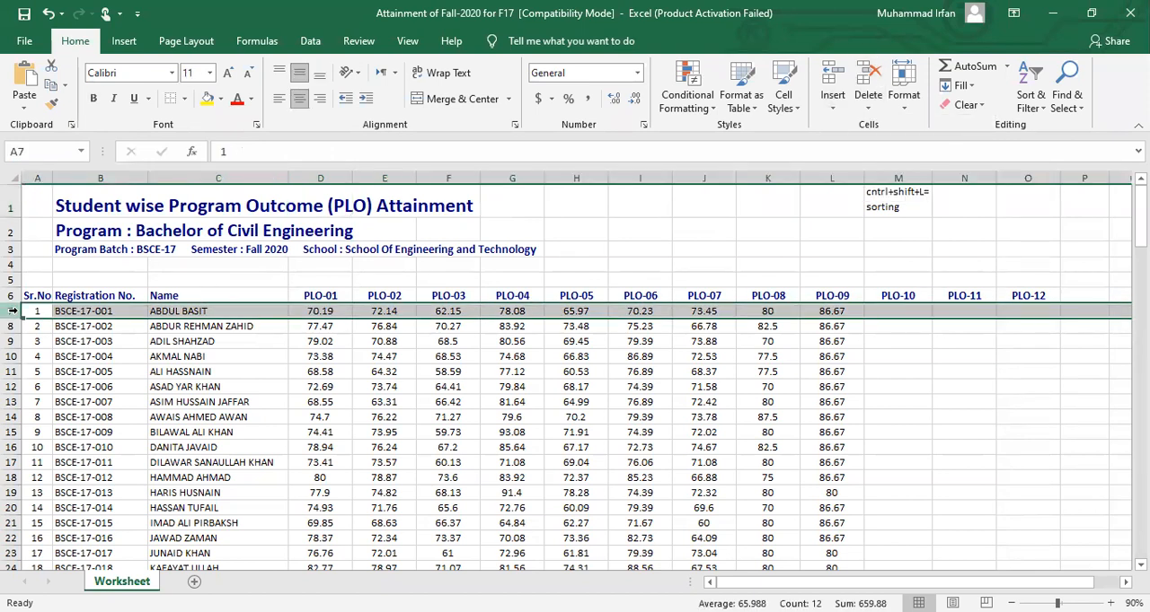
Merge and center the sheet title across cells B1:G1
left_click_drag(99, 194, 482, 190)
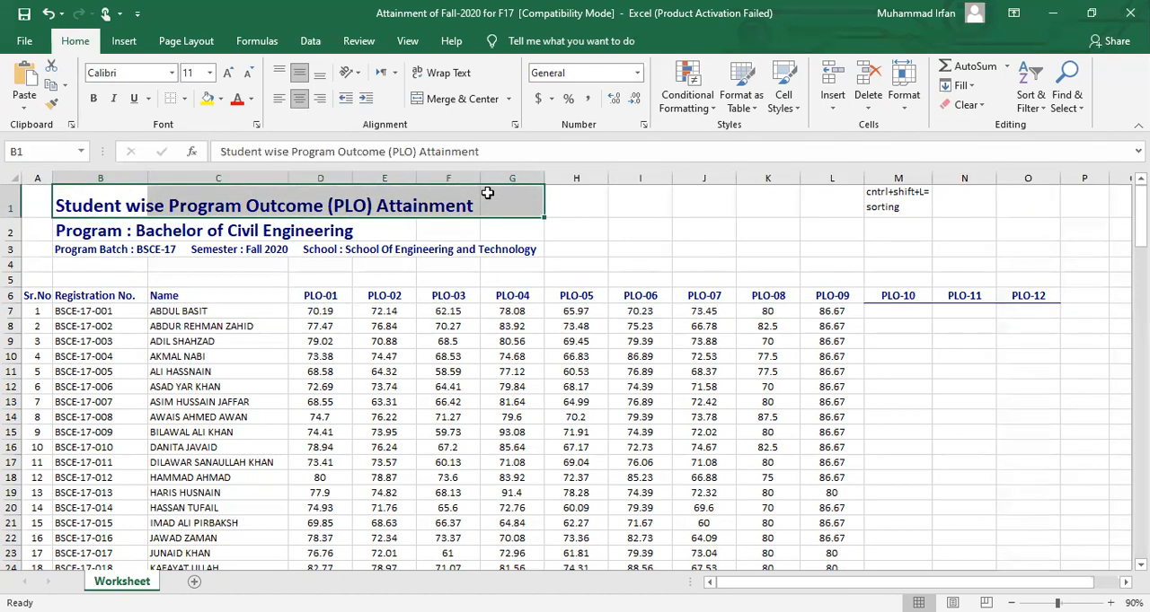
left_click(454, 99)
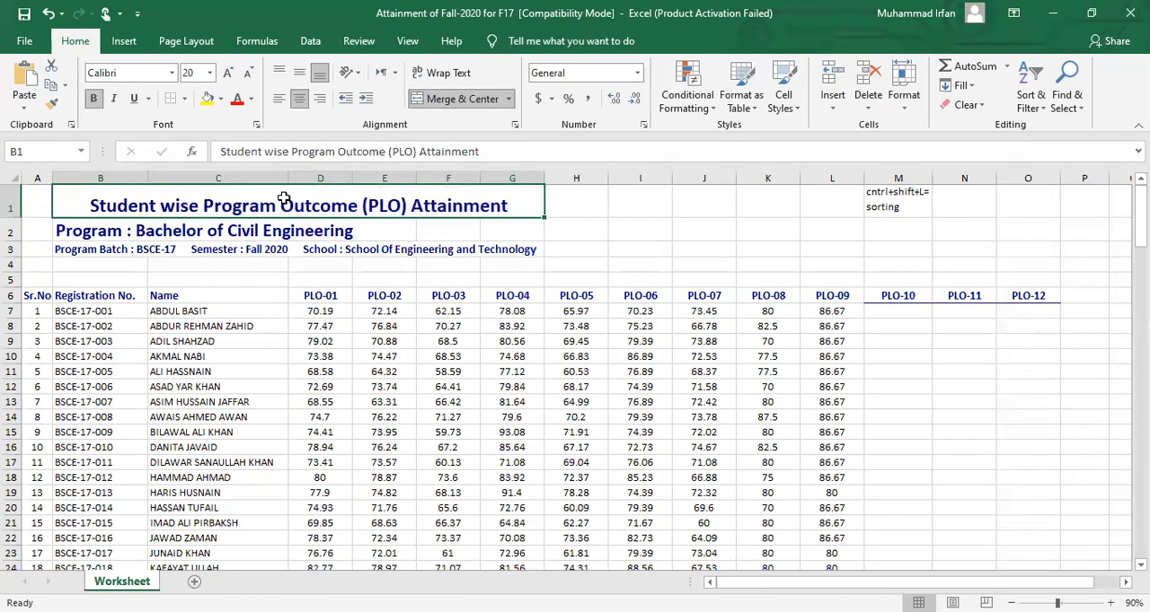
Delete row 7 holding the first student record and undo the deletion
left_click(13, 311)
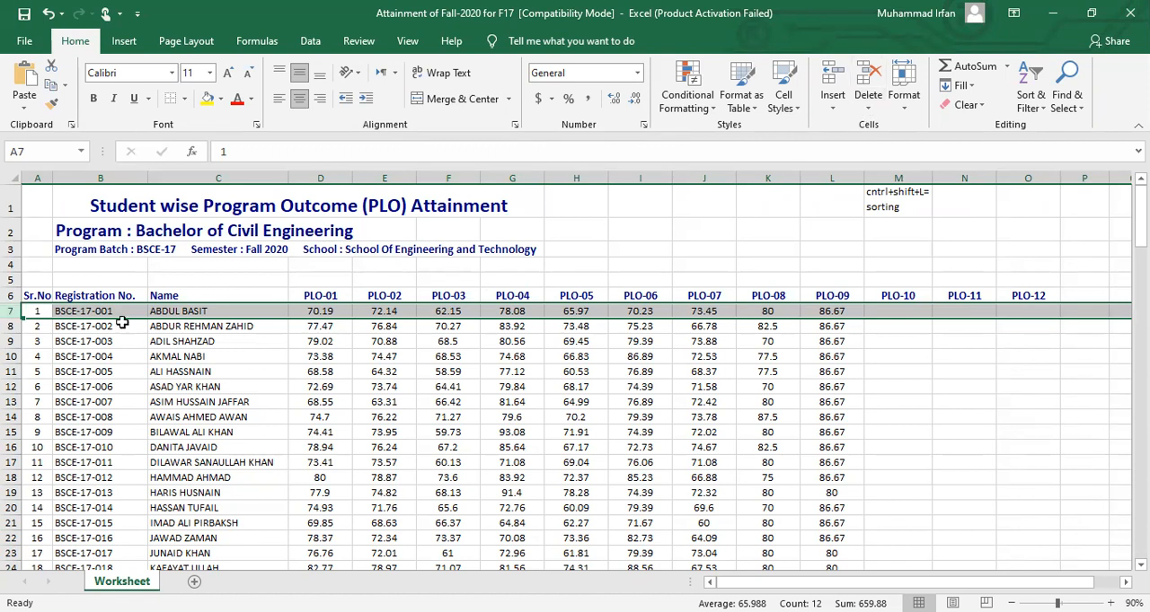
right_click(76, 311)
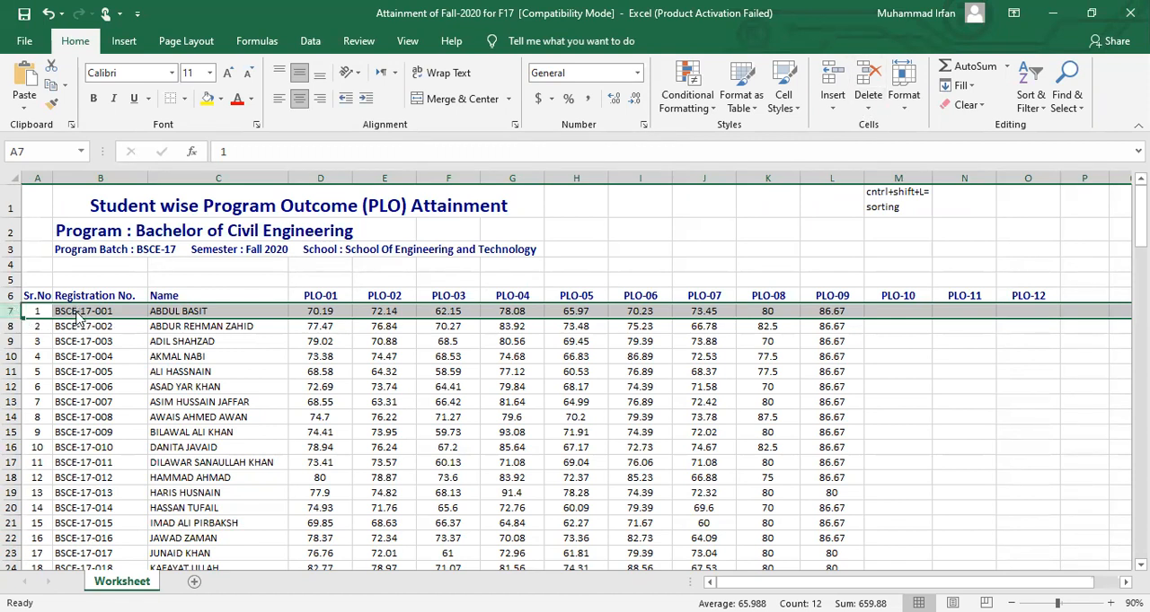
left_click(149, 446)
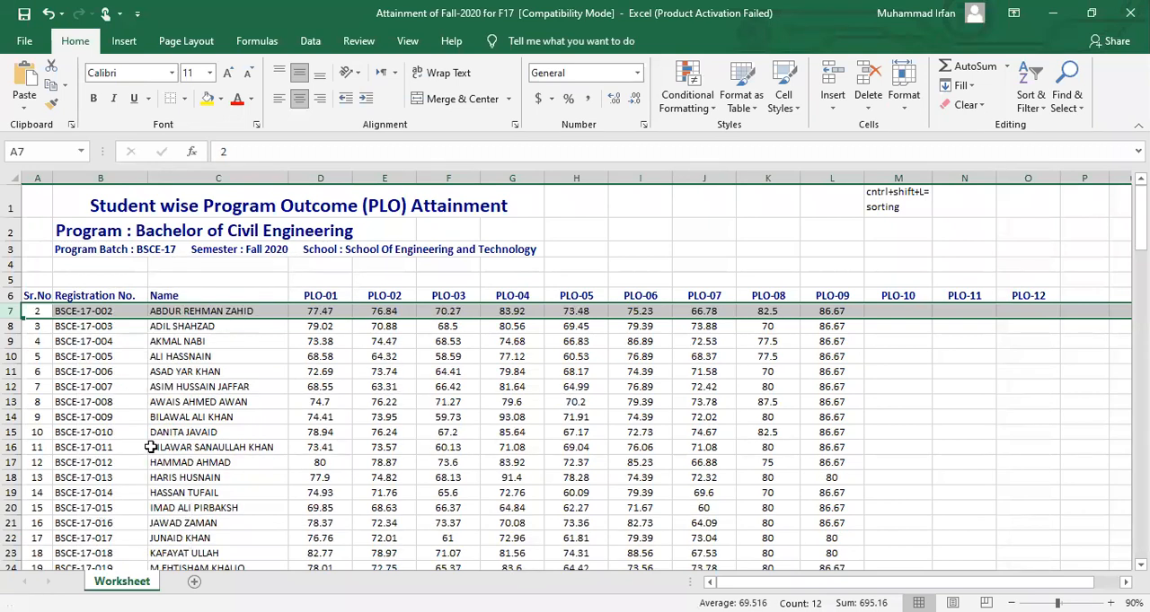
key("ctrl+z")
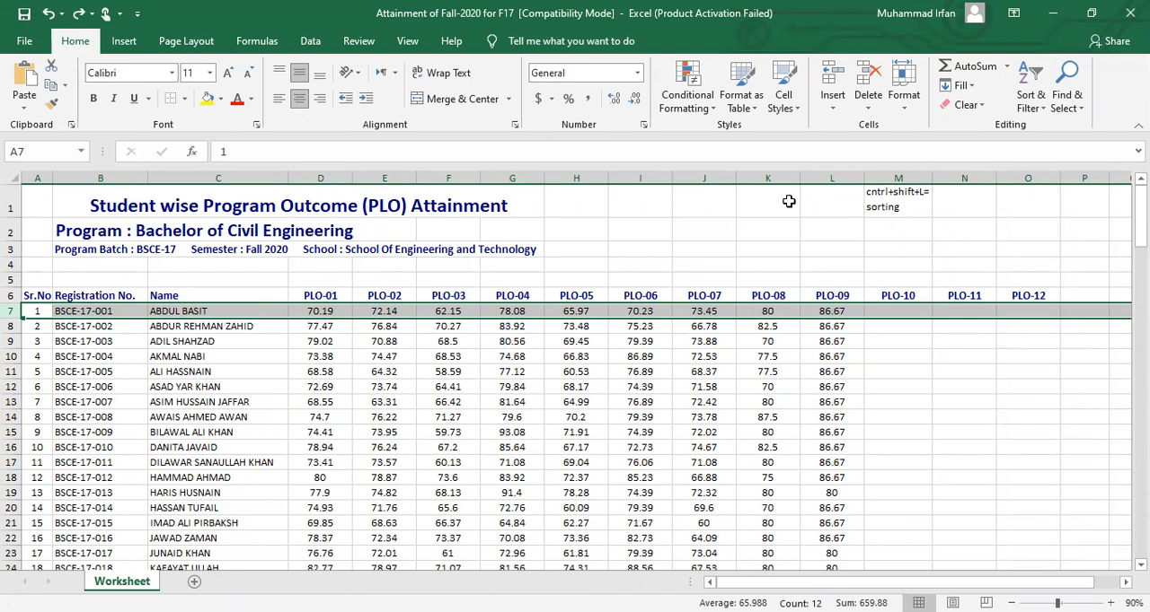
Delete the selected sheet row 7 with the first student record
left_click(868, 111)
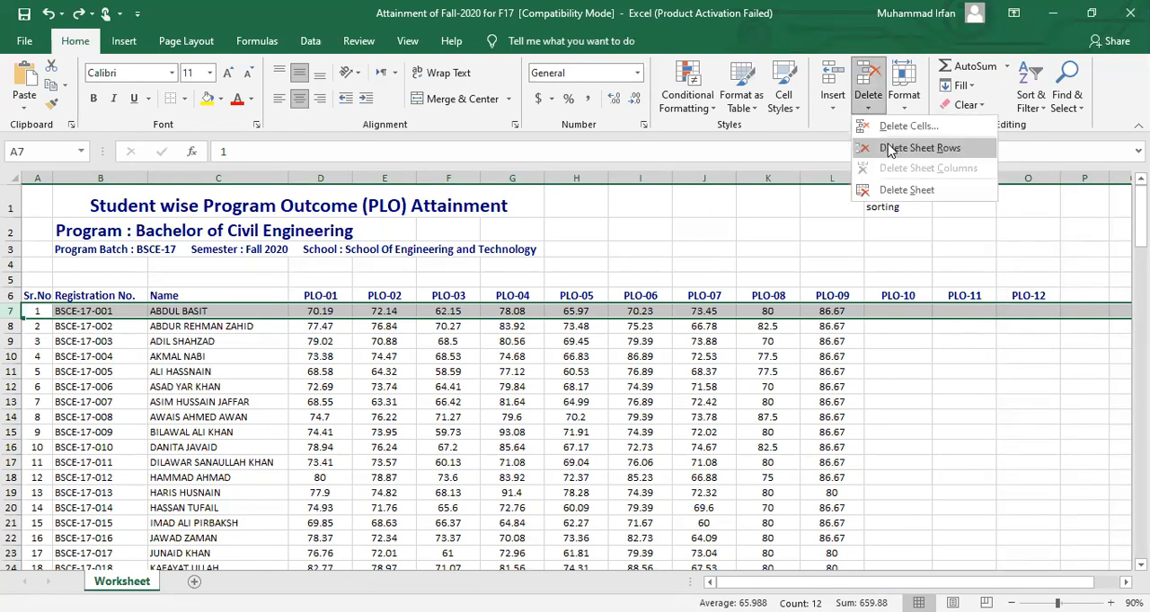
left_click(889, 149)
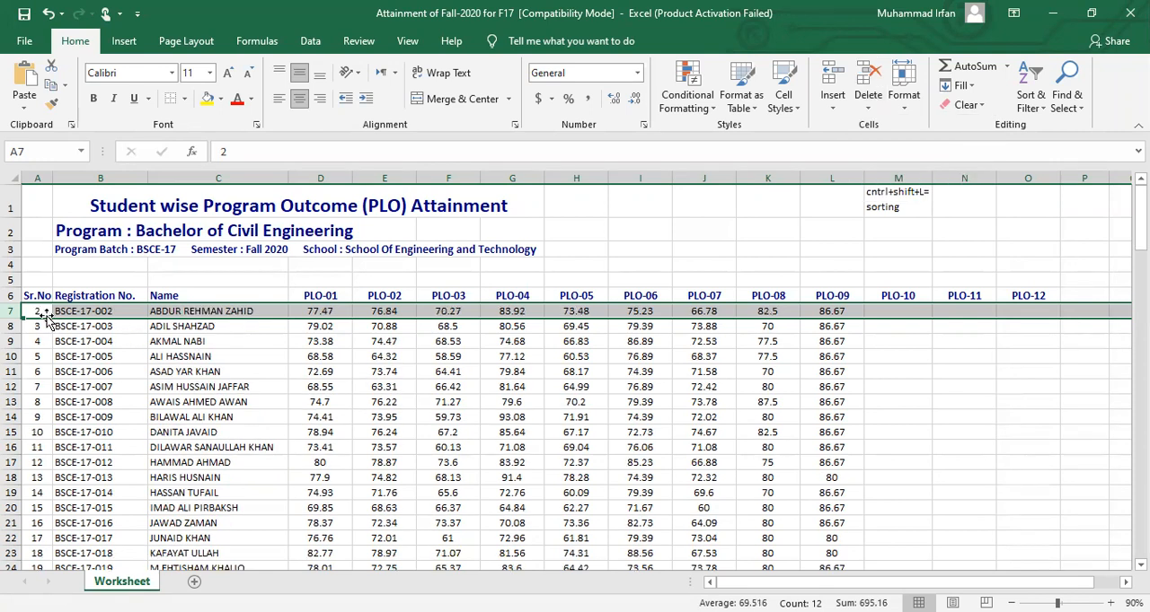
Delete sheet rows 7 to 19 holding the first thirteen listed student records
left_click_drag(13, 312, 17, 495)
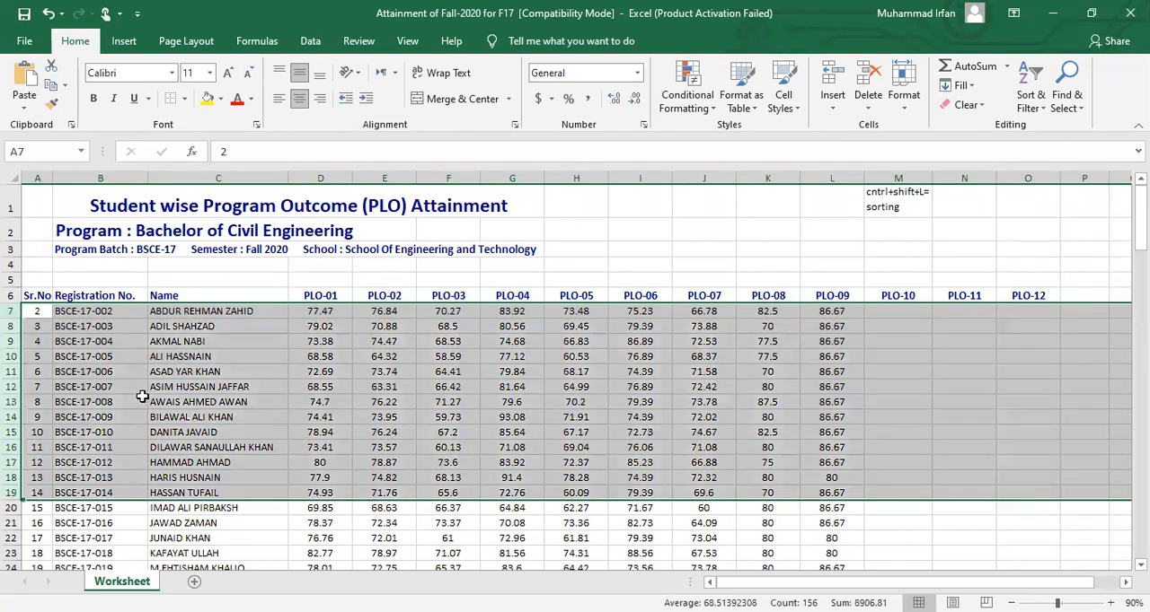
left_click(867, 104)
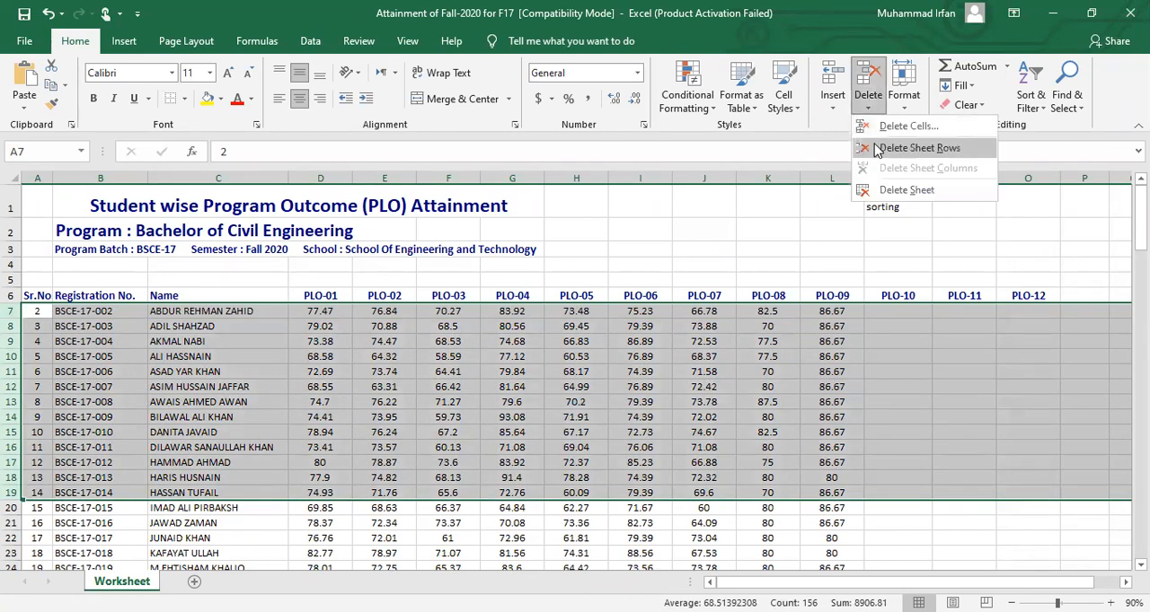
left_click(876, 149)
left_click(275, 358)
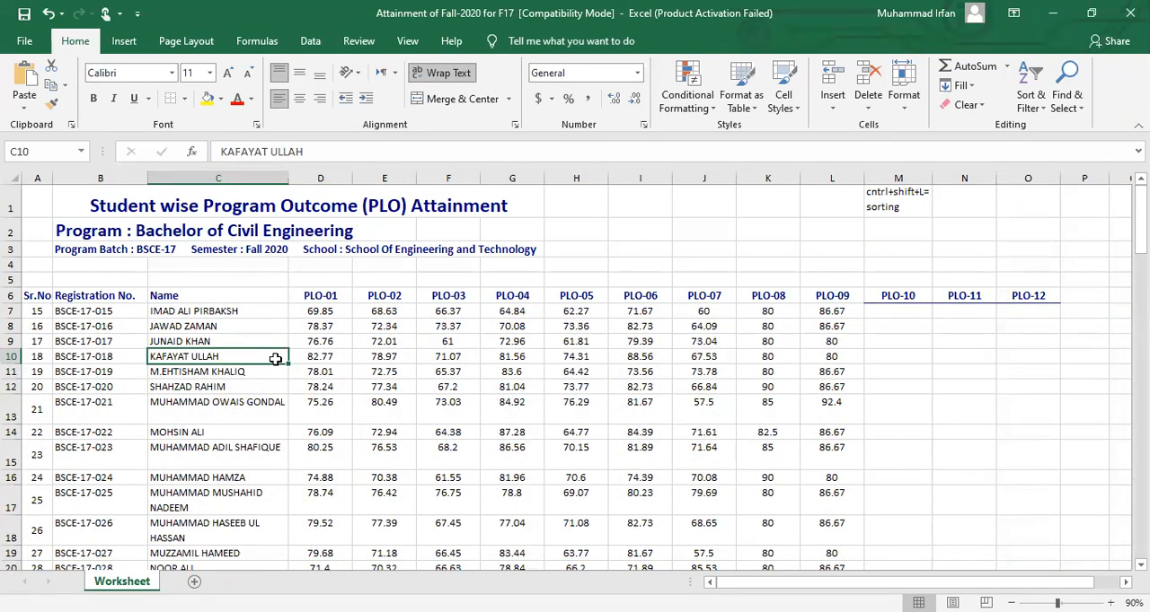
Undo the last two row deletions to restore the student records, including the first one
key("ctrl+z")
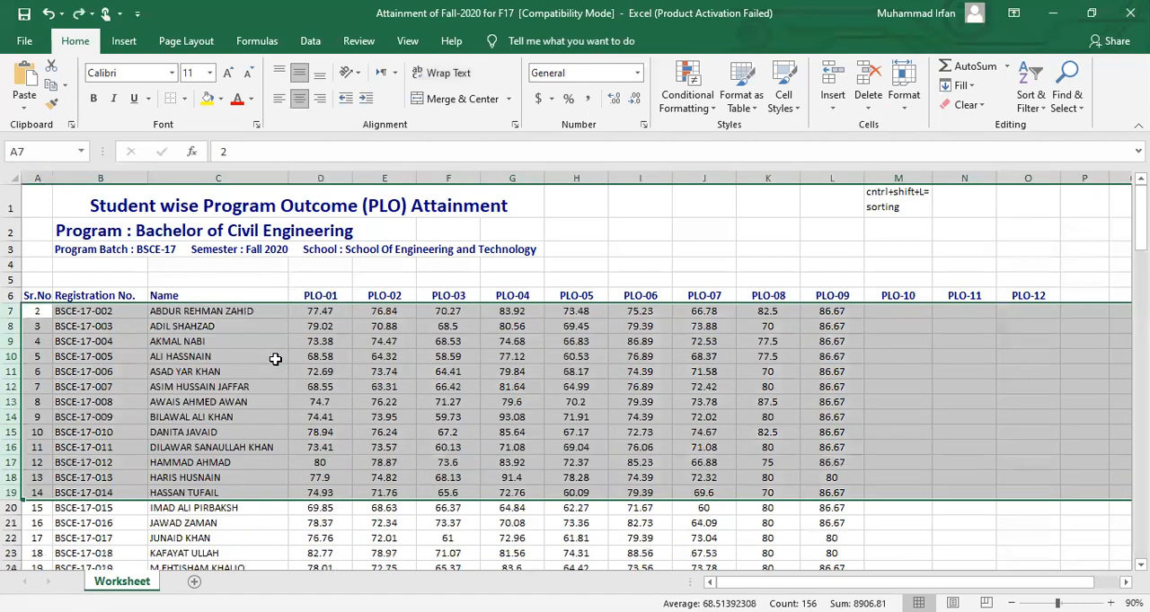
key("ctrl+z")
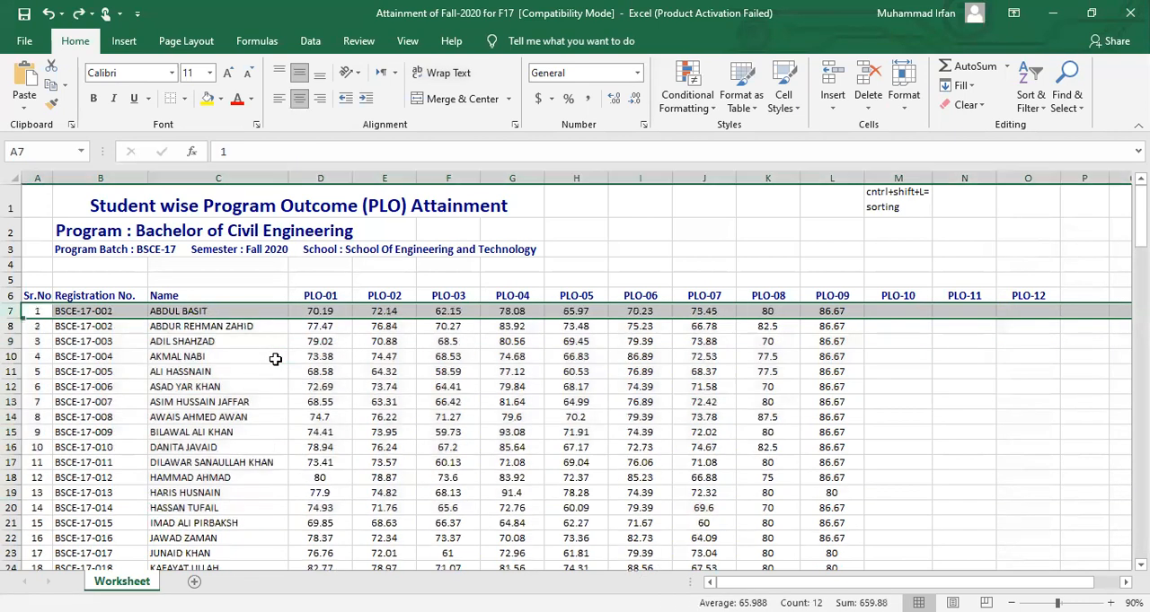
left_click(182, 342)
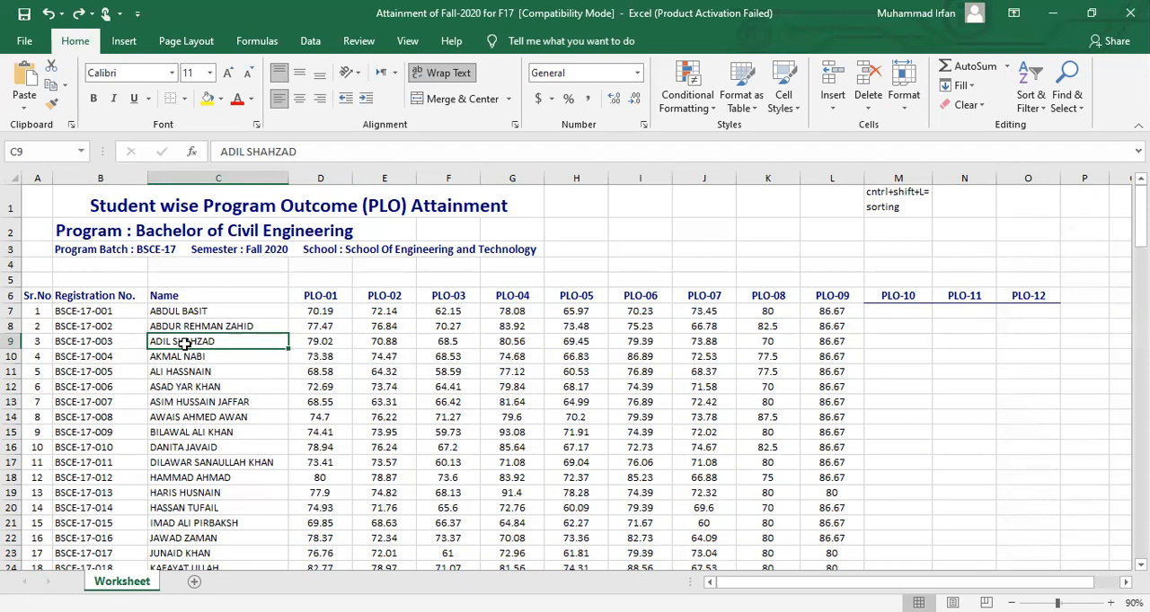
Examine the recommended charts and the full list of chart types, leaving the sheet without a chart
left_click(123, 41)
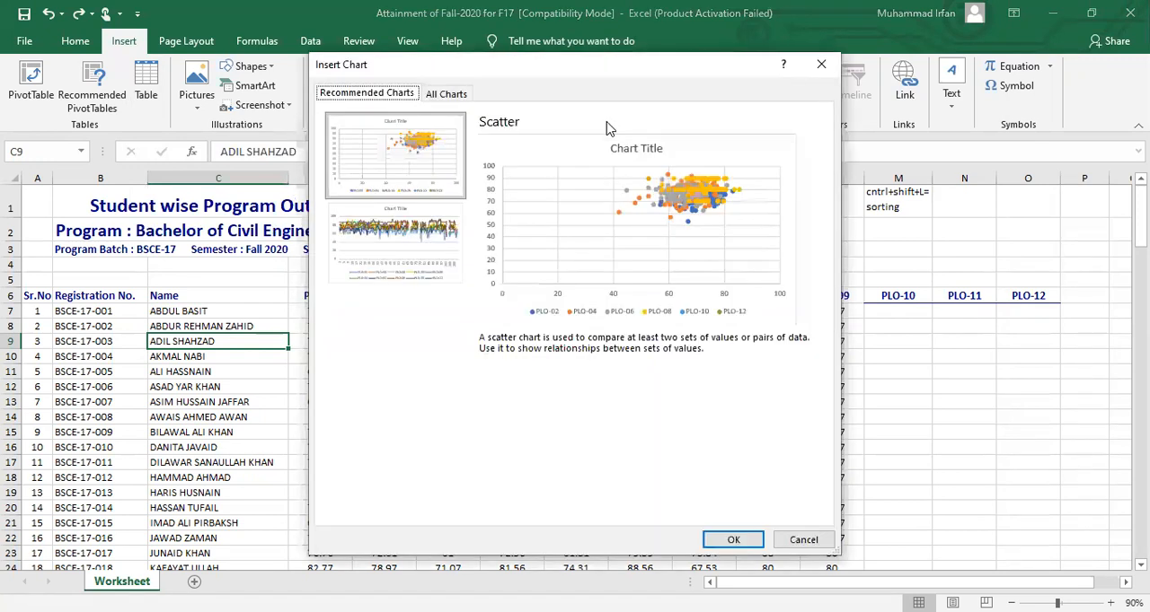
left_click(446, 93)
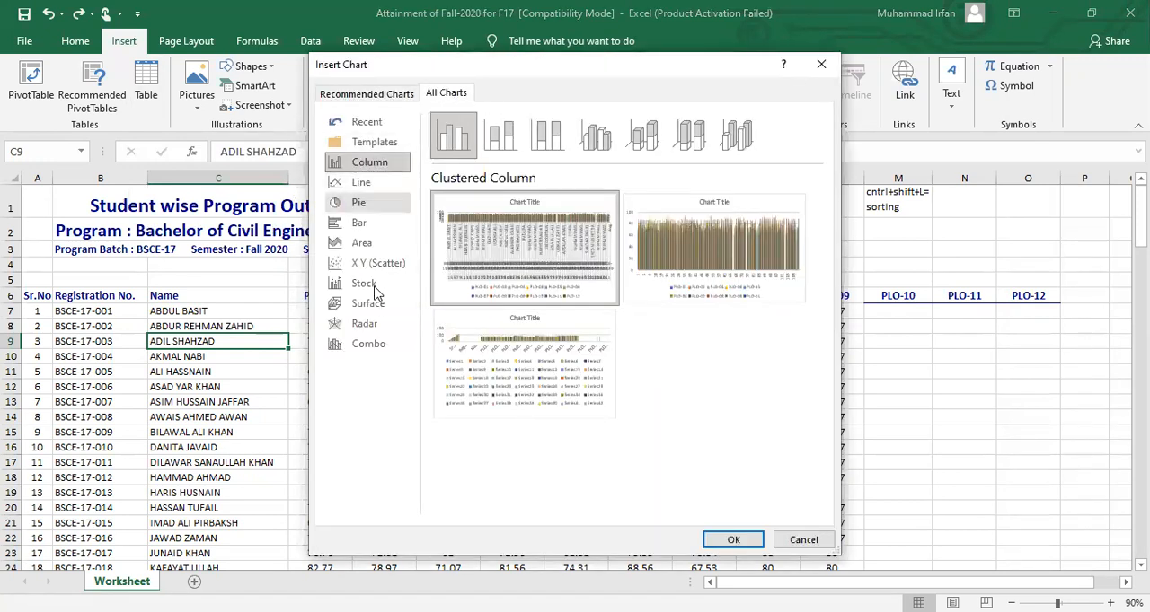
left_click(818, 66)
left_click(206, 41)
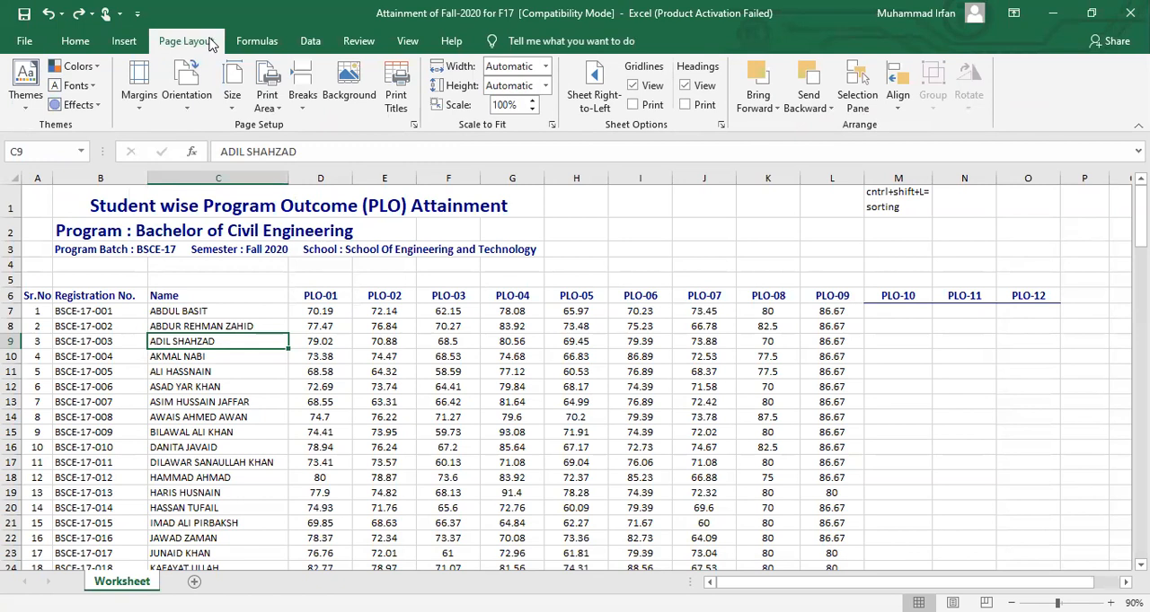
left_click(359, 43)
Show the sheet in Page Break Preview and examine how its rows and columns are divided into pages
left_click(408, 42)
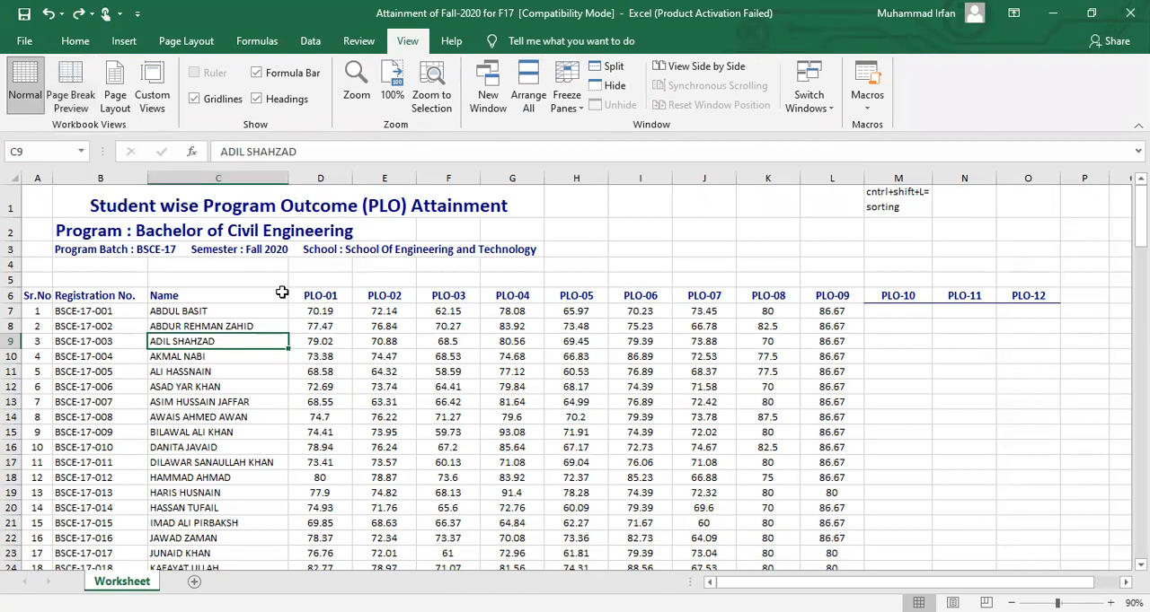
left_click(78, 100)
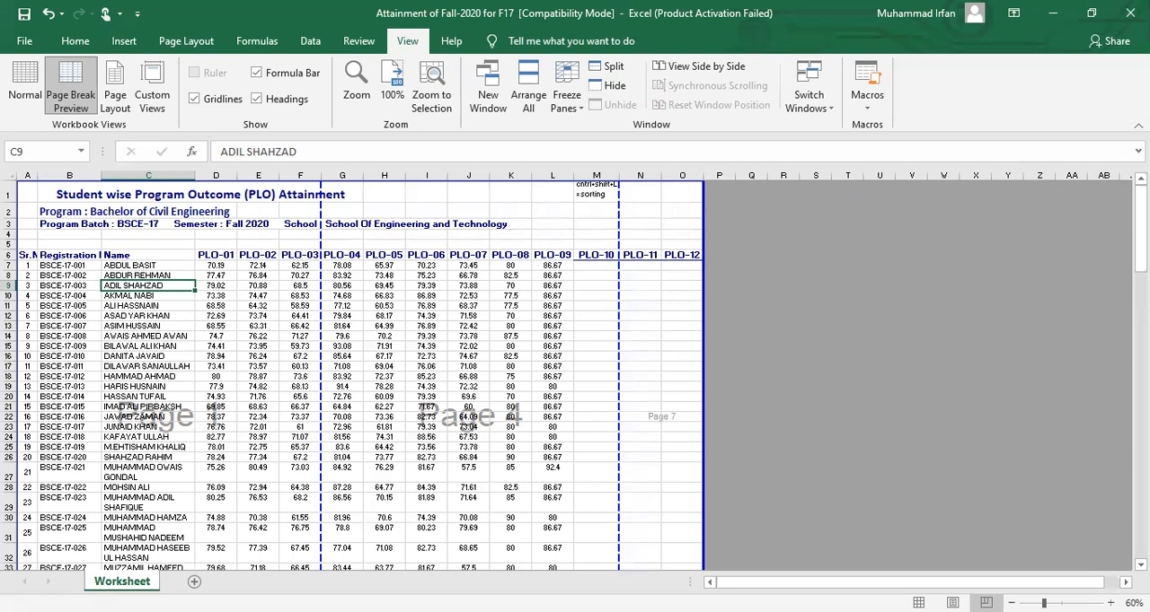
scroll(314, 308, "down", 15)
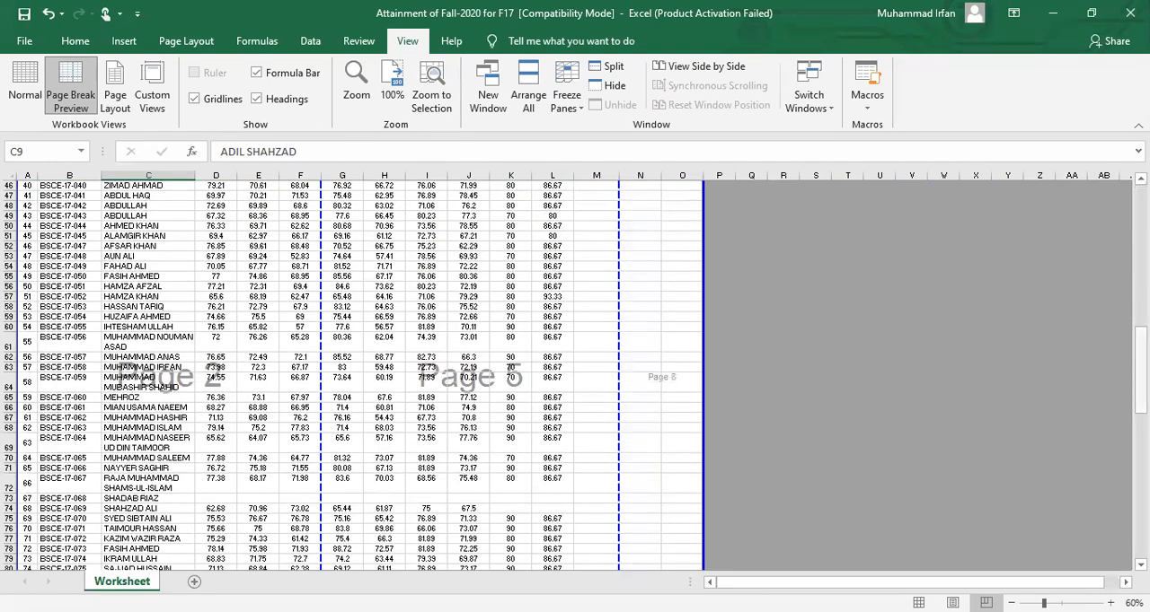
scroll(194, 420, "down", 12)
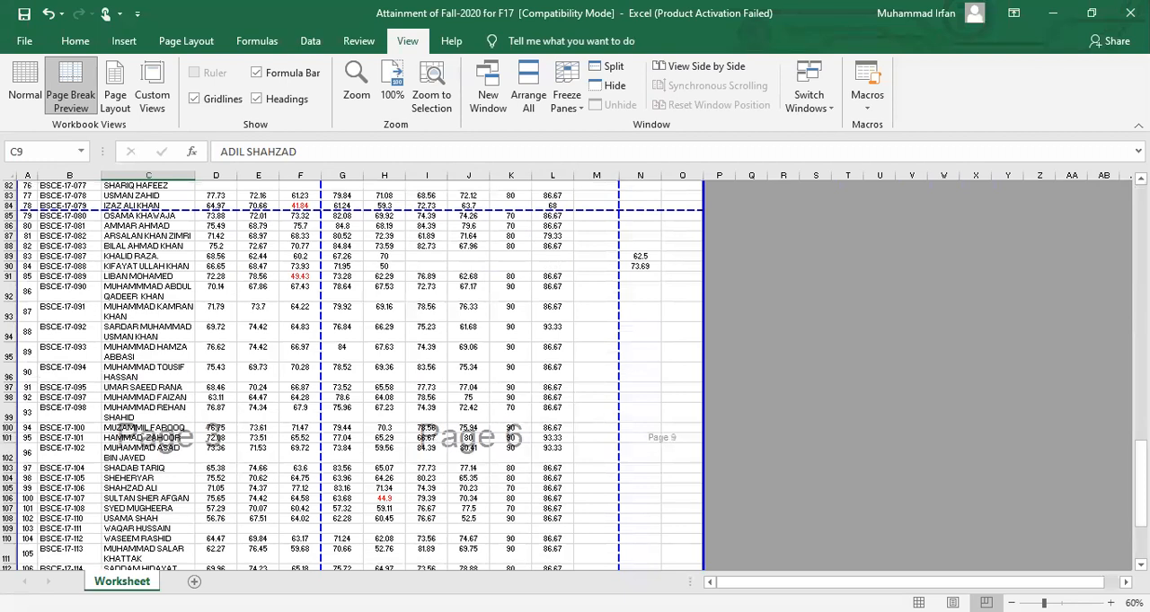
scroll(598, 321, "up", 20)
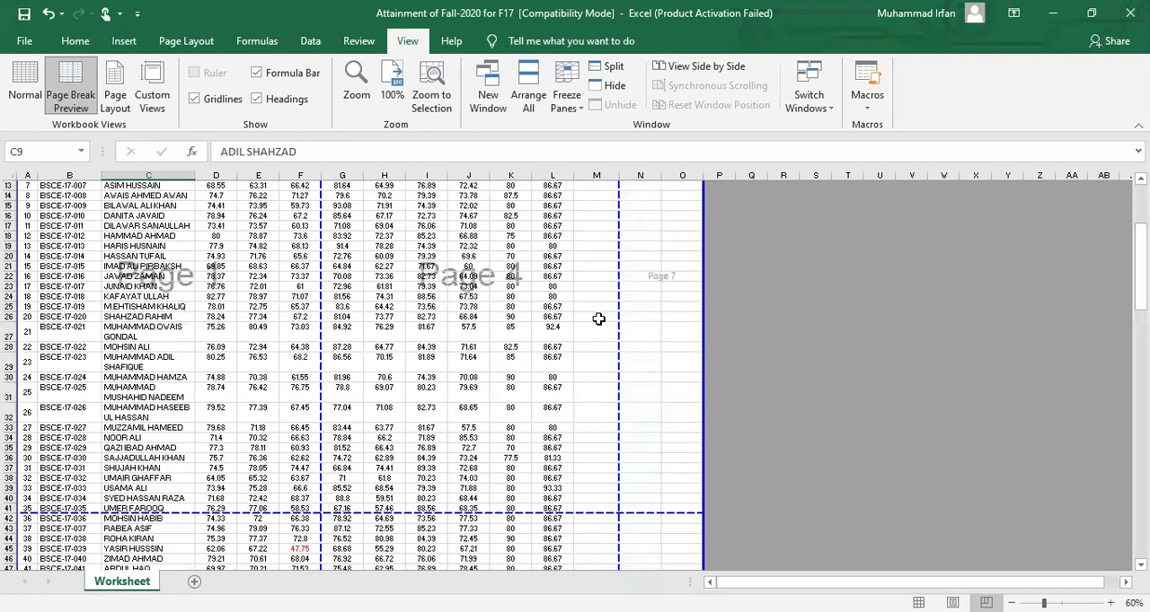
scroll(408, 406, "up", 4)
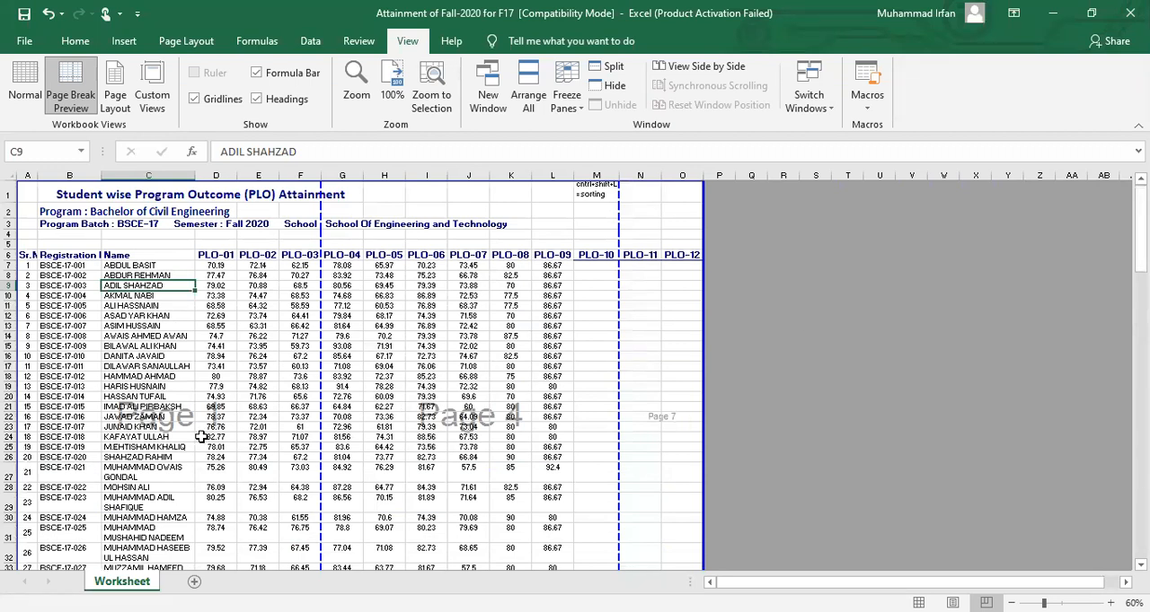
Move the vertical page break after column F to the outer edge of column O, so all columns share one page width
left_click(690, 255)
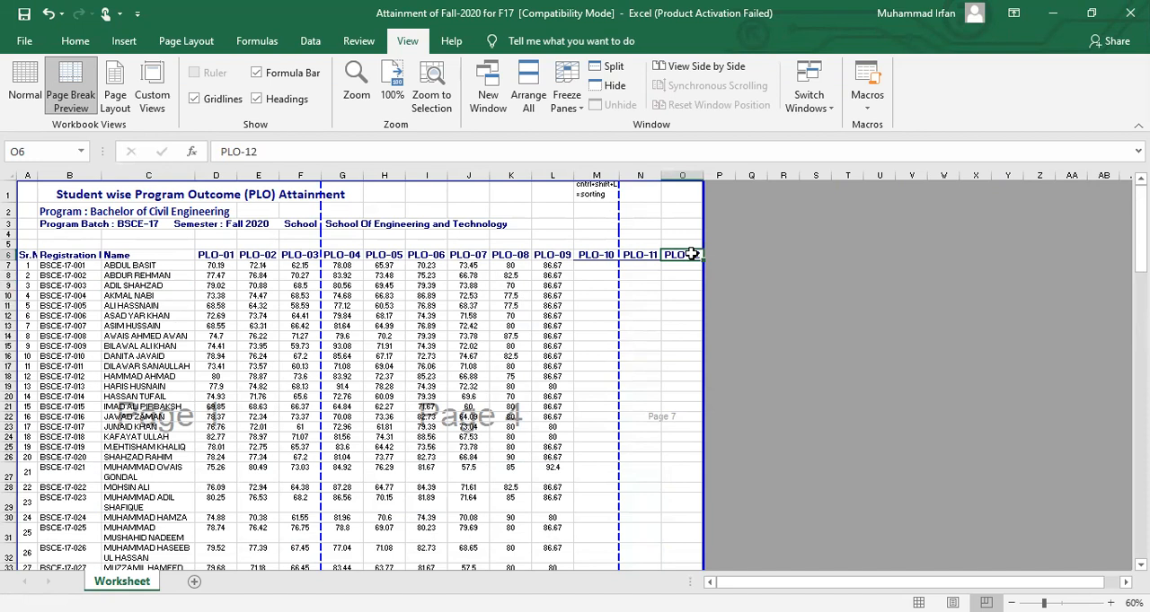
left_click_drag(320, 326, 707, 330)
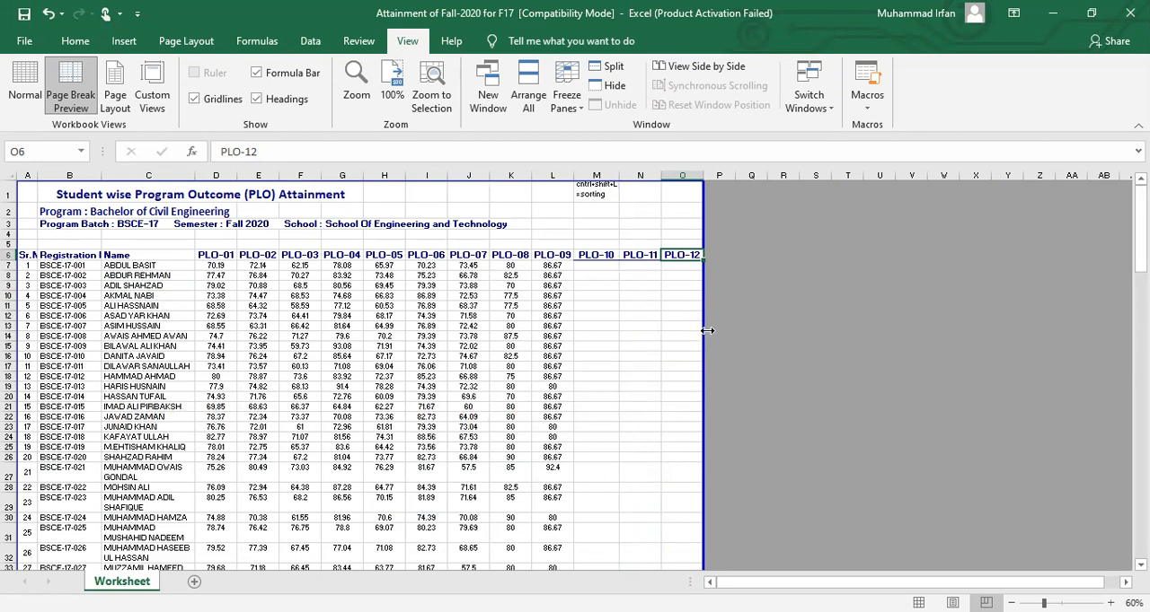
Examine the adjusted pages down to the average row and return the sheet to Normal view
left_click_drag(1140, 225, 1139, 449)
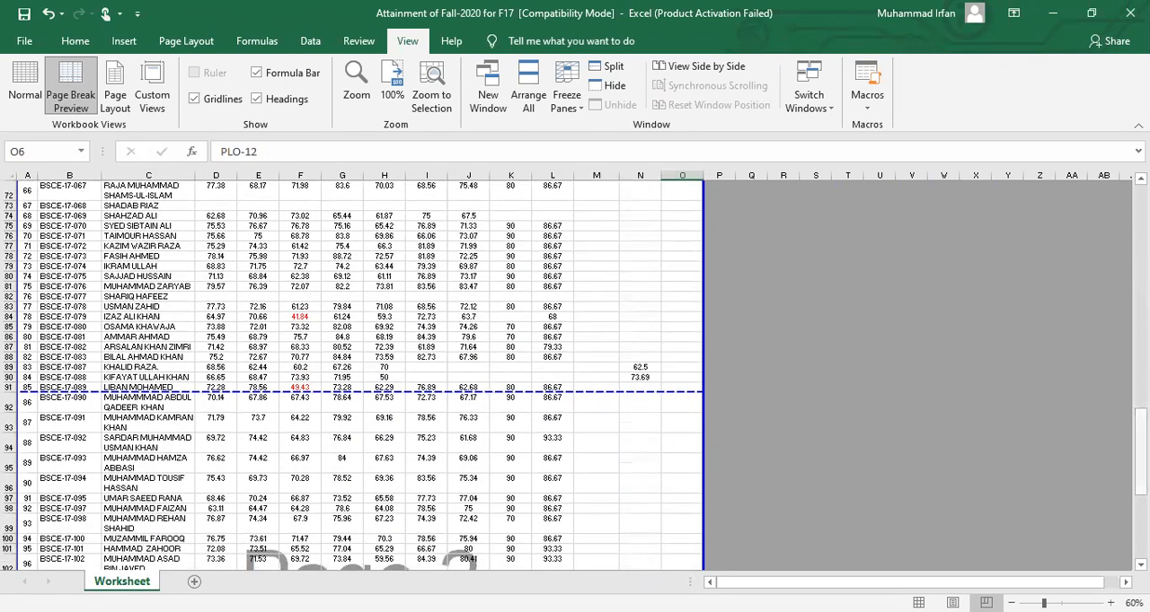
scroll(1021, 513, "down", 7)
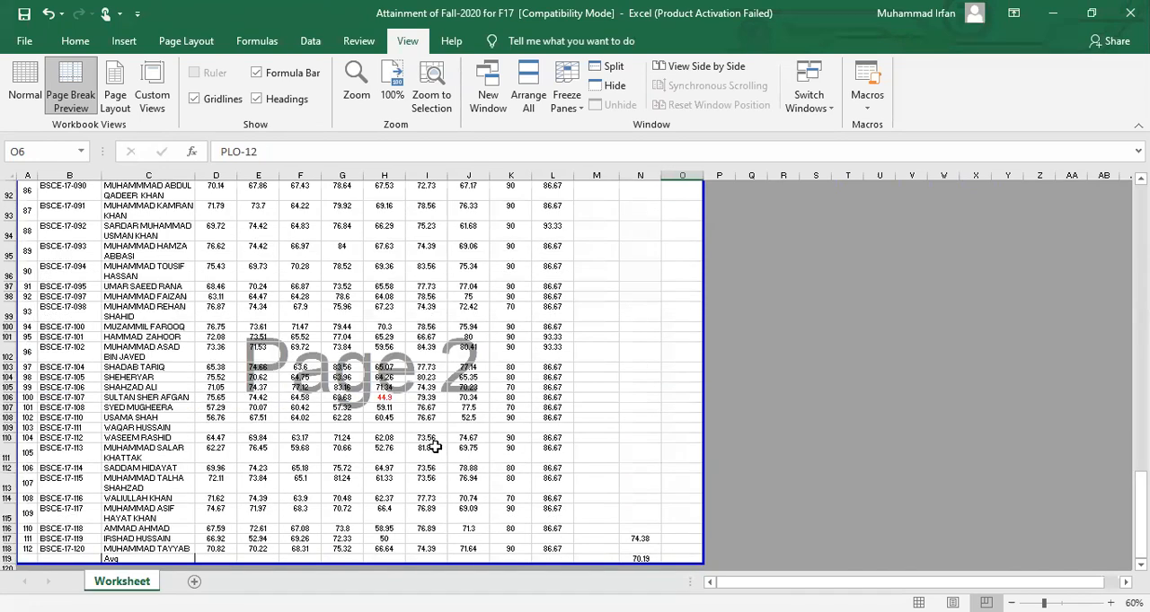
left_click_drag(1140, 519, 1139, 224)
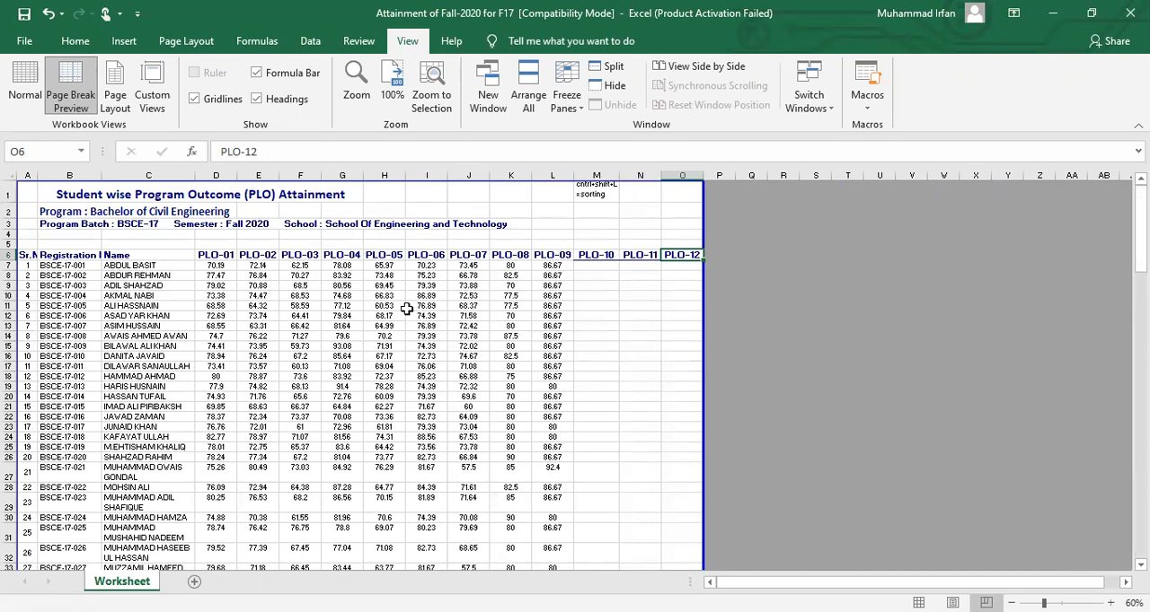
left_click(27, 97)
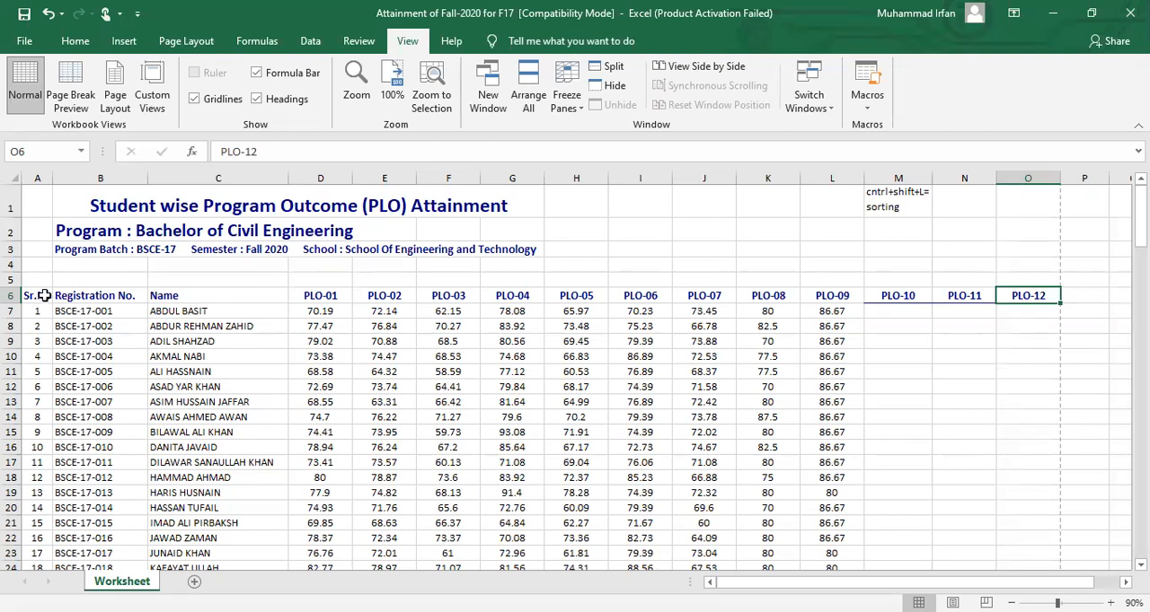
Apply All Borders to the table in columns A to L, from header row 6 down through the student records
left_click_drag(43, 296, 860, 532)
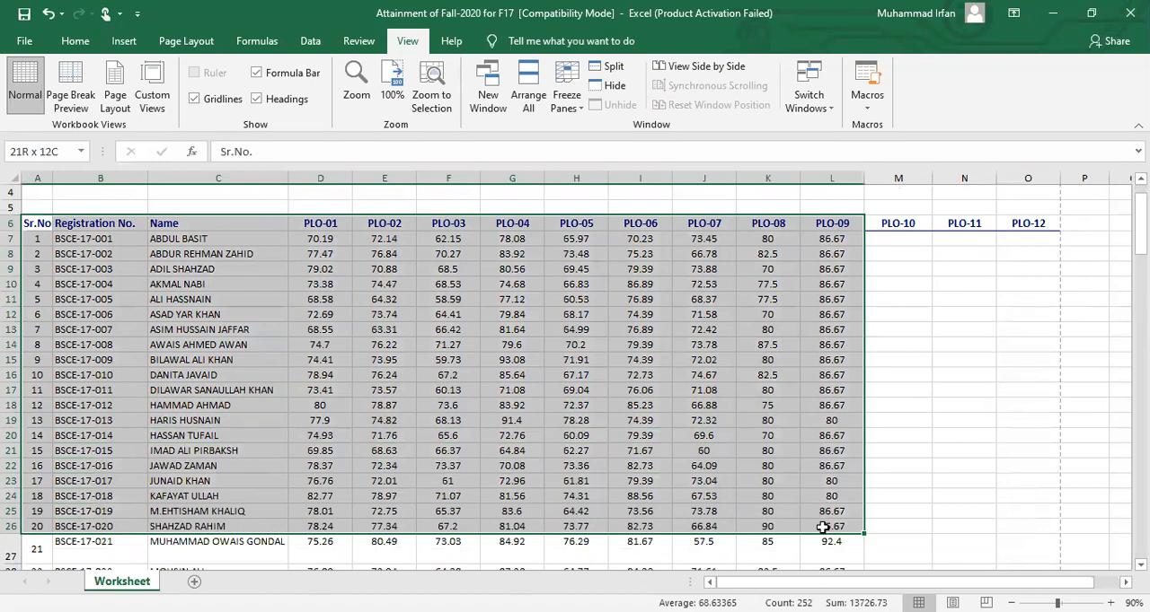
key("ctrl+shift+Down")
left_click_drag(1141, 535, 1141, 213)
left_click(69, 42)
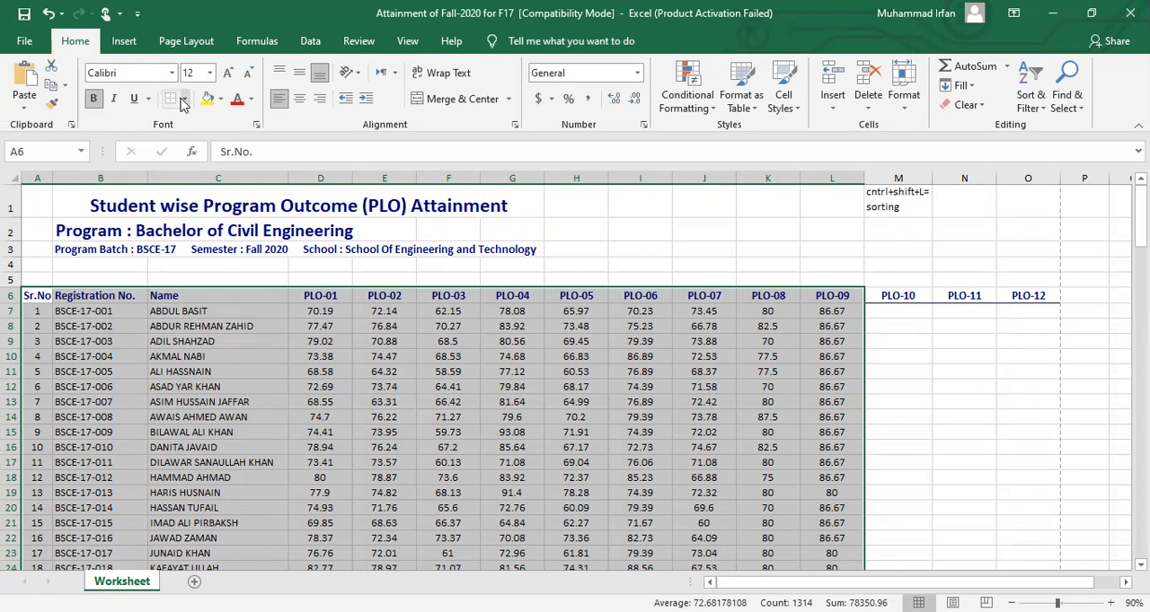
left_click(183, 99)
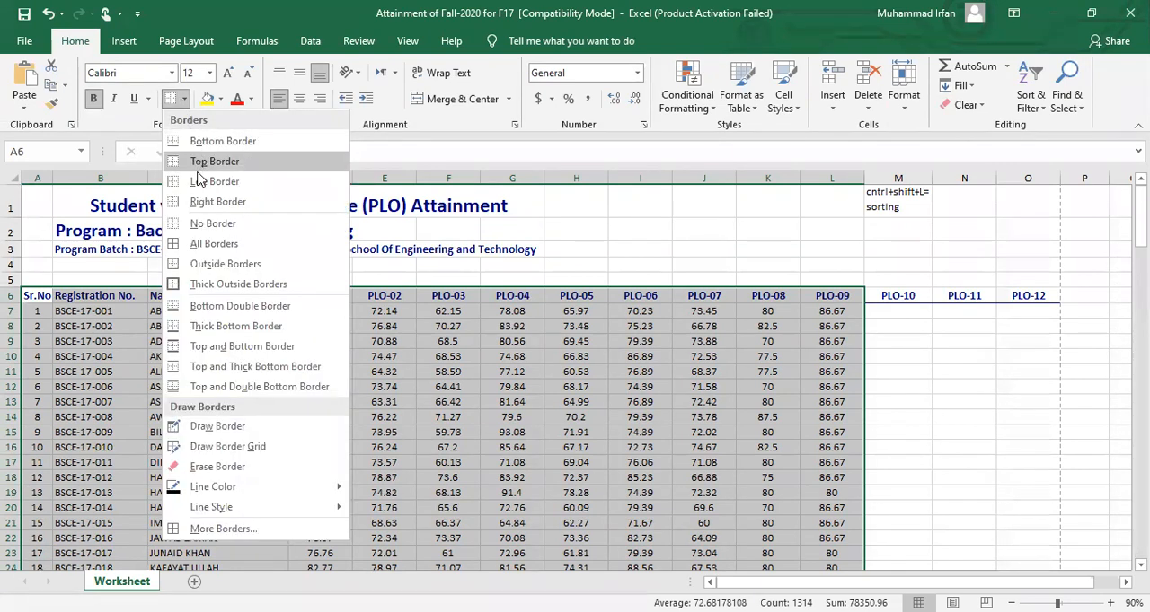
left_click(200, 244)
left_click(224, 312)
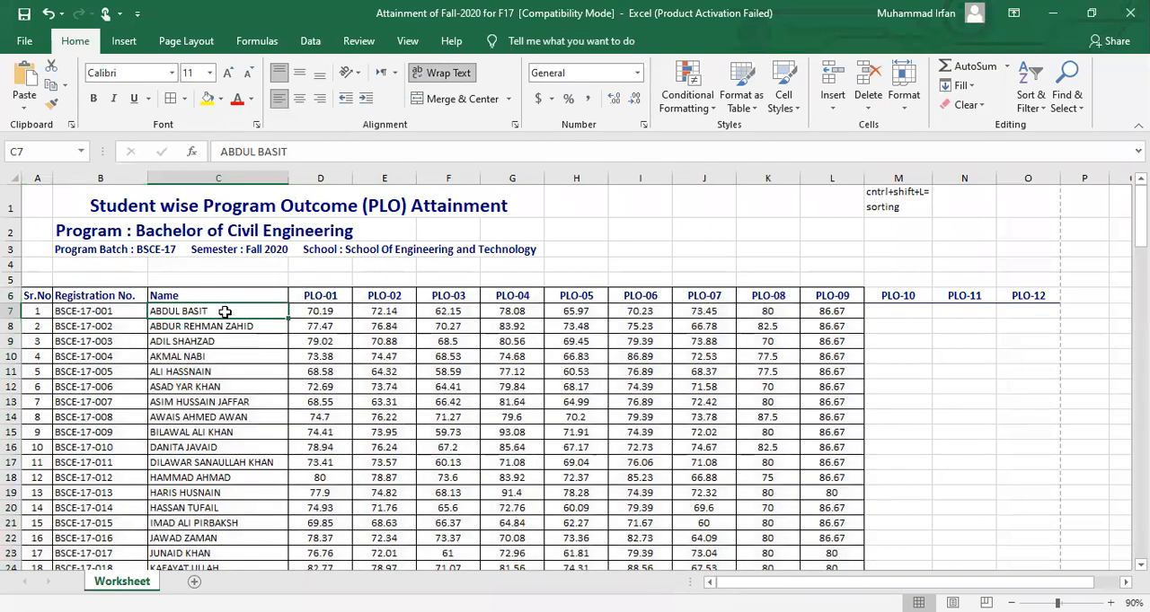
Apply Thick Outside Borders to the table's header cells A6:L6
left_click_drag(40, 294, 819, 295)
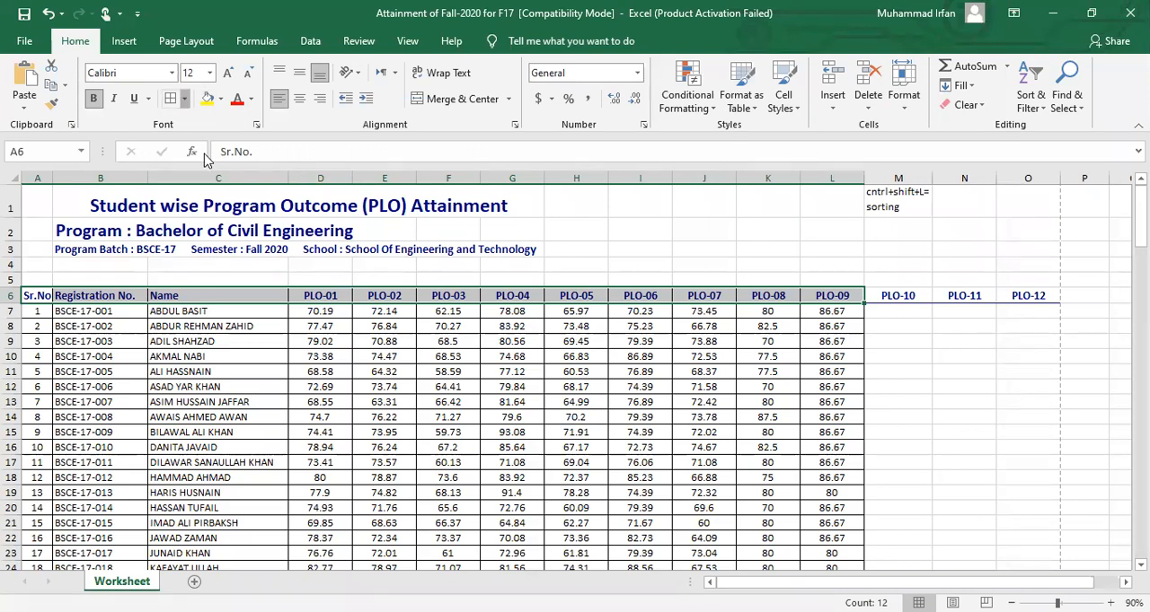
left_click(186, 99)
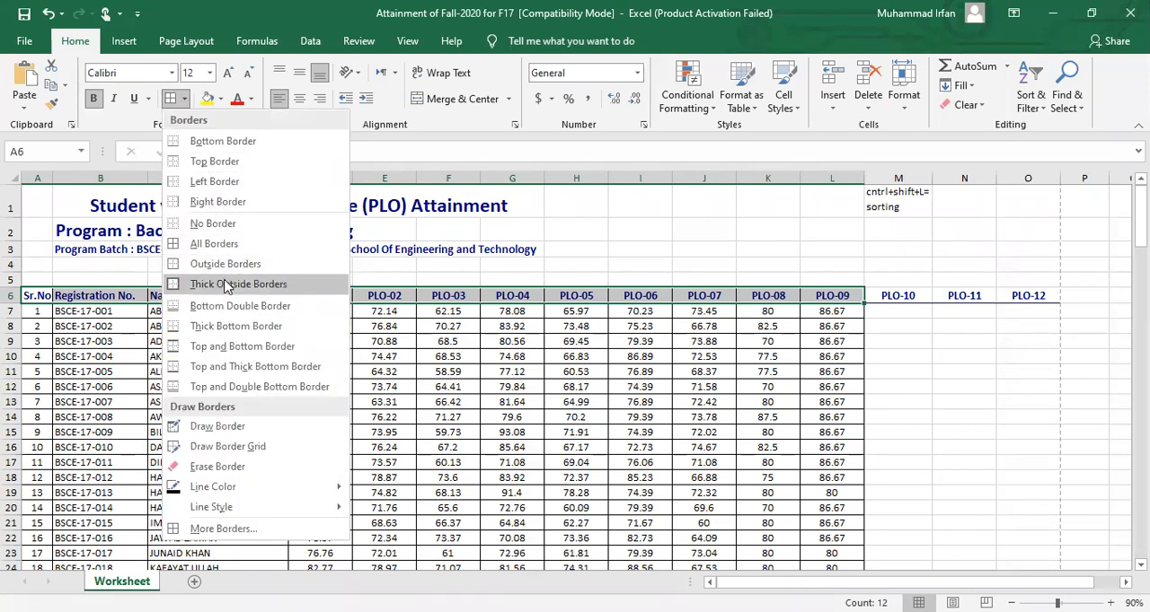
left_click(224, 285)
left_click(256, 281)
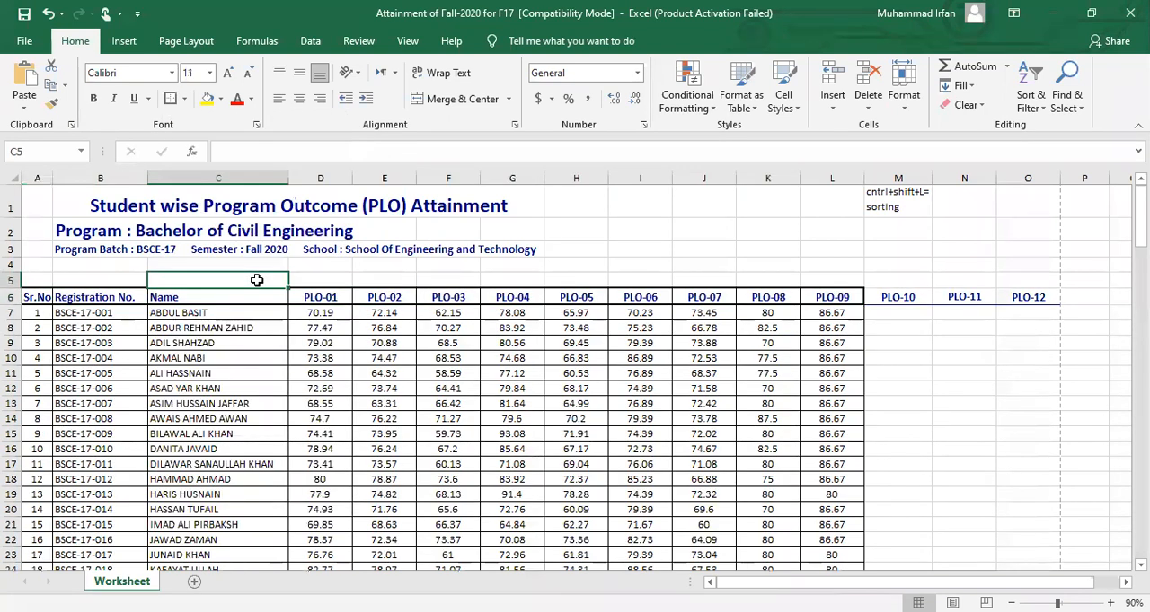
left_click_drag(40, 297, 831, 305)
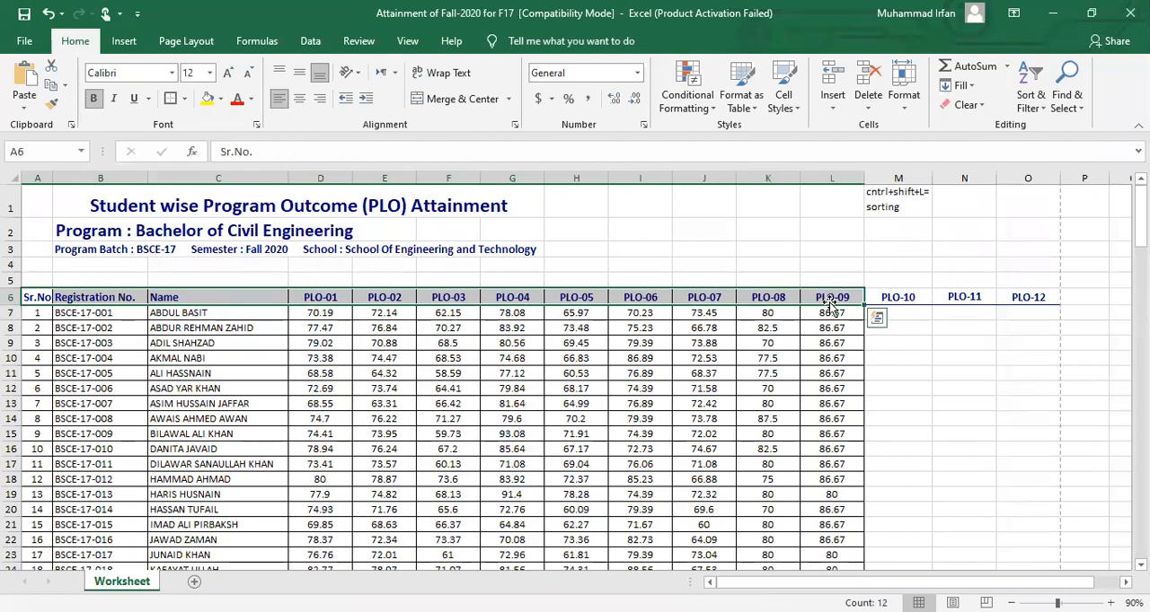
left_click(244, 298)
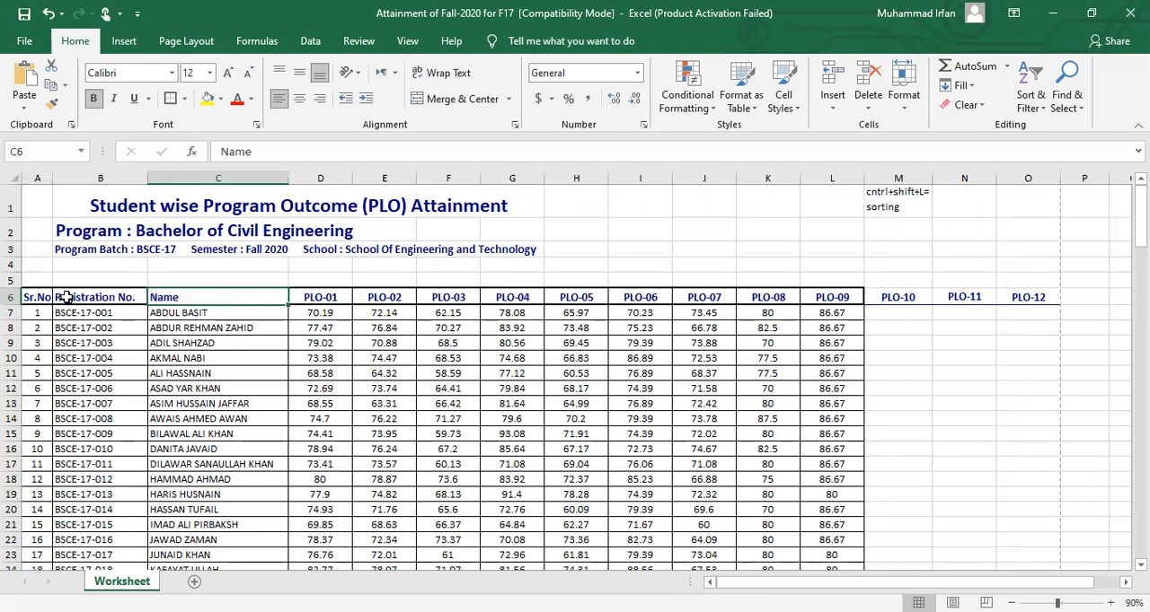
Try center and right alignment on the student names in C7:C16, leaving them middle-aligned vertically and left-aligned
left_click(193, 321)
left_click_drag(193, 324, 205, 456)
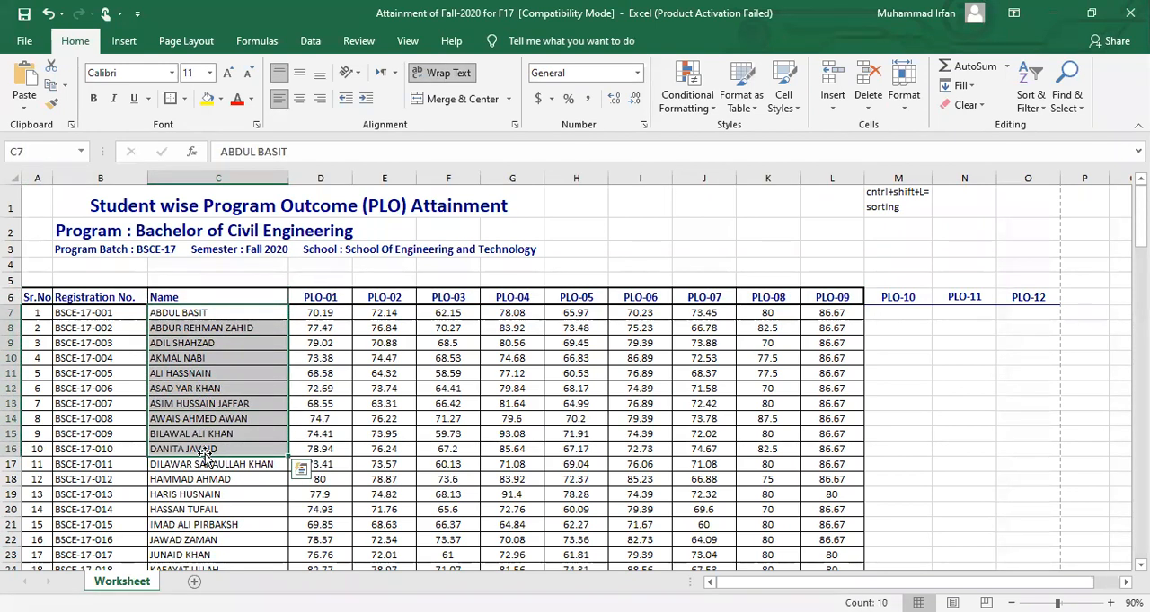
left_click(299, 98)
left_click(299, 79)
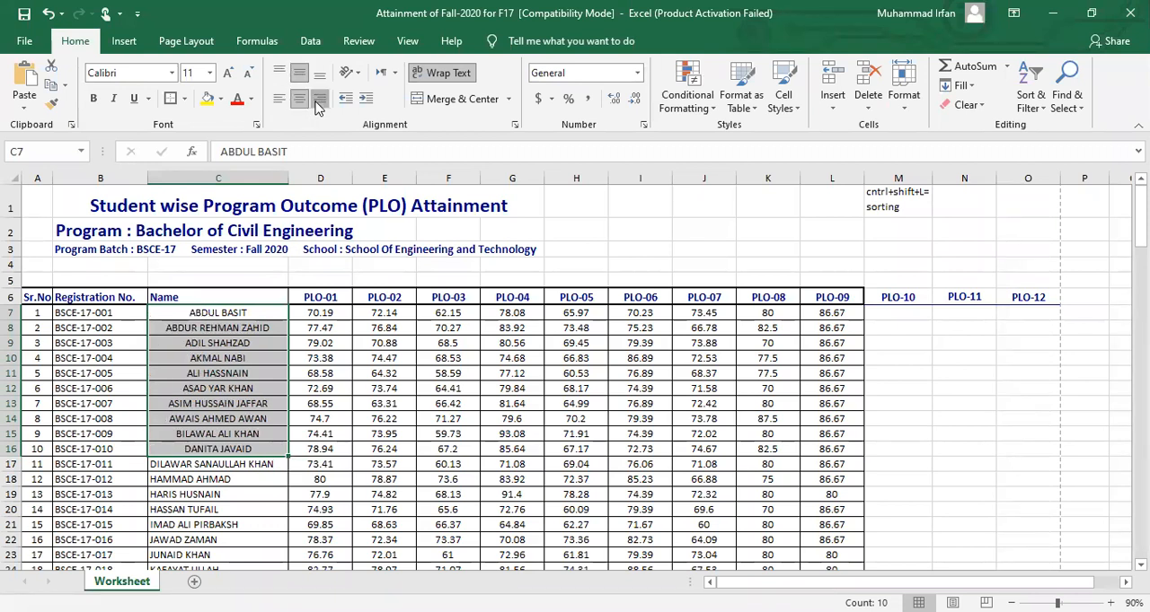
left_click(319, 98)
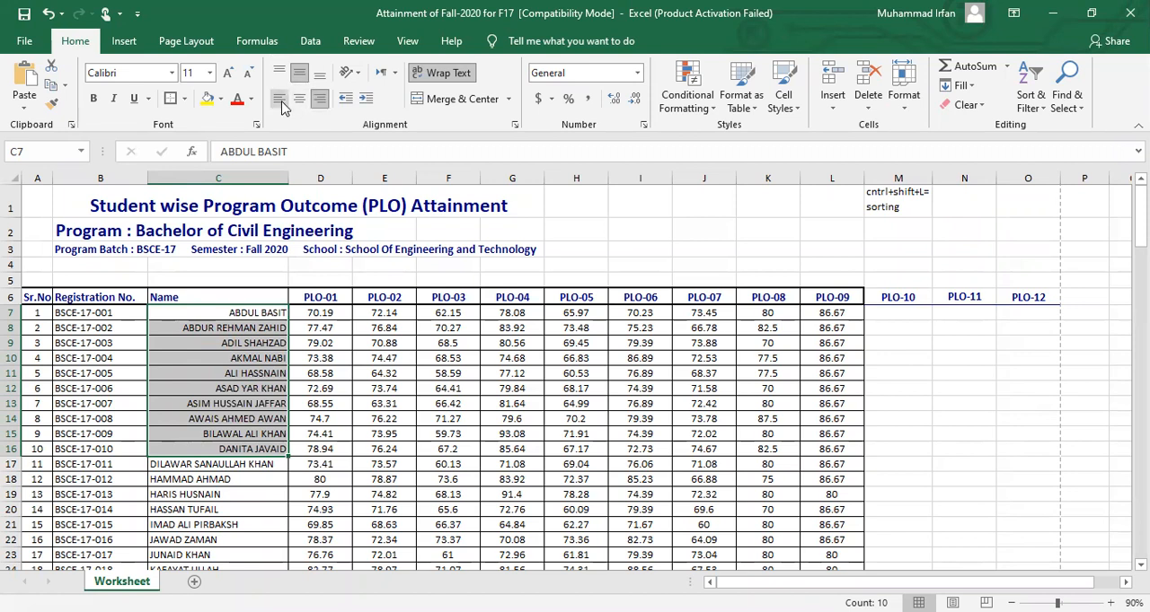
left_click(280, 104)
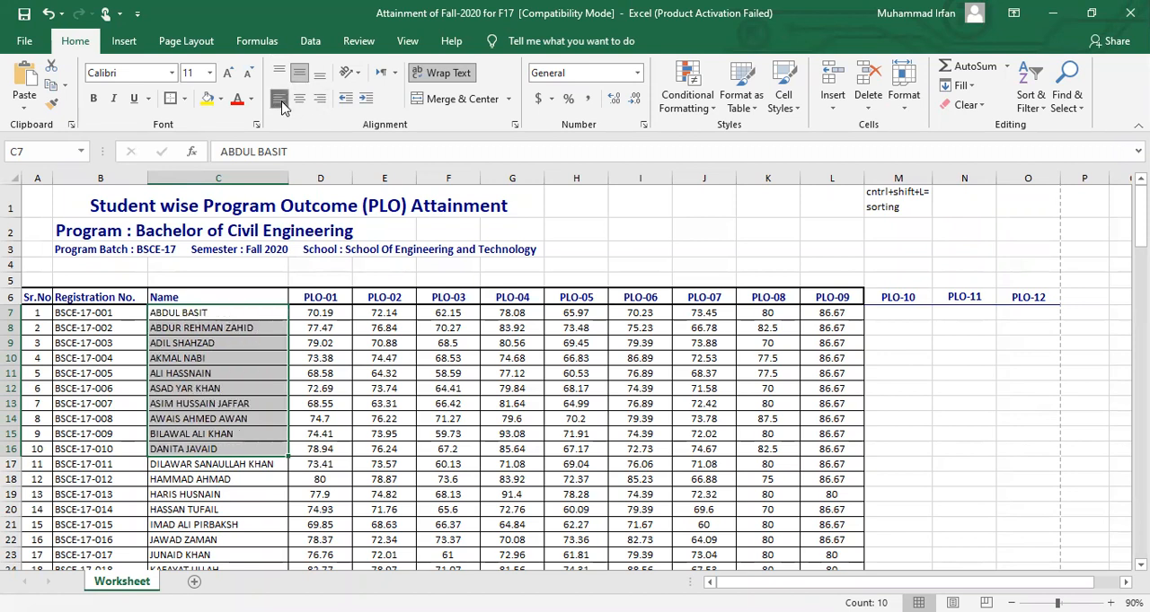
left_click(217, 379)
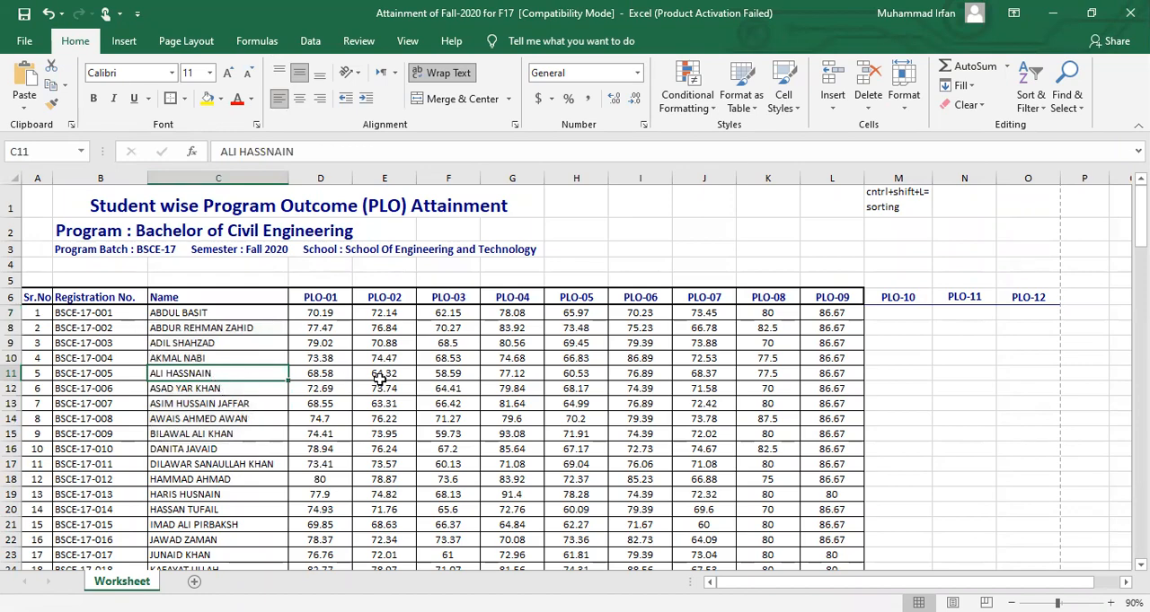
Sum the PLO-01 scores D108:D118 with the SUM function in cell D119 of the Avg row
left_click_drag(1140, 220, 1140, 490)
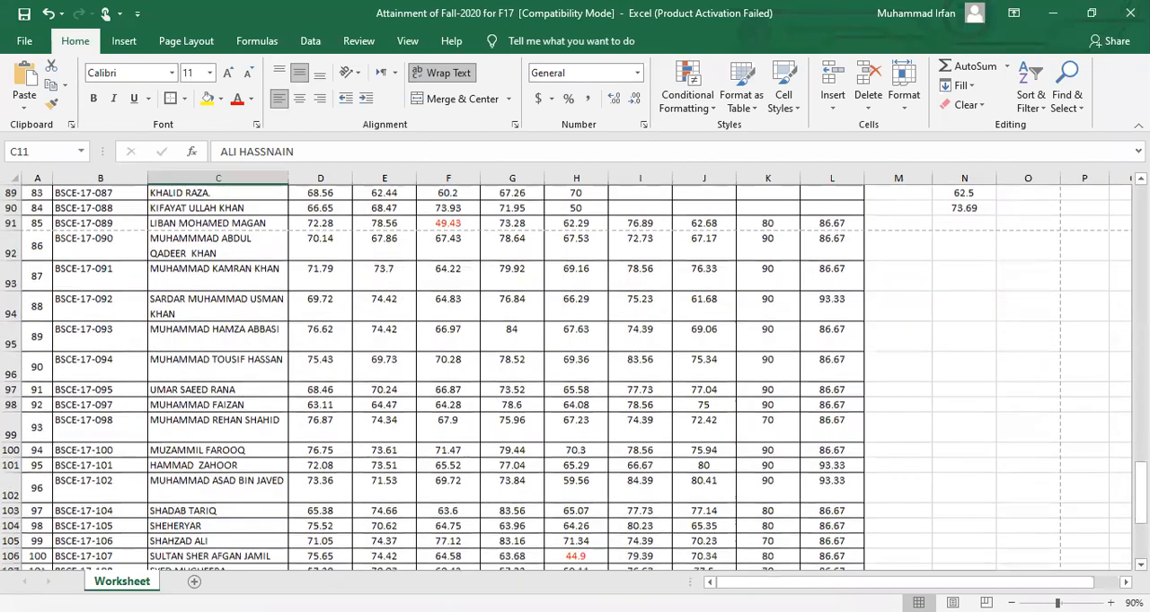
scroll(574, 377, "down", 6)
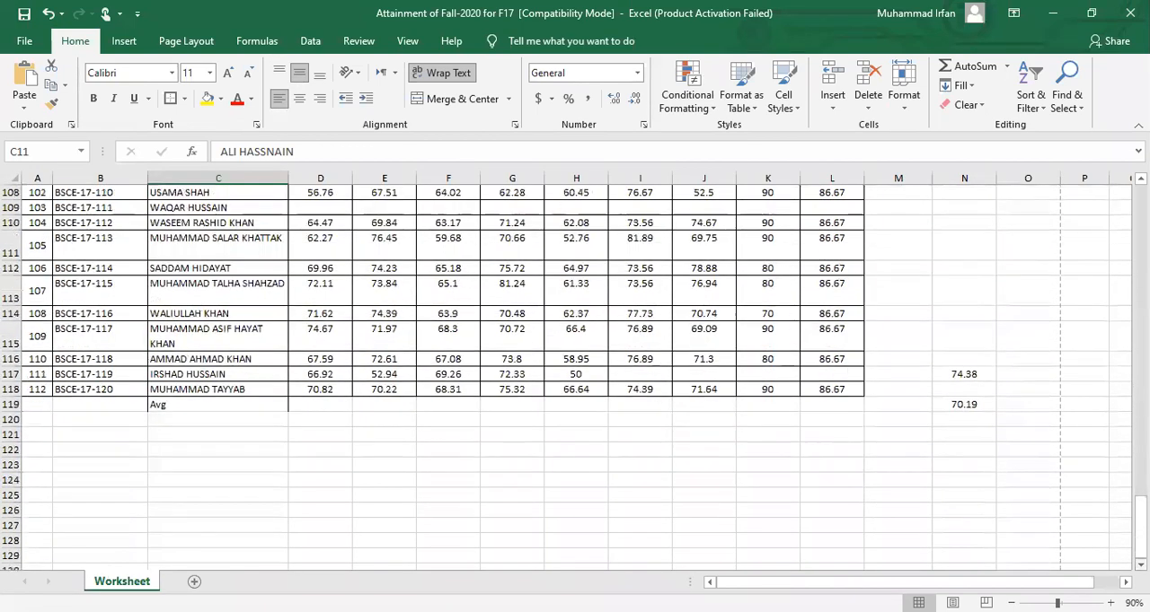
left_click(326, 406)
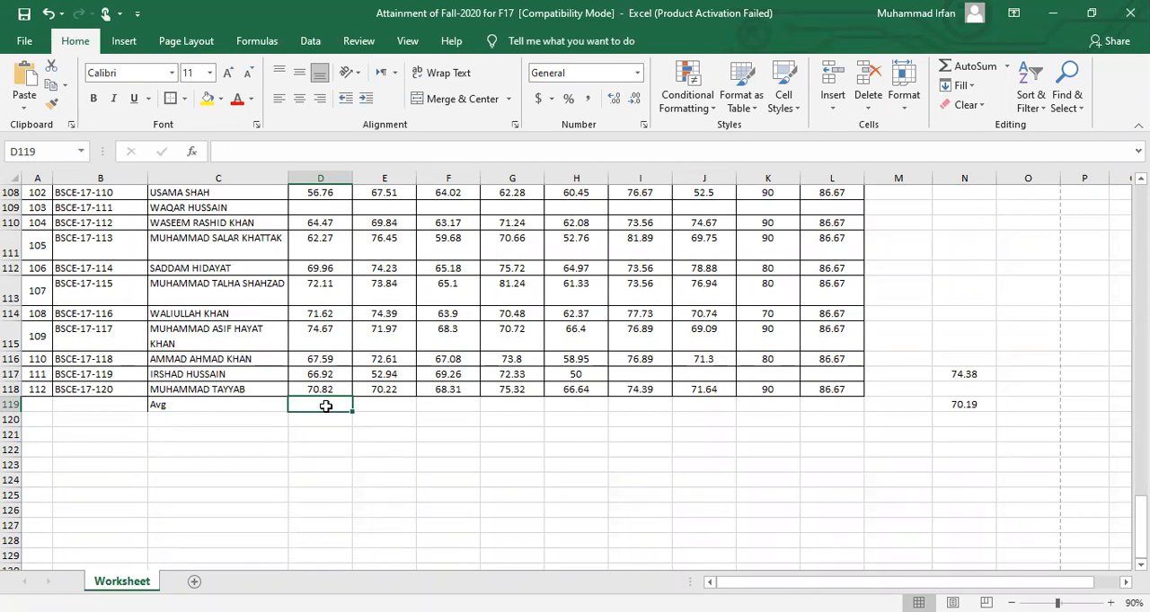
key("Return")
left_click(321, 403)
type("=")
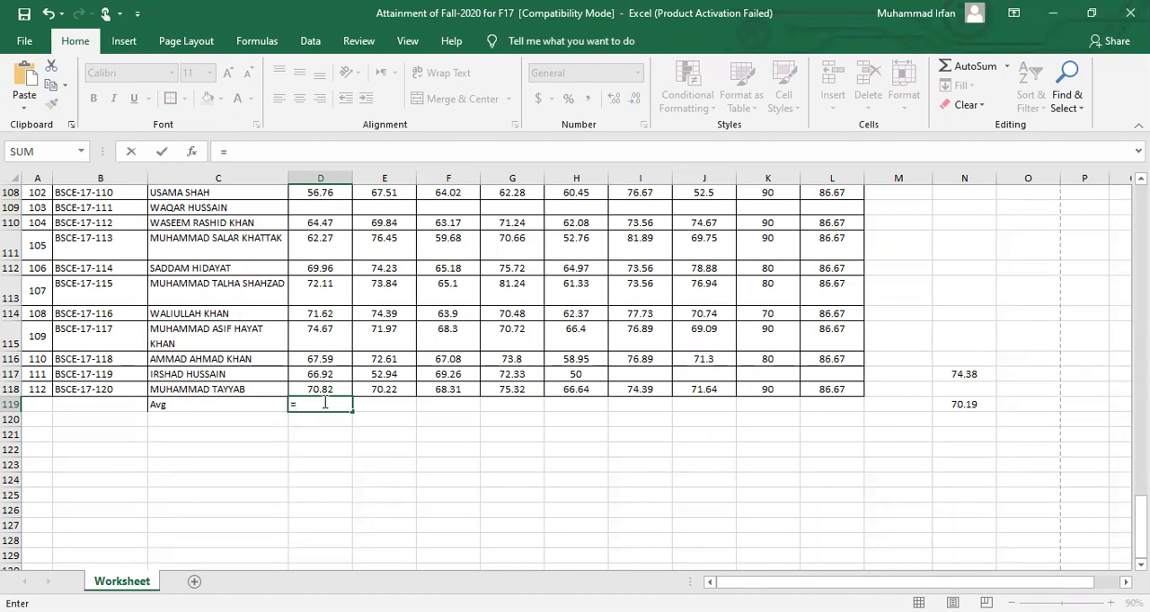
type("sum")
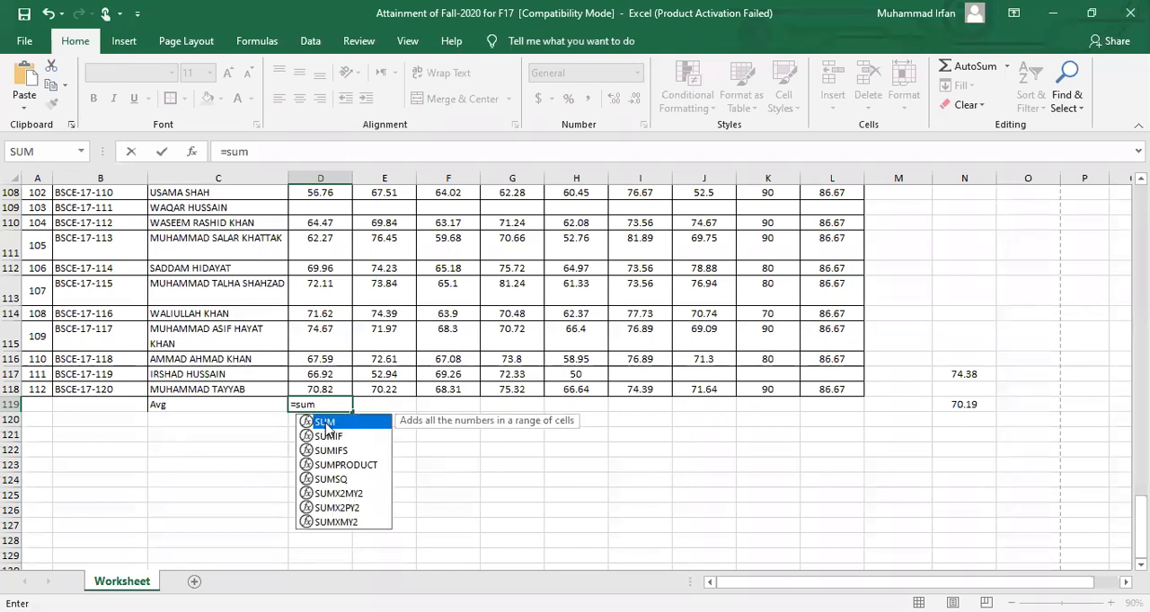
double_click(326, 423)
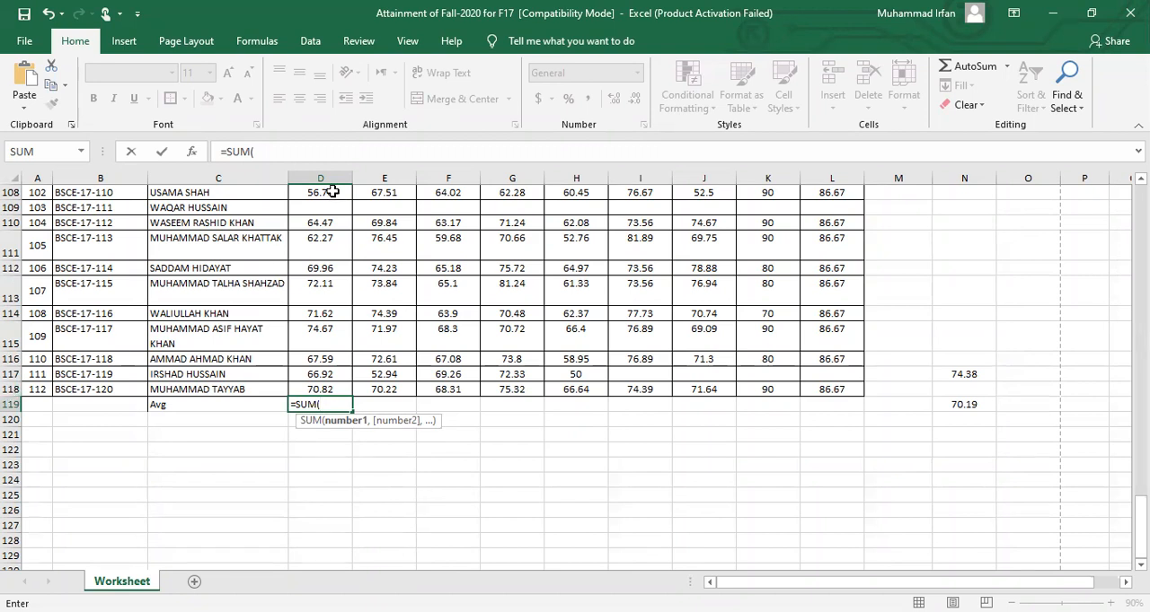
left_click_drag(332, 193, 332, 225)
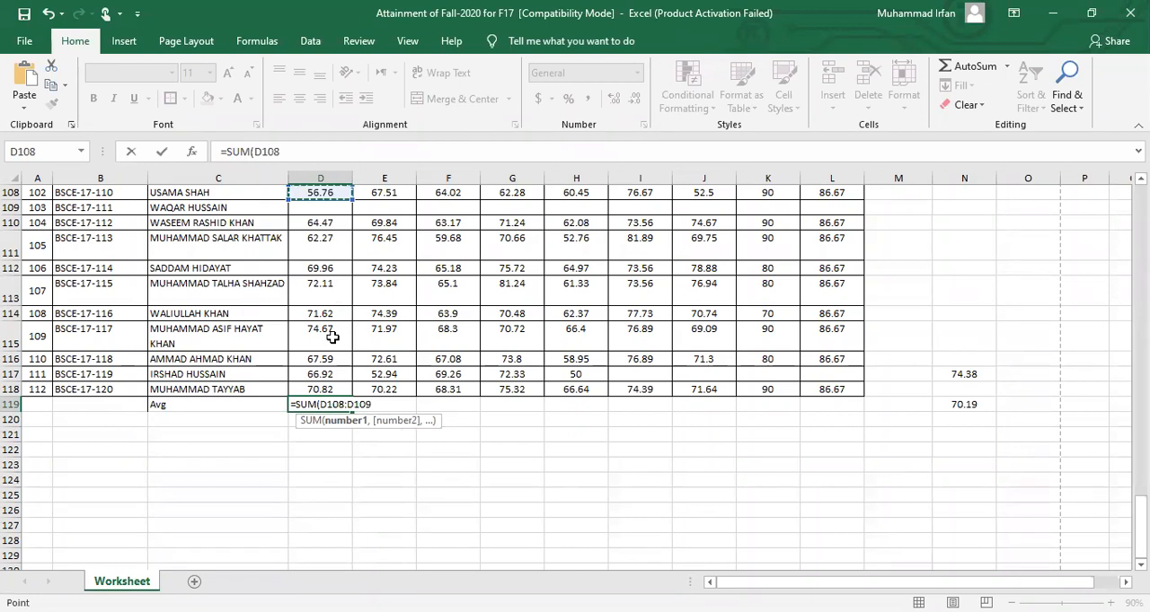
left_click_drag(332, 370, 332, 386)
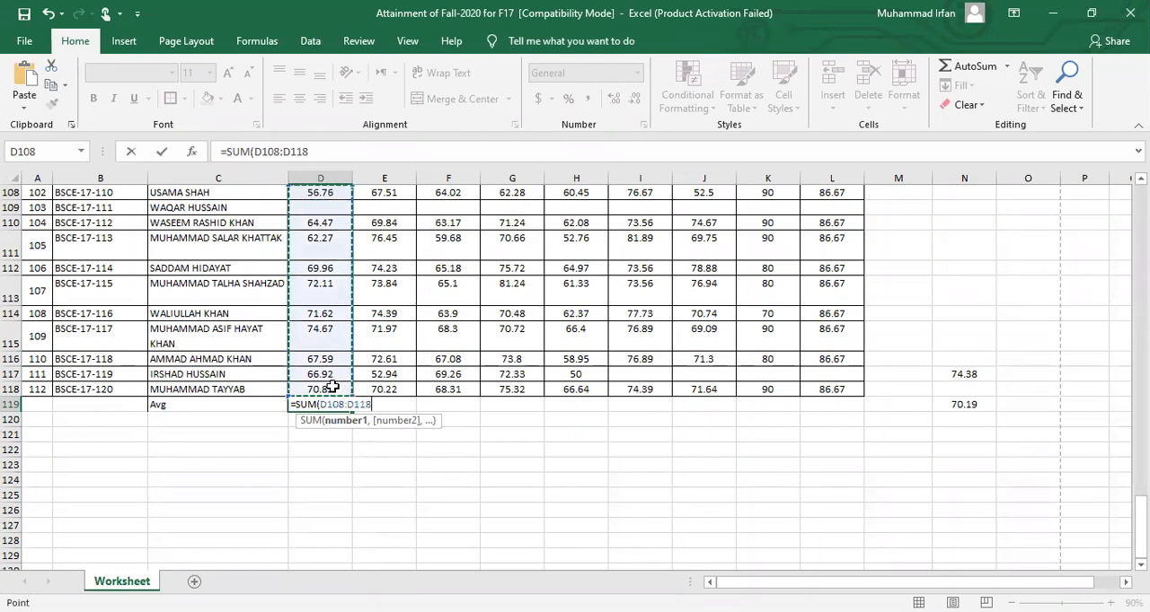
key("Return")
left_click(305, 405)
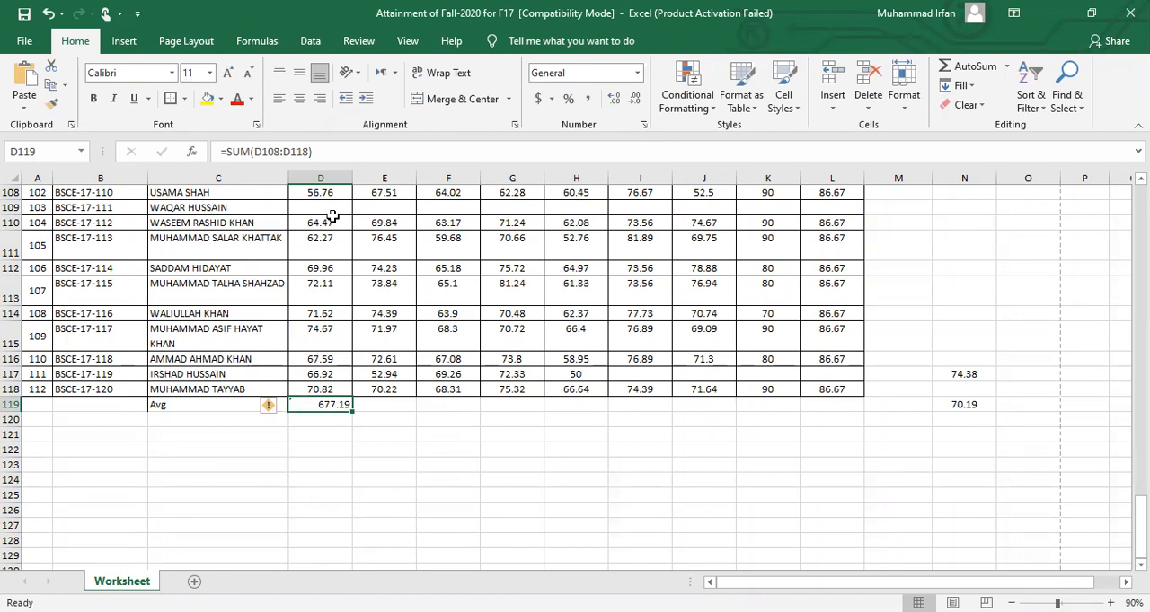
Delete the SUM formula from cell D119 and check the scores D108:D118 by selecting them
left_click(327, 388)
left_click(303, 406)
key("Delete")
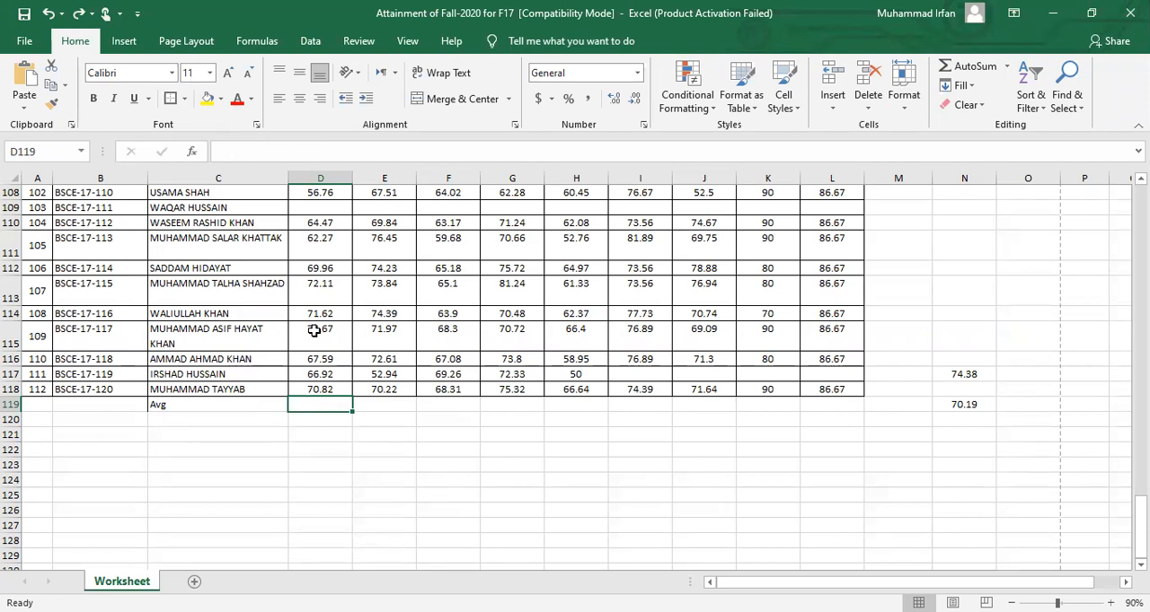
left_click_drag(328, 192, 328, 389)
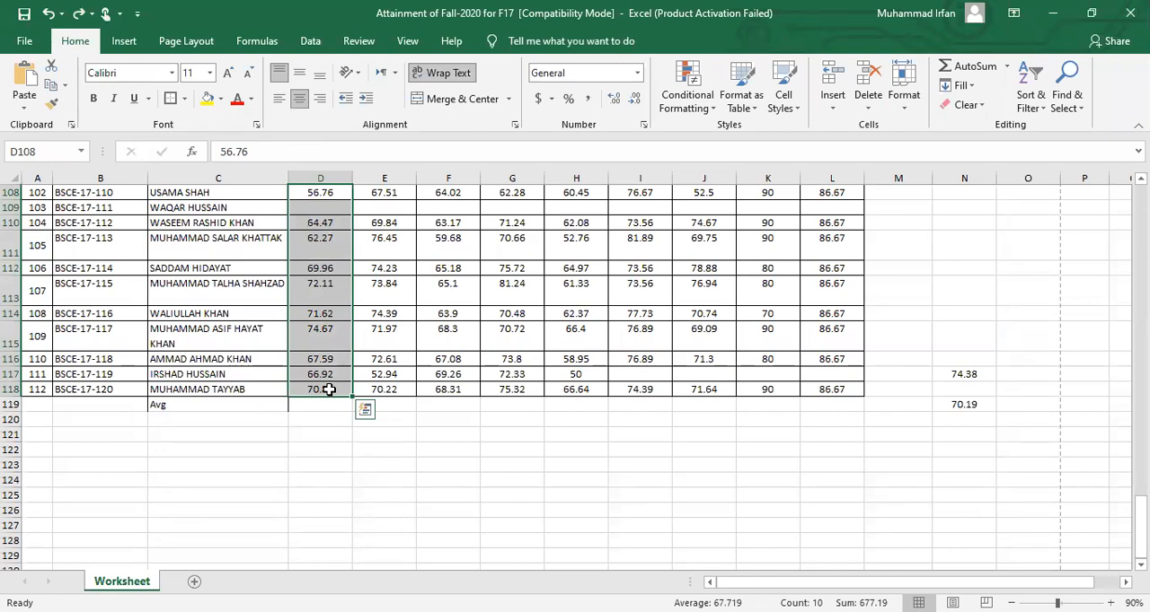
left_click(328, 389)
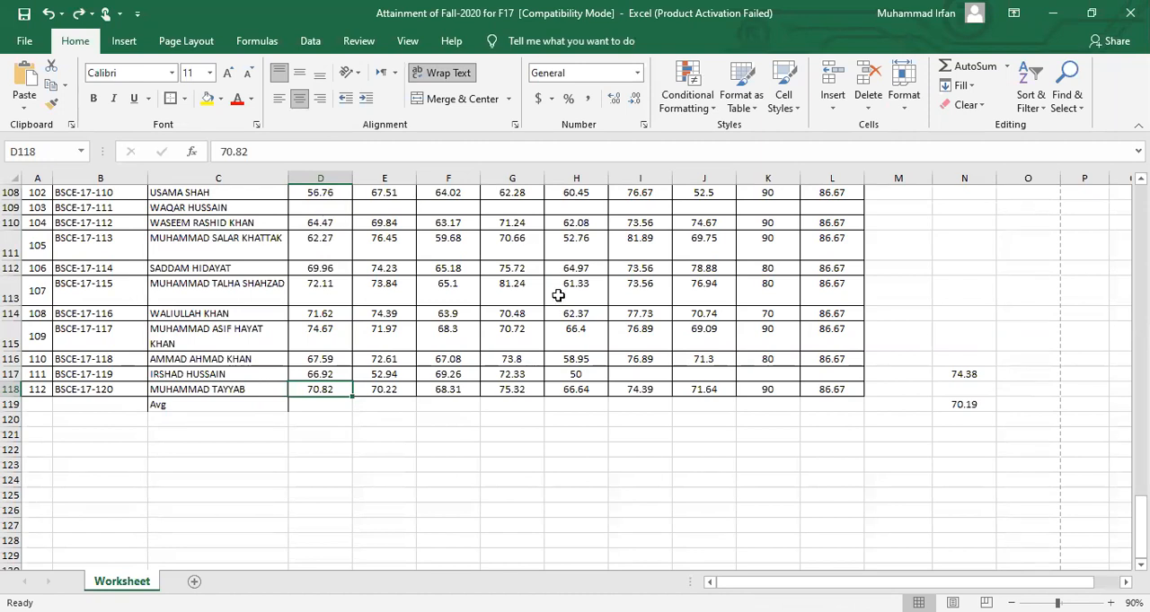
Add four separate cells in D119 with the formula =D111+H112+K116+L110
left_click(328, 405)
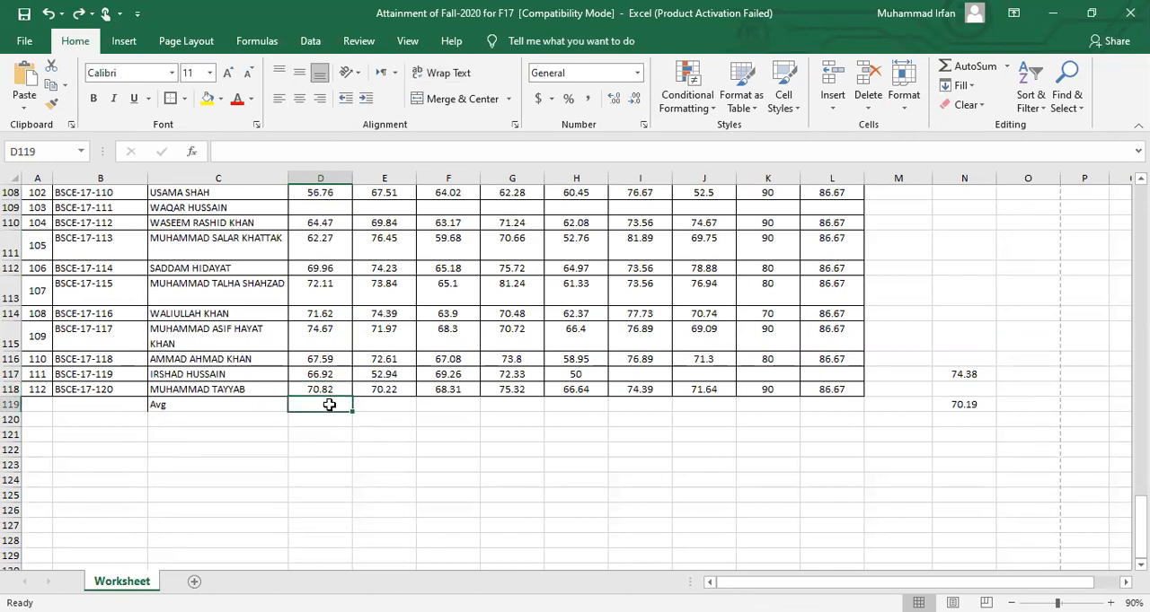
type("=")
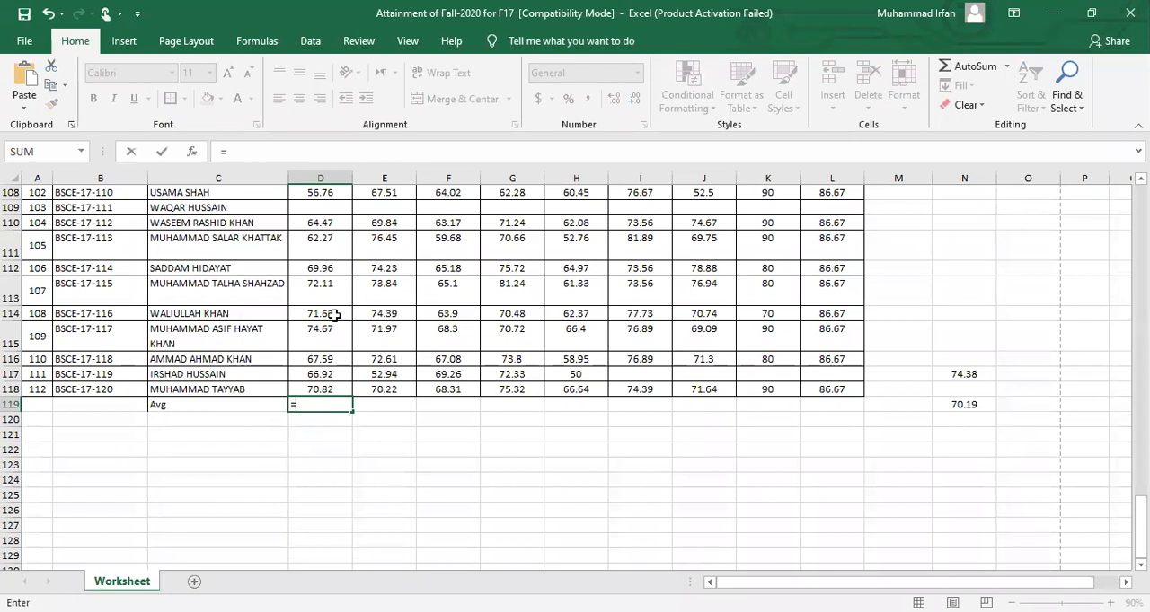
left_click(321, 246)
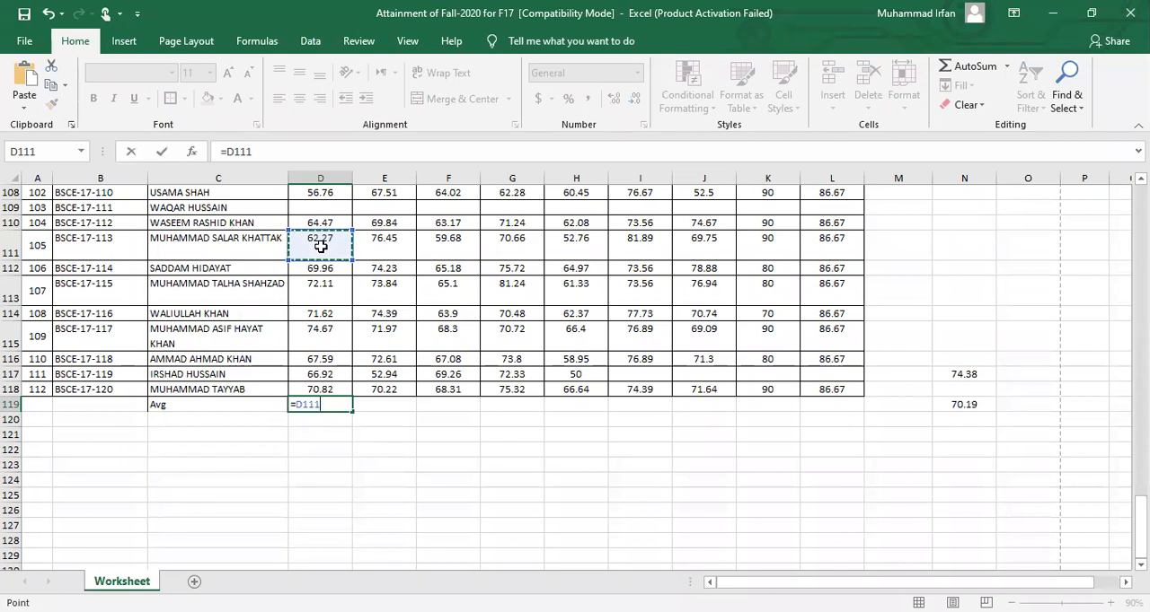
type("+")
left_click(575, 269)
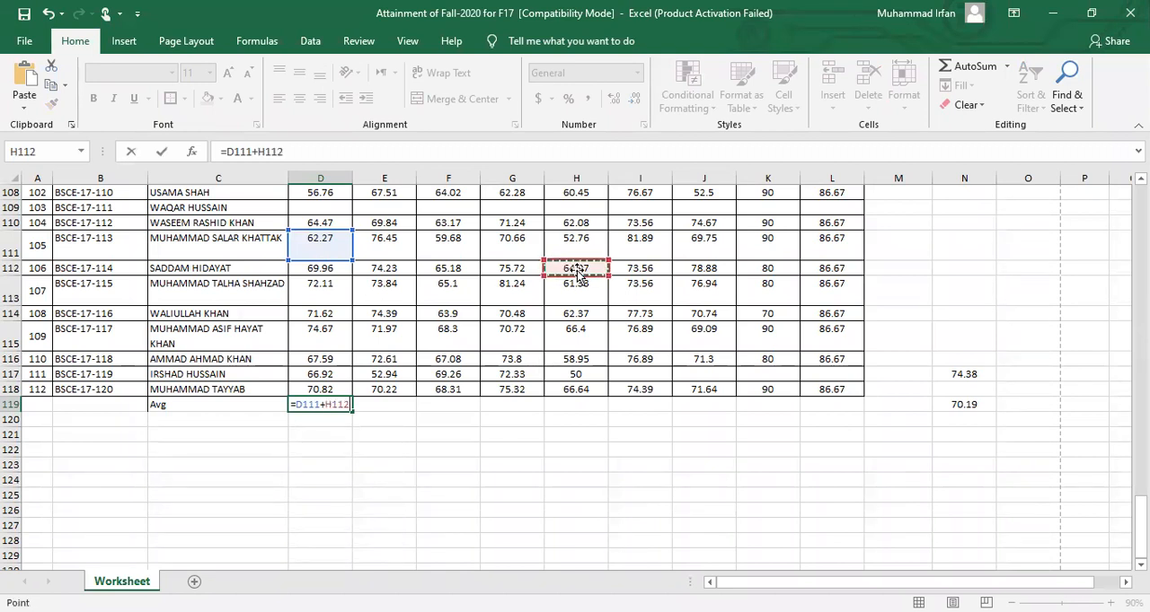
type("+")
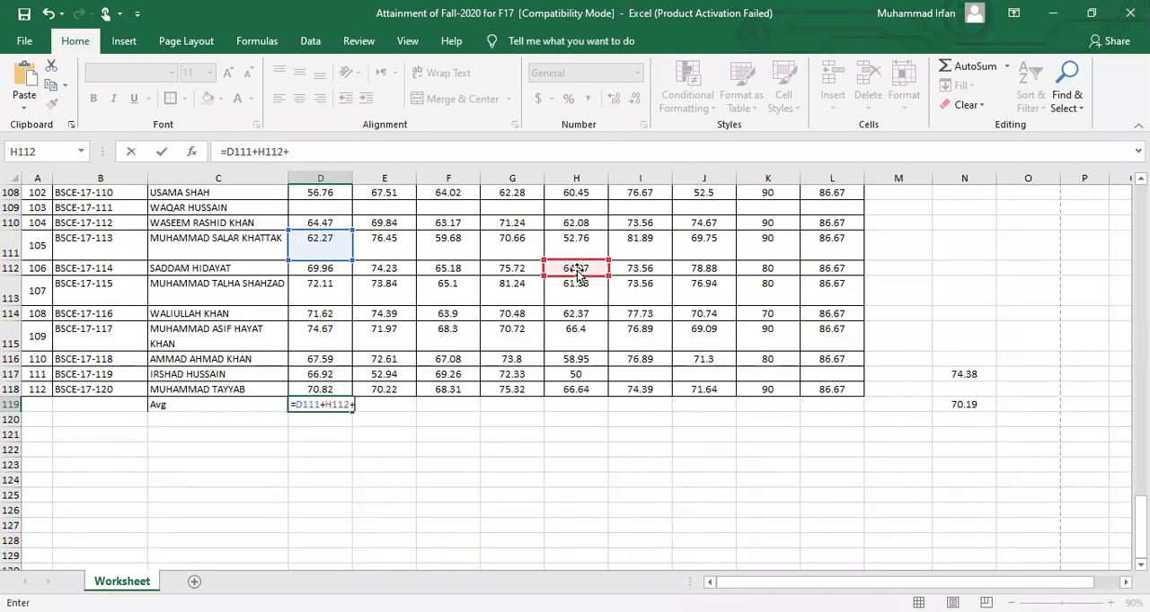
left_click(760, 359)
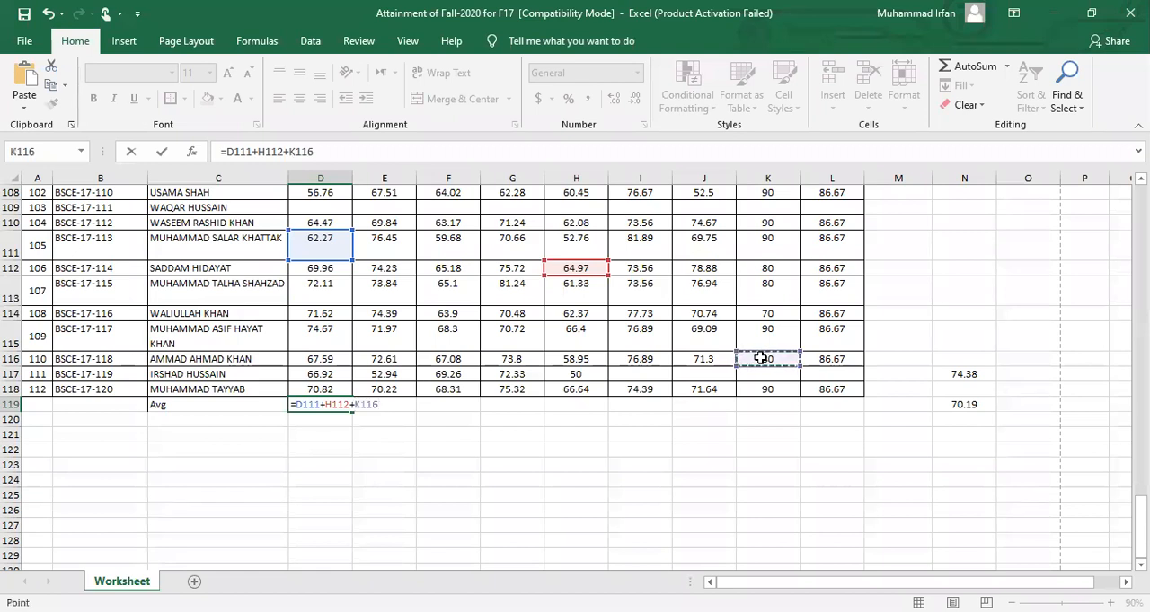
type("+")
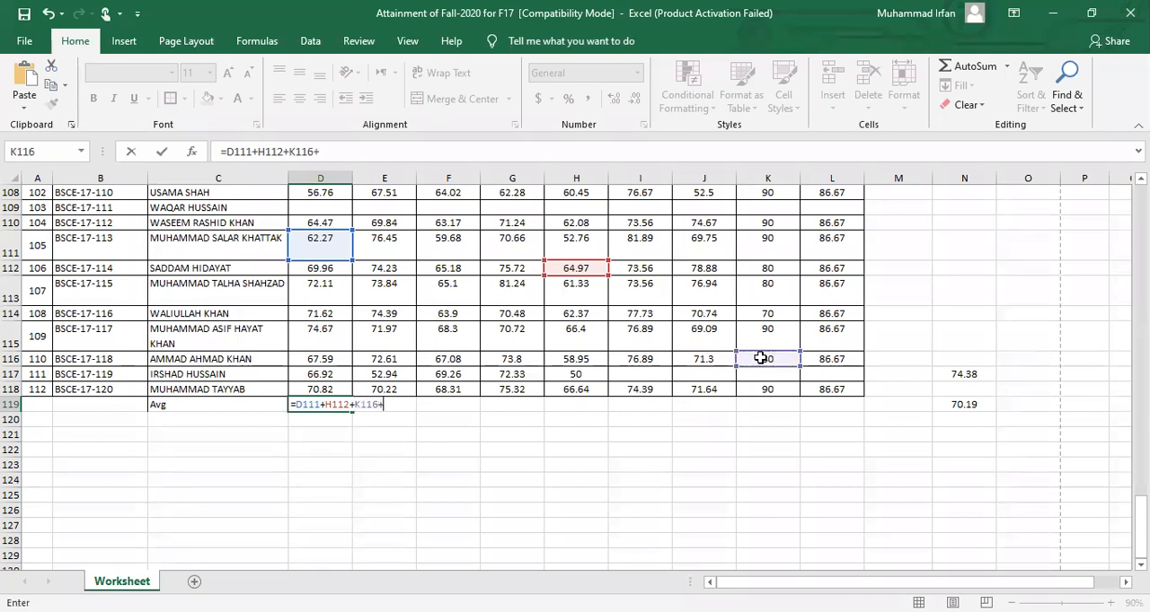
left_click(850, 221)
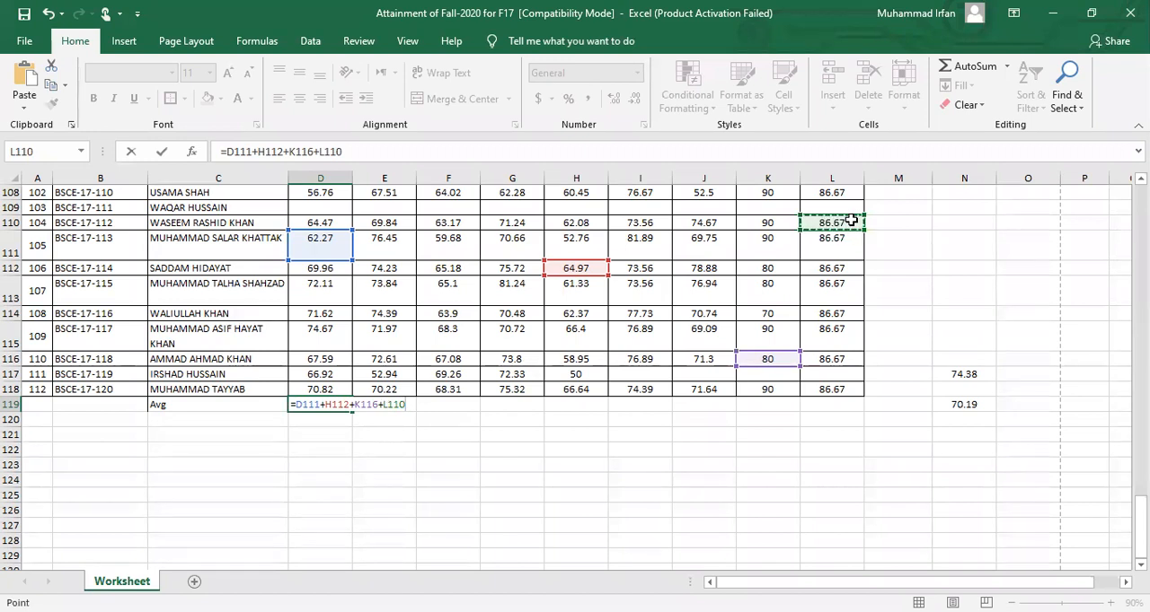
key("Return")
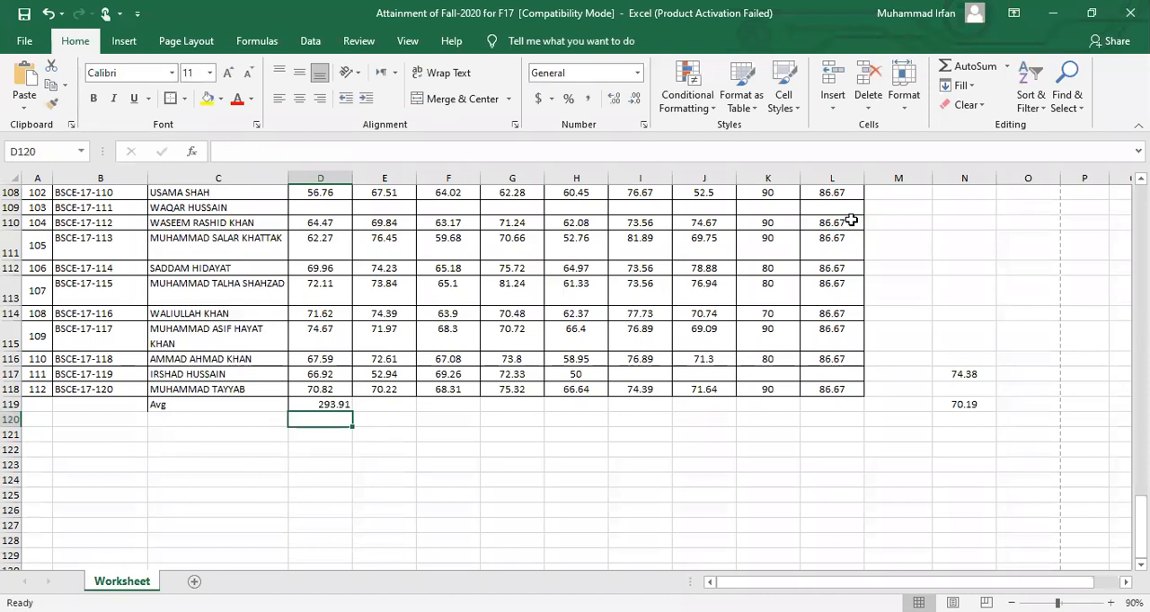
Review the addition formula in D119 and the cells it refers to, leaving it unedited
left_click(314, 402)
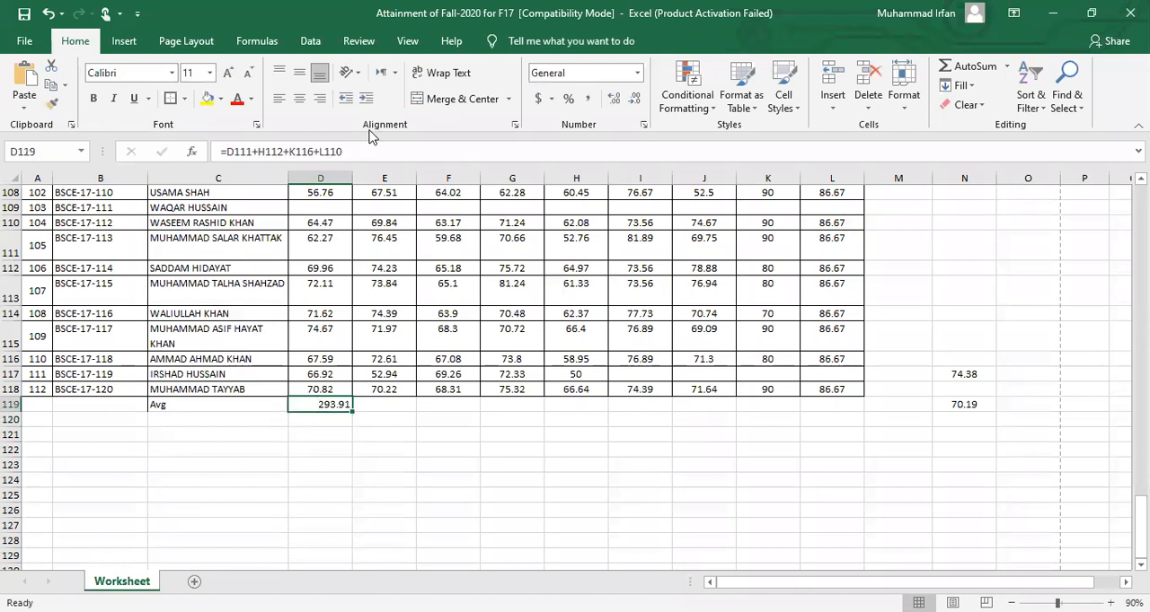
left_click(360, 146)
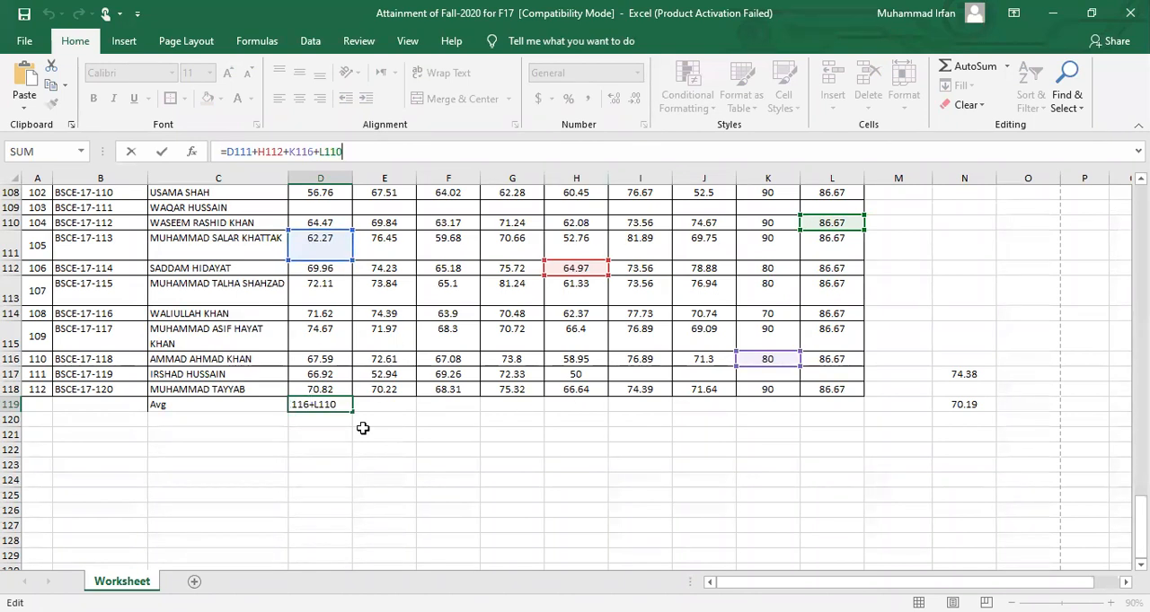
key("ctrl+Return")
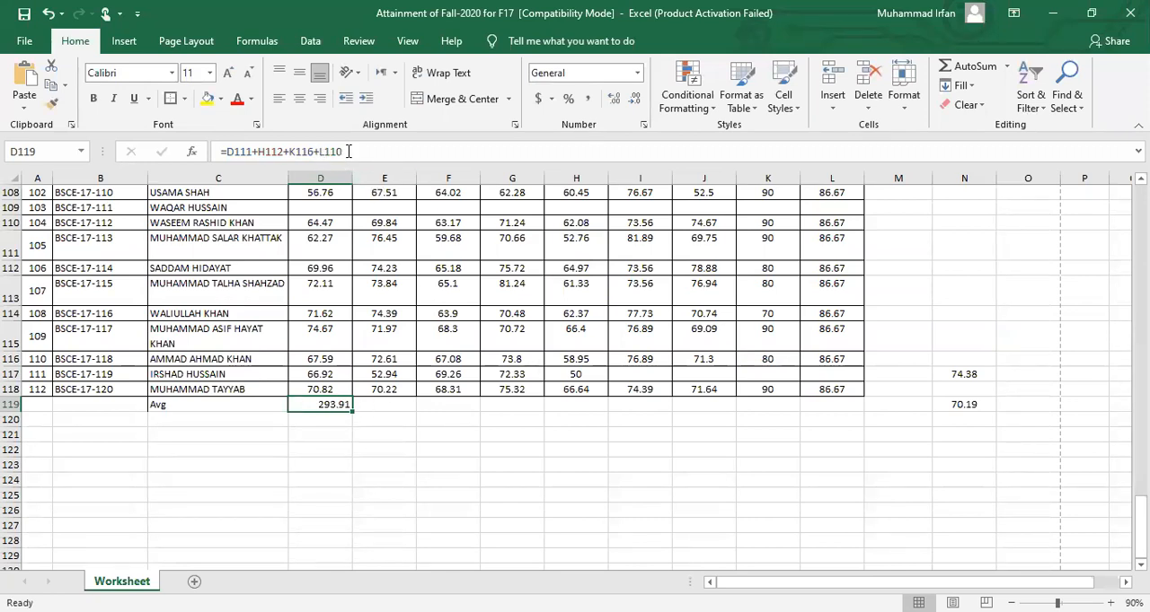
left_click(287, 152)
triple_click(287, 151)
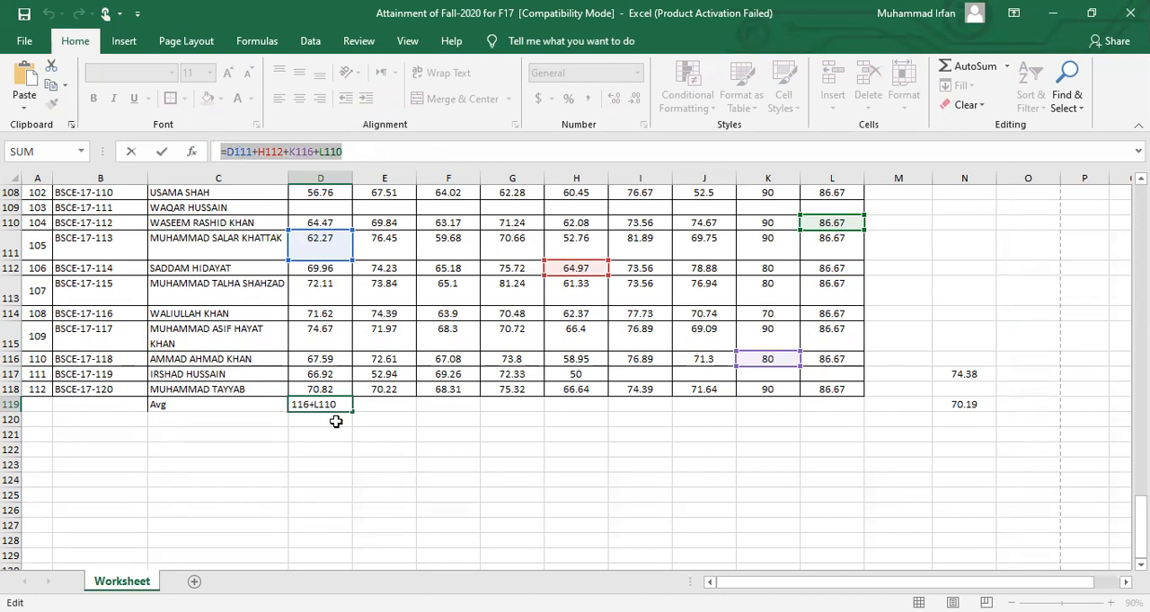
left_click(375, 405)
key("Escape")
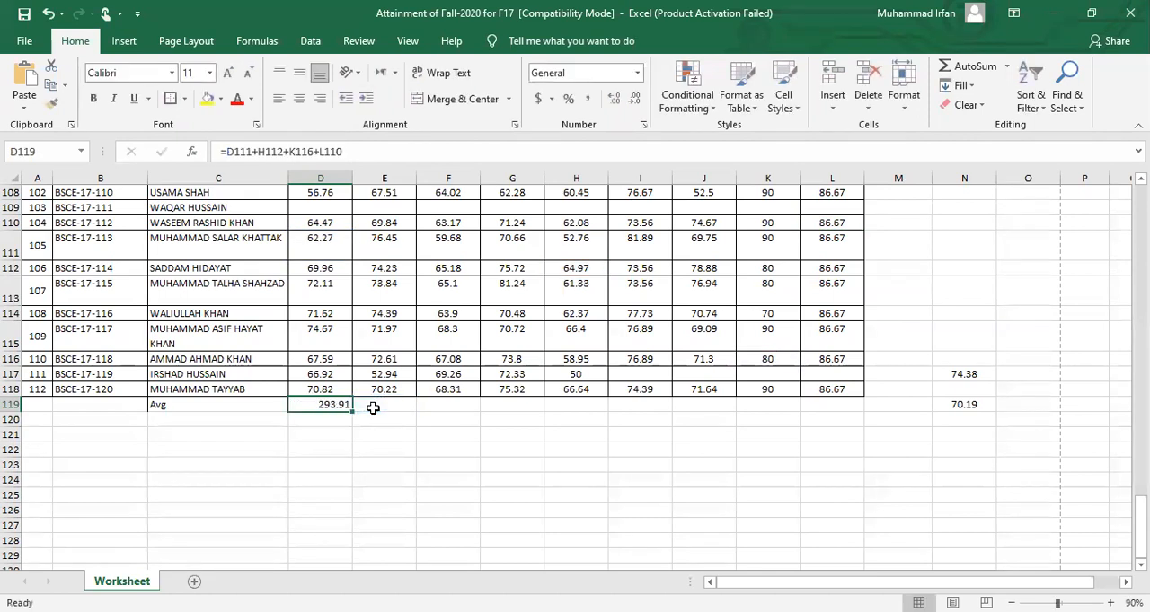
Start a formula in cell E119 and look for a multiplication function by name and among the recently used functions
left_click(379, 408)
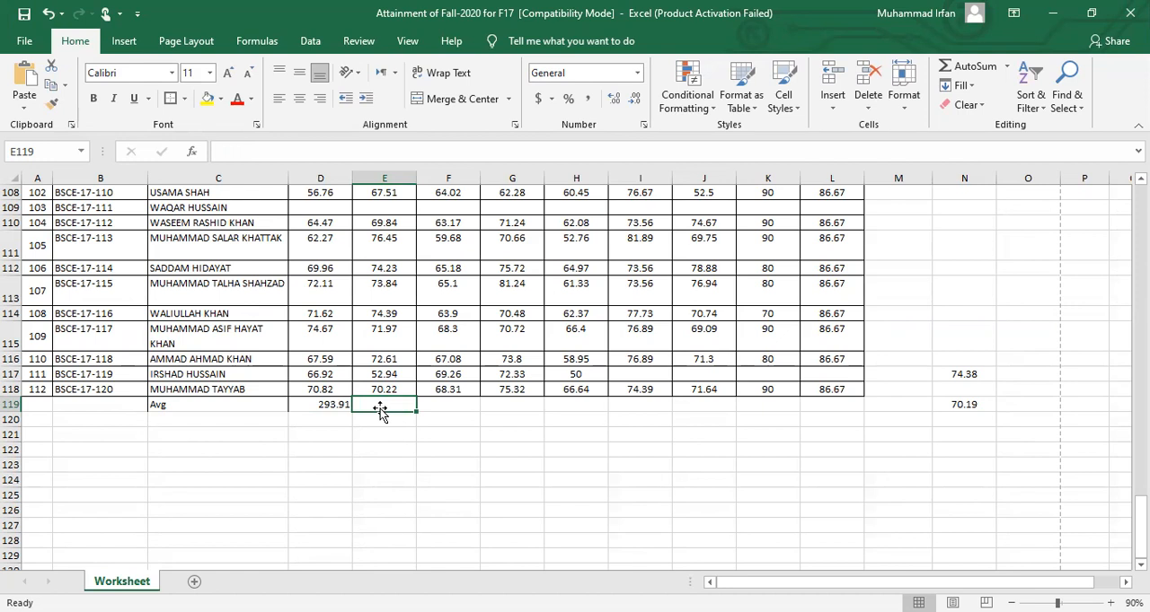
type("=")
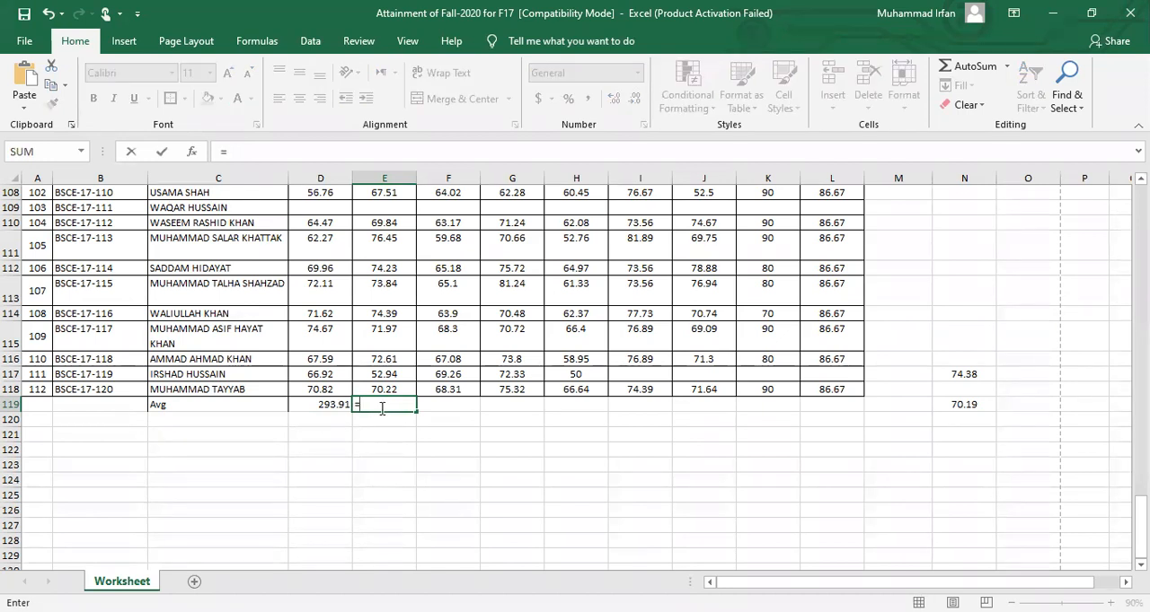
type("m")
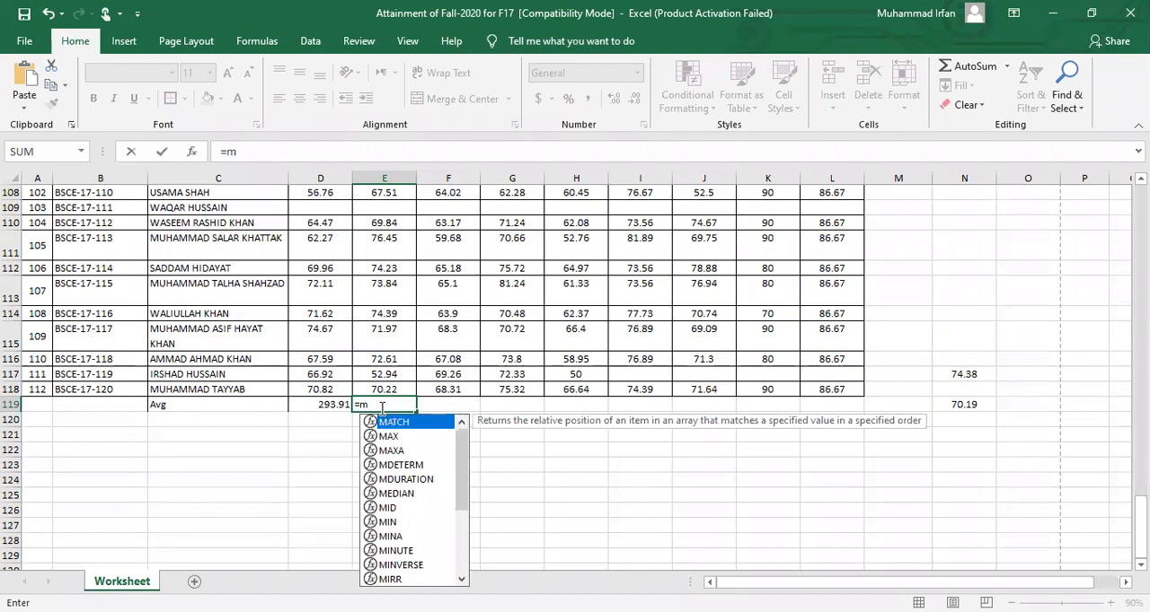
type("ult")
key("BackSpace")
key("BackSpace")
key("BackSpace")
key("BackSpace")
left_click(82, 158)
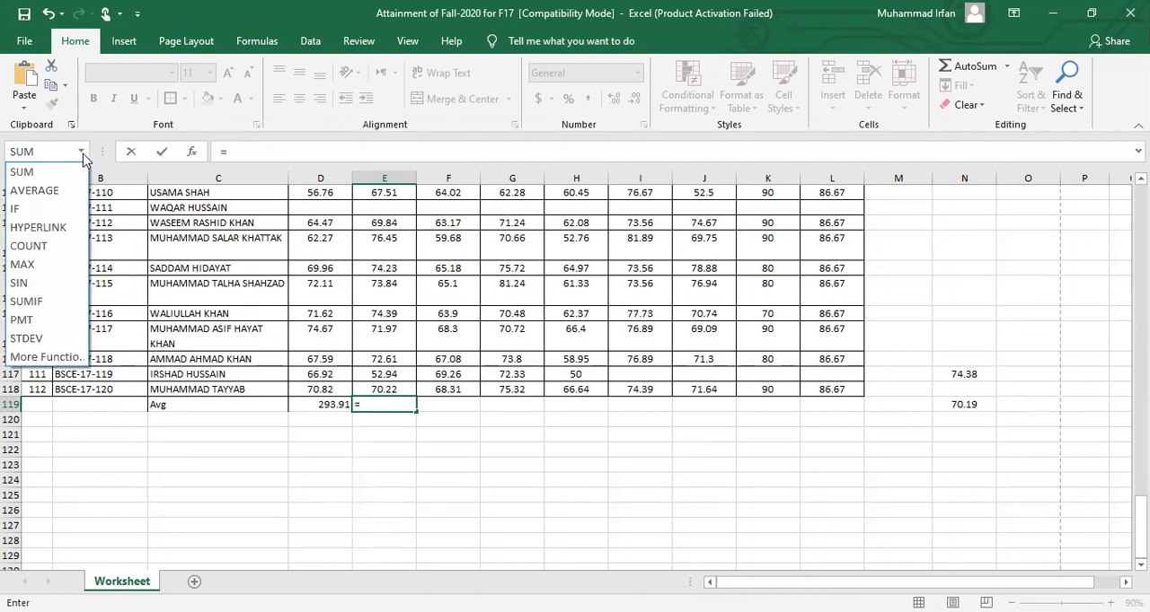
left_click(83, 158)
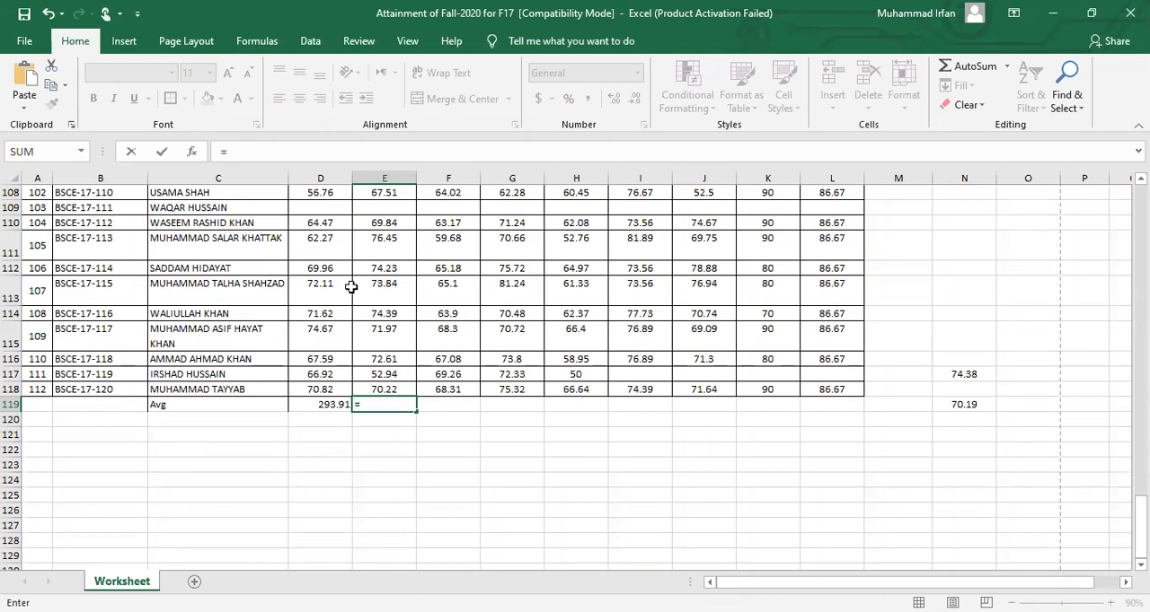
Multiply three PLO-01 scores in cell E119 with the formula =D108*D110*D111, accept the suggested correction and review the formula
left_click(329, 190)
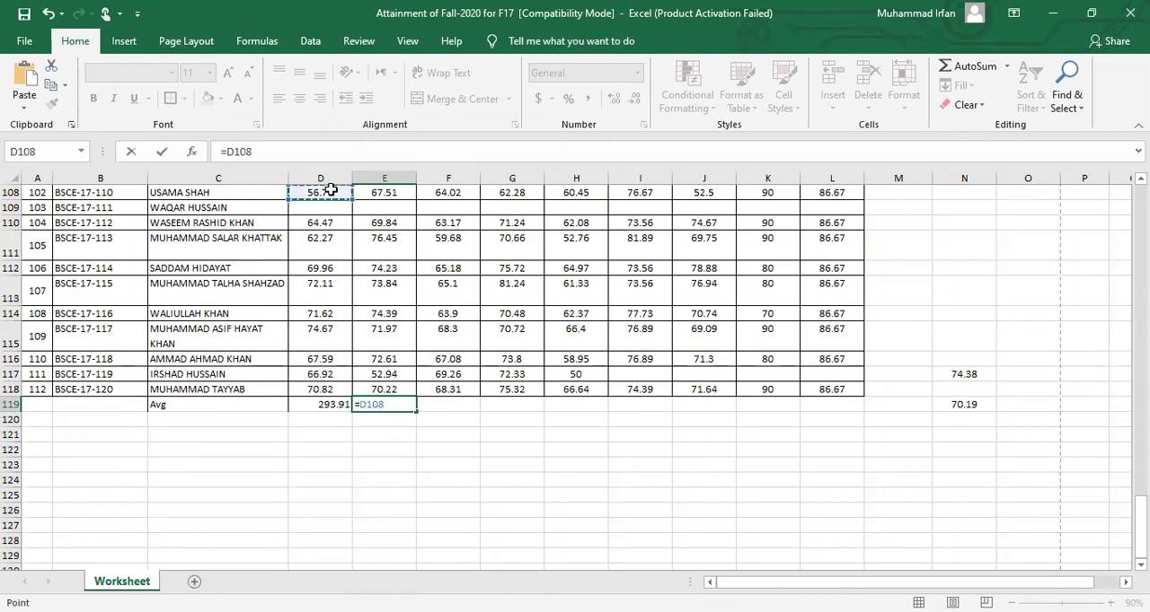
type("*")
left_click(266, 150)
left_click(311, 222)
type("*")
left_click(318, 244)
type("*")
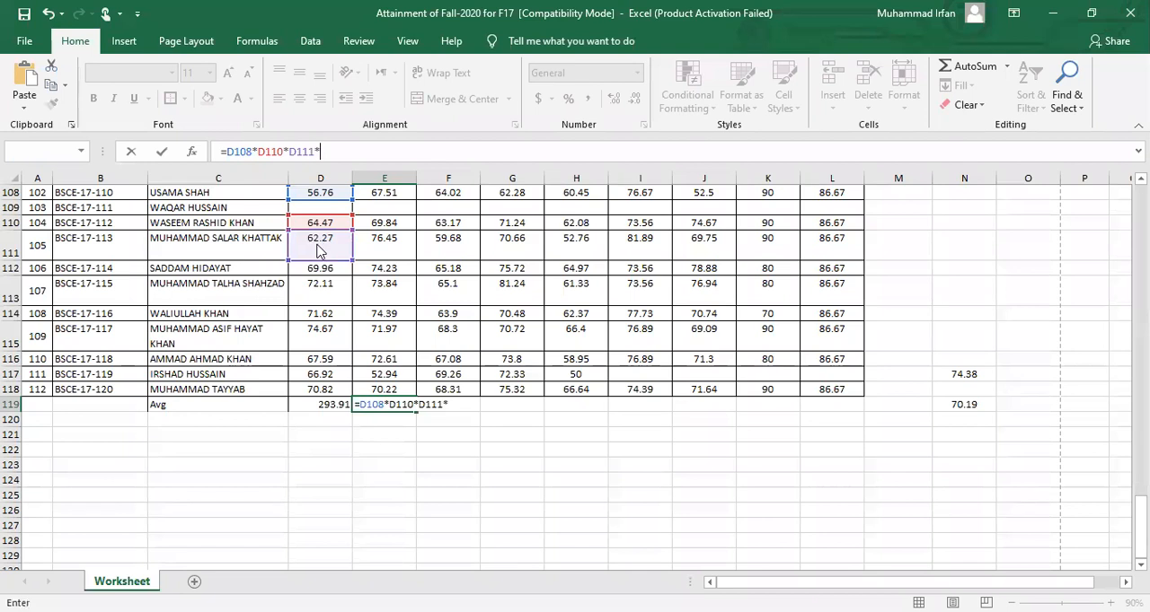
key("Return")
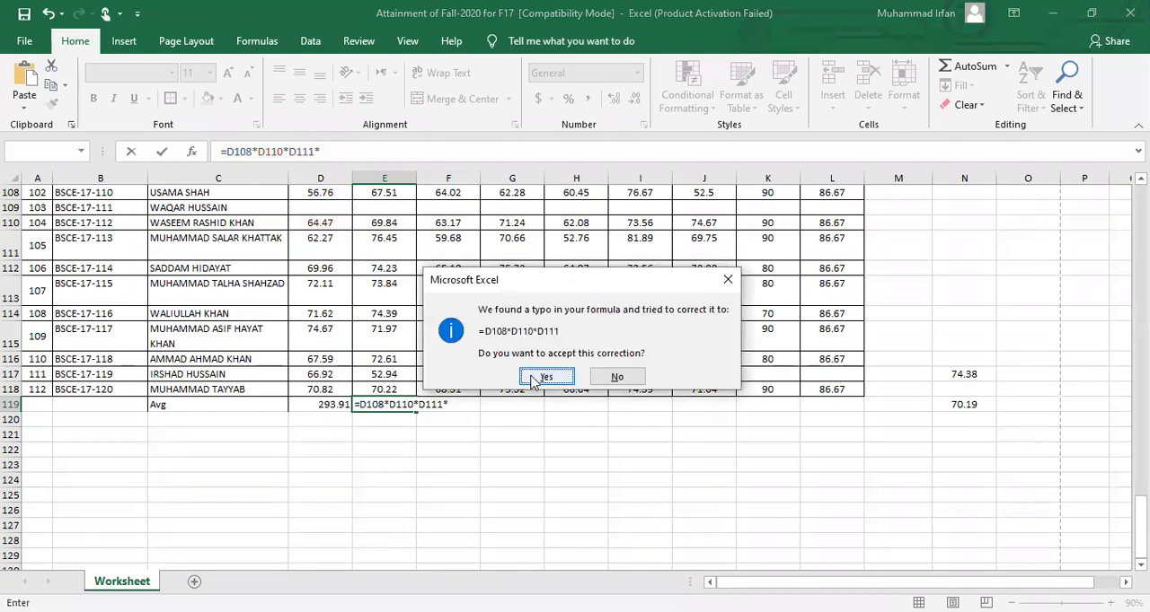
left_click(533, 381)
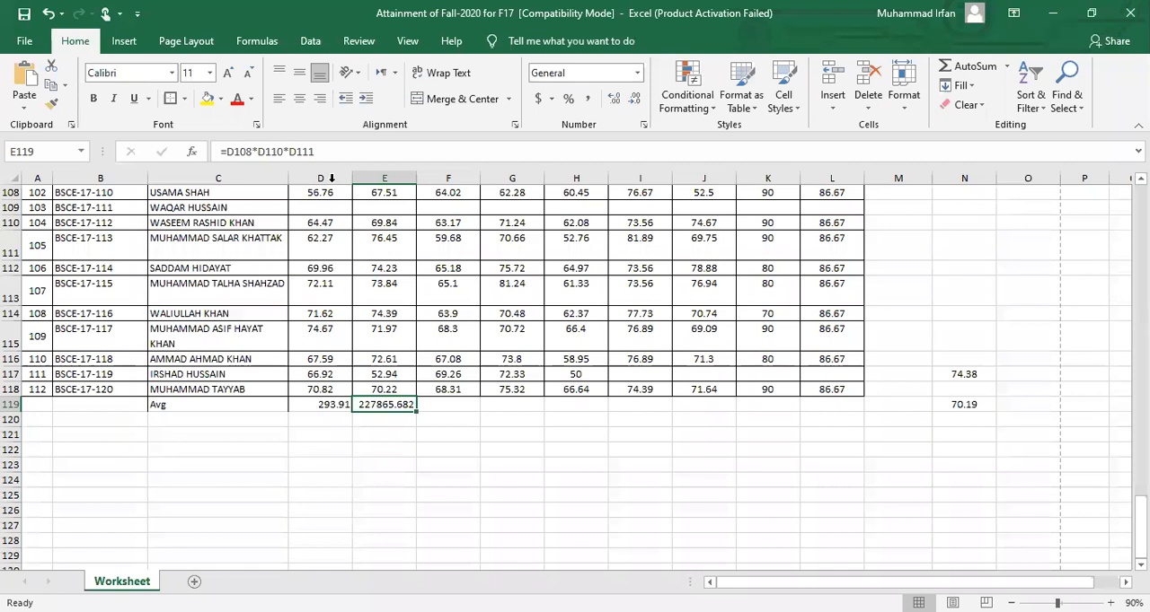
left_click(328, 151)
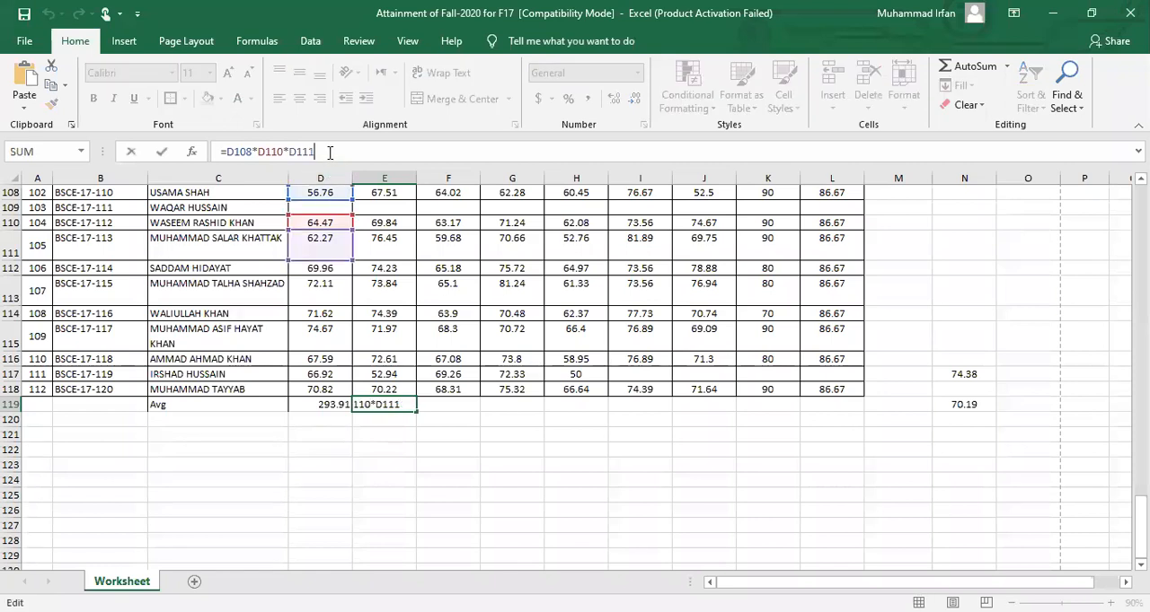
left_click(456, 408)
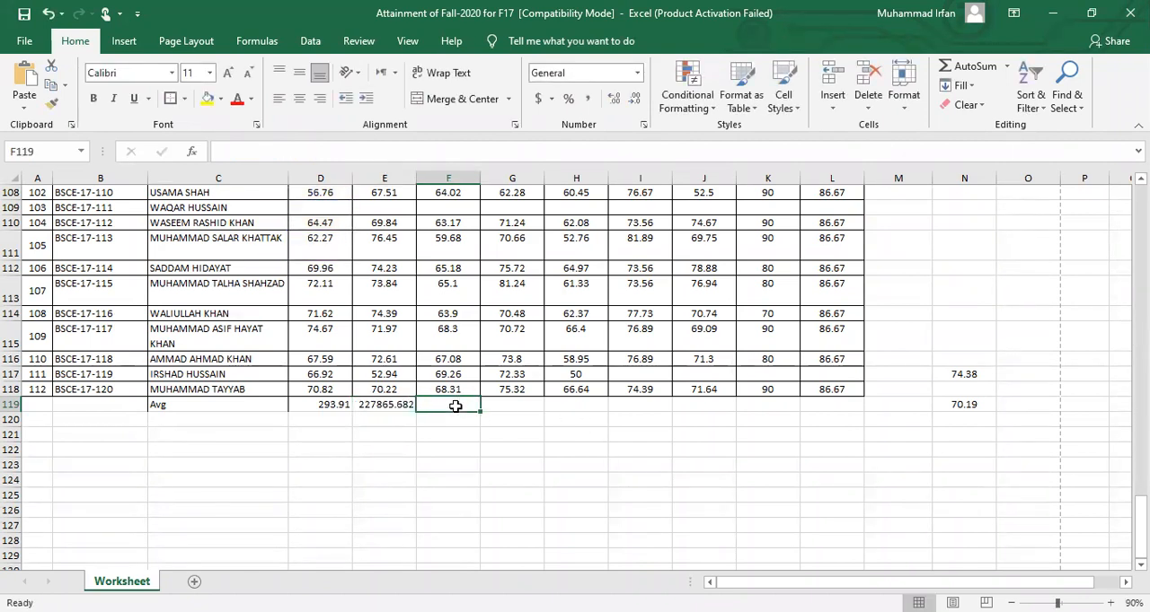
type("=")
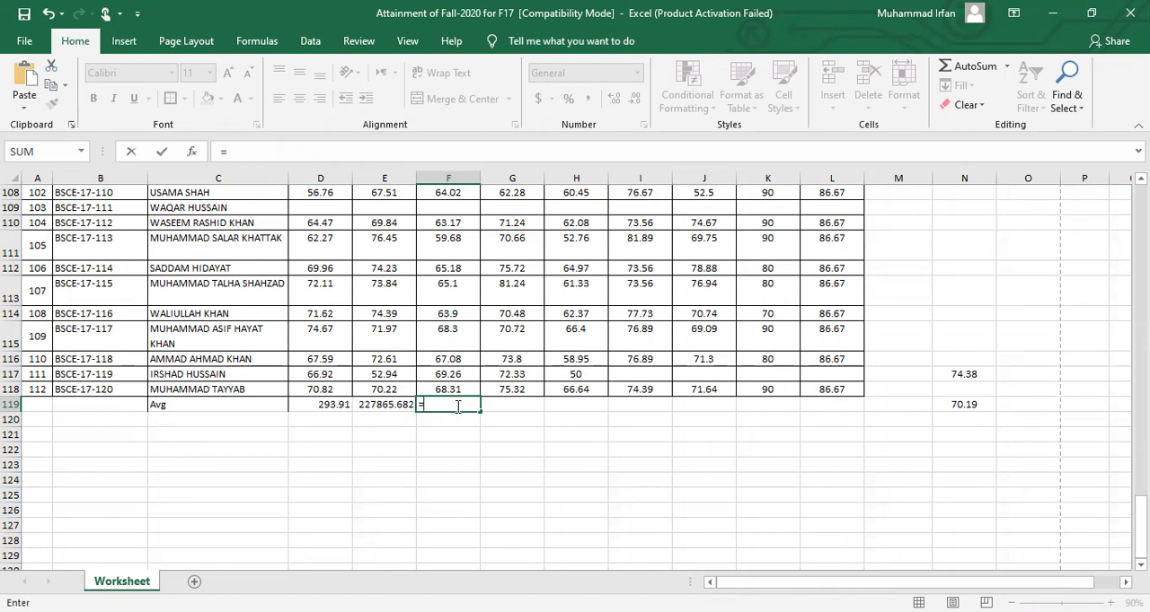
mouse_move(1140, 519)
left_mouse_down()
mouse_move(1140, 211)
mouse_move(1140, 519)
left_mouse_up()
left_click(436, 175)
key("Escape")
left_click(436, 176)
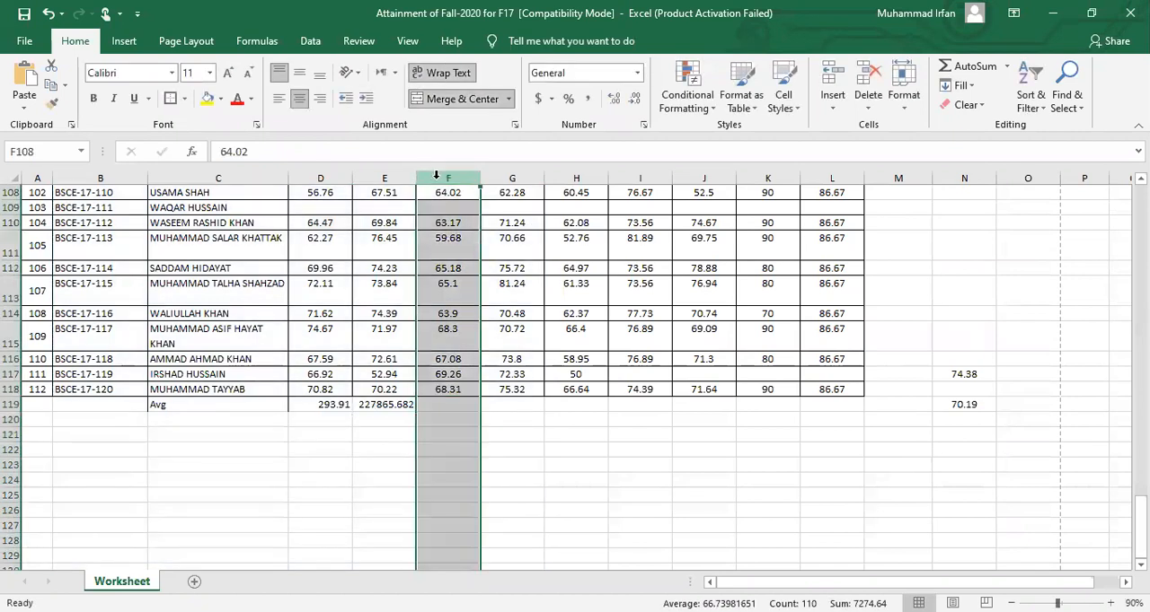
mouse_move(1138, 519)
left_mouse_down()
mouse_move(1138, 216)
mouse_move(1139, 519)
left_mouse_up()
Average all PLO-03 scores in cell F119 with the formula =AVERAGE(F7:F118)
left_click(447, 405)
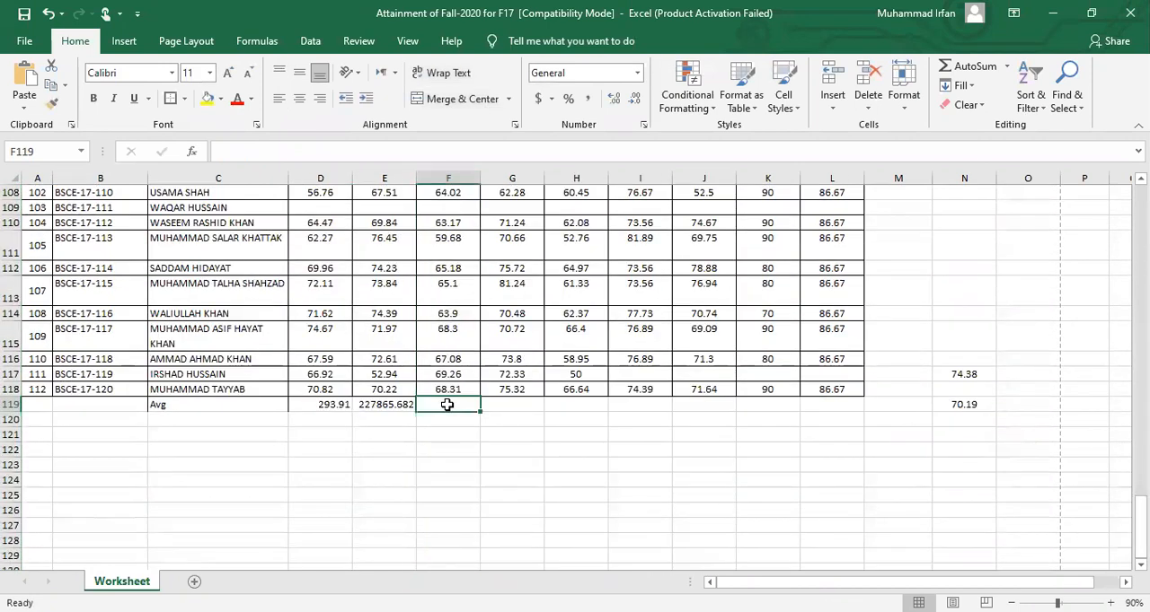
type("=")
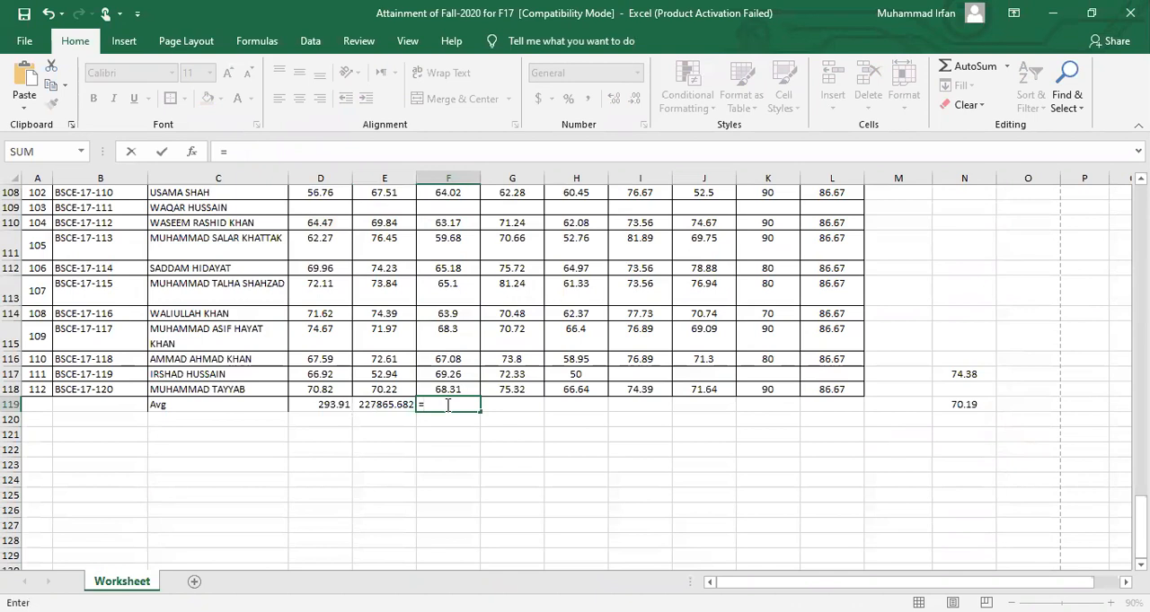
type("avg")
key("BackSpace")
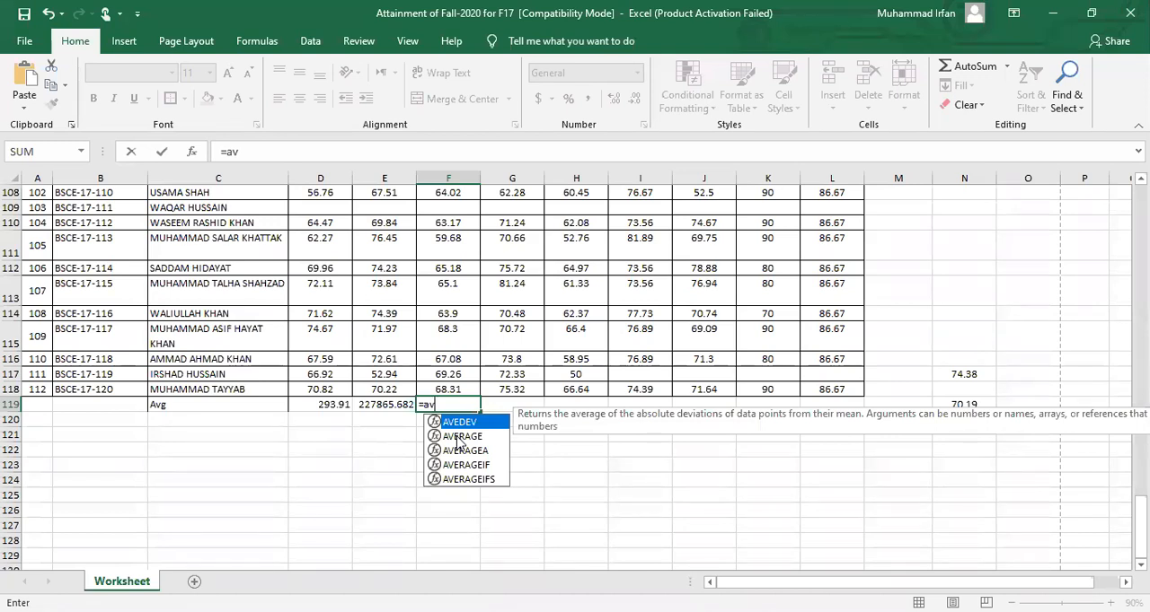
left_click(457, 437)
double_click(457, 437)
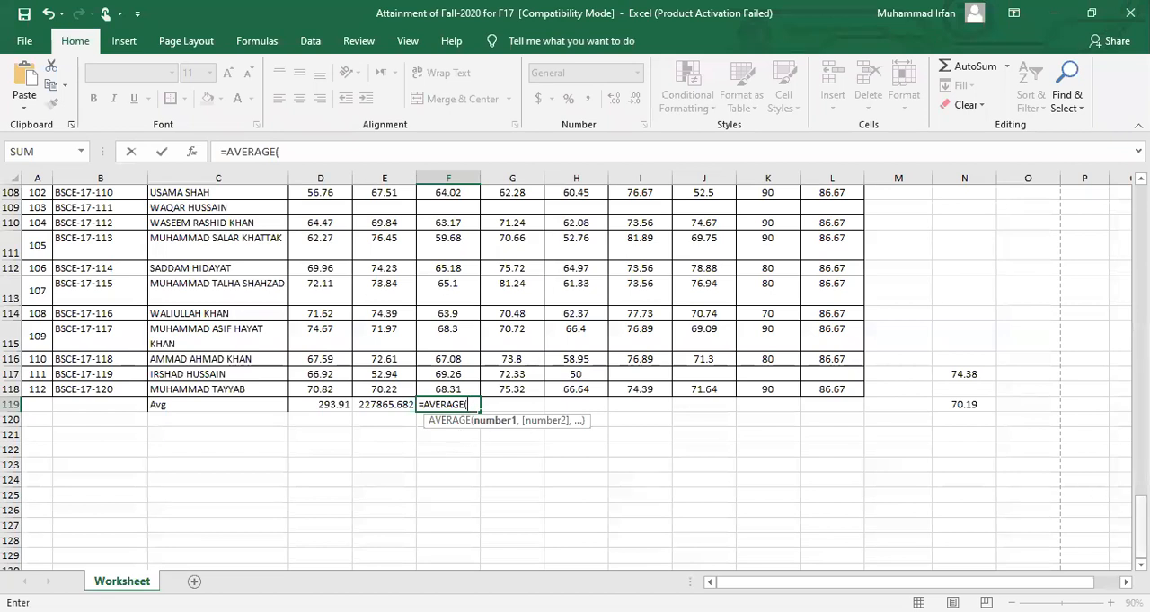
left_click_drag(1141, 519, 1141, 212)
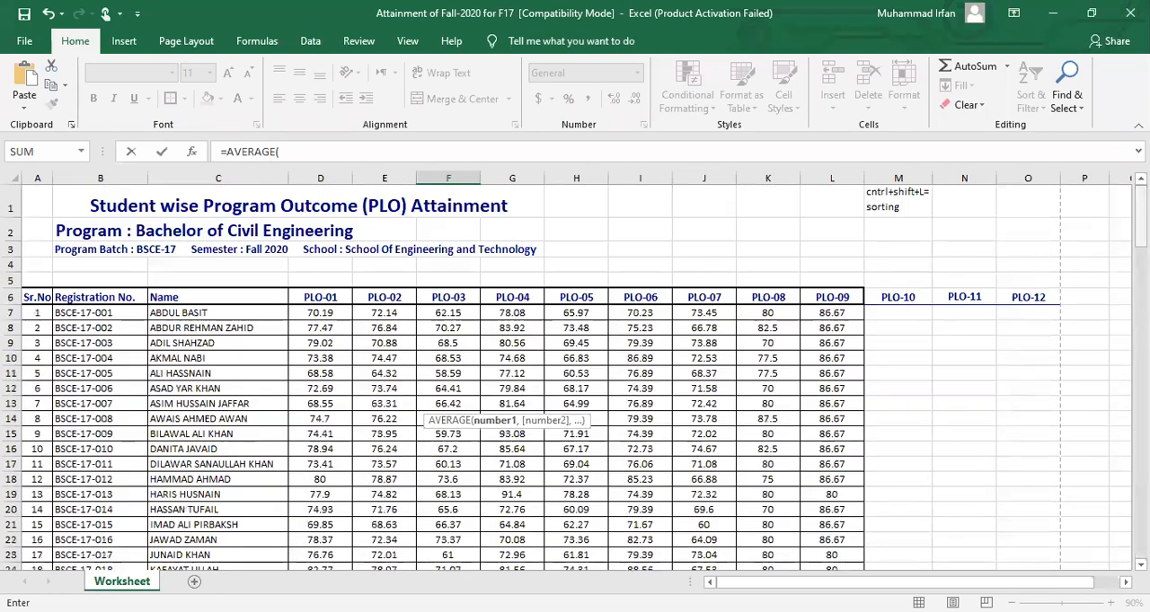
left_click(451, 311)
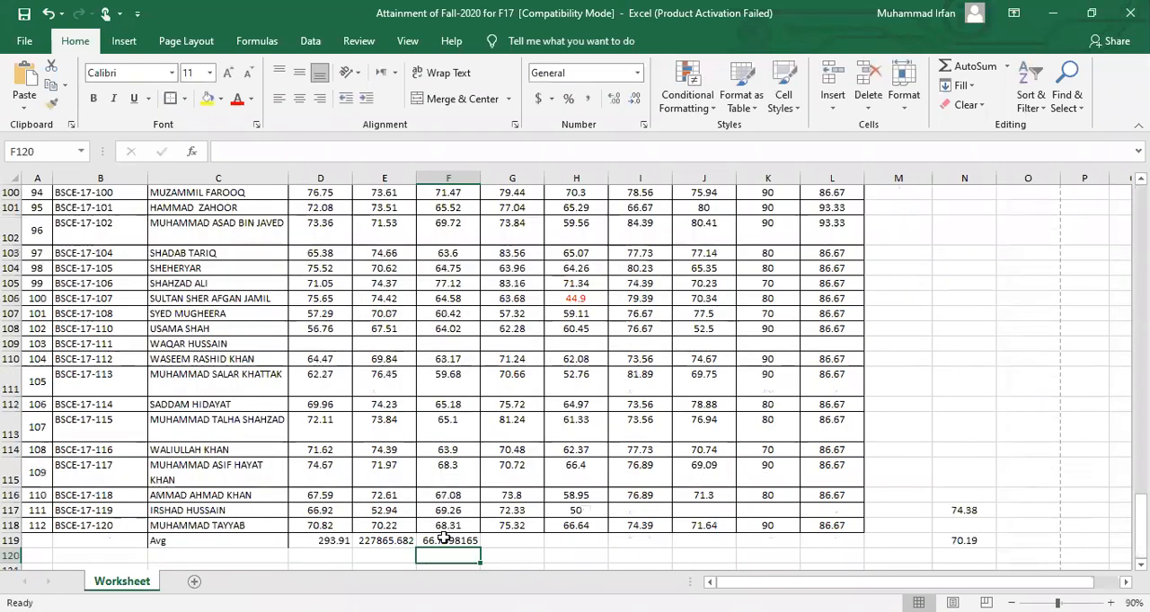
Review the average formula in F119 and the range it refers to, leaving it unedited
left_click(442, 540)
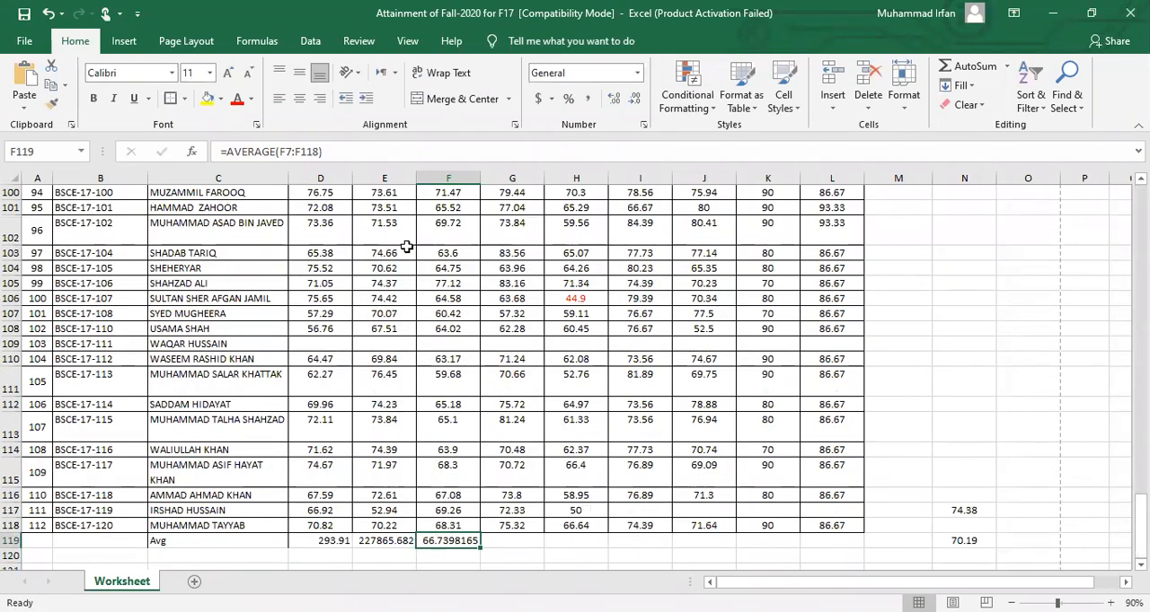
left_click(355, 155)
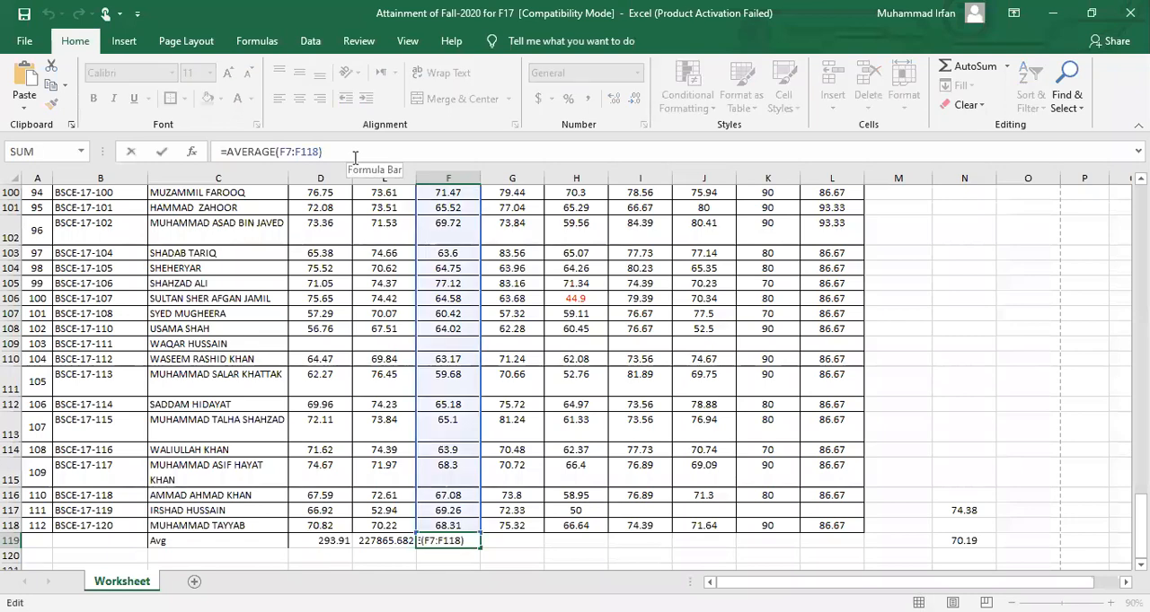
key("Escape")
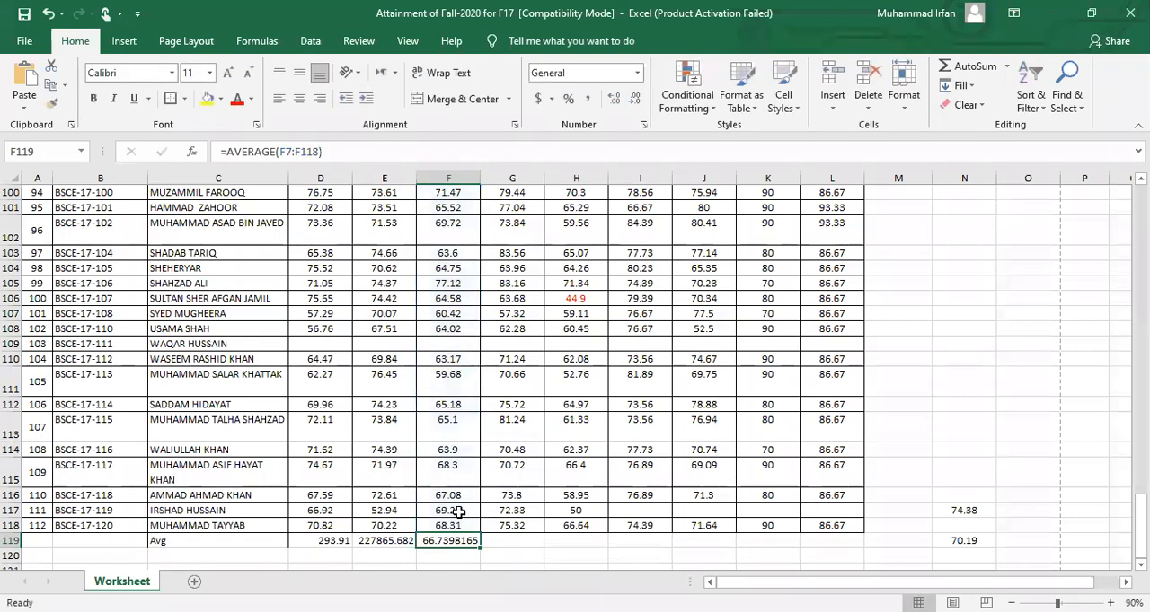
Delete the practice formulas from cells F119, E119 and D119 in the Avg row
scroll(1141, 519, "down", 1)
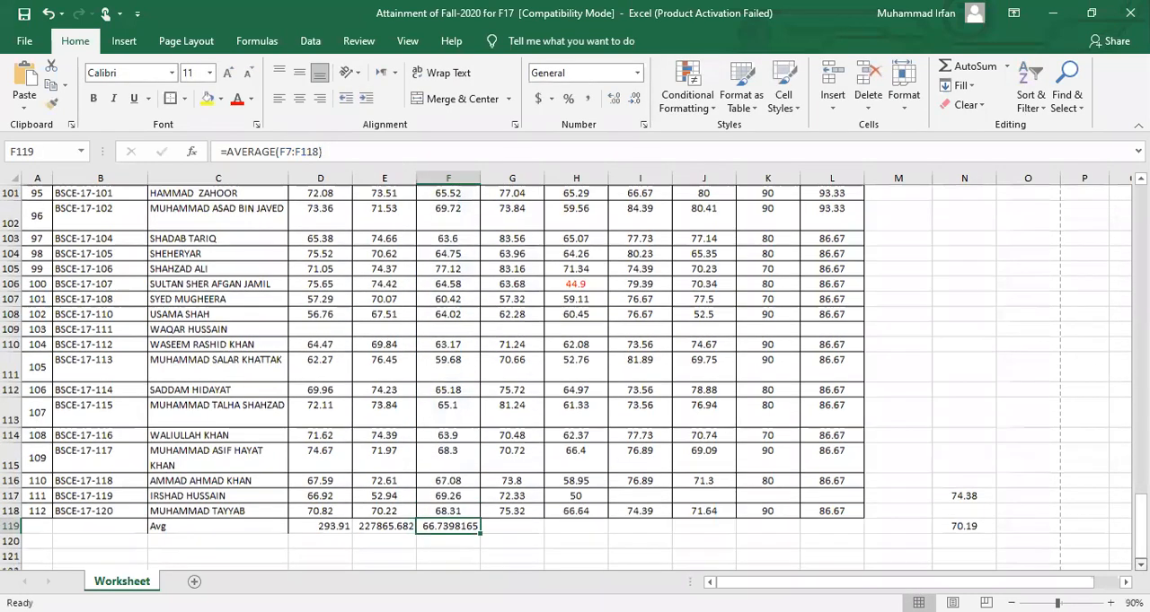
scroll(1140, 519, "down", 2)
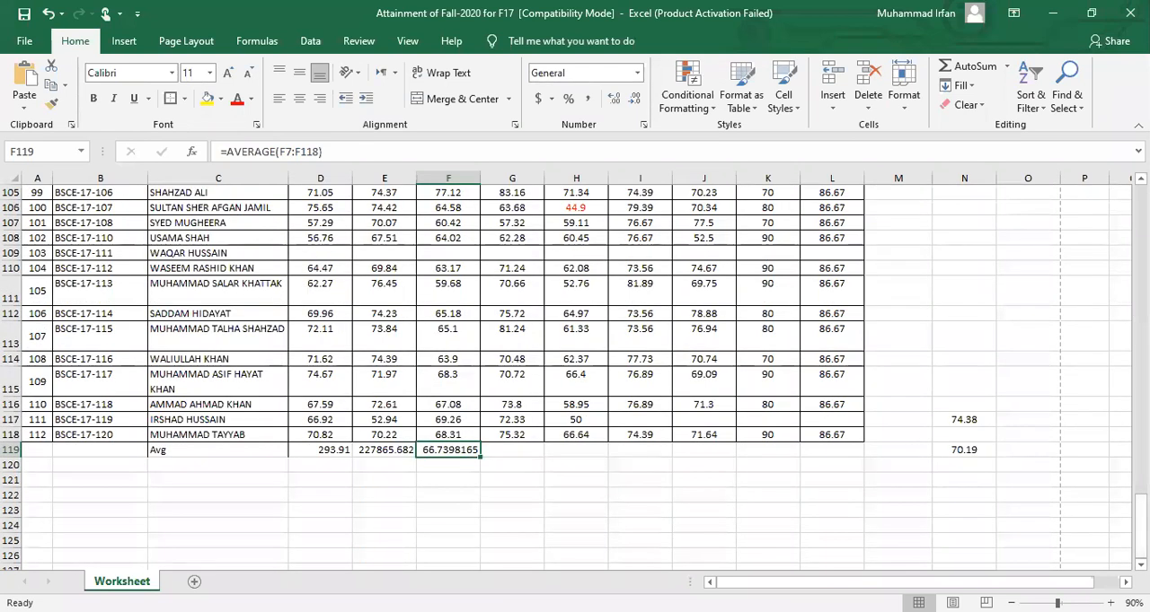
key("Delete")
key("Left")
key("Delete")
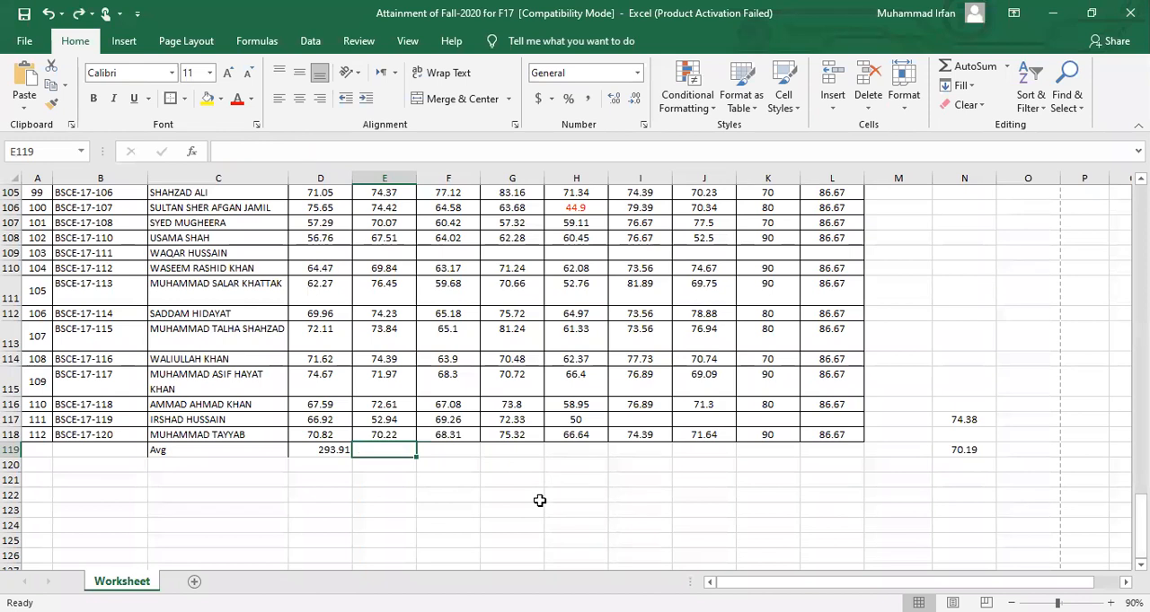
key("Left")
key("Delete")
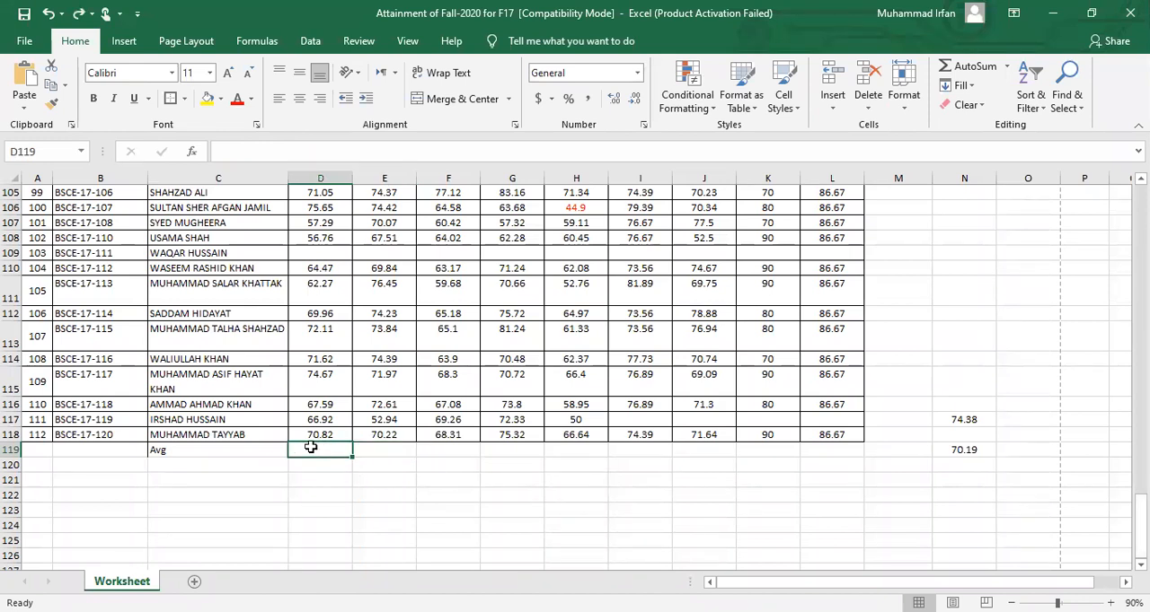
Average all PLO-01 scores in cell D119 with the formula =AVERAGE(D7:D118)
type("=")
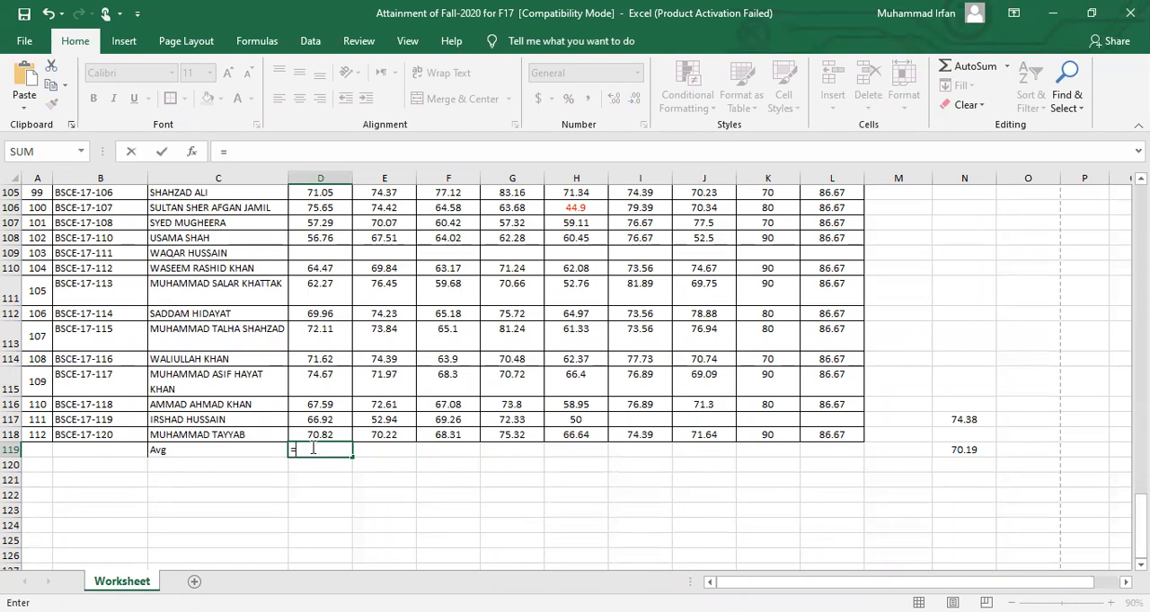
type("v")
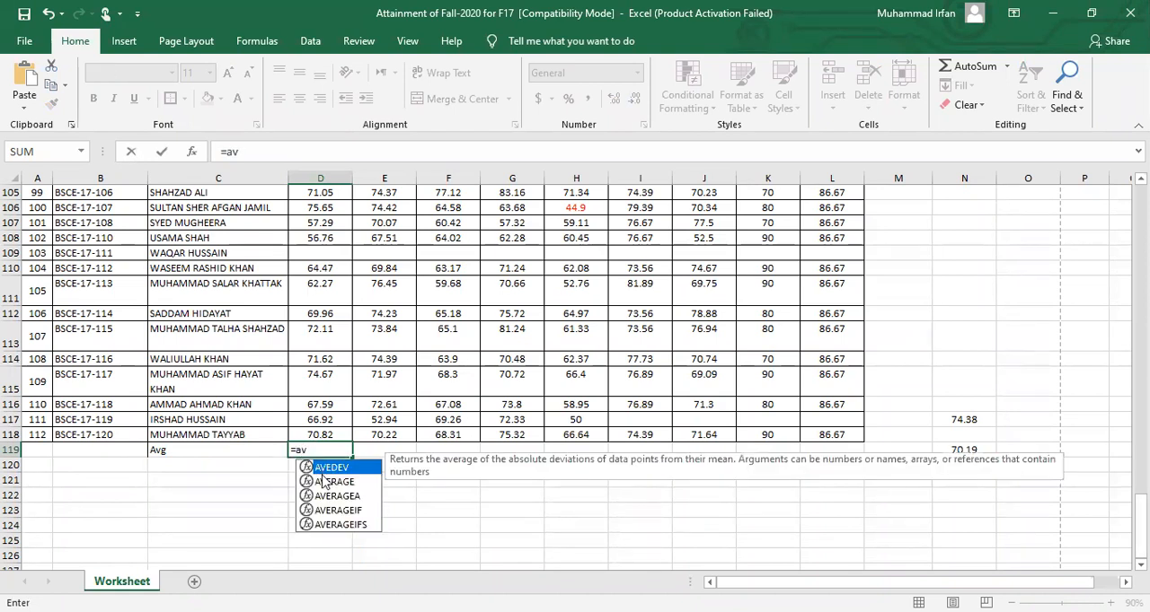
key("Tab")
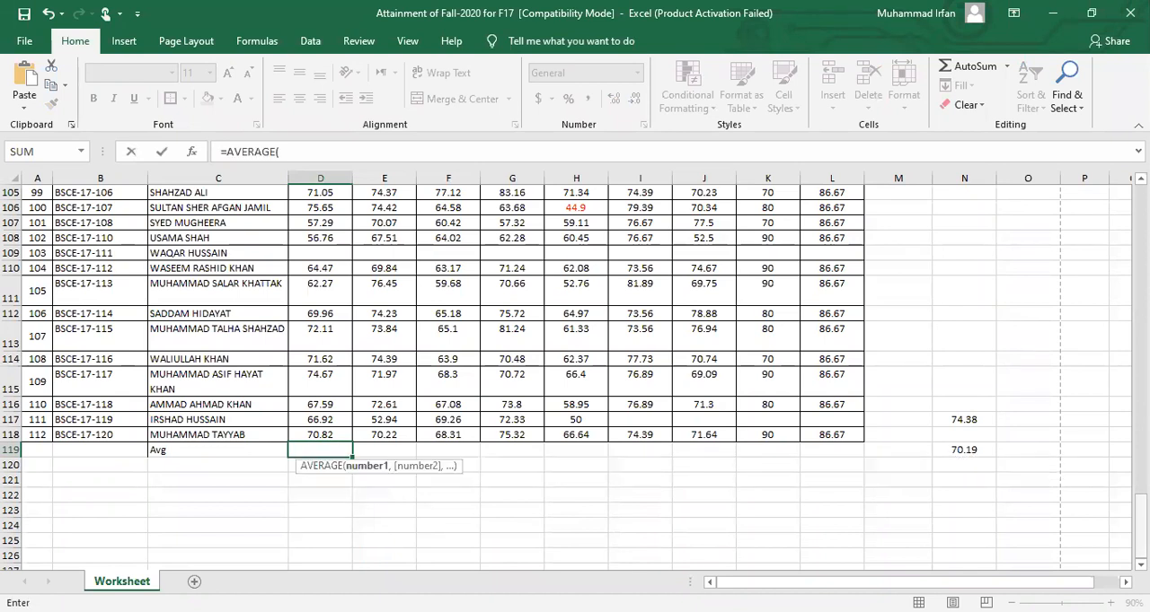
left_click_drag(1139, 505, 1139, 216)
left_click(334, 312)
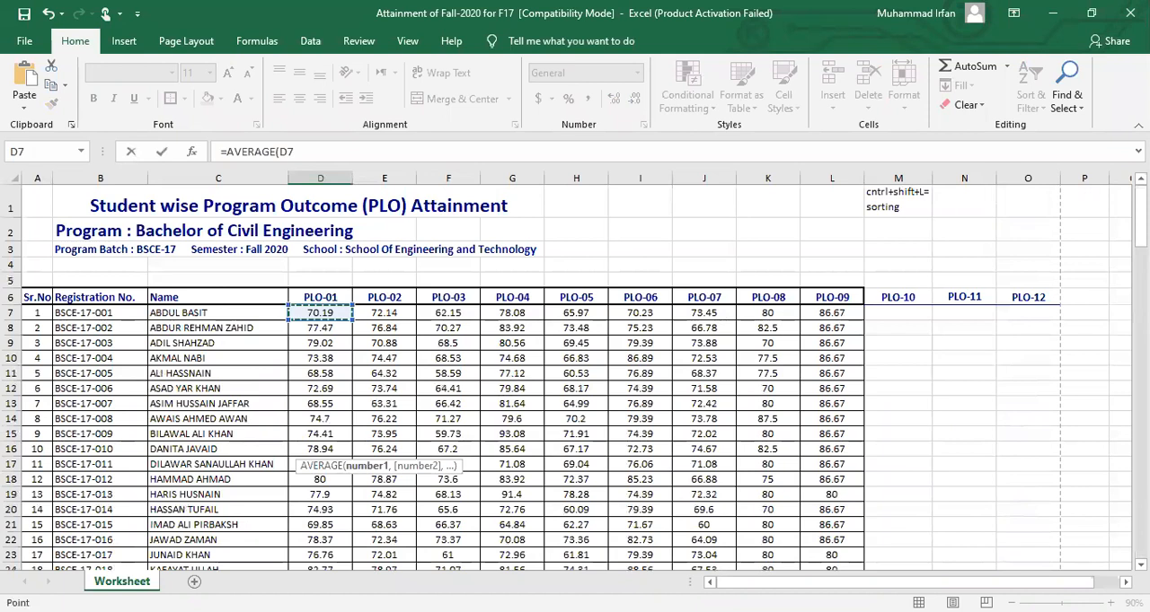
key("ctrl+shift+Down")
key("Return")
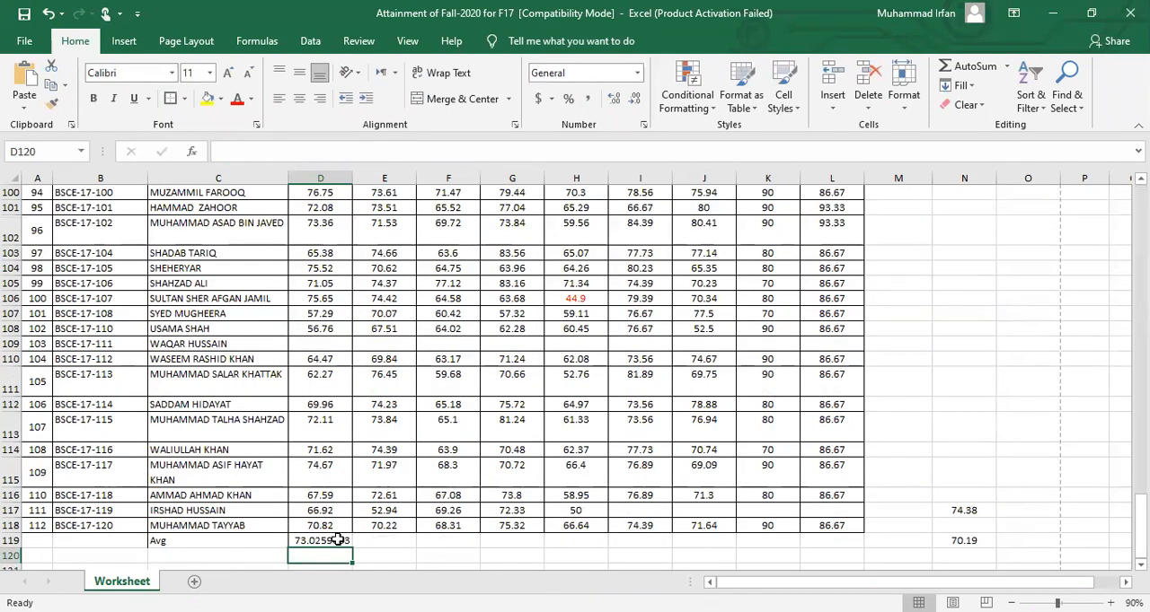
Reduce the average in D119 to two decimal places and centre it horizontally and vertically in the cell
left_click(338, 539)
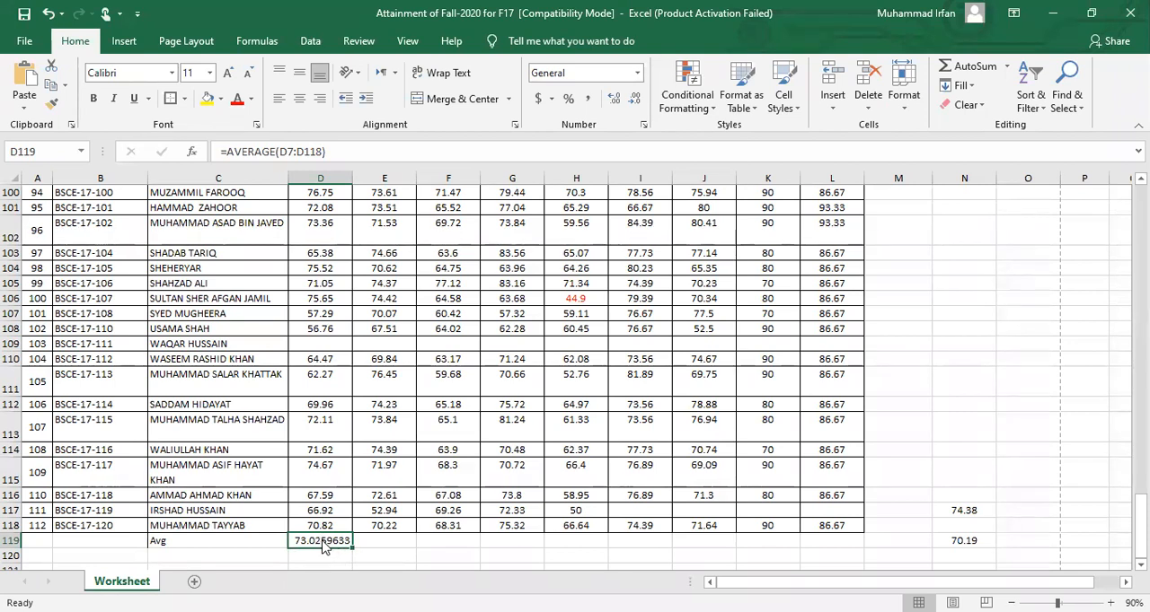
right_click(324, 548)
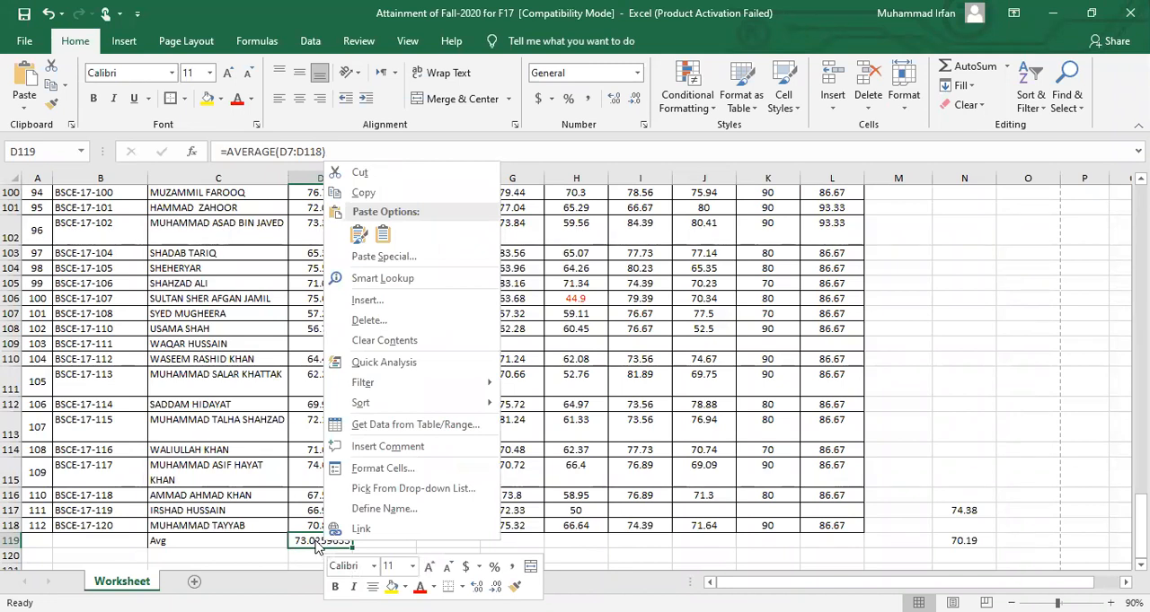
left_click(316, 546)
left_click(635, 102)
left_click(636, 102)
left_click(635, 102)
left_click(636, 101)
left_click(636, 102)
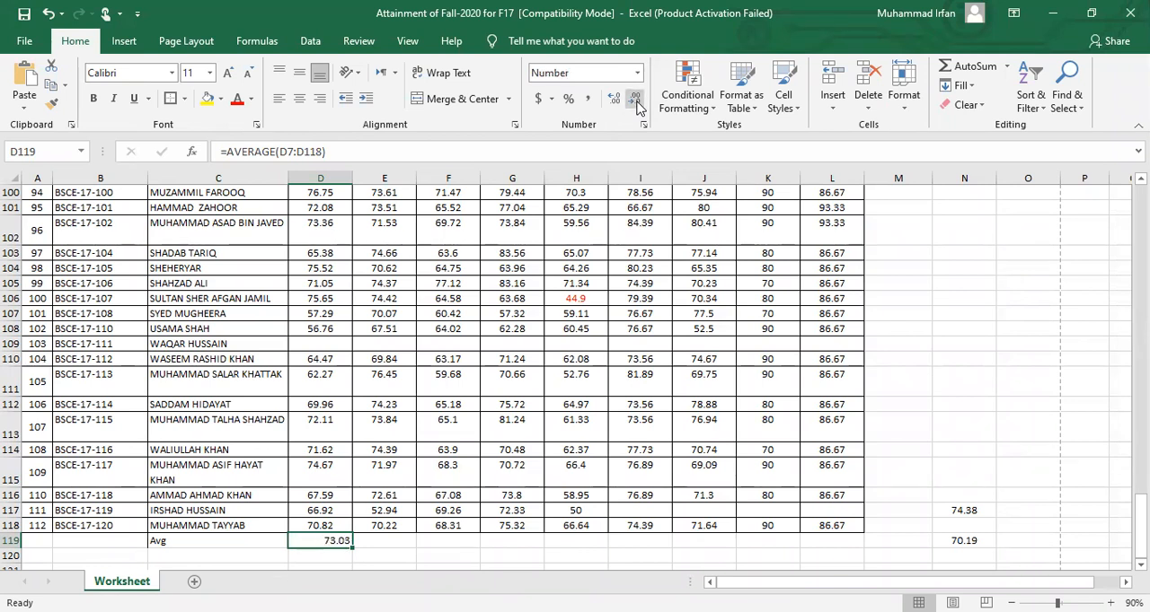
left_click(299, 97)
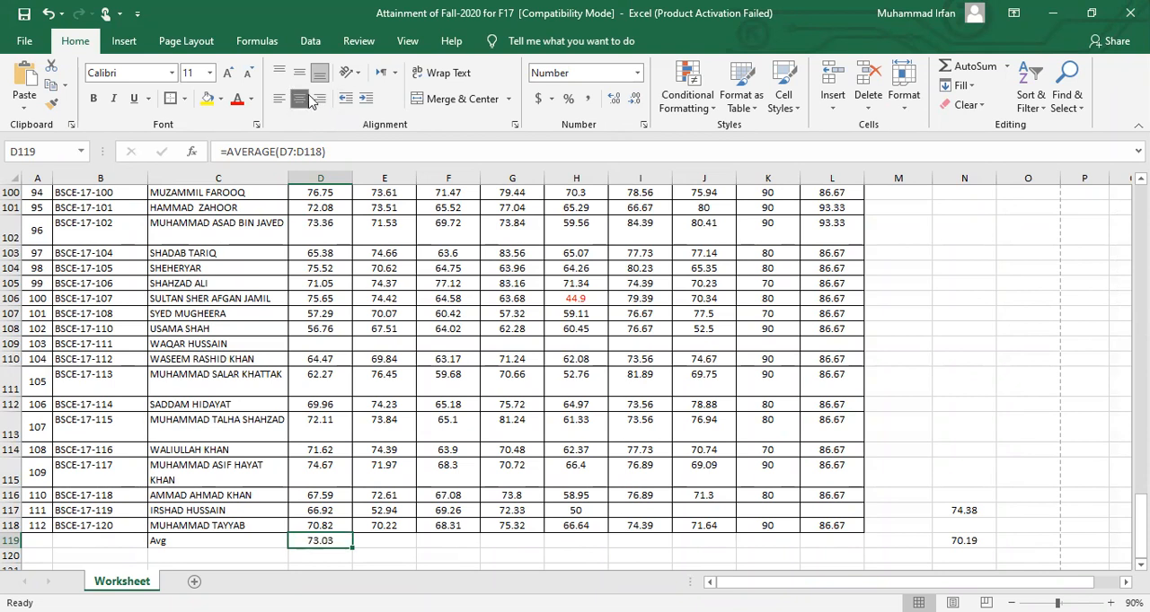
left_click(301, 75)
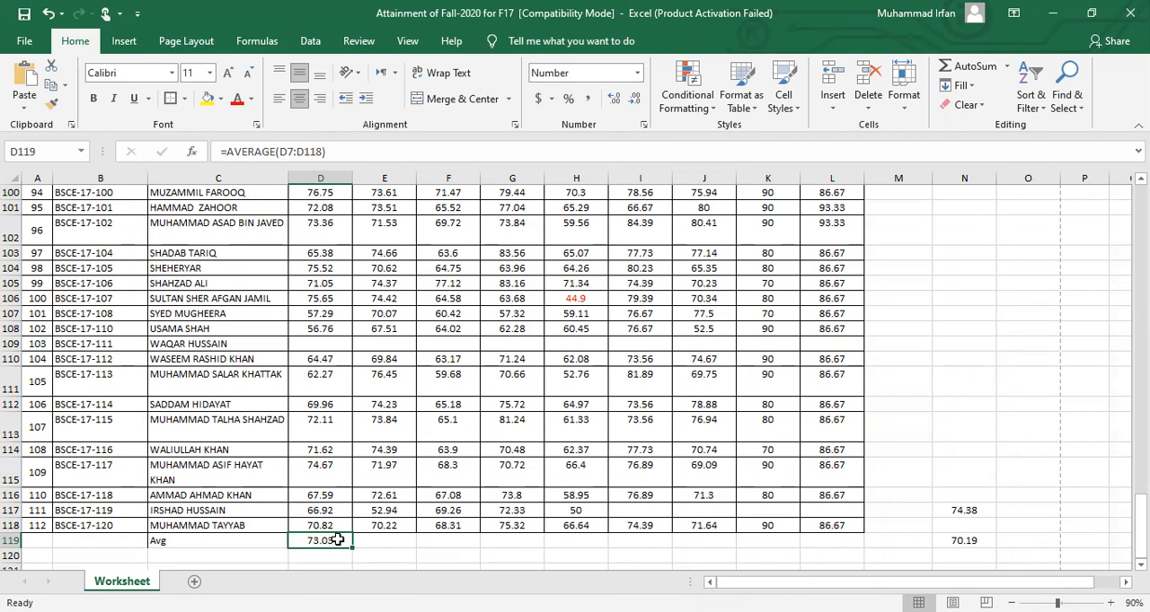
left_click(382, 544)
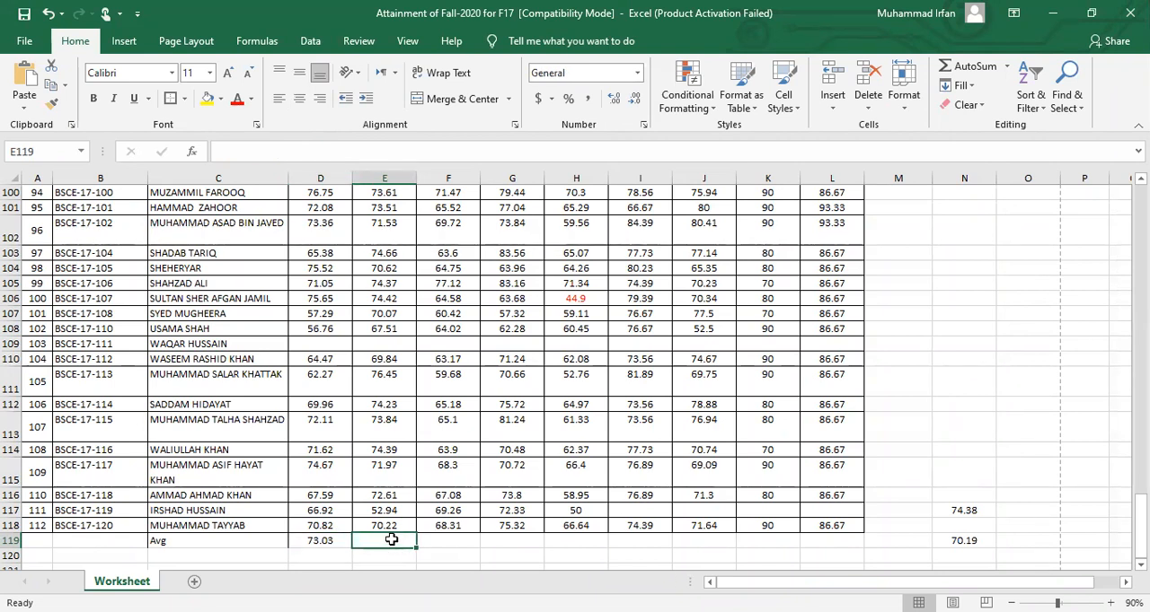
key("Right")
key("Right")
key("Right")
key("Right")
key("Right")
key("Right")
key("Right")
key("Left")
key("Left")
key("Left")
key("Left")
key("Left")
key("Left")
key("Left")
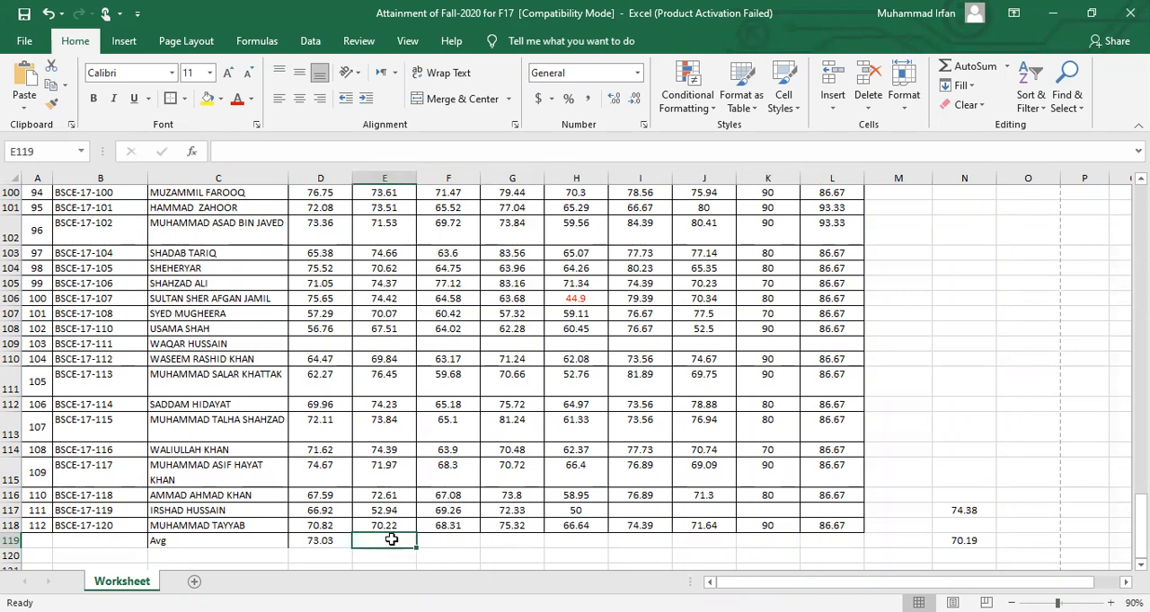
left_click(339, 539)
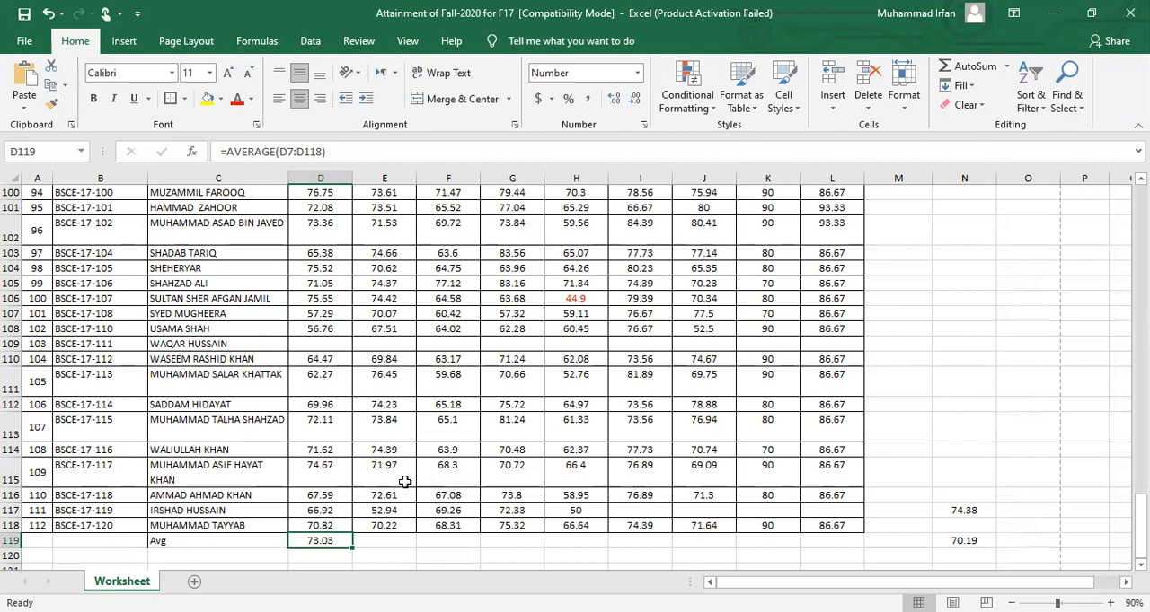
left_click(386, 539)
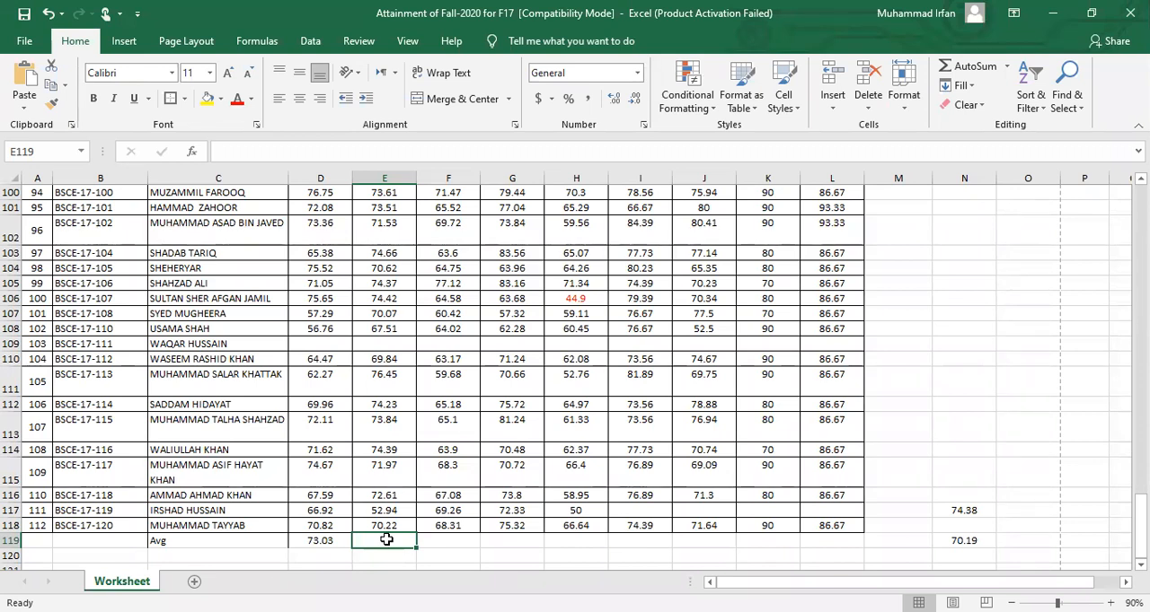
Fill the average formula from D119 across the Avg row to L119
left_click(323, 544)
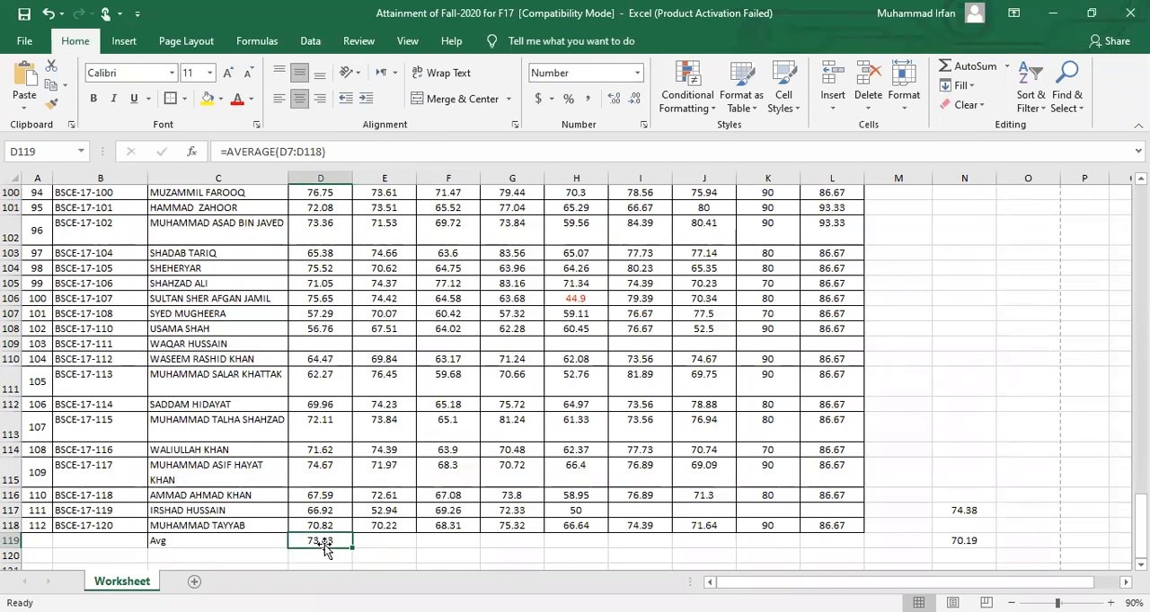
left_click(406, 542)
key("shift+Right")
key("shift+Right")
key("shift+Right")
key("shift+Right")
key("shift+Right")
key("shift+Right")
key("shift+Right")
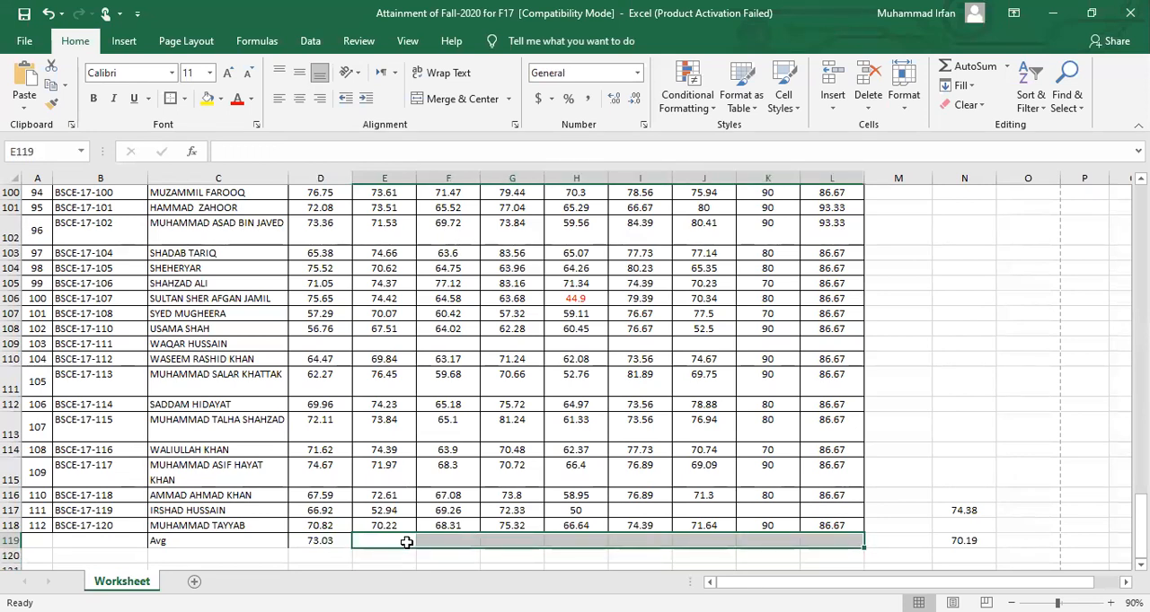
left_click(363, 539)
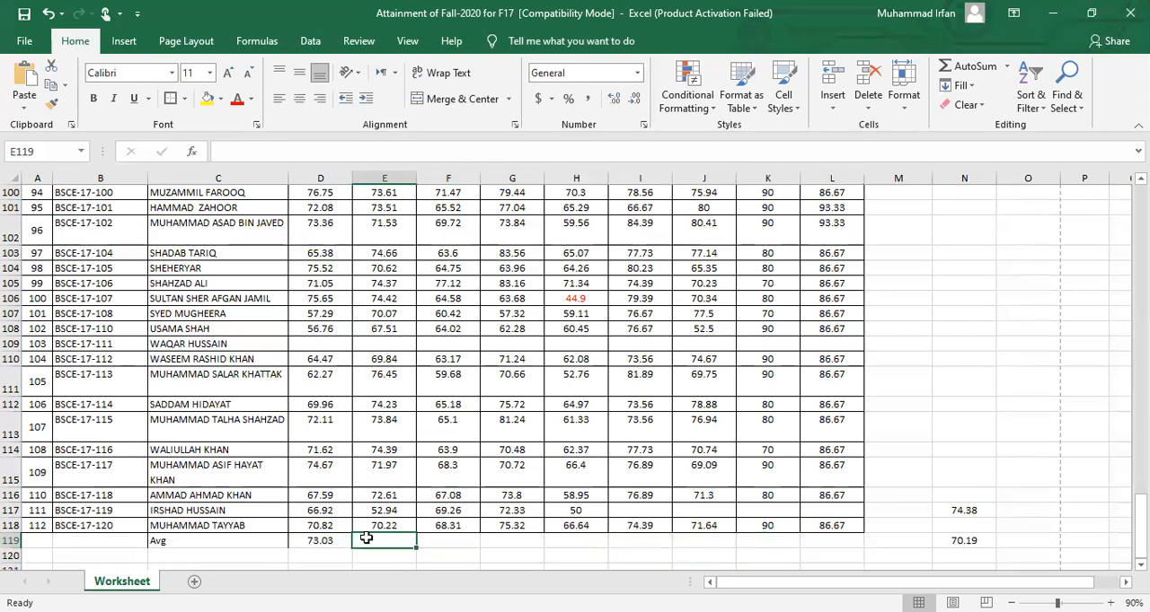
left_click(328, 541)
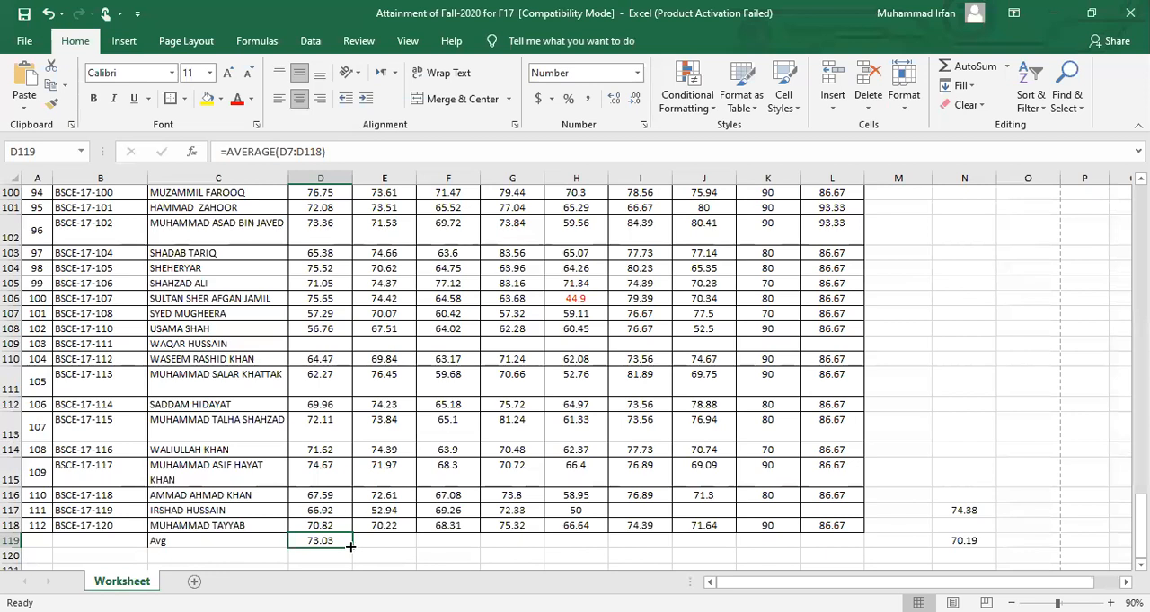
left_click_drag(351, 546, 832, 546)
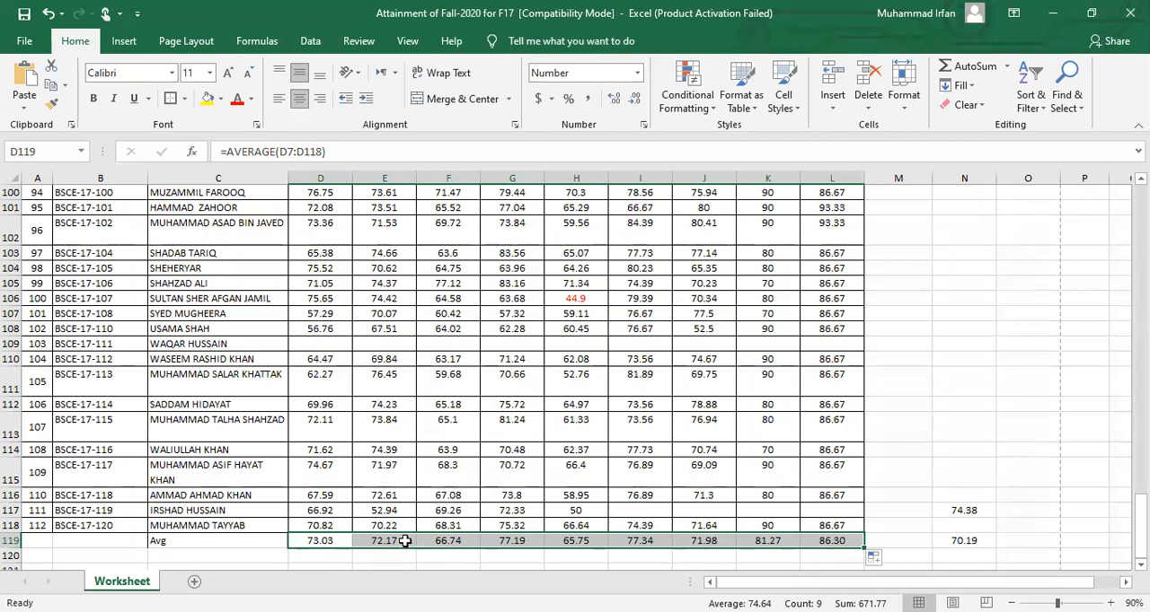
Check the column range used by each average formula along the Avg row, from E119 to L119 and back to D119
left_click(405, 542)
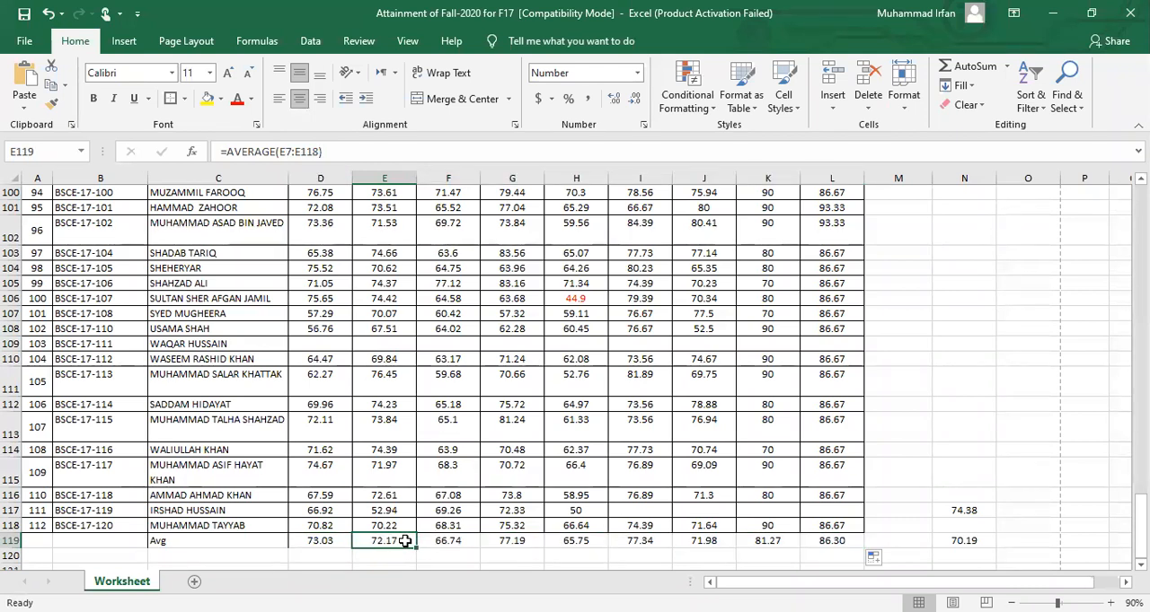
key("Right")
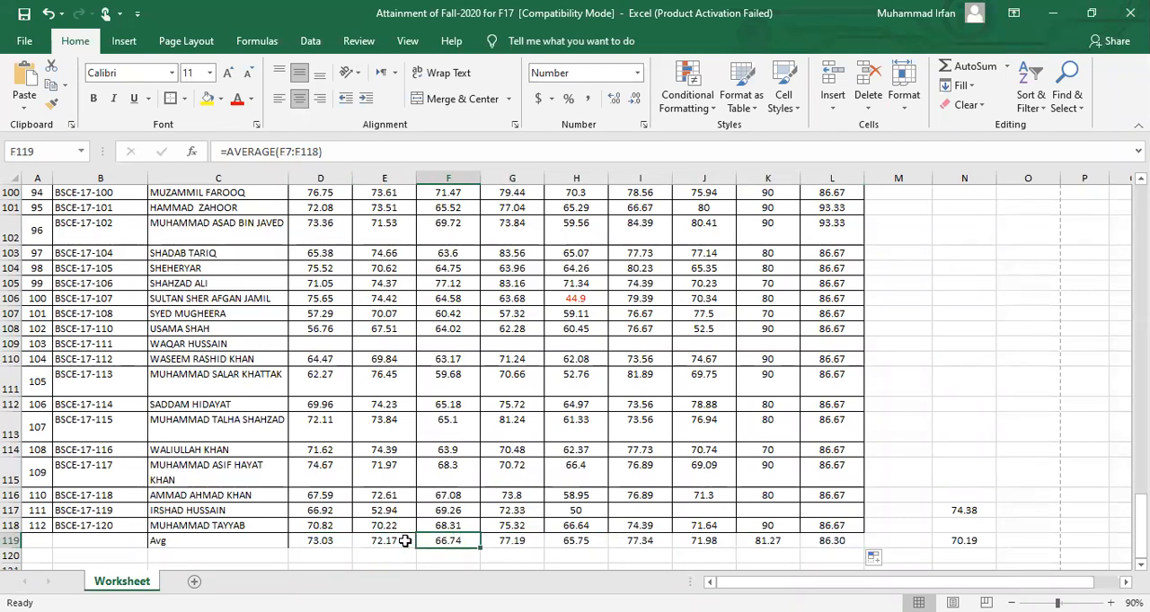
key("Right")
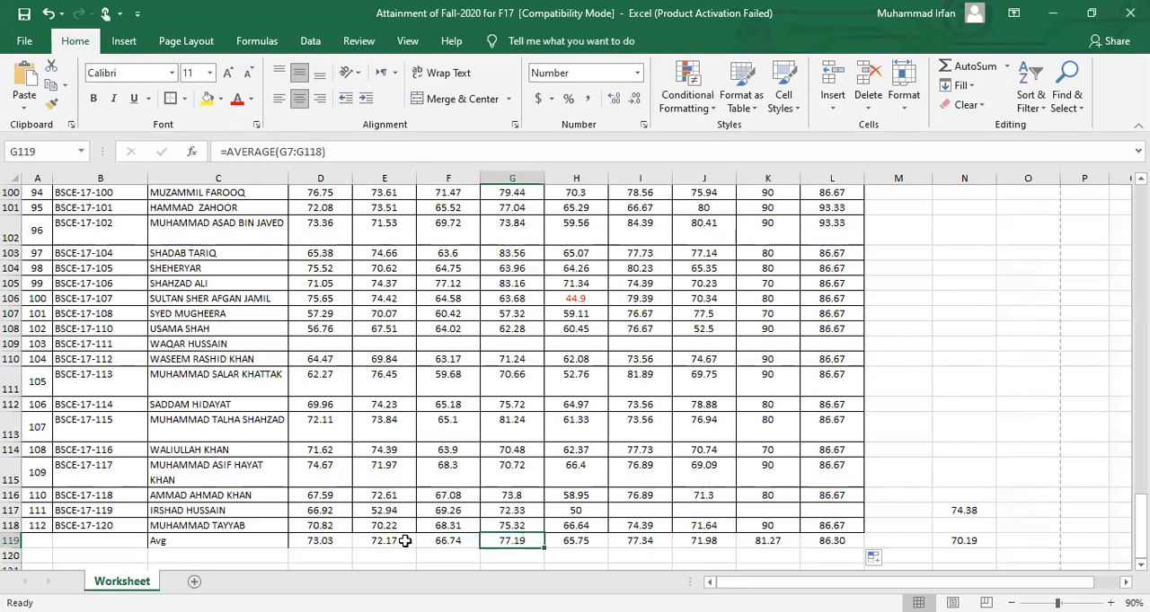
key("Right")
key("Right")
key("Right")
key("Right")
key("Right")
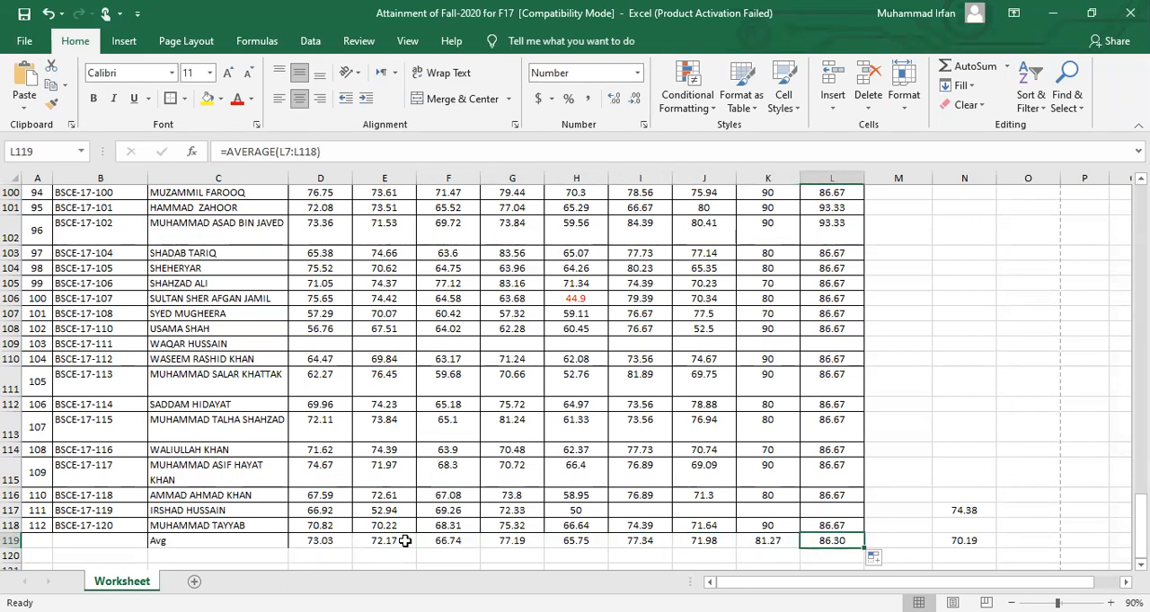
key("Left")
key("Left")
key("Left")
key("Left")
key("Left")
key("Left")
key("Left")
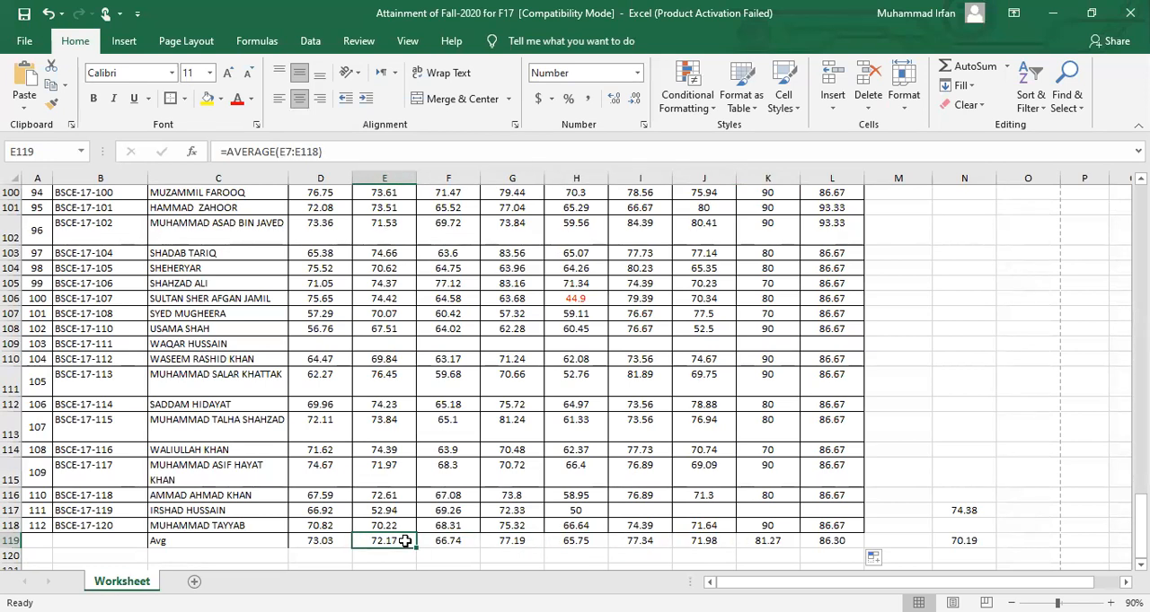
key("Left")
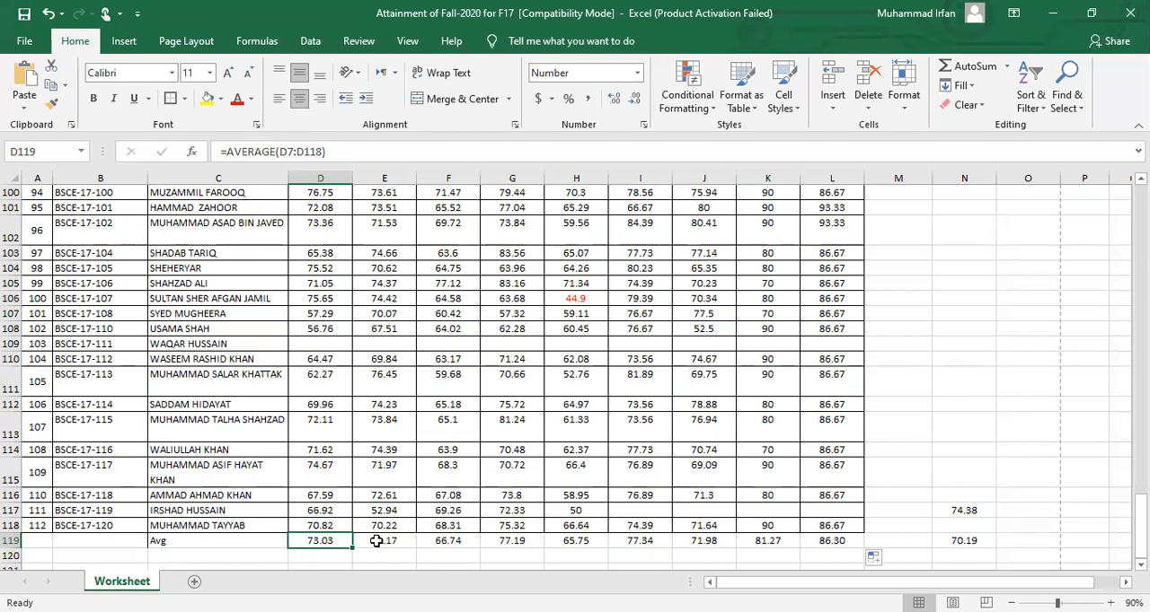
Repeat the fill of the D119 average formula across the Avg row to L119 and reselect D119
left_click_drag(352, 550, 835, 531)
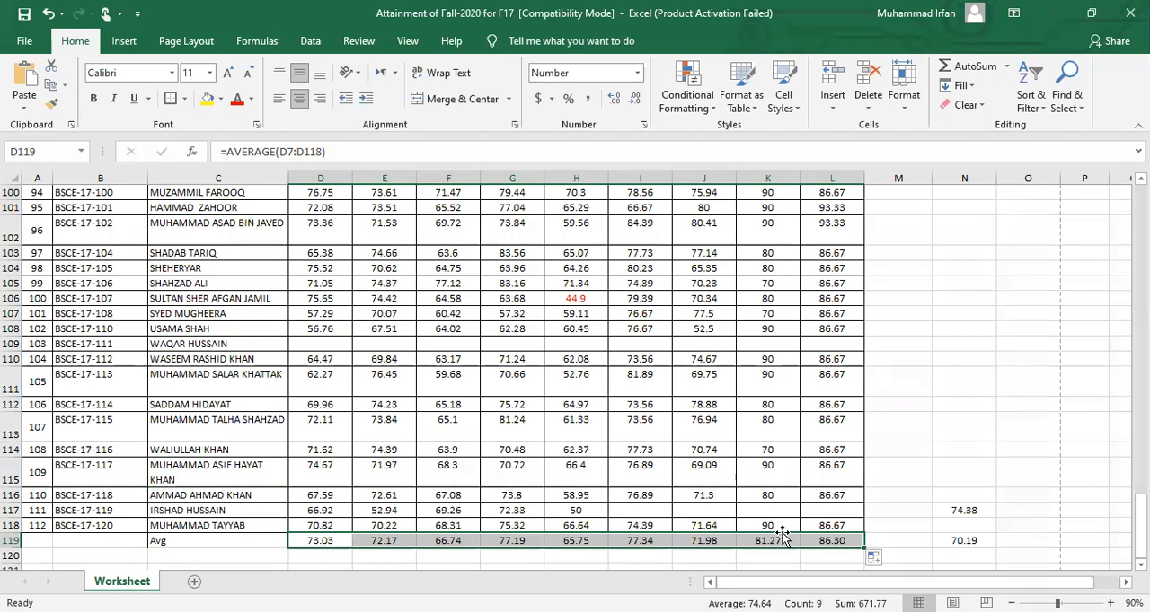
left_click(336, 541)
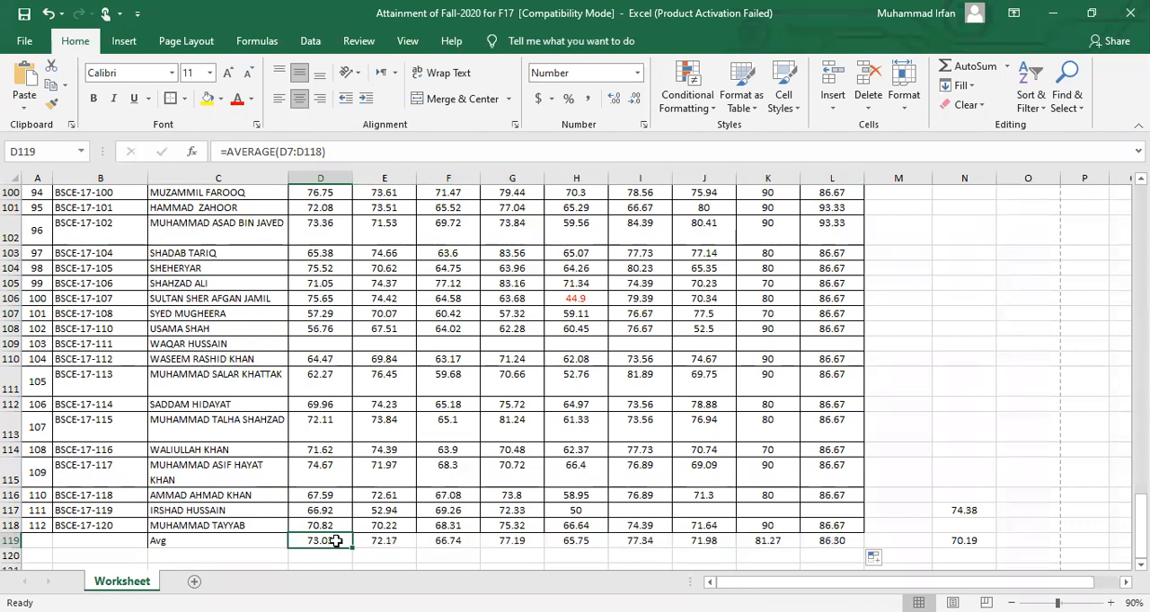
key("alt+Tab")
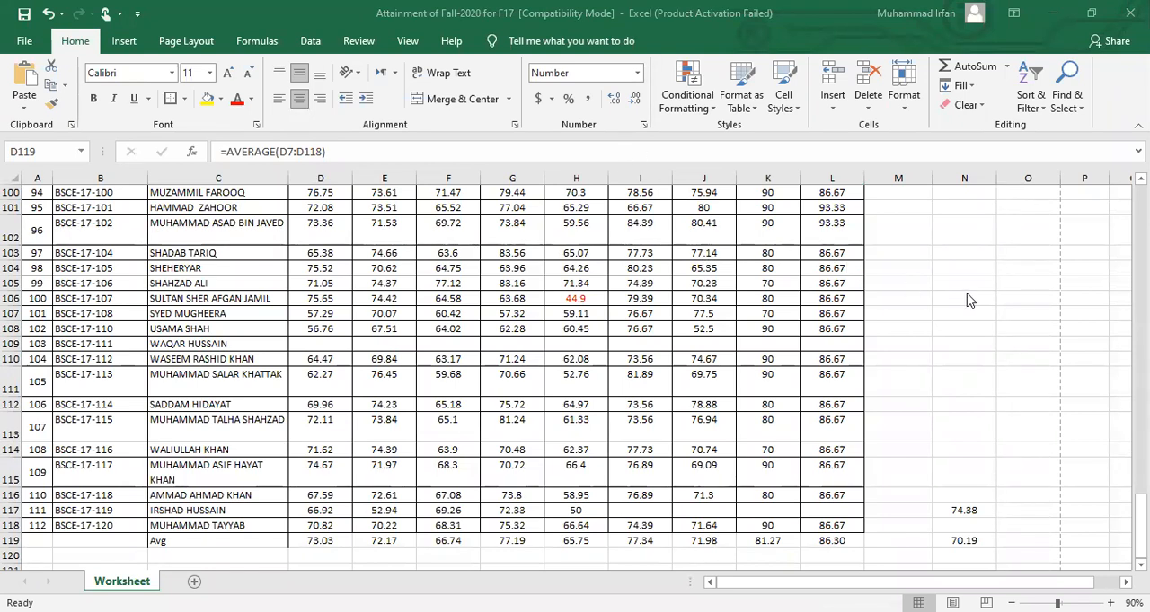
key("alt+Tab")
Start a formula in the empty cell M105 and look up the functions beginning with "pr" and "sum"
left_click(925, 283)
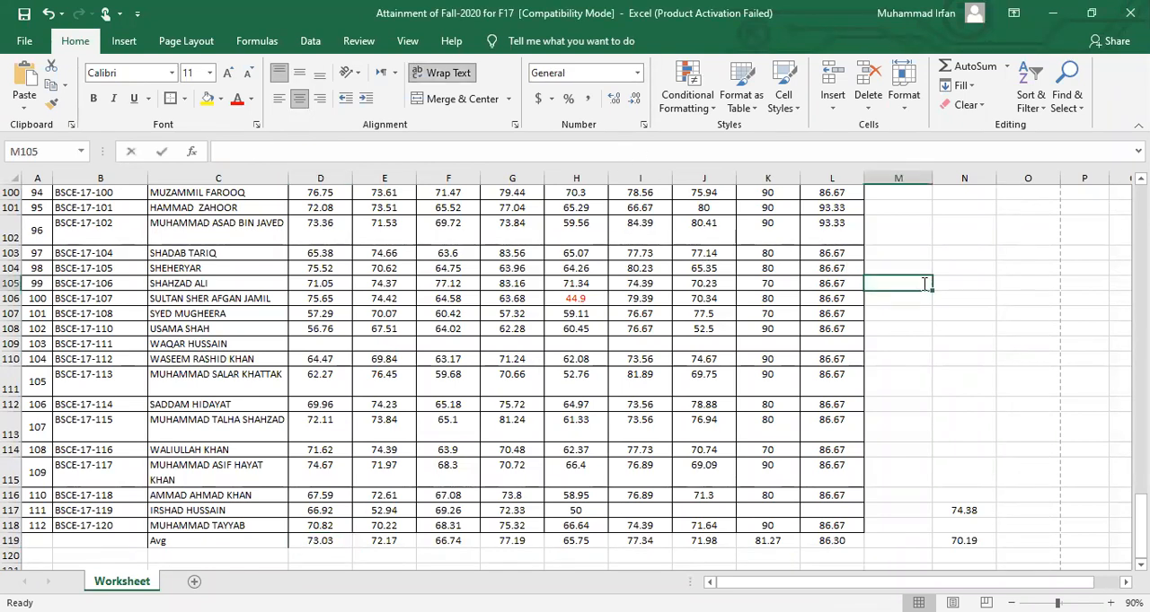
type("=pr")
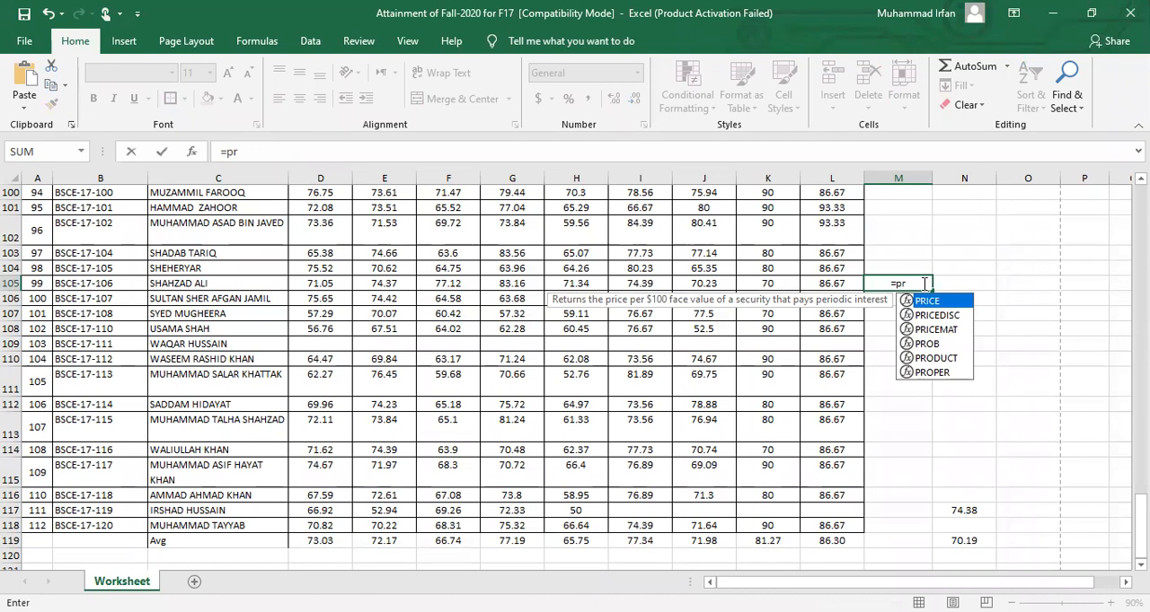
key("BackSpace")
key("BackSpace")
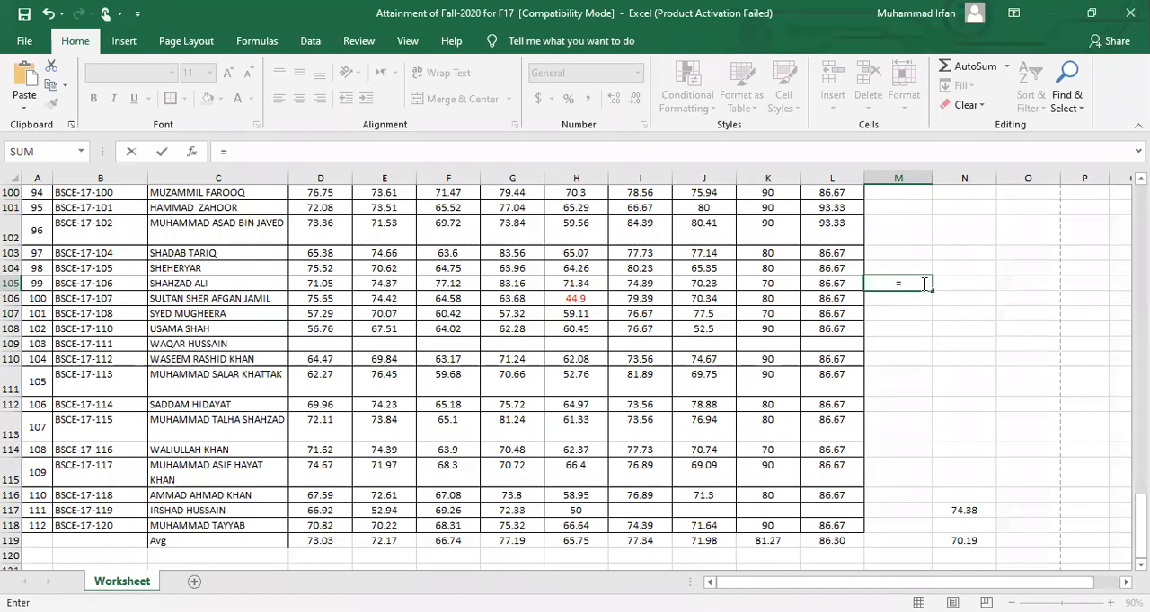
type("sum")
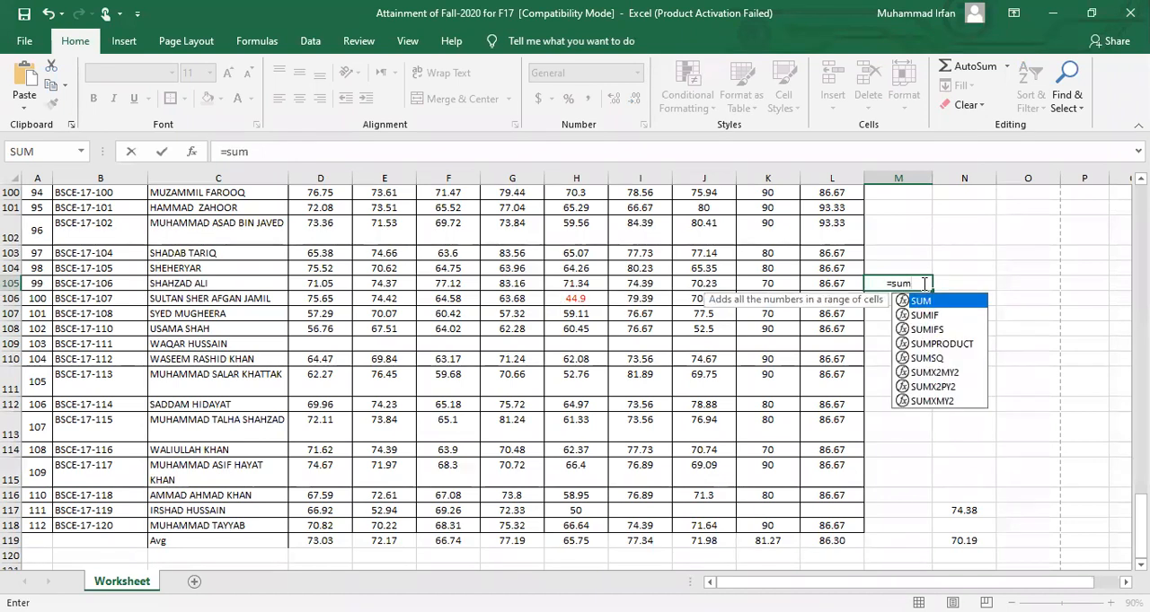
key("BackSpace")
key("BackSpace")
key("BackSpace")
type("+")
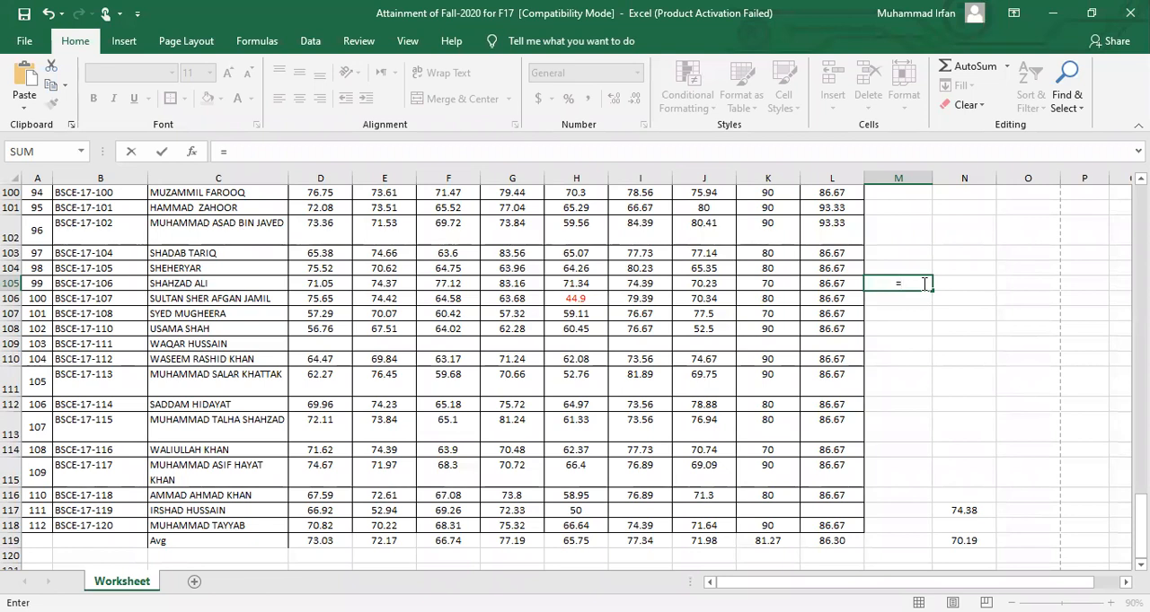
type("*")
type("prod")
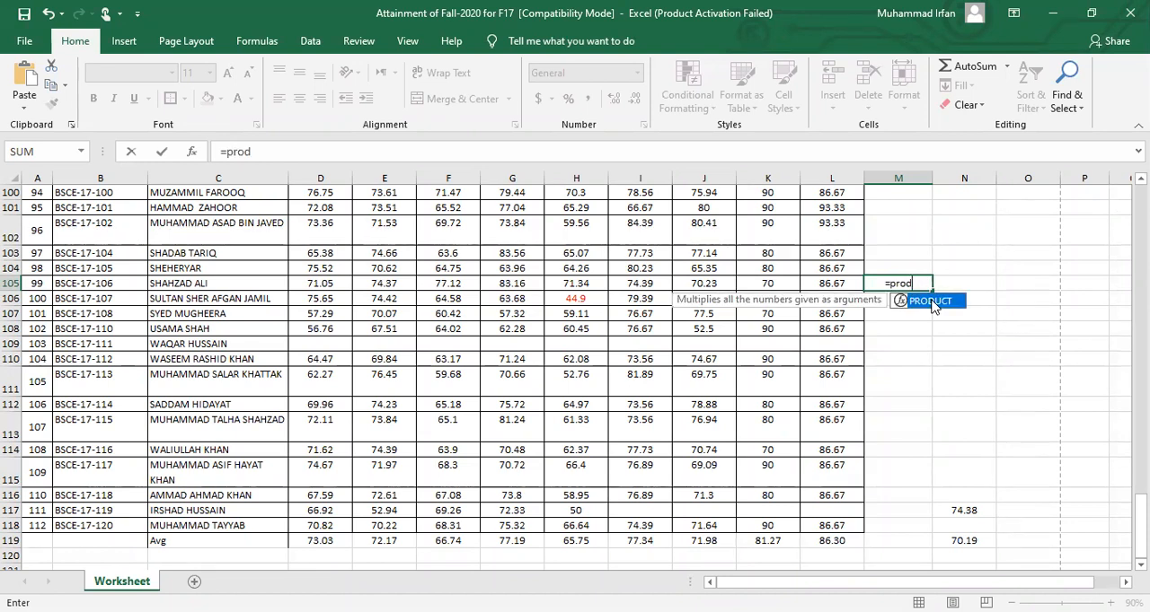
Complete the formula in M105 as =PRODUCT(D103:L103) to multiply the row 103 scores
double_click(931, 302)
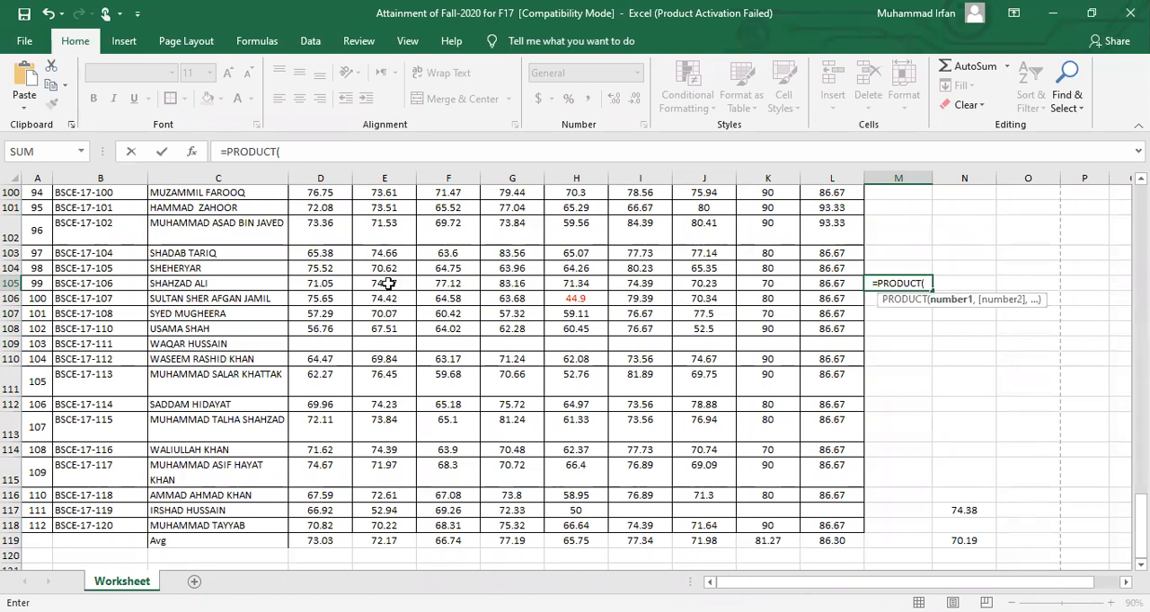
left_click(330, 257)
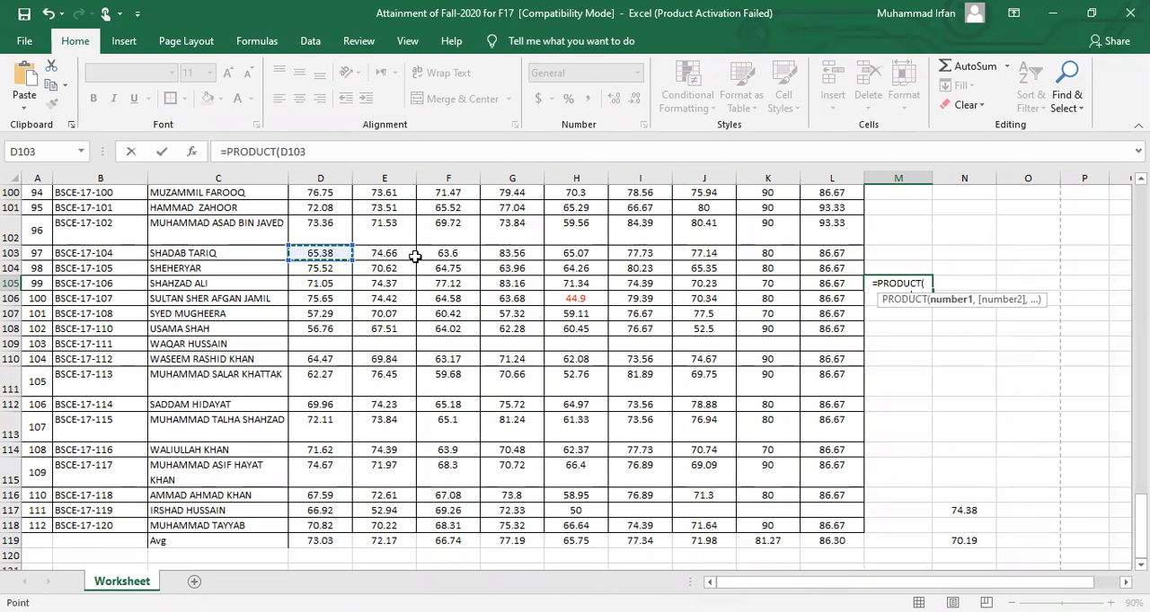
left_click(827, 254, "shift")
key("Return")
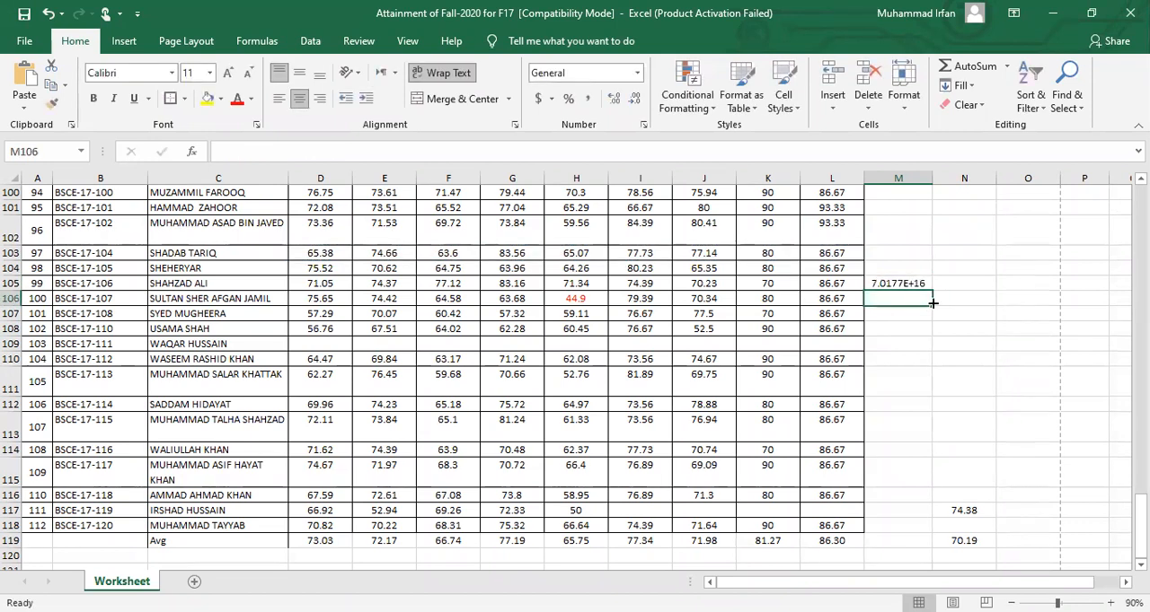
Widen column M to inspect the product in M105, and undo both the widening and the product formula
left_click(909, 283)
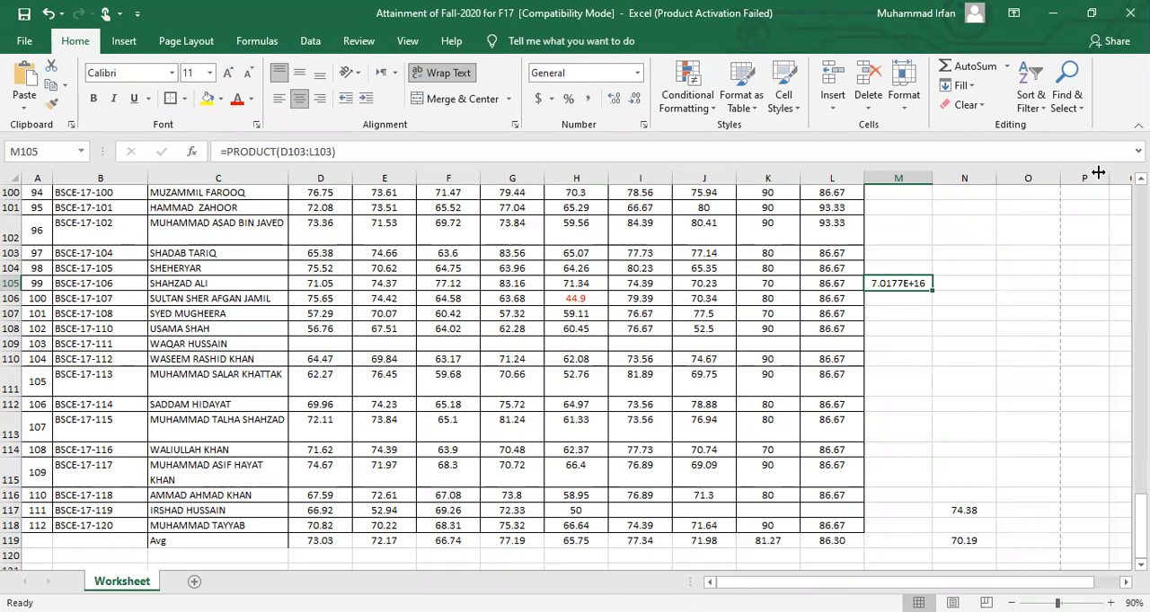
left_click_drag(1098, 172, 1098, 172)
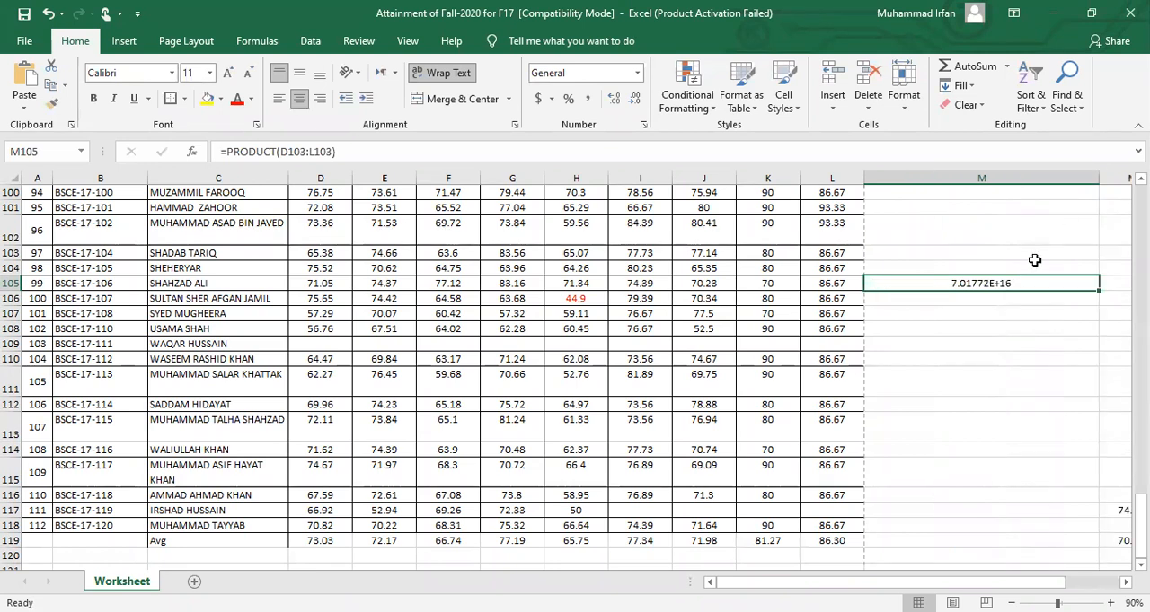
left_click(1004, 297)
left_click(1003, 283)
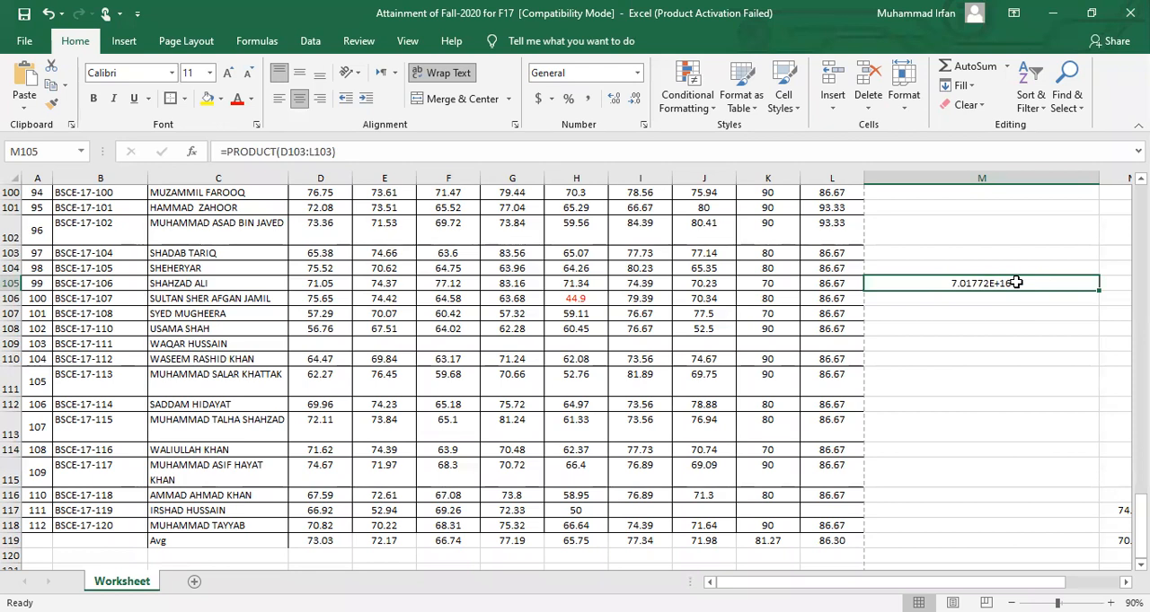
key("ctrl+z")
key("ctrl+z")
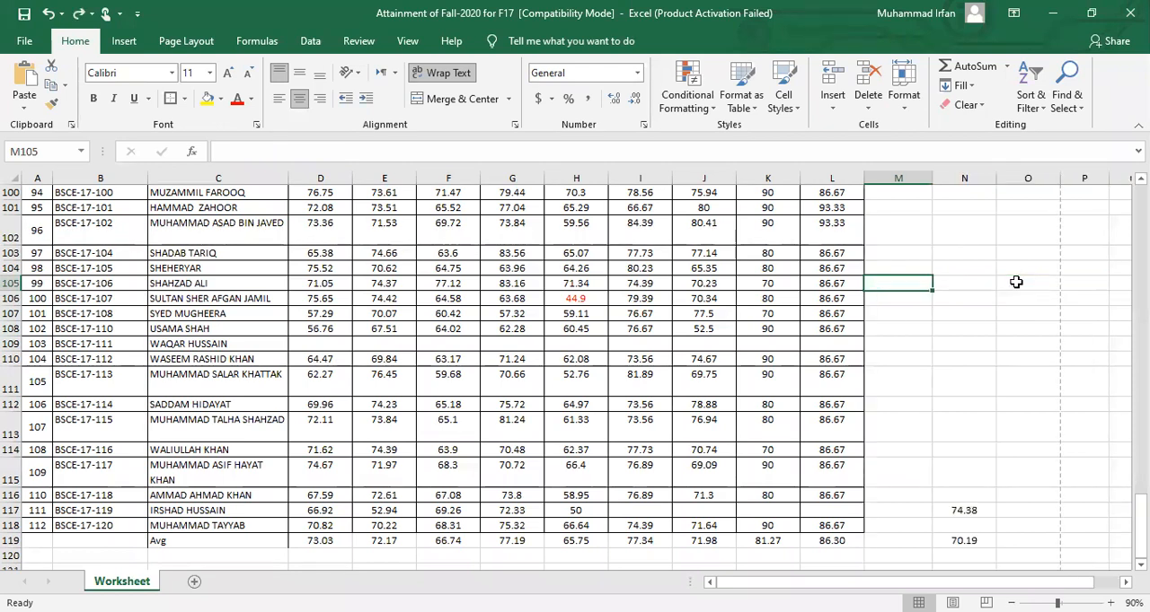
Select the averages in row 119 from D119 to L119 as the data for a chart
left_click(1141, 565)
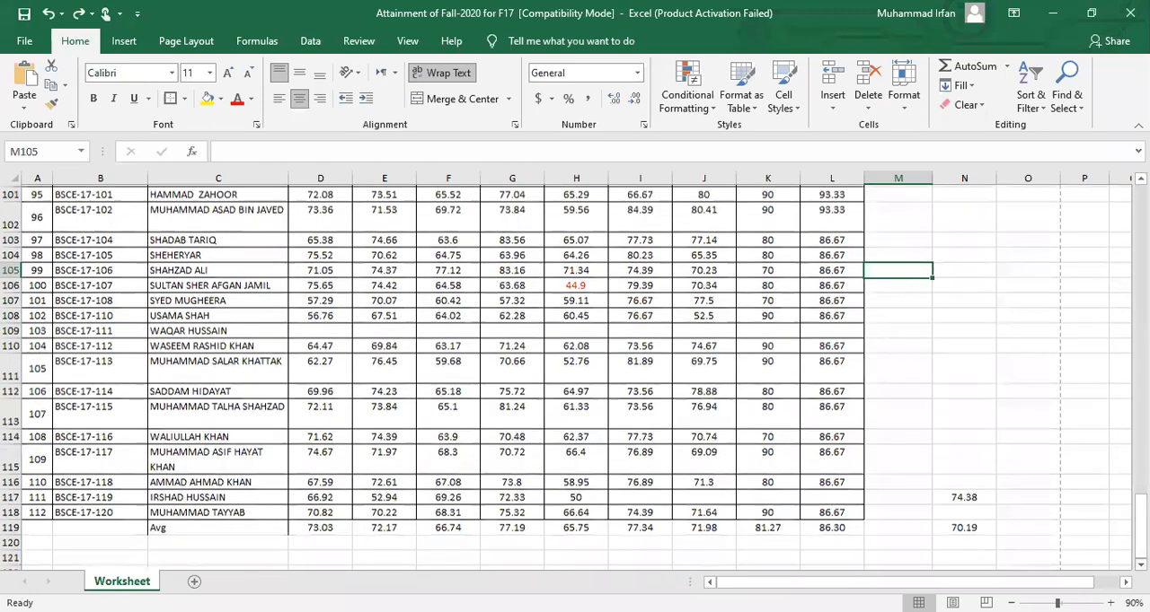
scroll(575, 377, "down", 3)
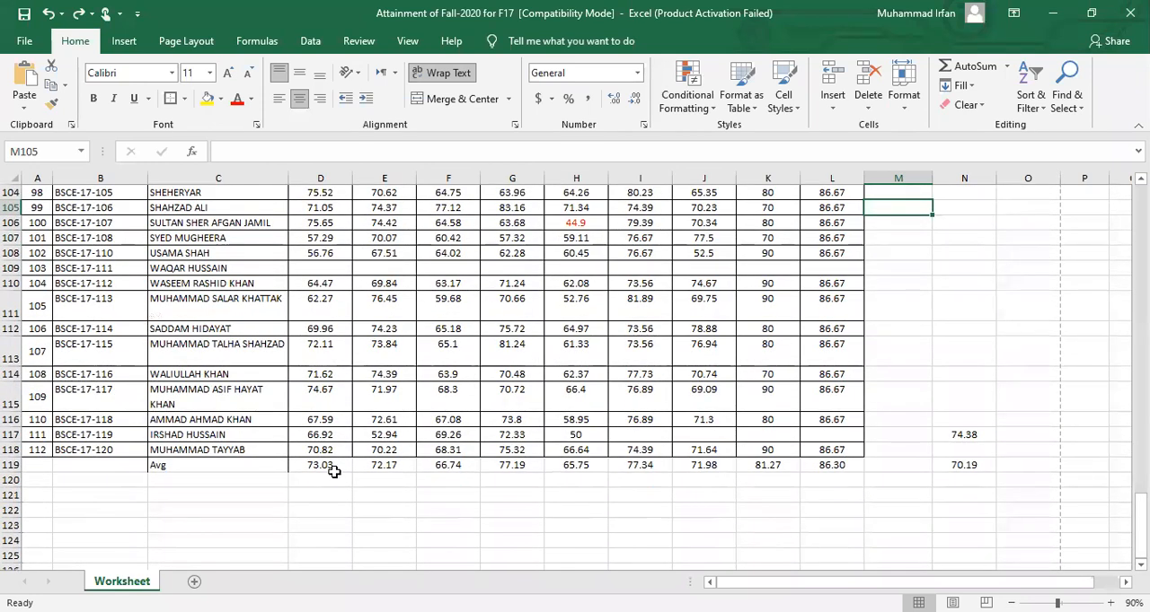
left_click_drag(328, 468, 804, 464)
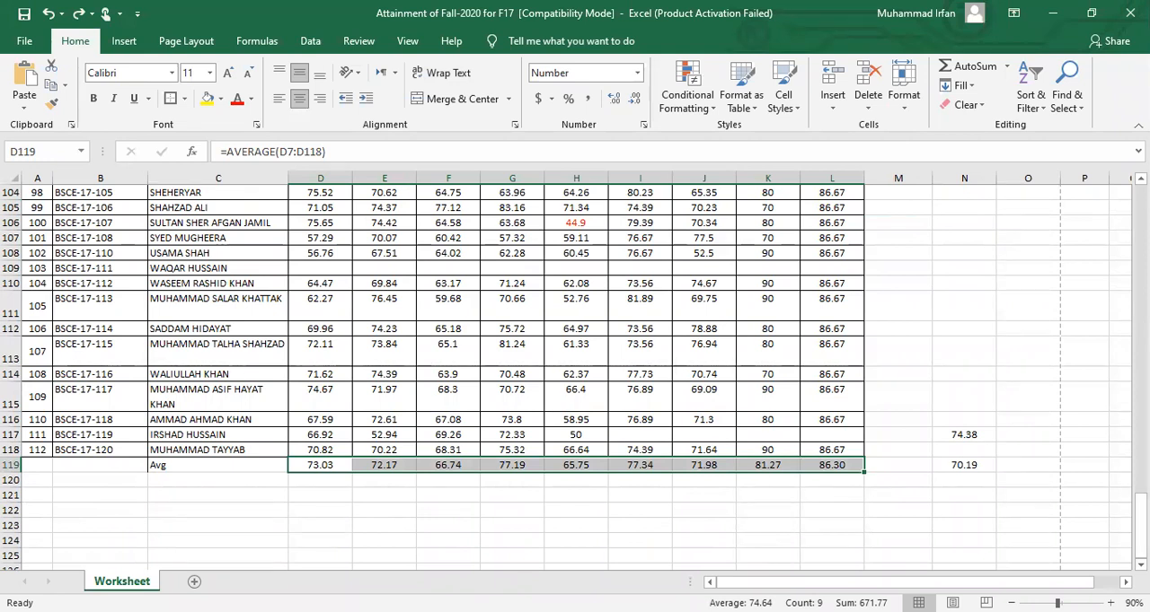
scroll(797, 483, "right", 3)
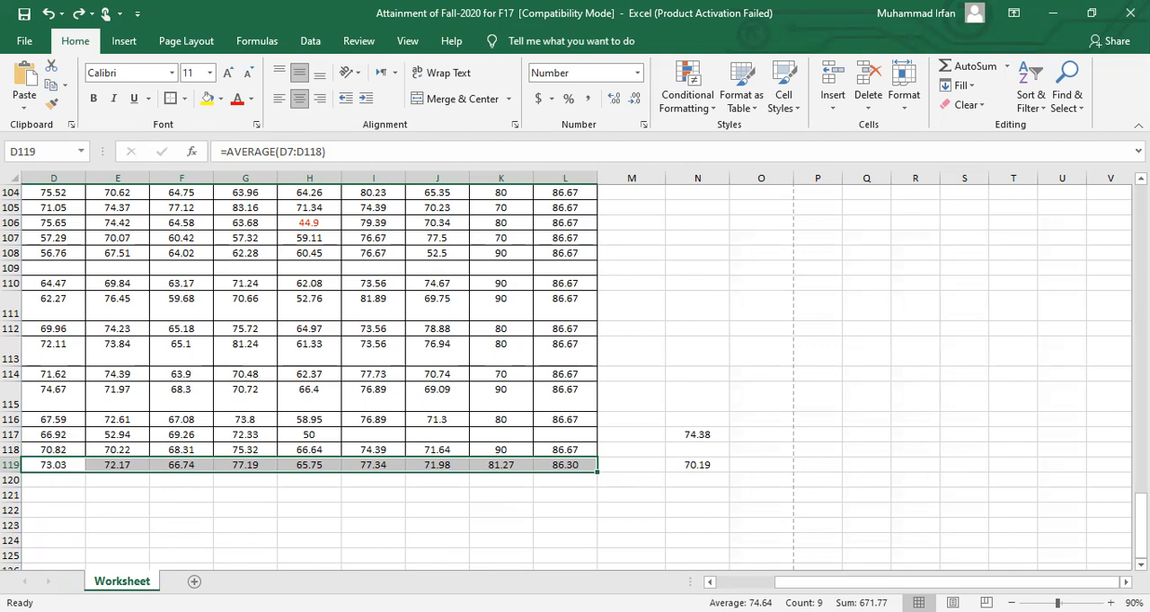
left_click_drag(1138, 526, 1138, 509)
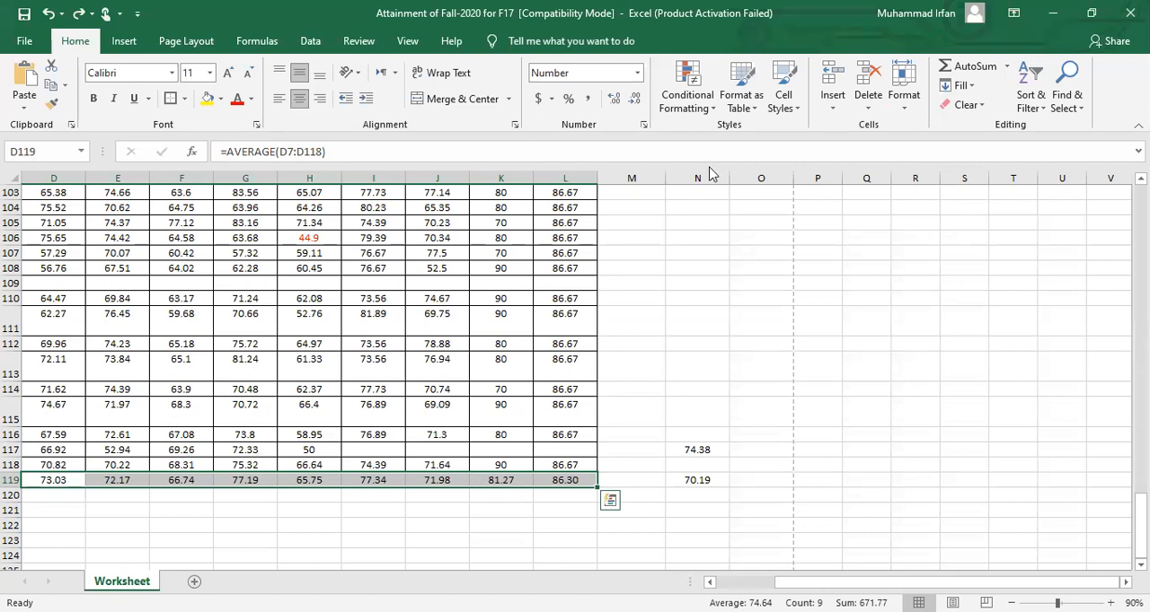
key("alt+Tab")
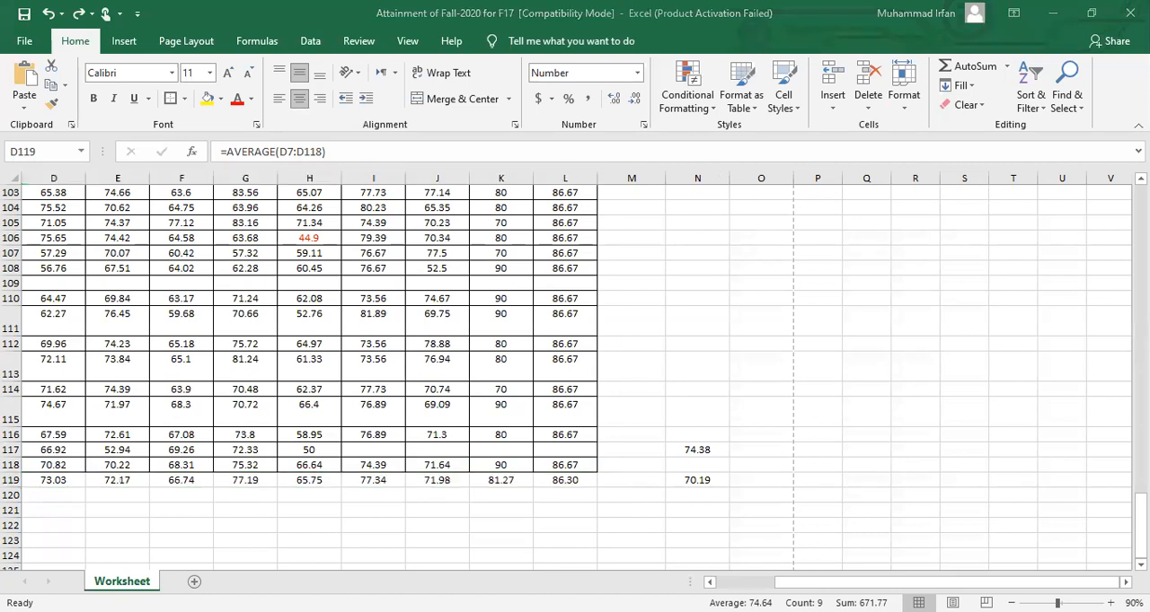
key("alt+Tab")
scroll(374, 488, "left", 3)
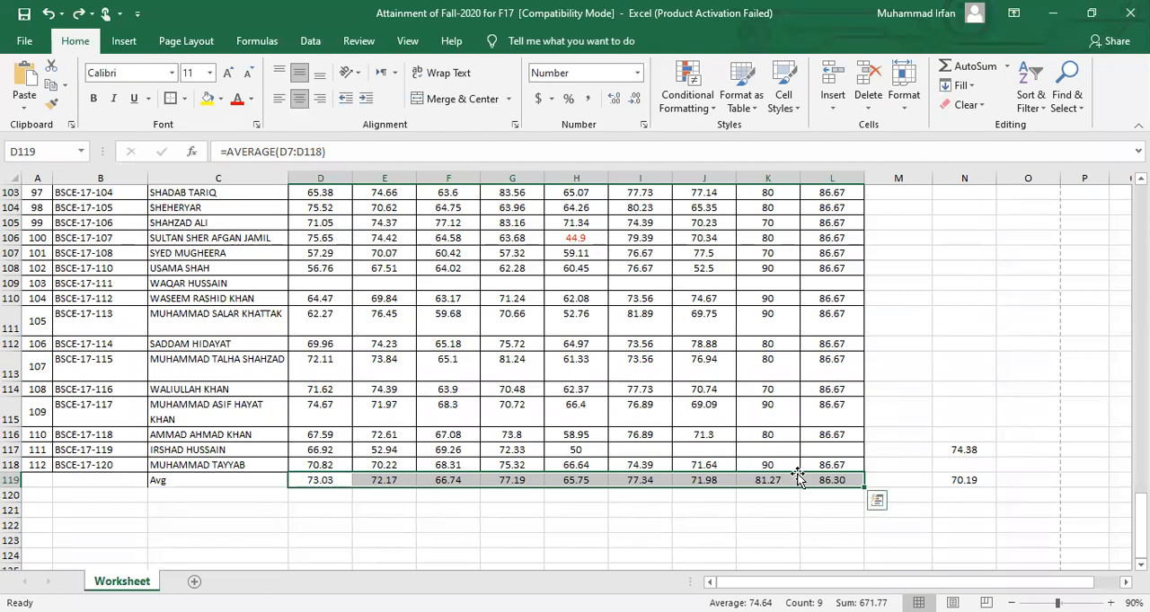
Open the full set of chart types for the selected averages and preview the line, pie, bar and XY scatter charts
left_click(126, 41)
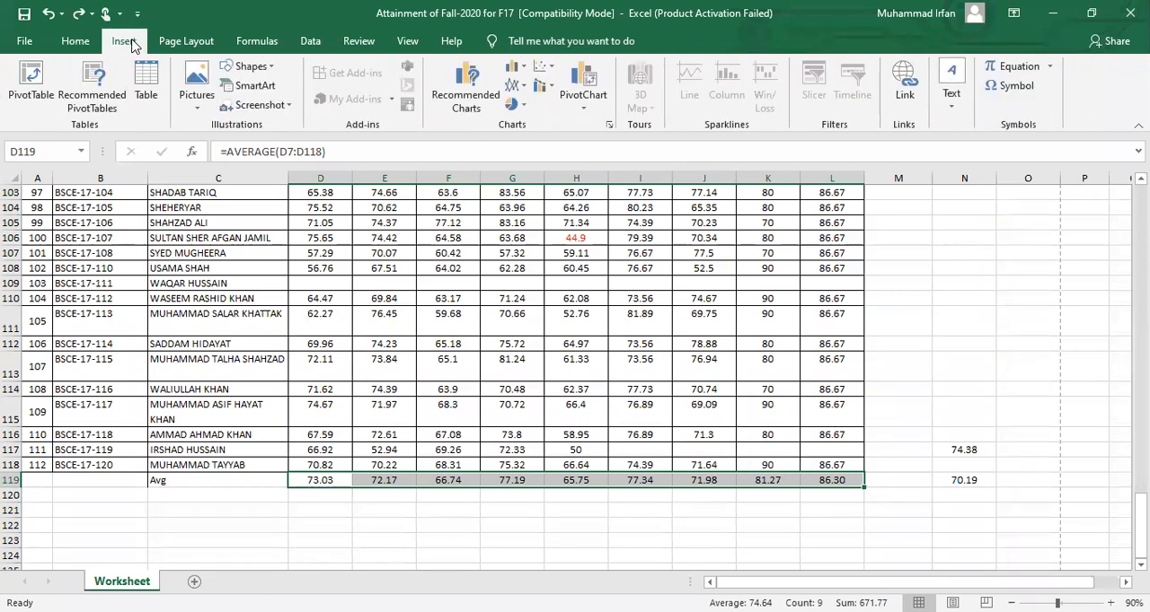
left_click(608, 129)
left_click(463, 95)
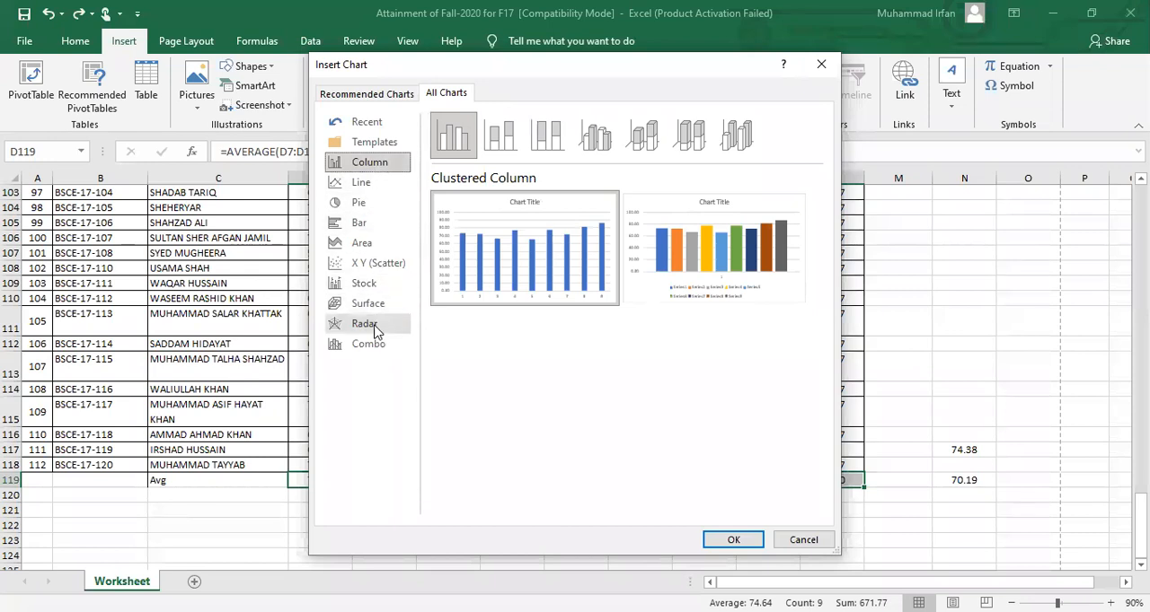
left_click(372, 182)
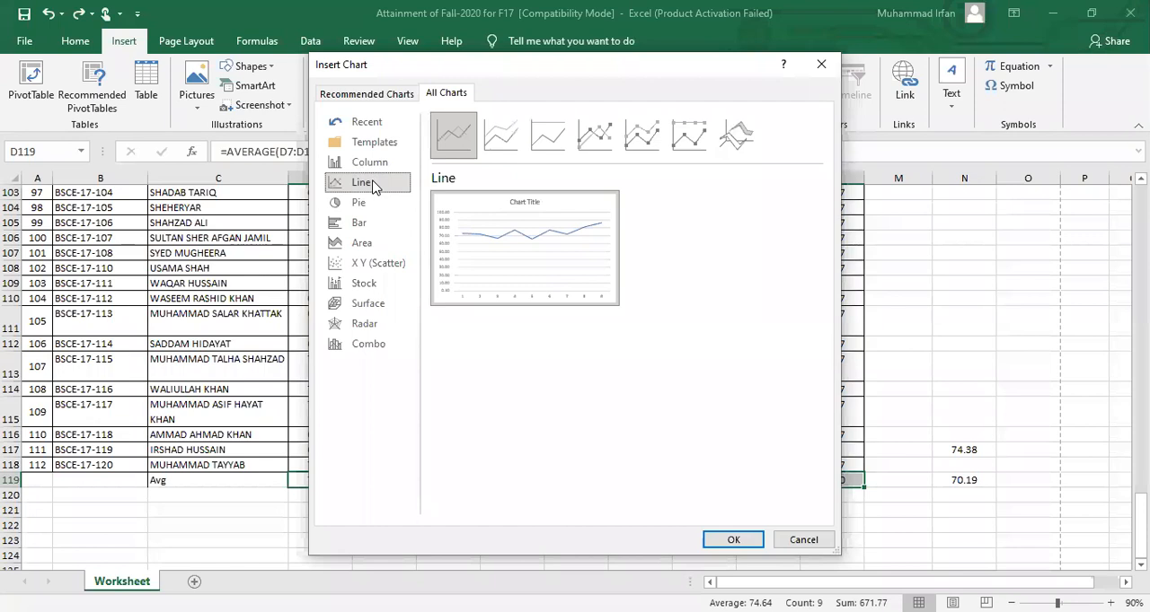
left_click(374, 205)
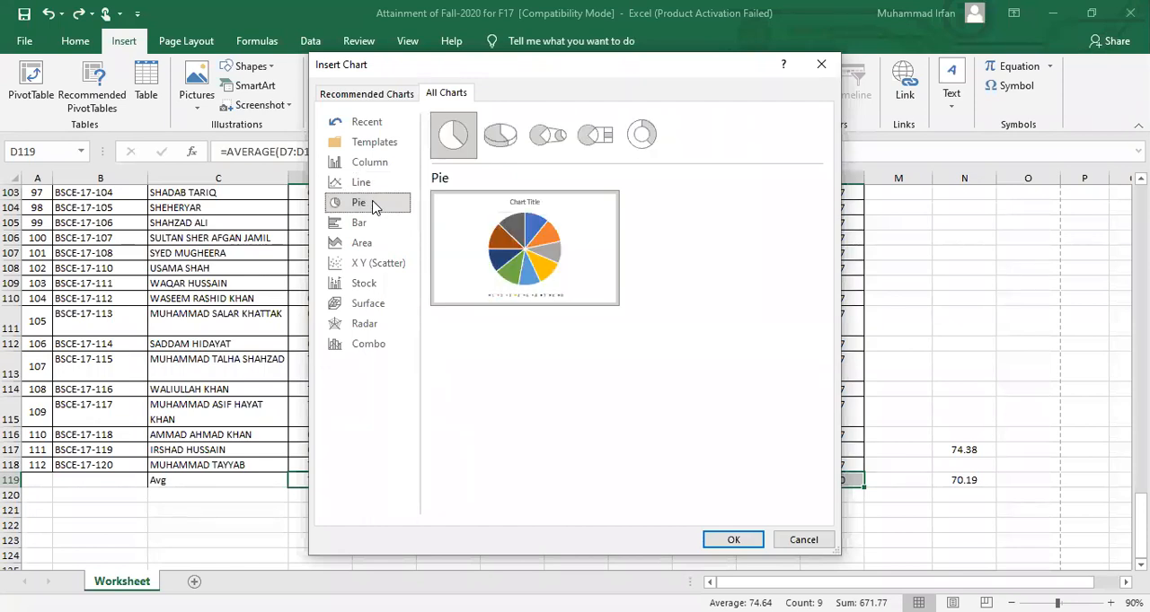
left_click(375, 224)
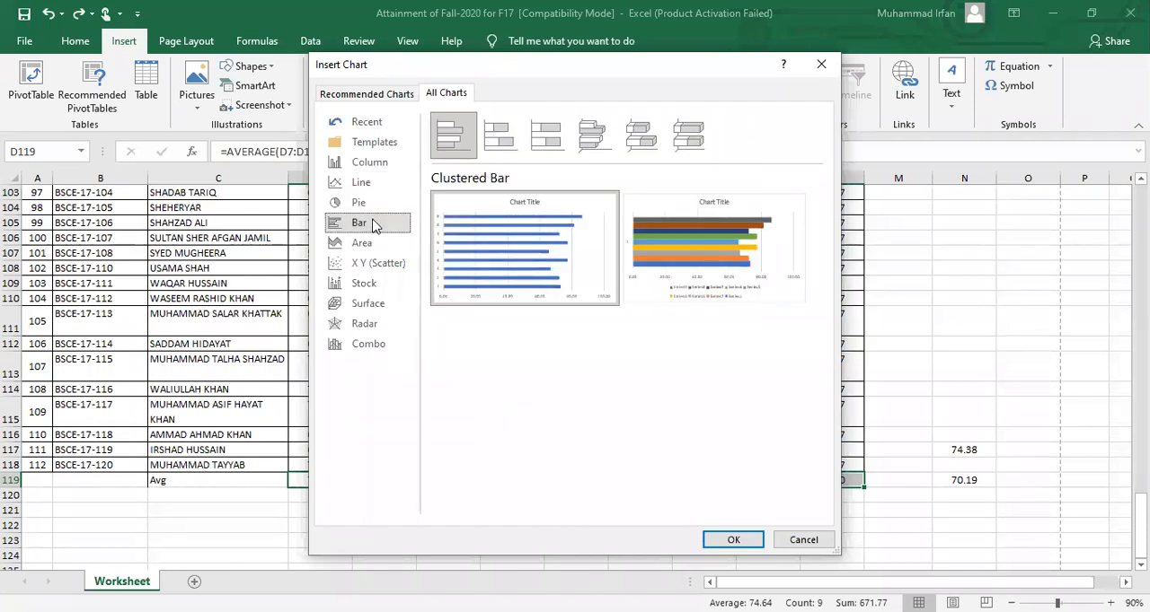
left_click(374, 267)
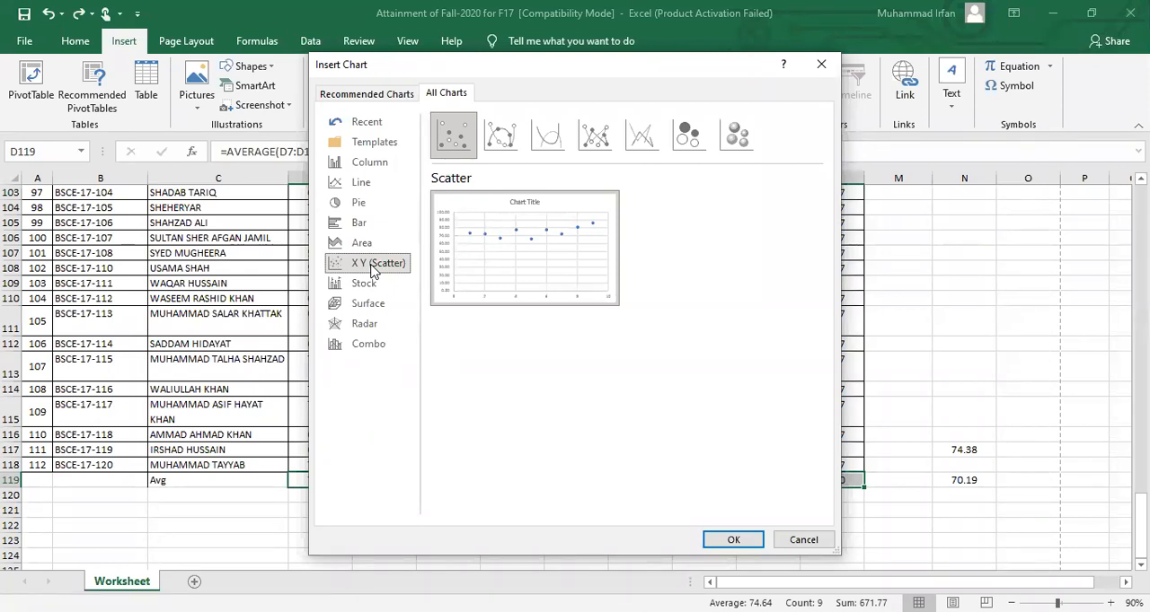
Insert a single-series clustered column chart of the row 119 averages
left_click(373, 167)
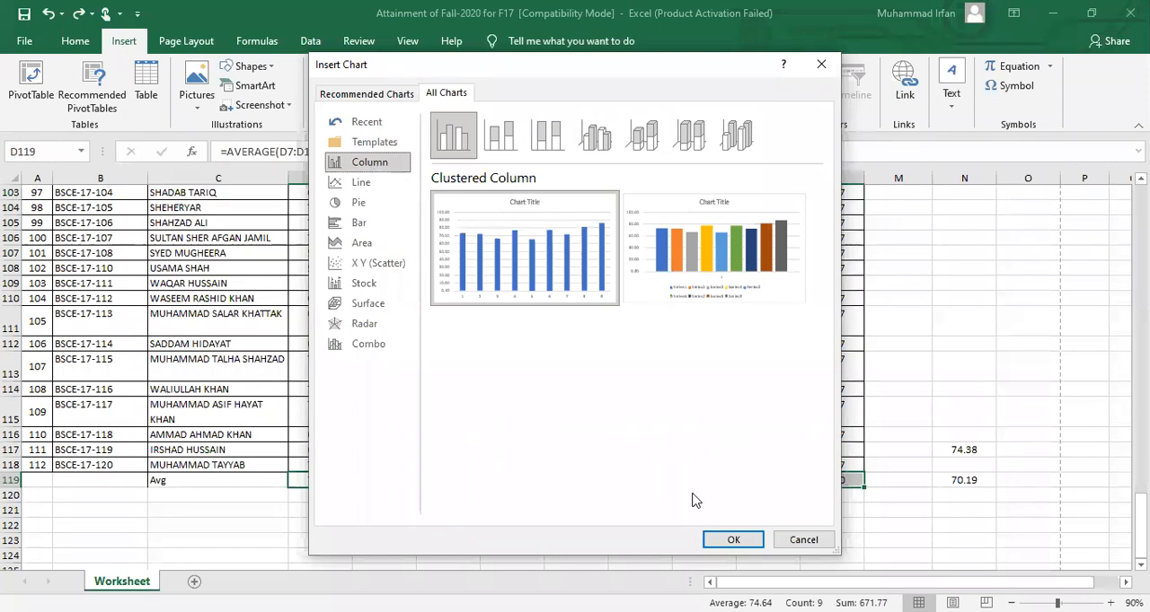
mouse_move(555, 285)
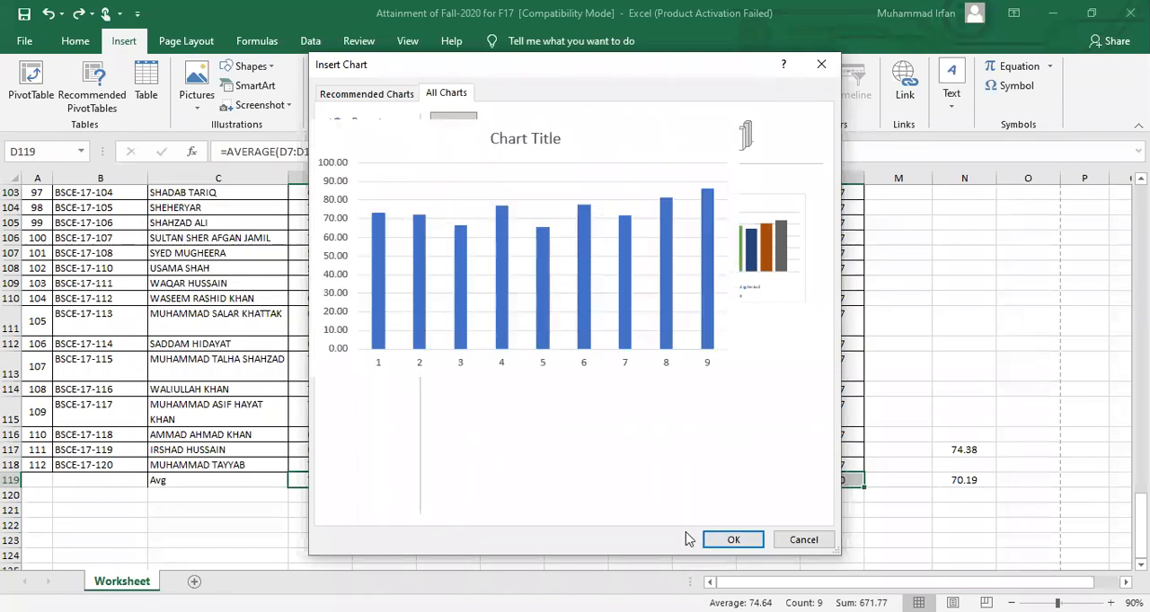
left_click(732, 539)
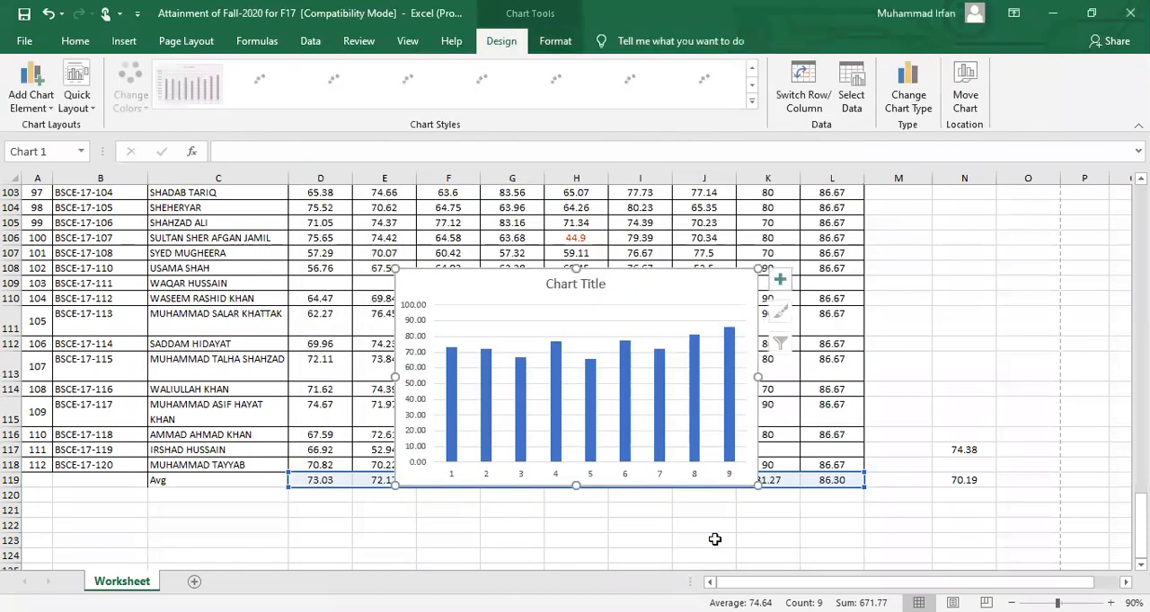
Move the column chart up and to the right over the sheet, and enlarge it in width and height
left_click_drag(693, 285, 855, 198)
left_click_drag(918, 288, 1025, 289)
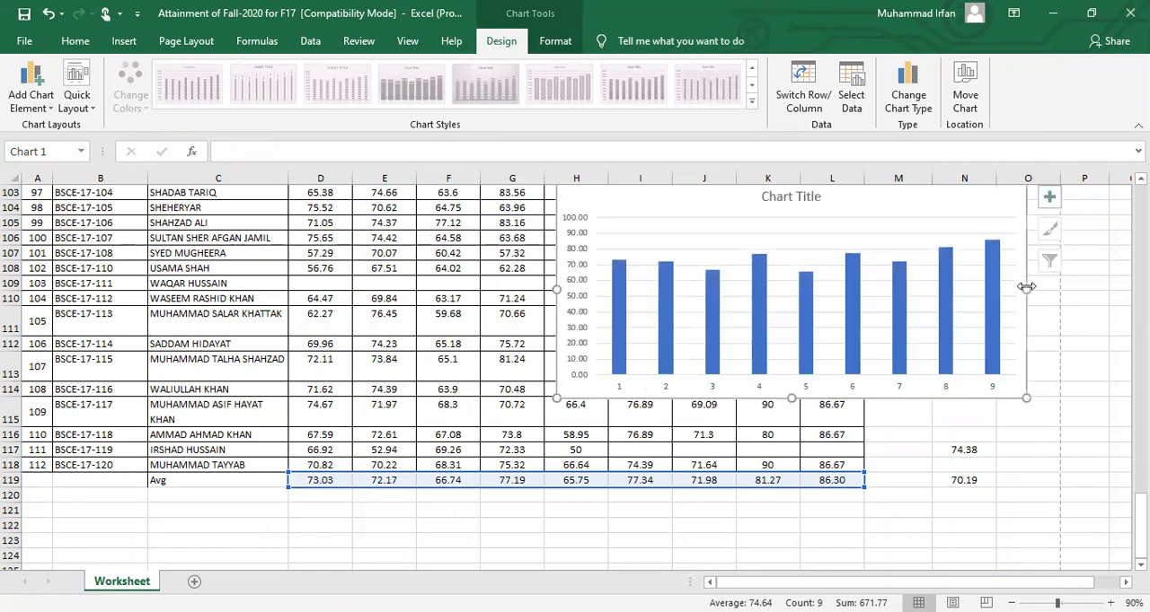
left_click_drag(790, 398, 790, 483)
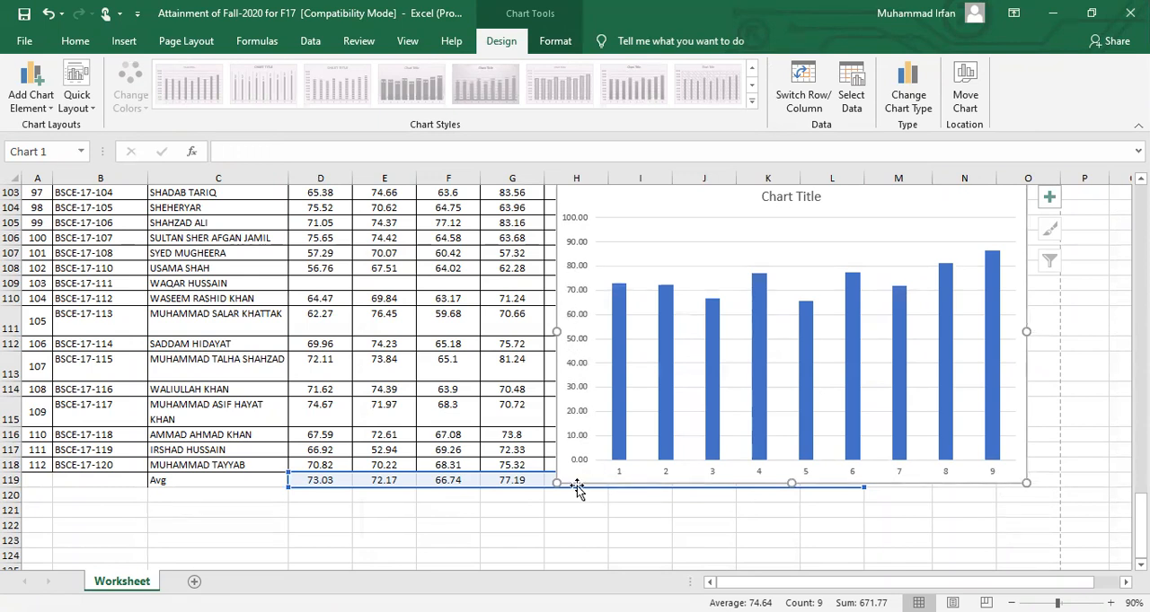
Add data labels above the columns of the averages chart
left_click(620, 360)
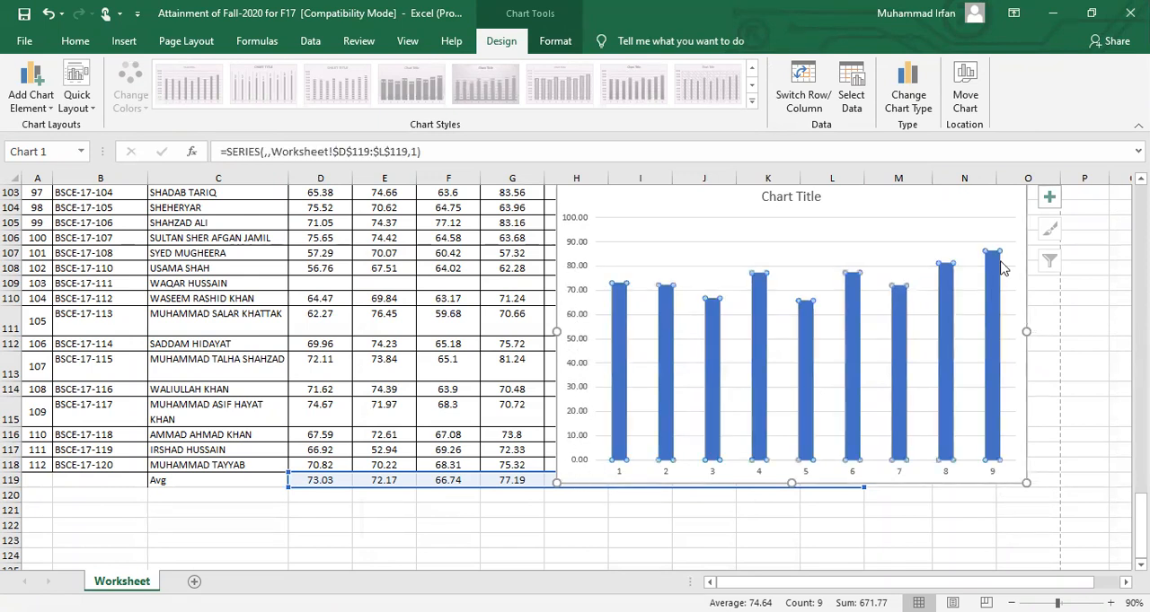
left_click(1049, 200)
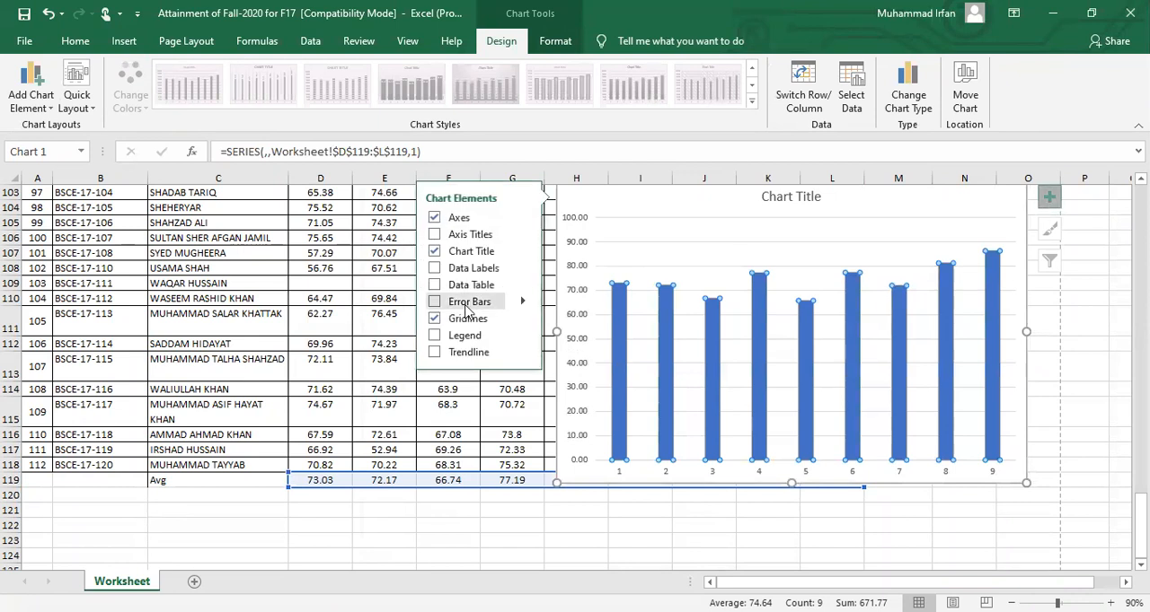
left_click(435, 270)
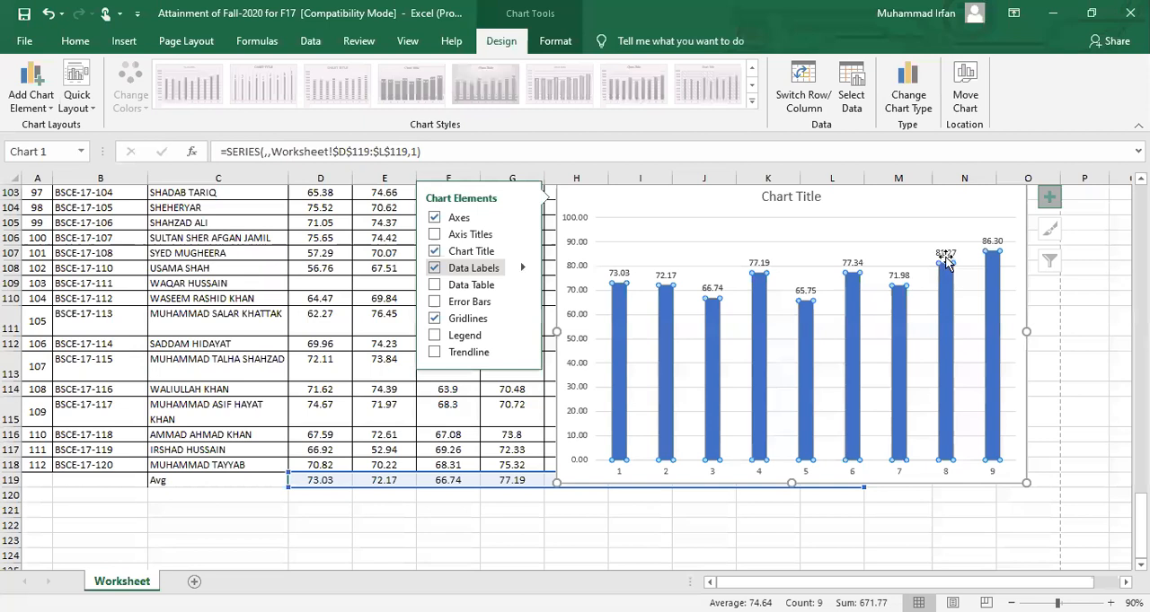
left_click(1004, 206)
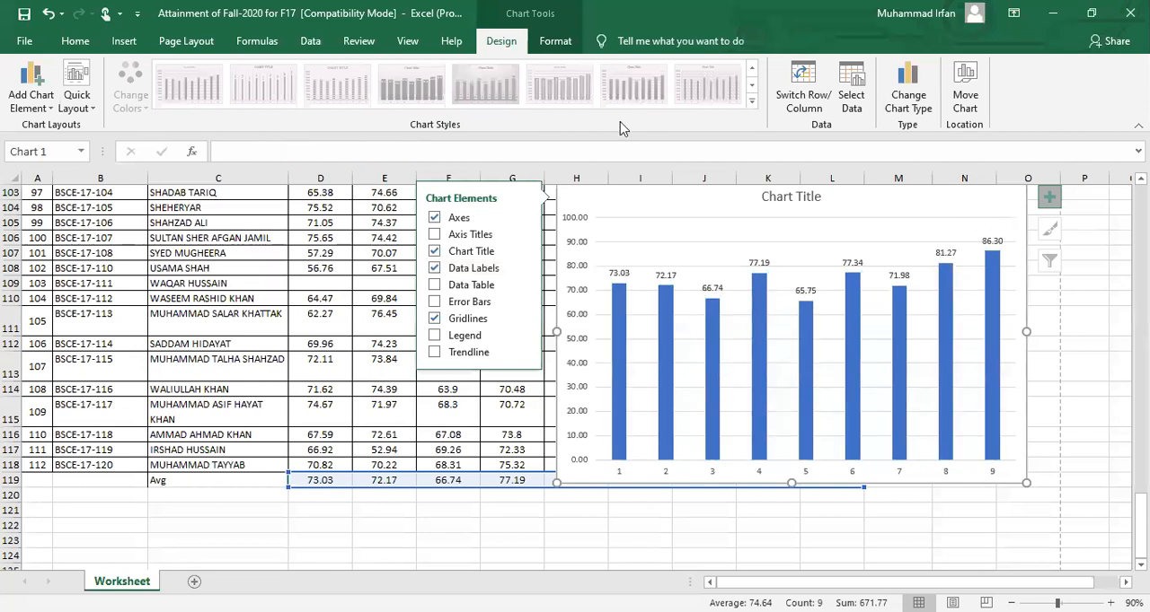
left_click(1049, 195)
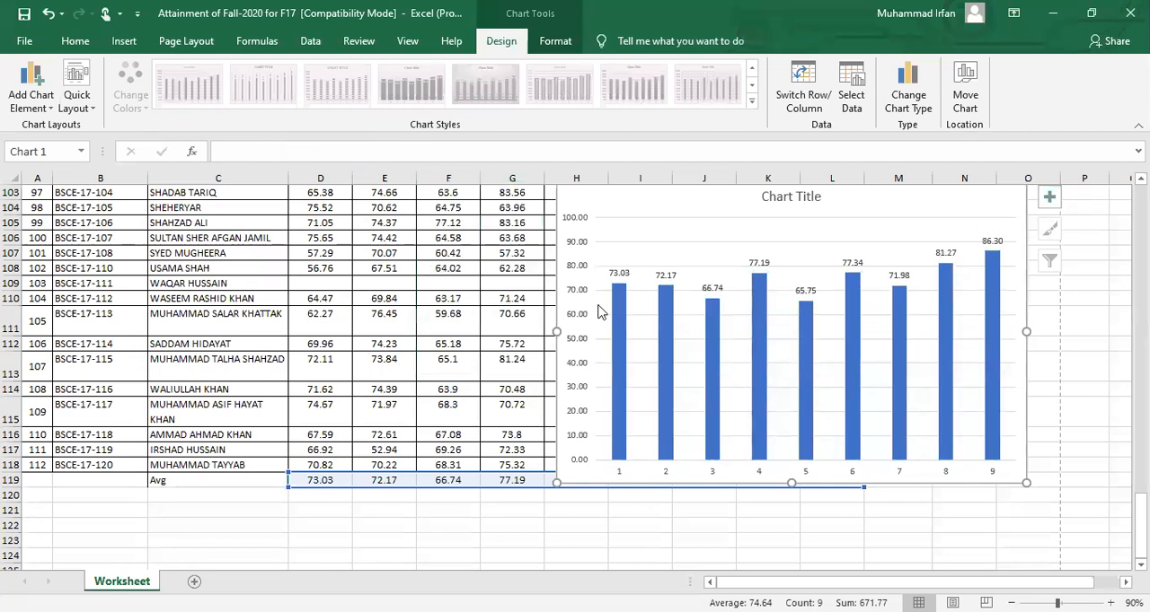
Examine the chart's value and category axes and compare them with the PLO-01 to PLO-09 headings in row 6
left_click(569, 225)
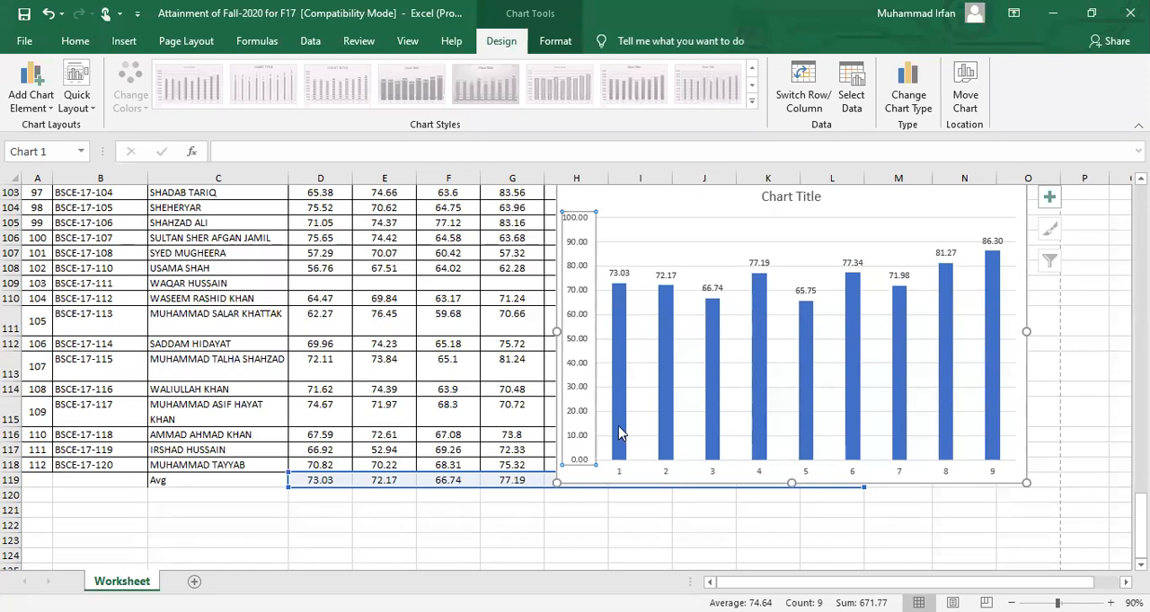
left_click(619, 477)
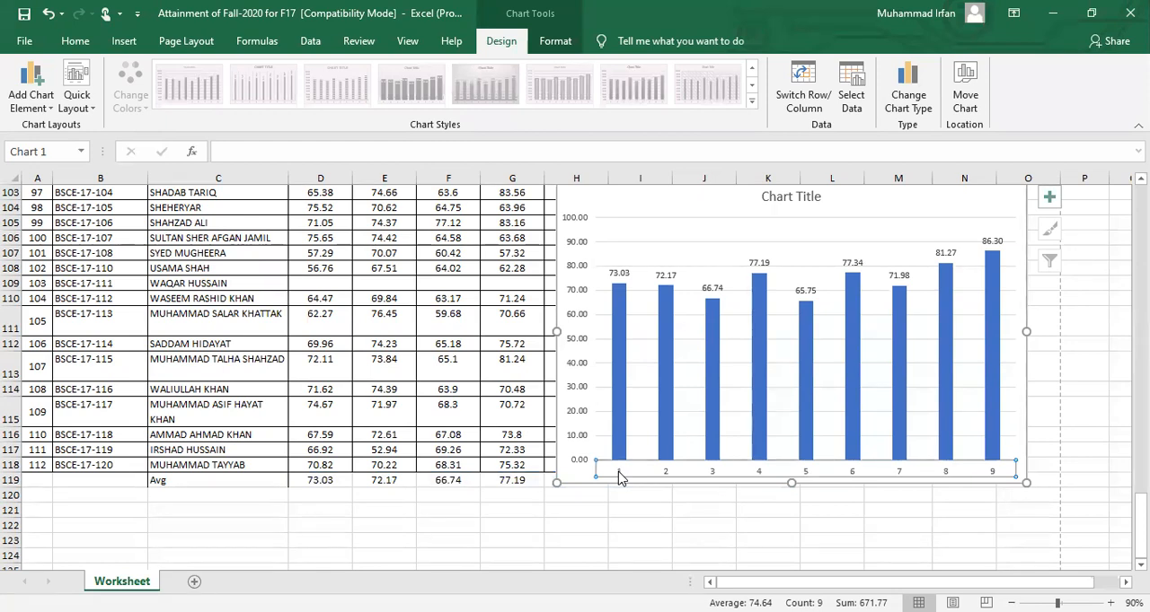
left_click_drag(1140, 510, 1141, 215)
left_click_drag(824, 299, 332, 289)
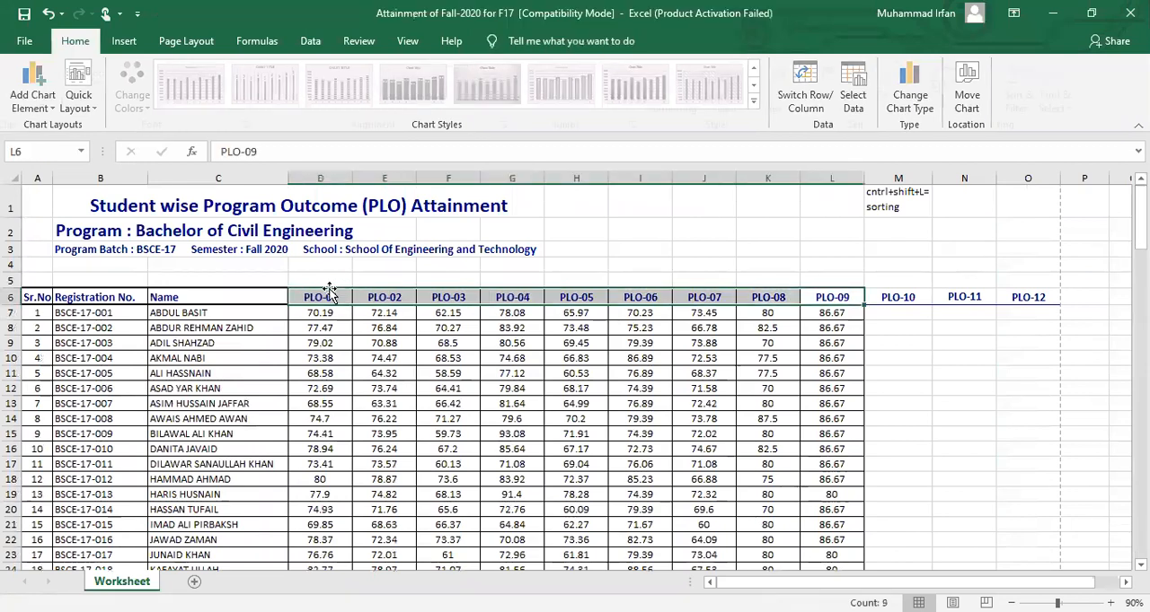
left_click_drag(1140, 216, 1140, 524)
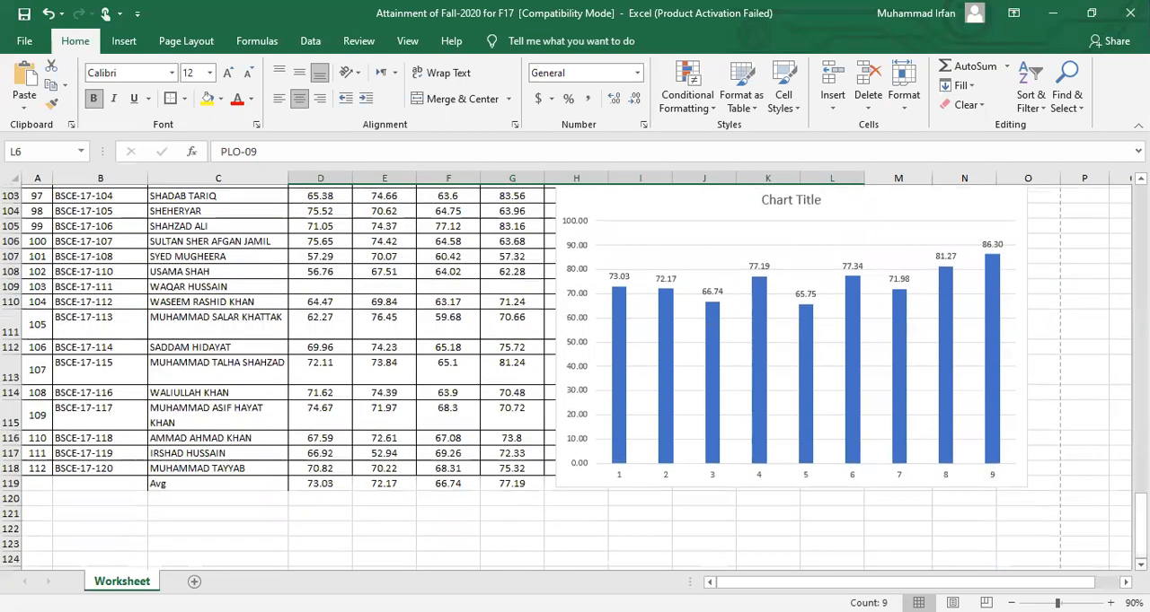
scroll(844, 251, "up", 1)
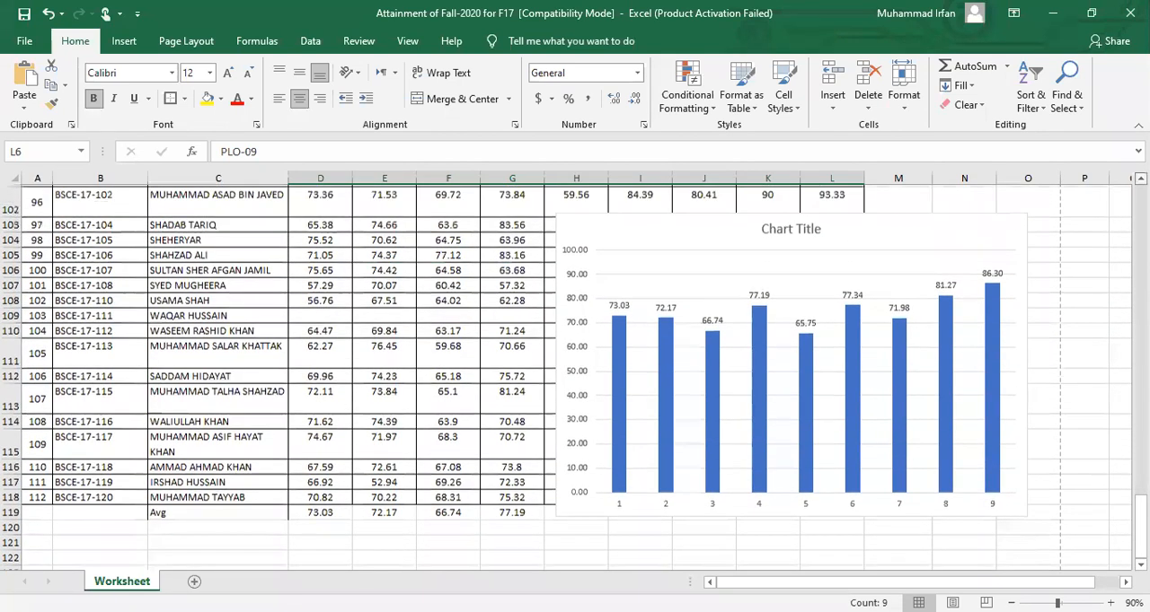
Add axis titles to the chart, keeping the data labels, and select its vertical value axis
left_click(845, 251)
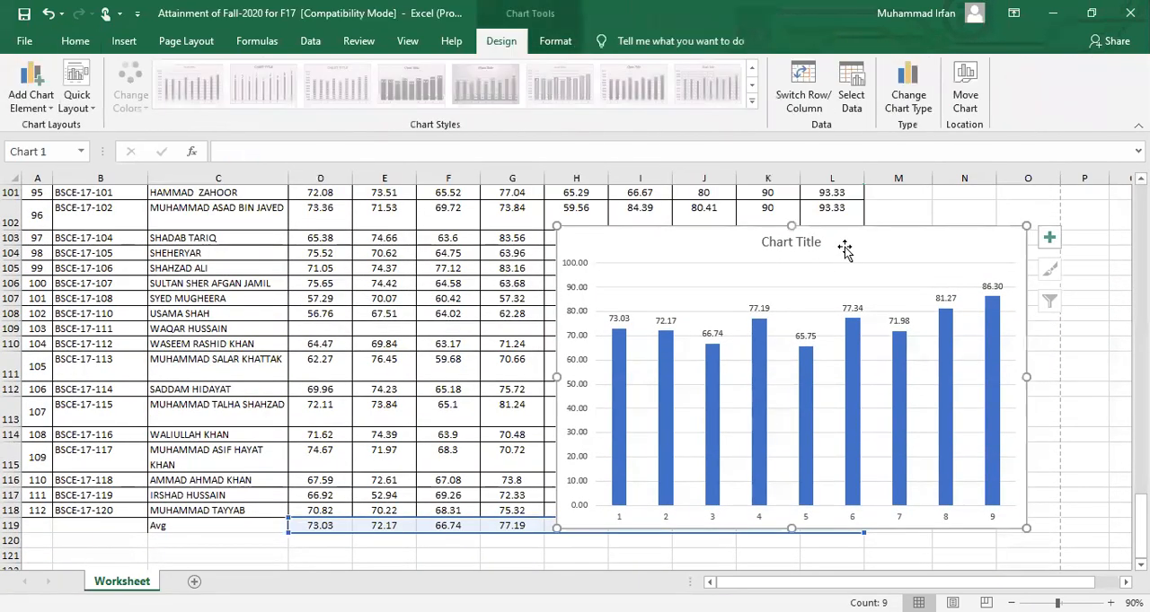
left_click(1049, 237)
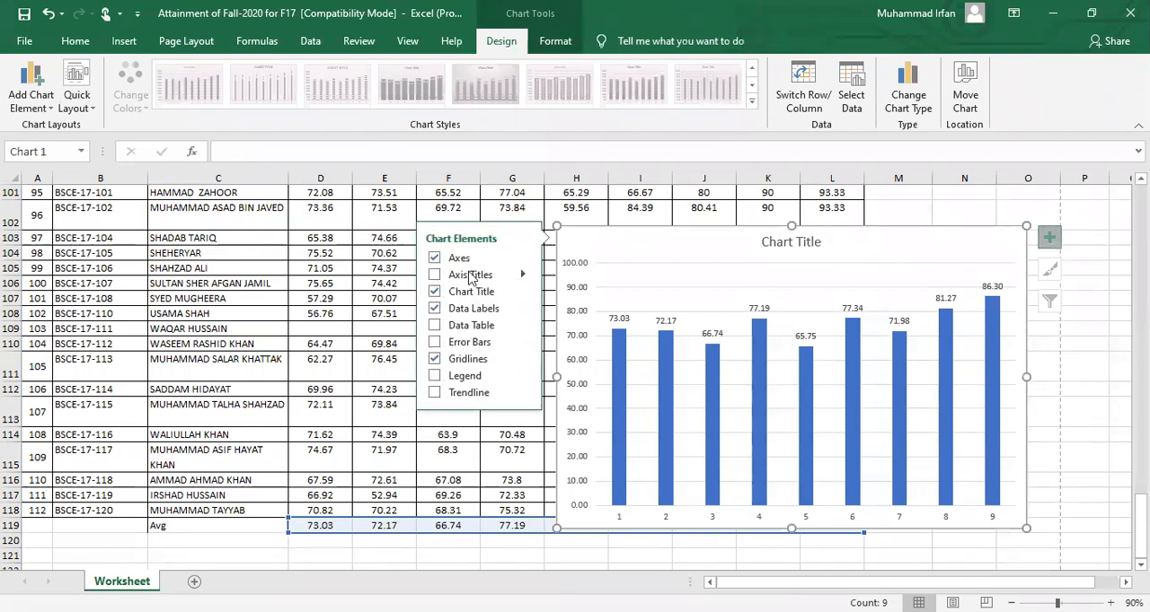
left_click(434, 274)
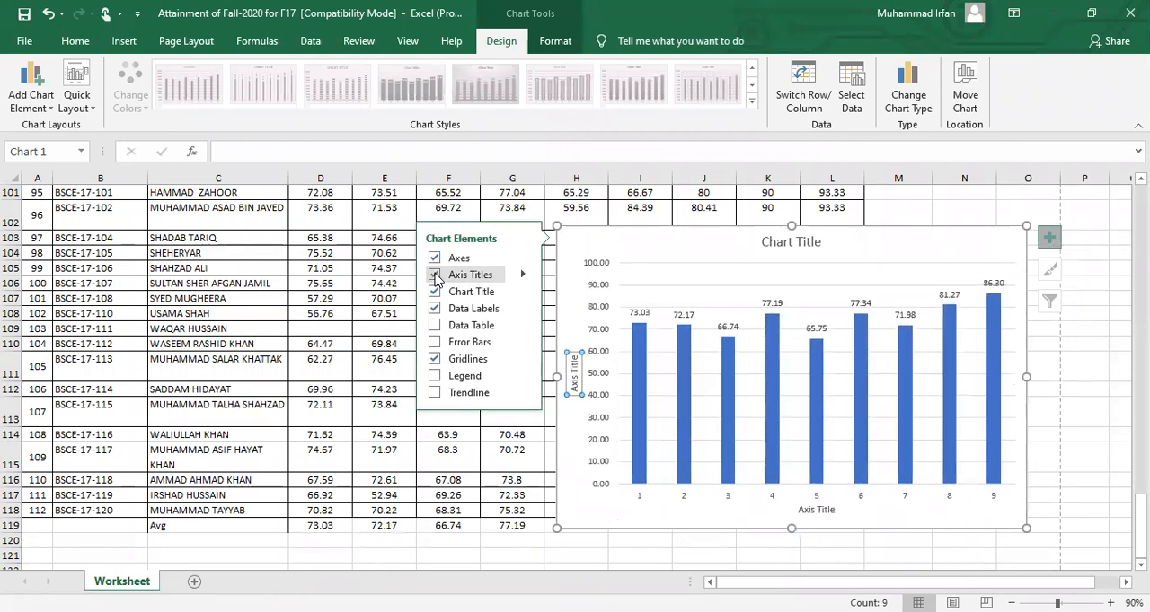
left_click(435, 309)
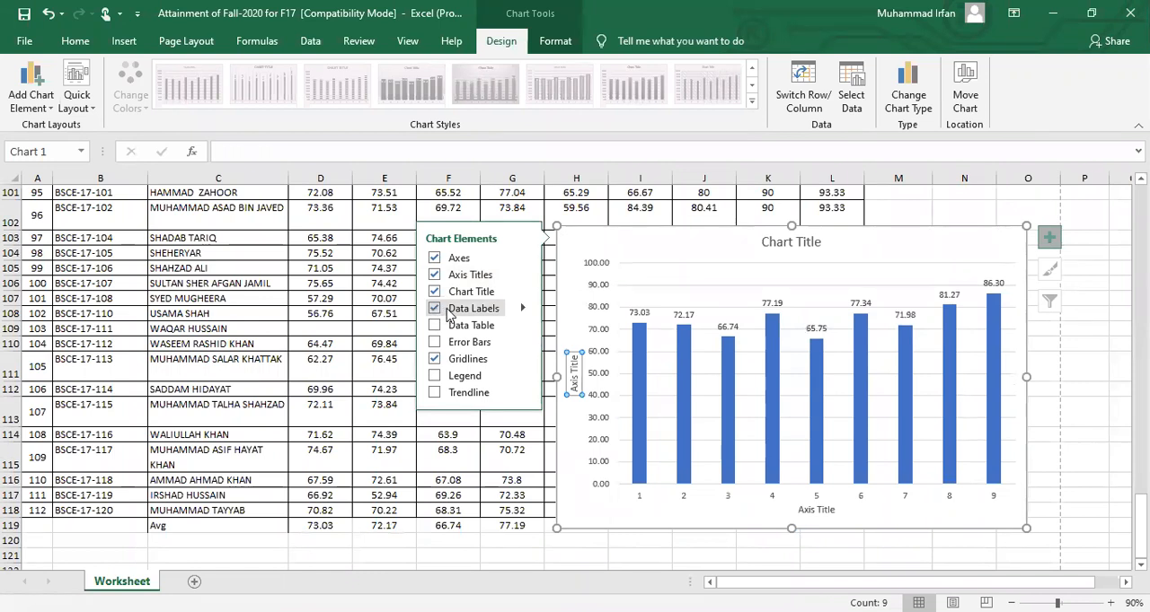
left_click(574, 249)
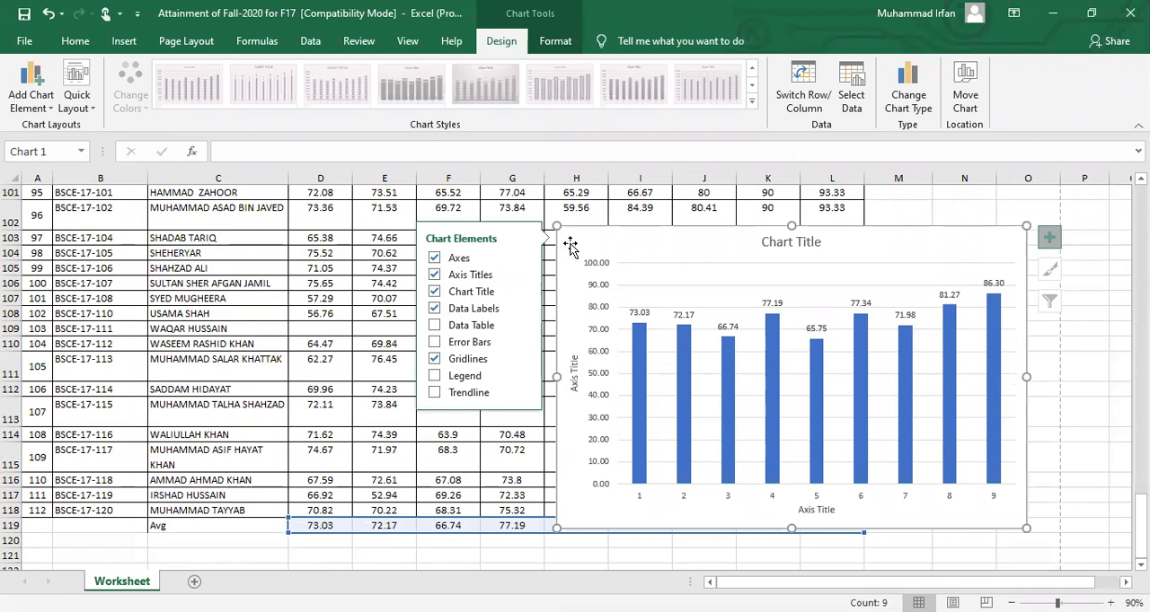
left_click(1049, 238)
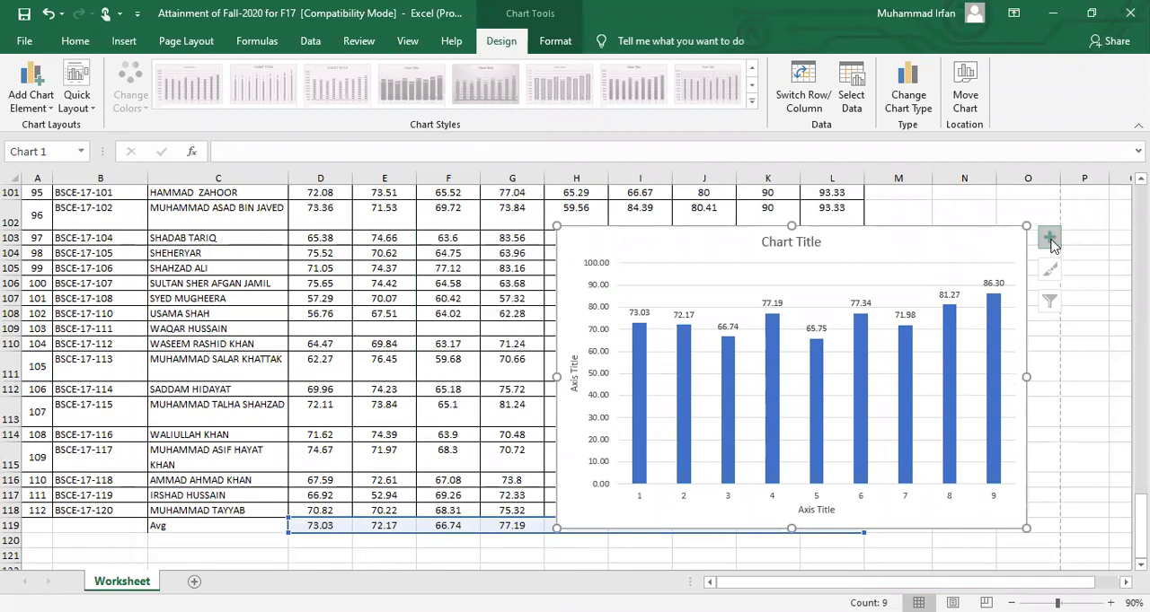
left_click(595, 271)
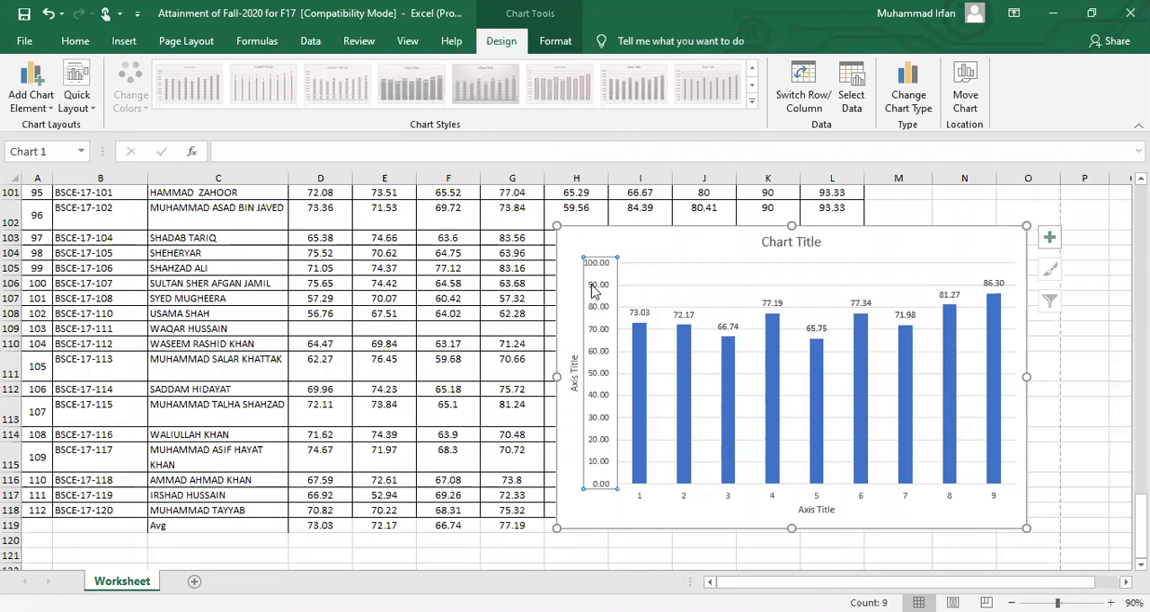
Set the major unit of the chart's vertical value axis to 5
double_click(592, 289)
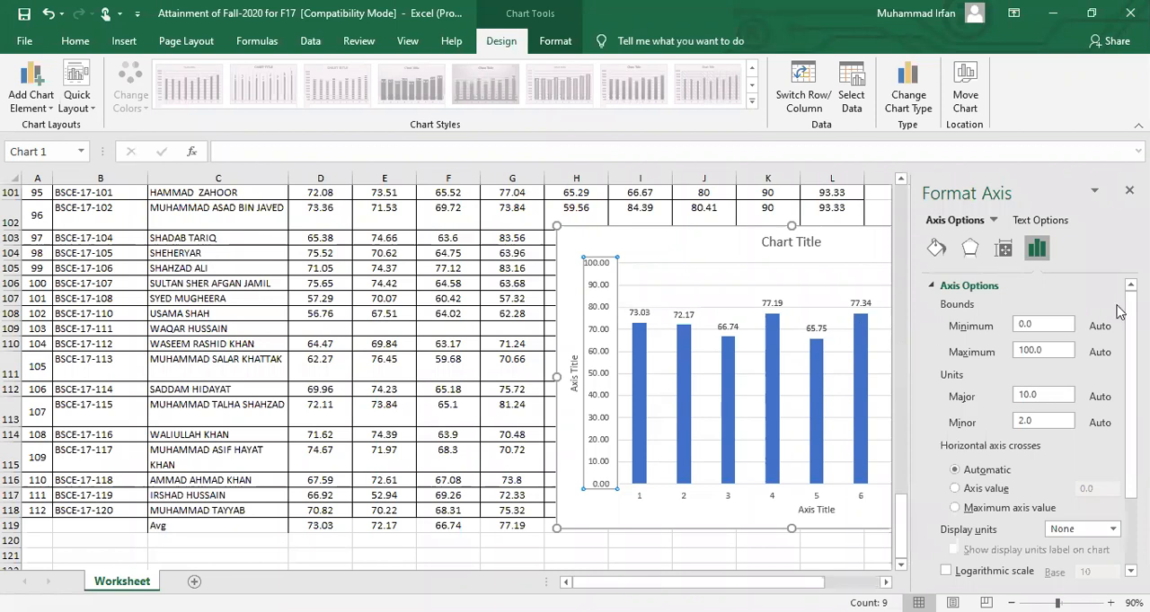
left_click(1094, 189)
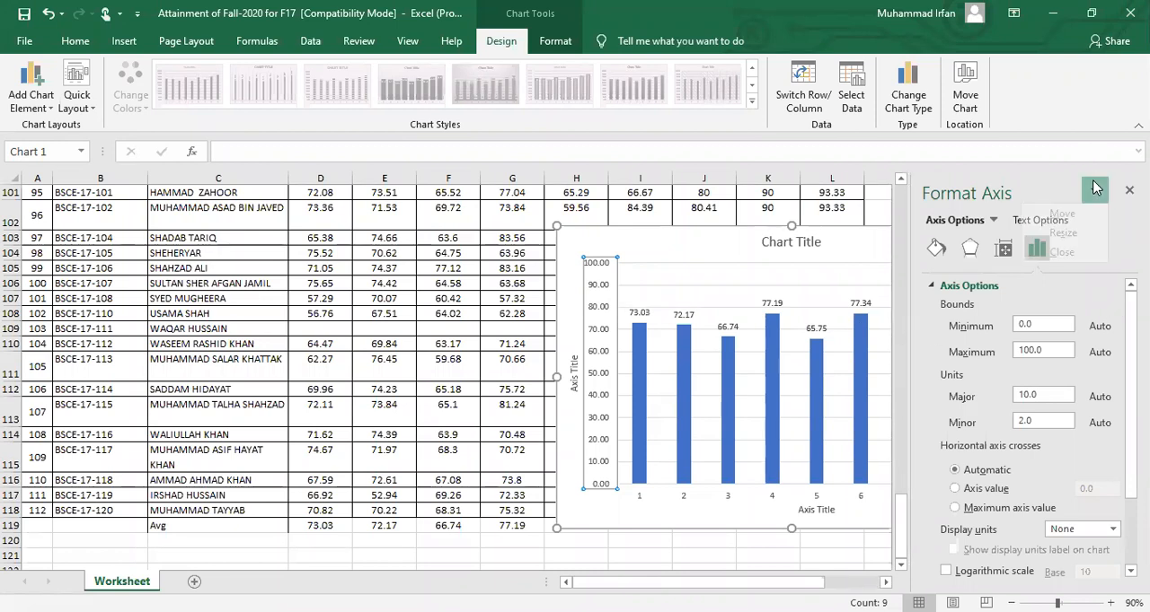
left_click(1094, 187)
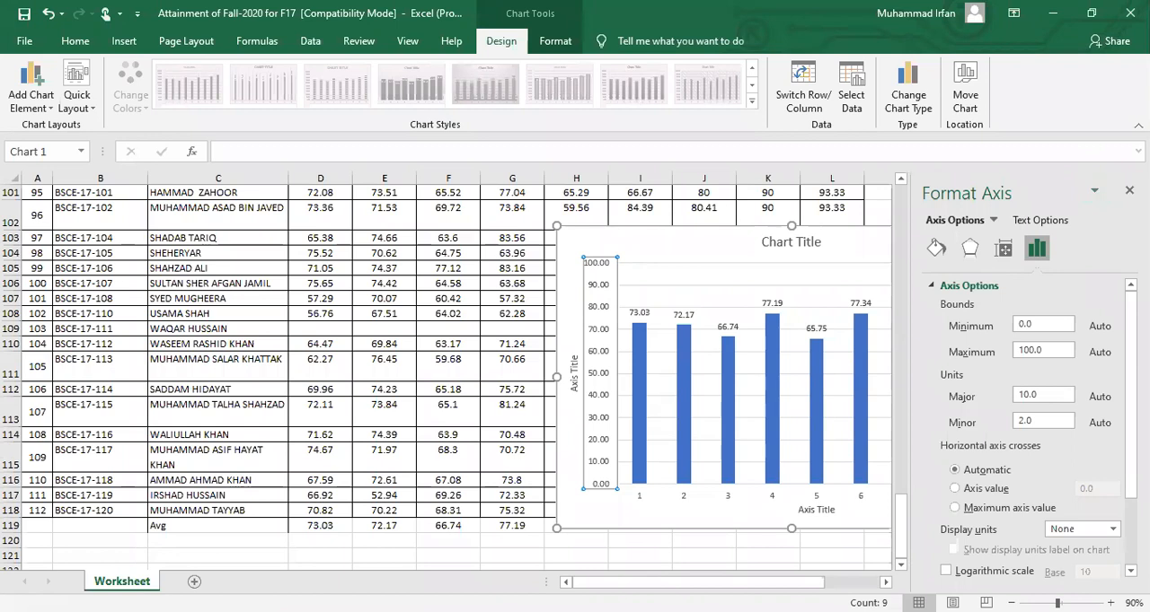
scroll(1038, 427, "down", 2)
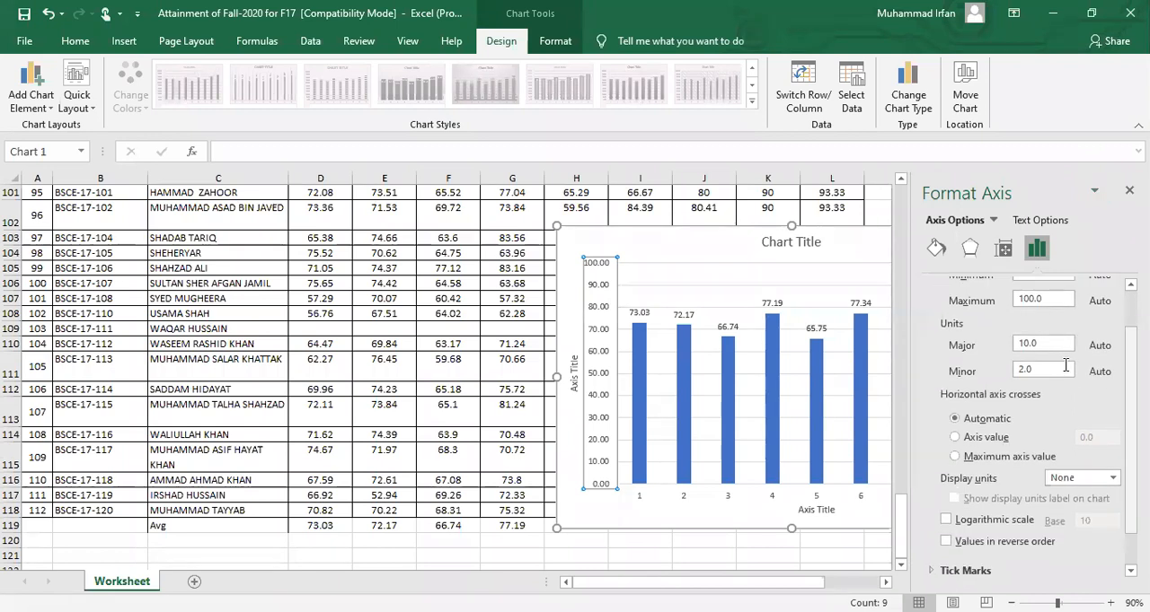
left_click(1026, 345)
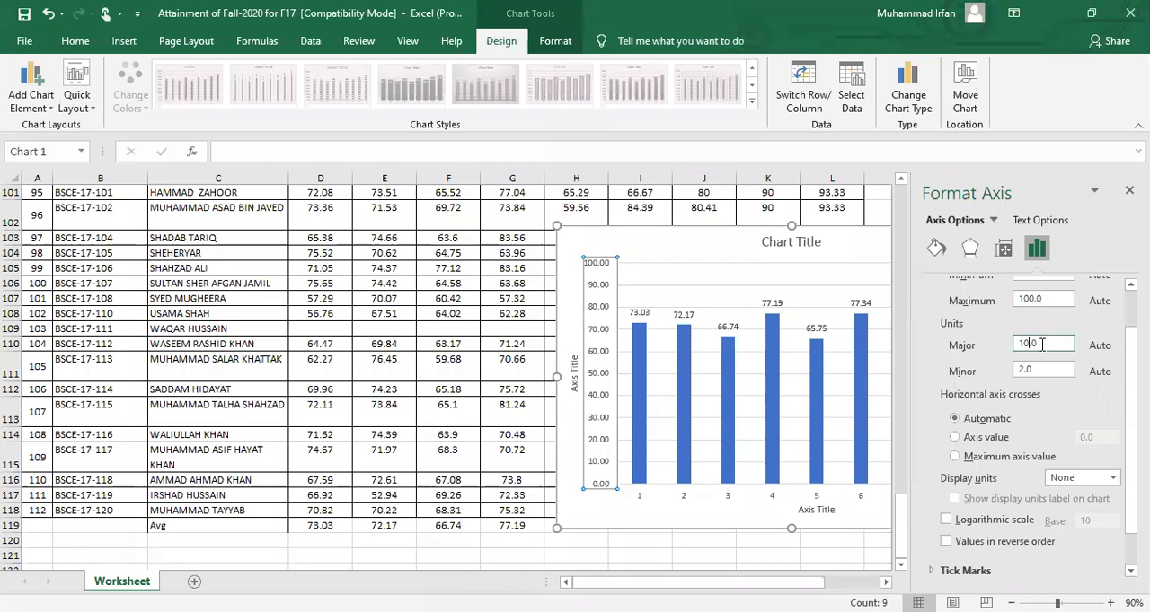
key("BackSpace")
key("BackSpace")
key("BackSpace")
type(".")
type("5")
key("Return")
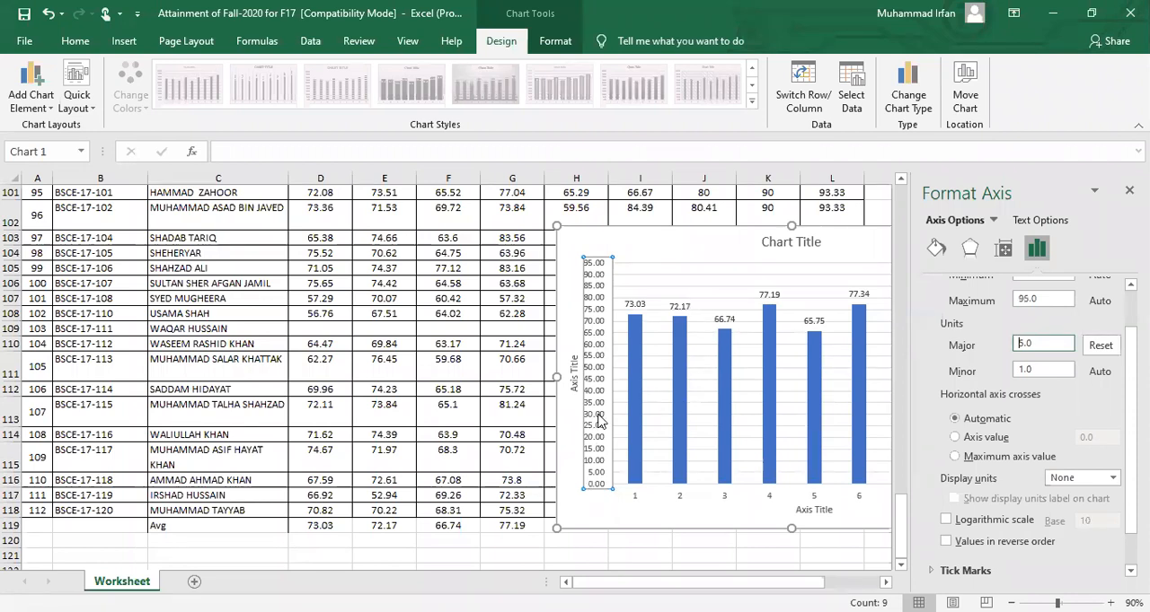
Set the major unit of the vertical value axis to 10
key("Delete")
key("Delete")
key("Delete")
type("1")
key("Return")
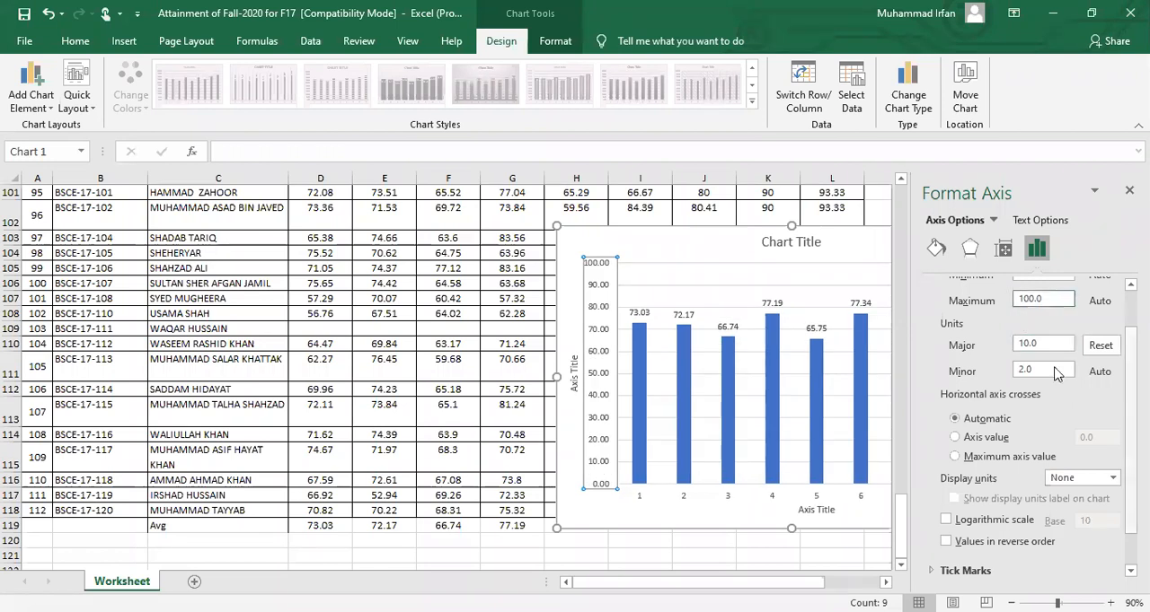
Set the maximum bound of the vertical value axis to 120 and close the axis formatting options
scroll(1033, 363, "up", 1)
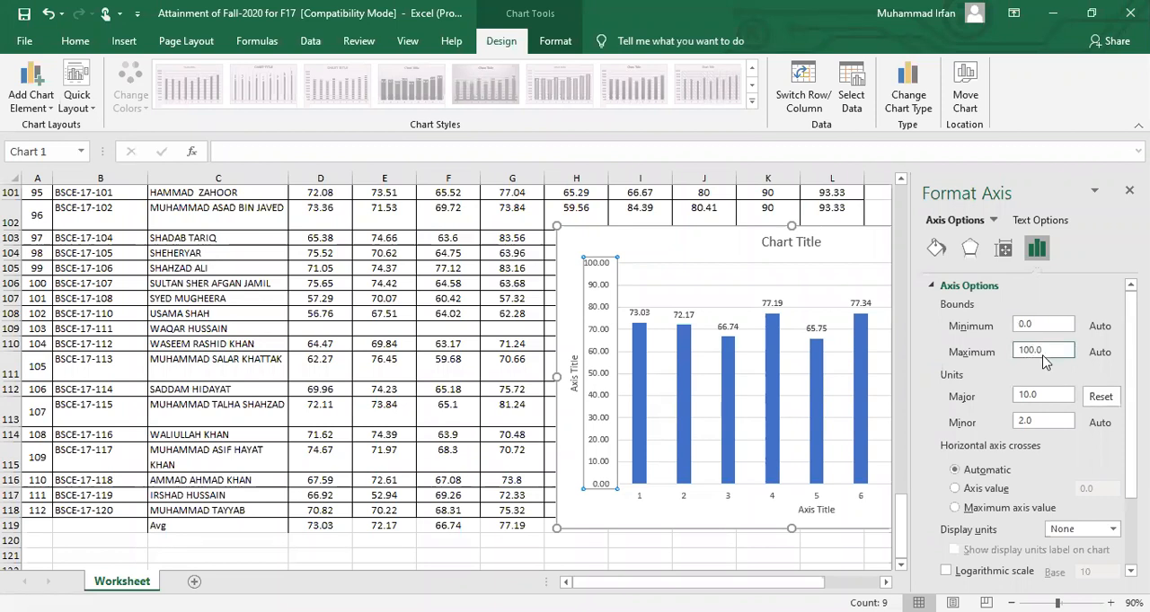
key("BackSpace")
key("BackSpace")
type("20")
key("Return")
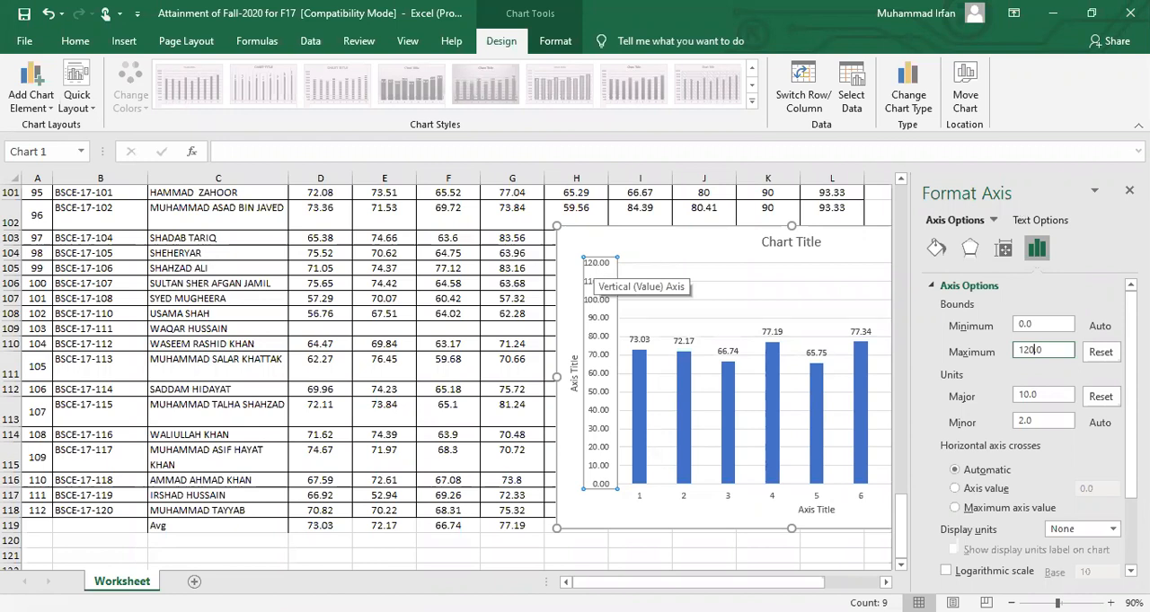
left_click(1129, 191)
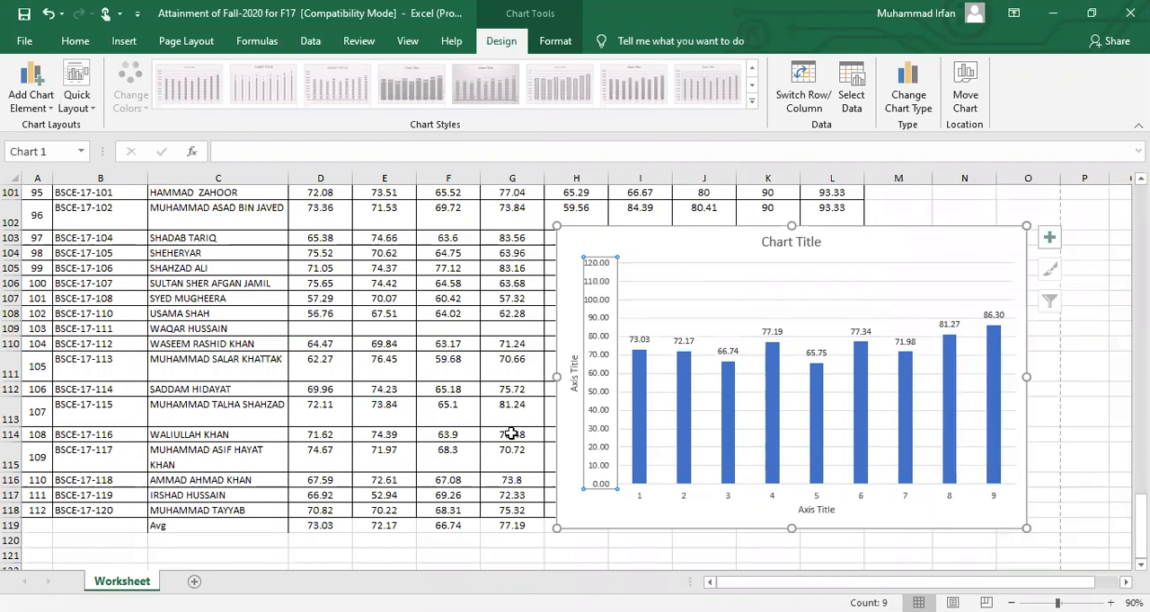
Review the formatting options of the chart's horizontal category axis and vertical value axis
left_click(684, 499)
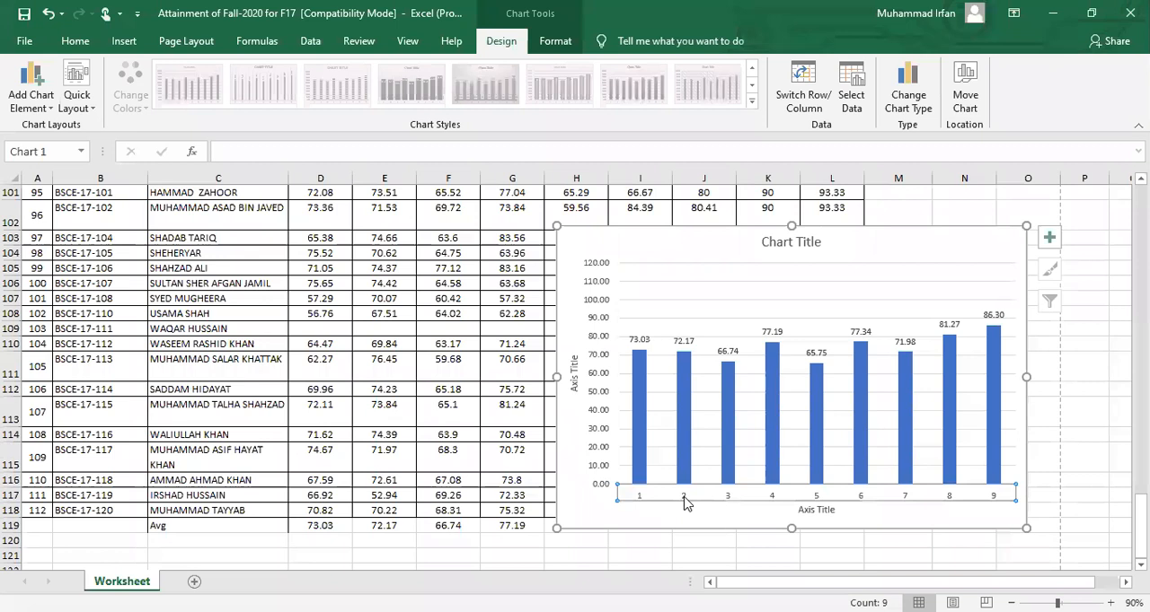
double_click(683, 500)
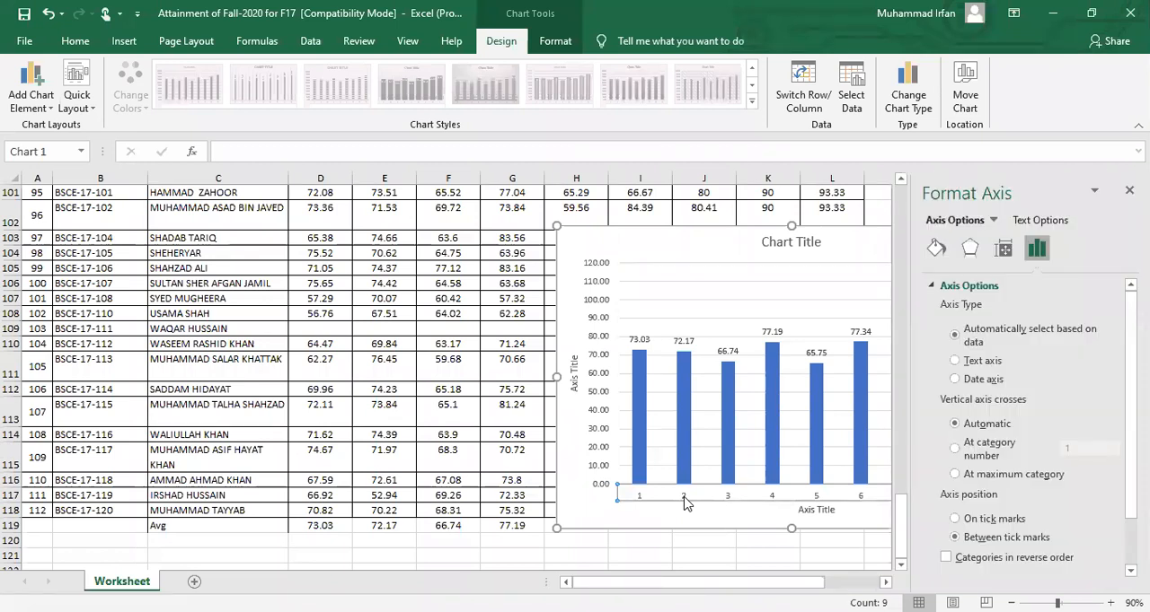
left_click(592, 400)
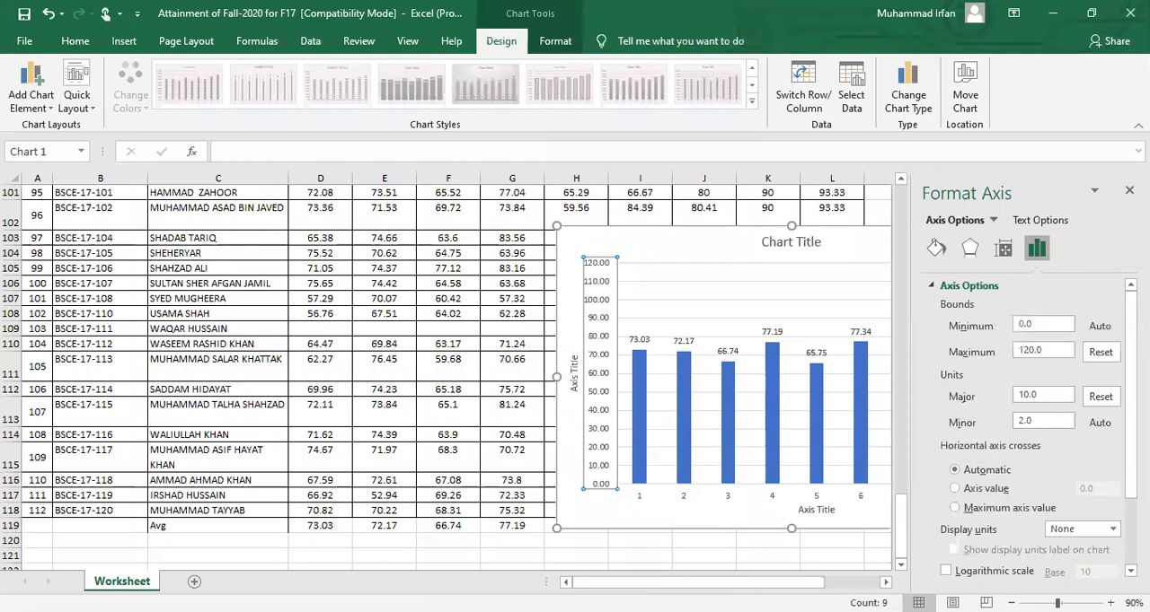
left_click(1129, 190)
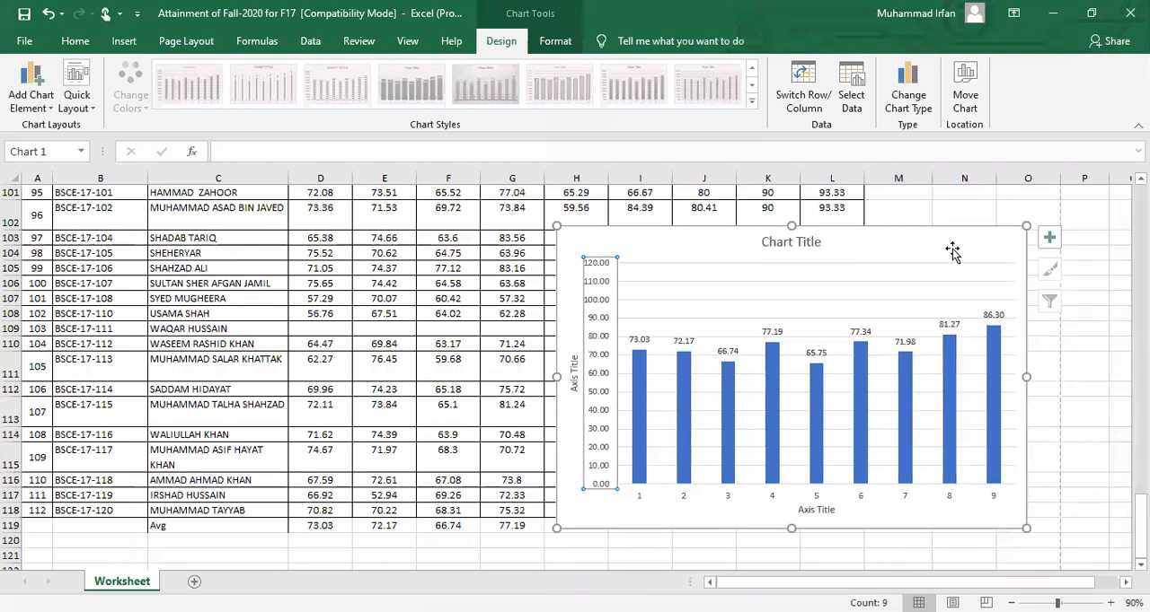
Change the chart's horizontal axis title to "PLOs"
left_click(821, 512)
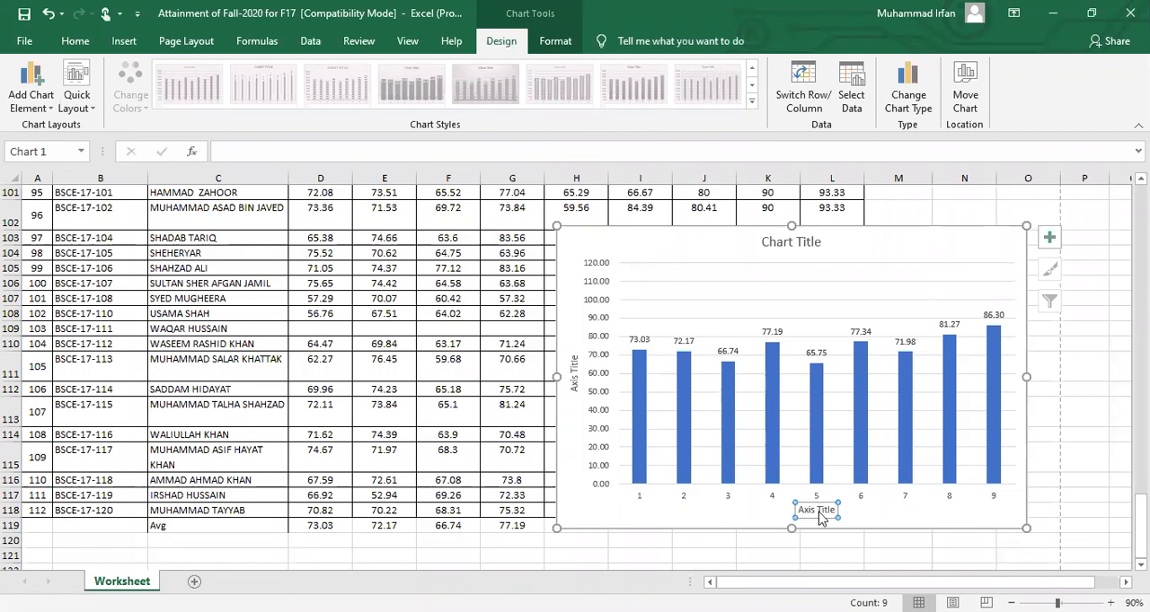
triple_click(819, 517)
type("PLOs")
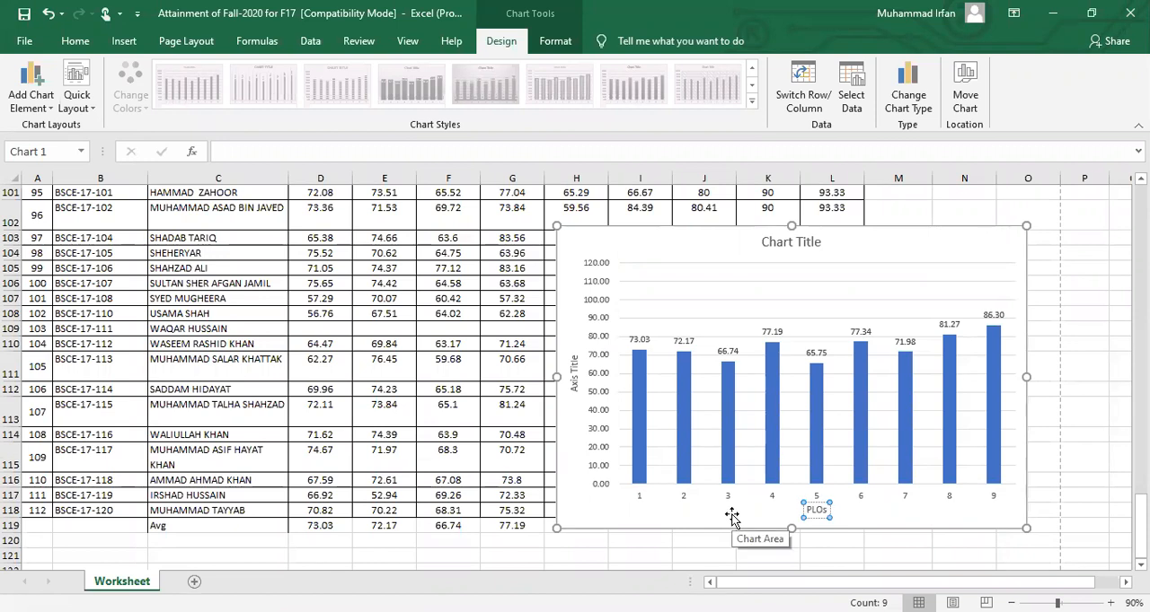
Change the chart's vertical axis title to "Attainment %"
left_click(573, 370)
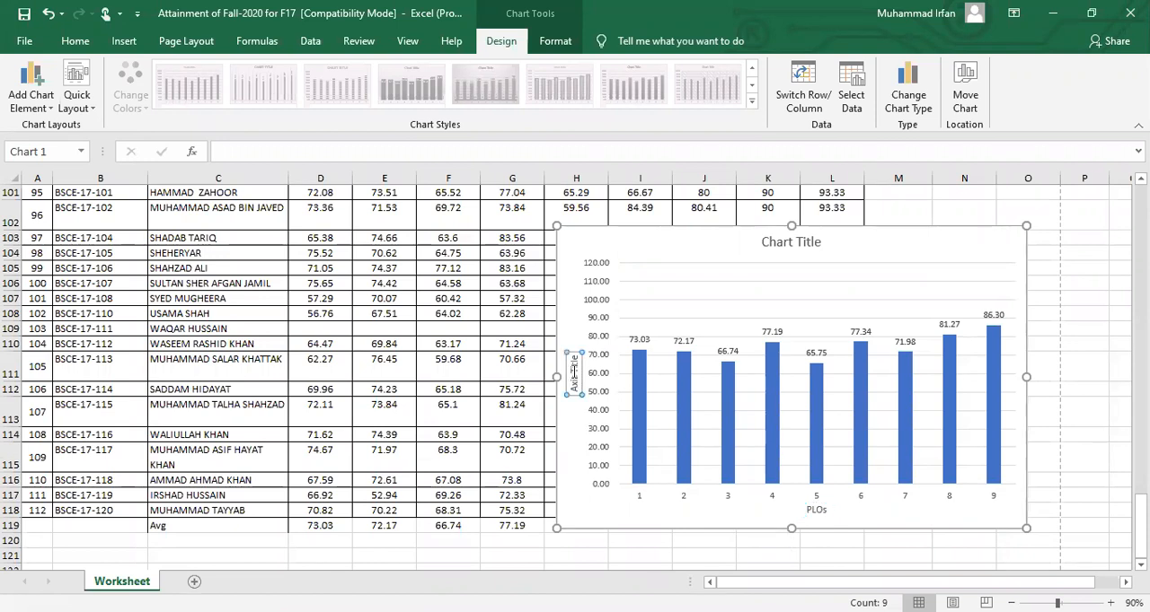
triple_click(574, 377)
key("BackSpace")
type("Attainme")
type("nt 5")
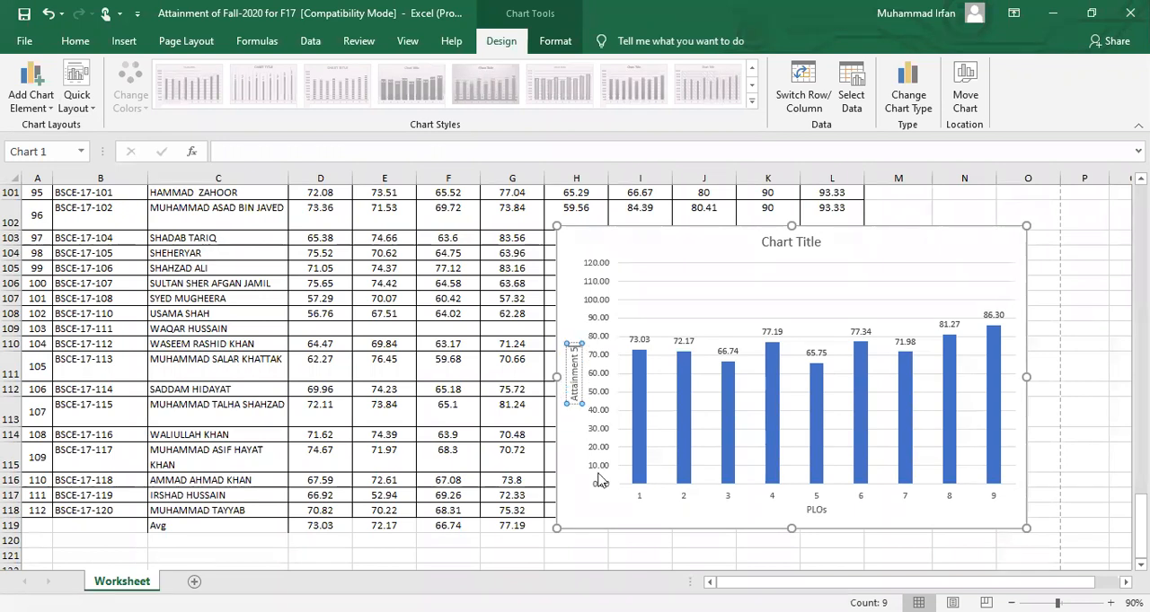
key("BackSpace")
key("BackSpace")
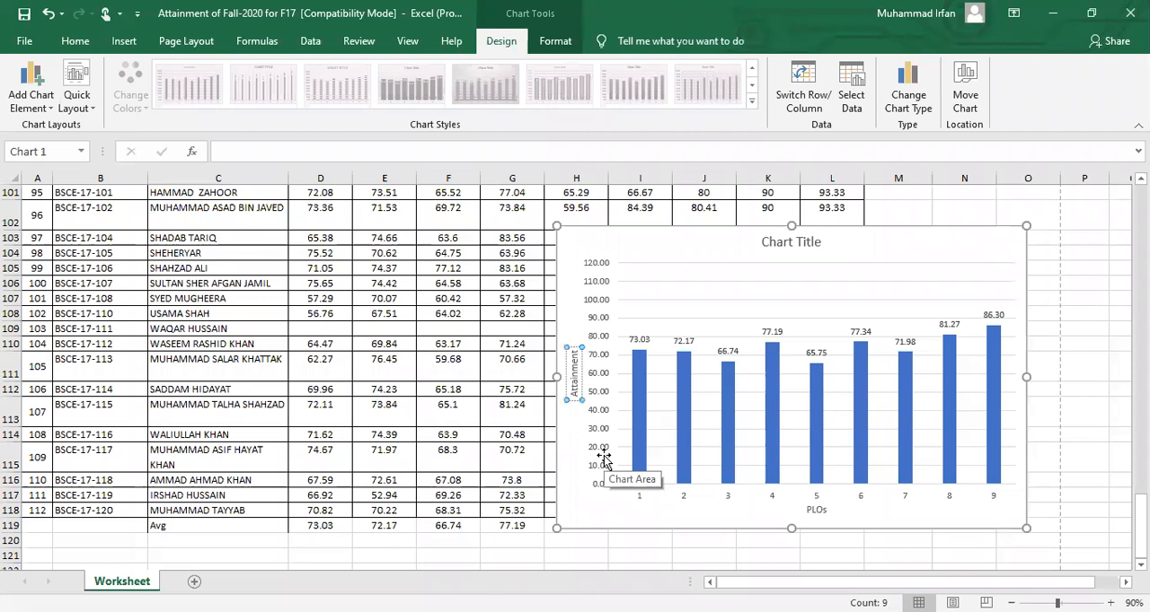
type("%")
left_click(626, 525)
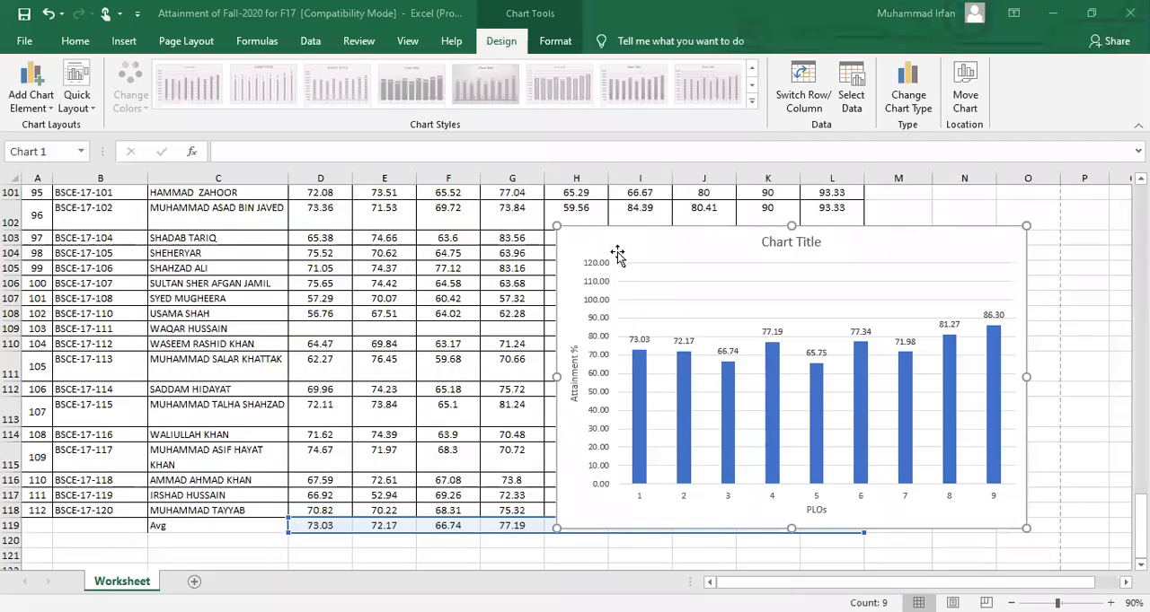
Switch the rows and columns in the chart's data source and apply the change
left_click(616, 252)
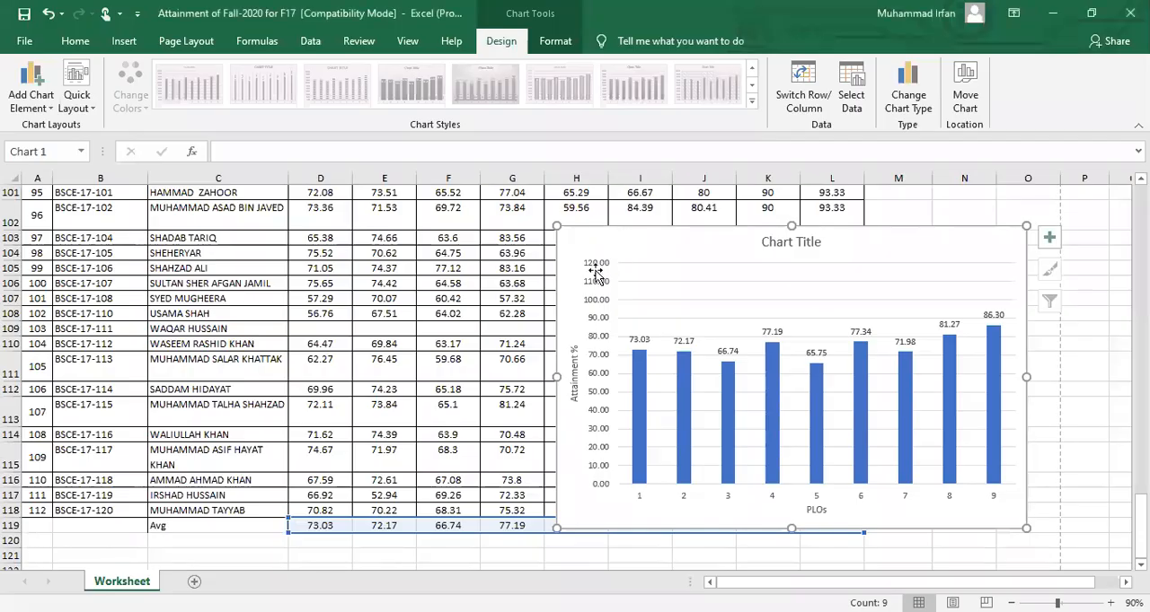
right_click(687, 242)
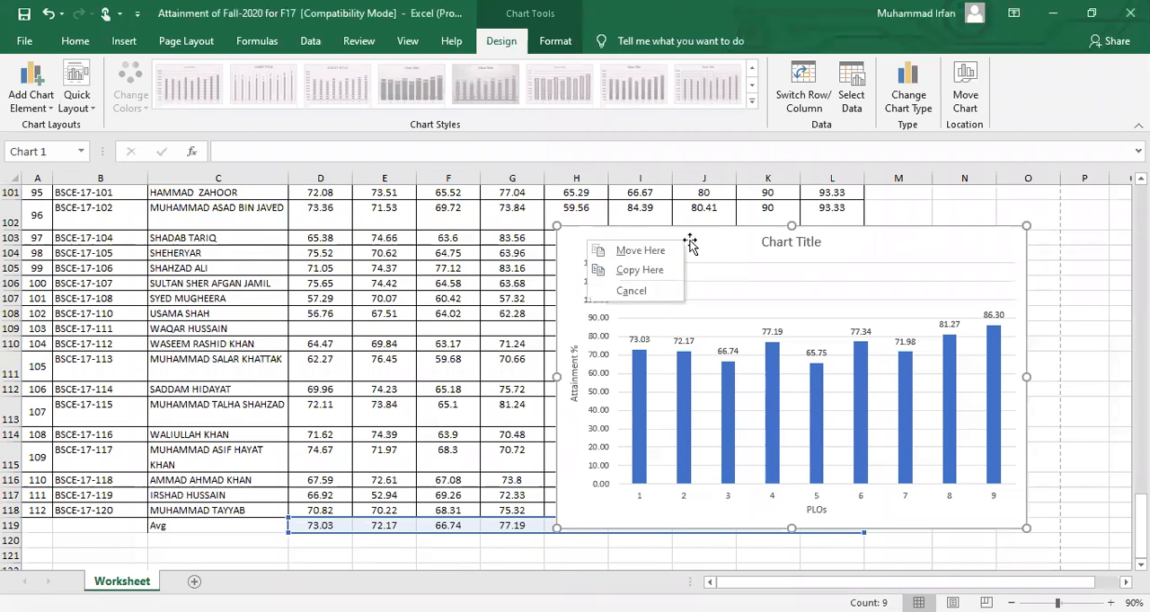
key("Escape")
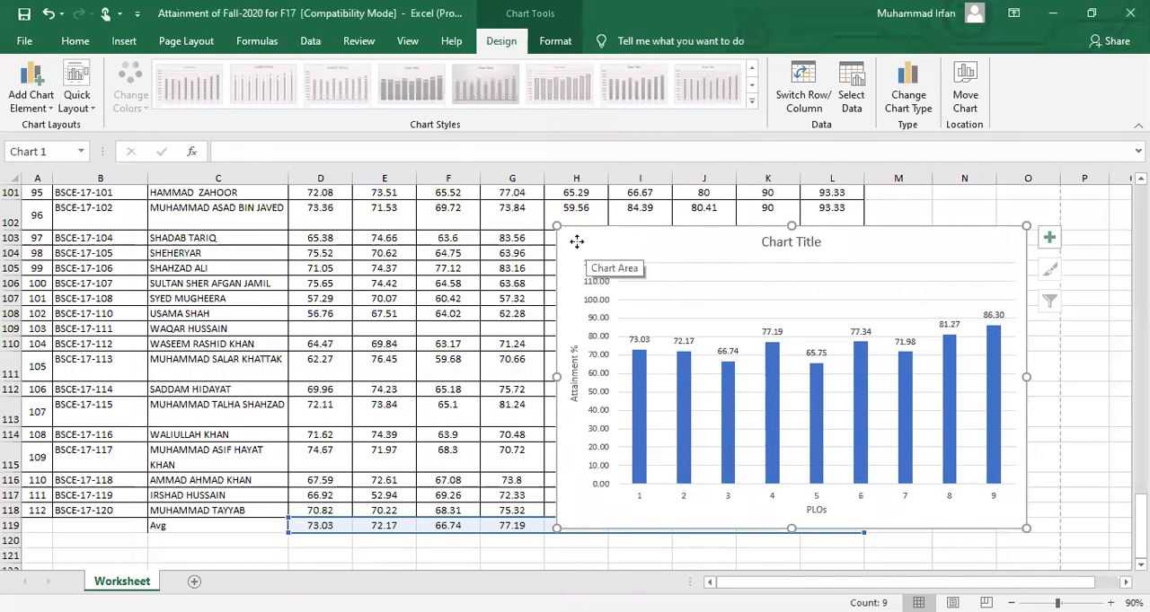
right_click(578, 235)
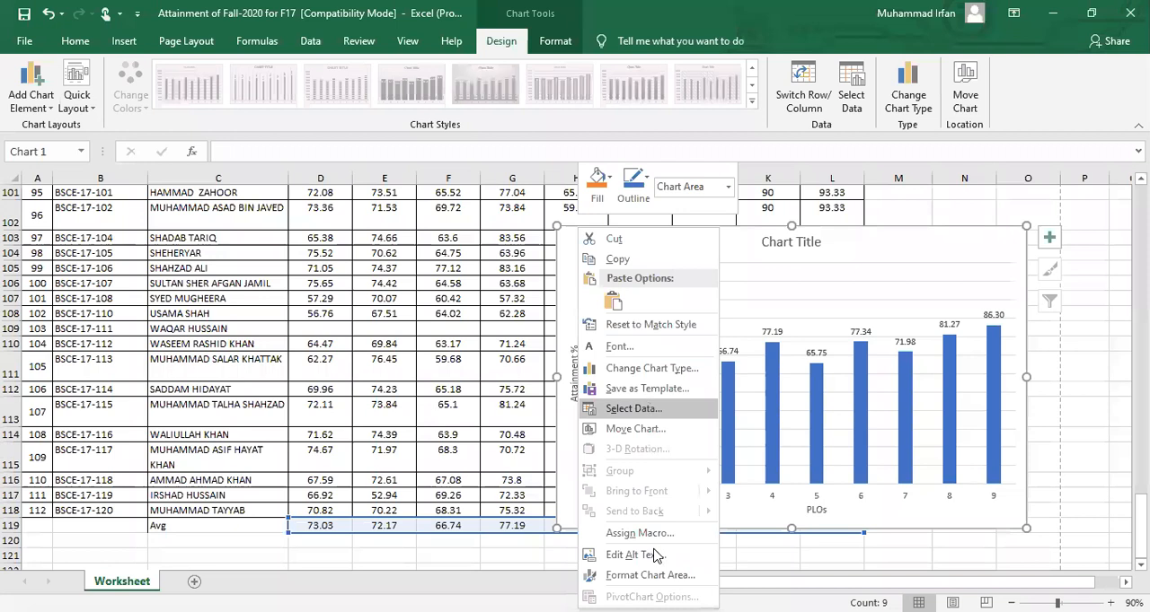
left_click(679, 414)
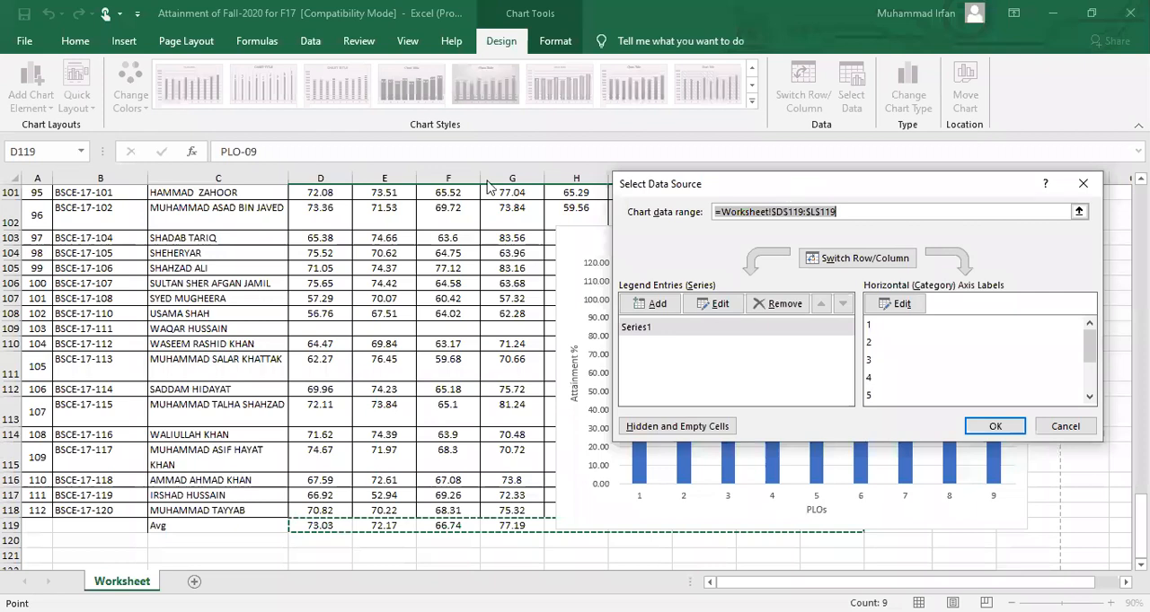
left_click_drag(783, 187, 486, 181)
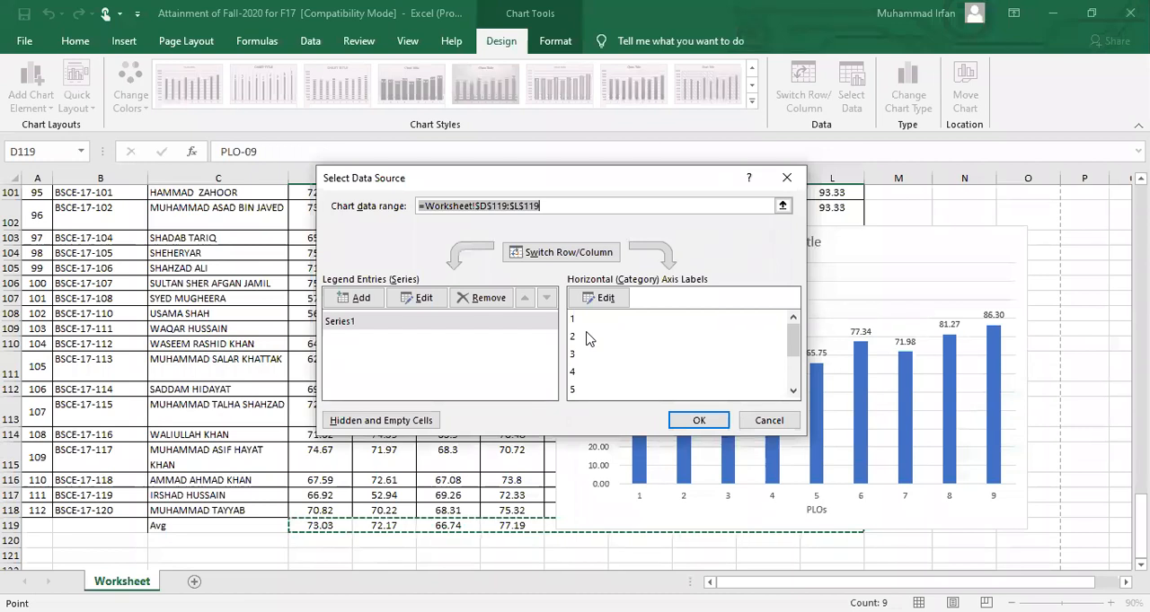
left_click(561, 255)
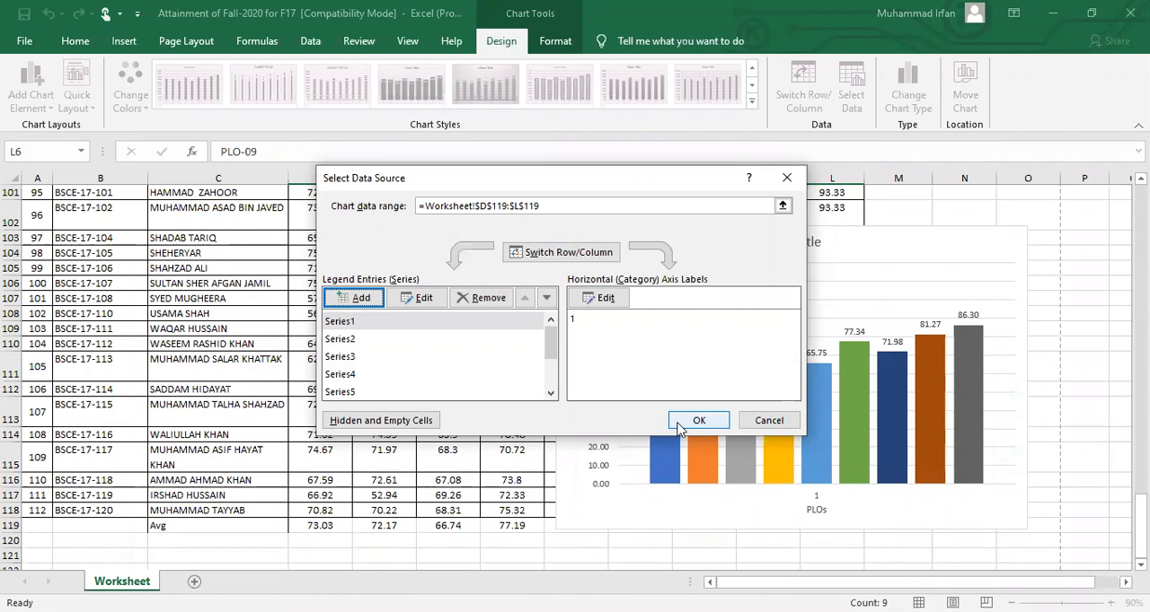
left_click(697, 420)
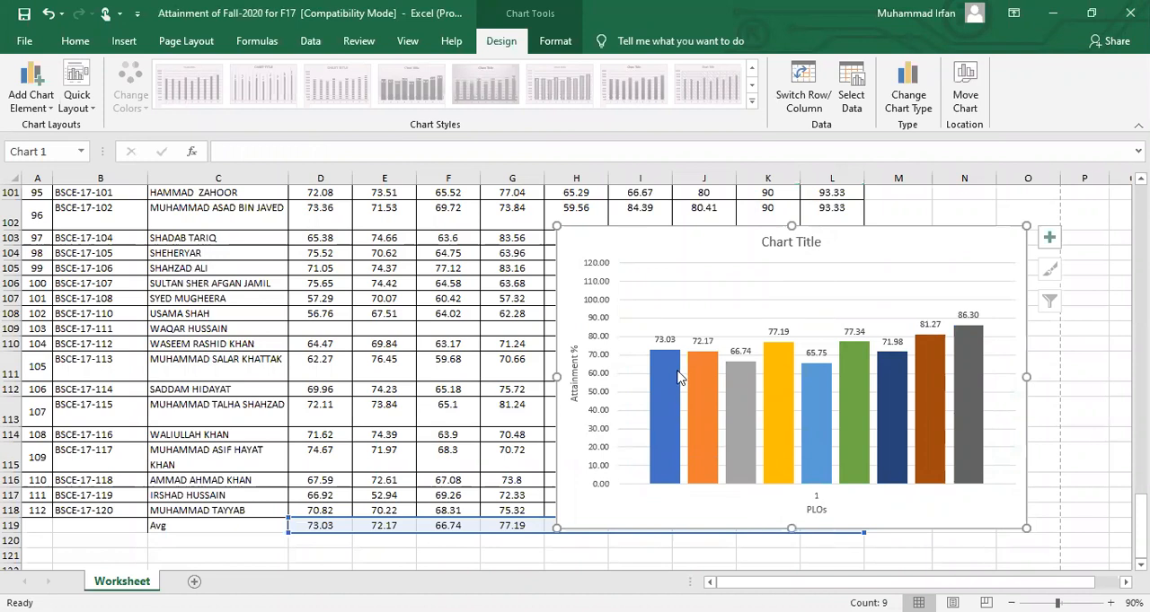
right_click(683, 419)
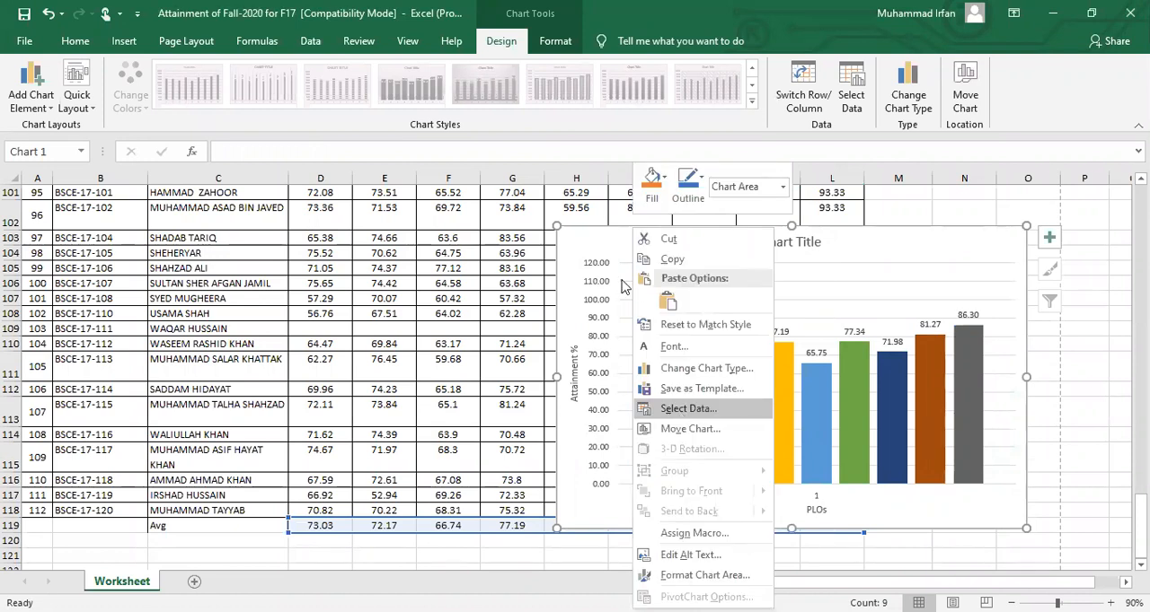
key("Return")
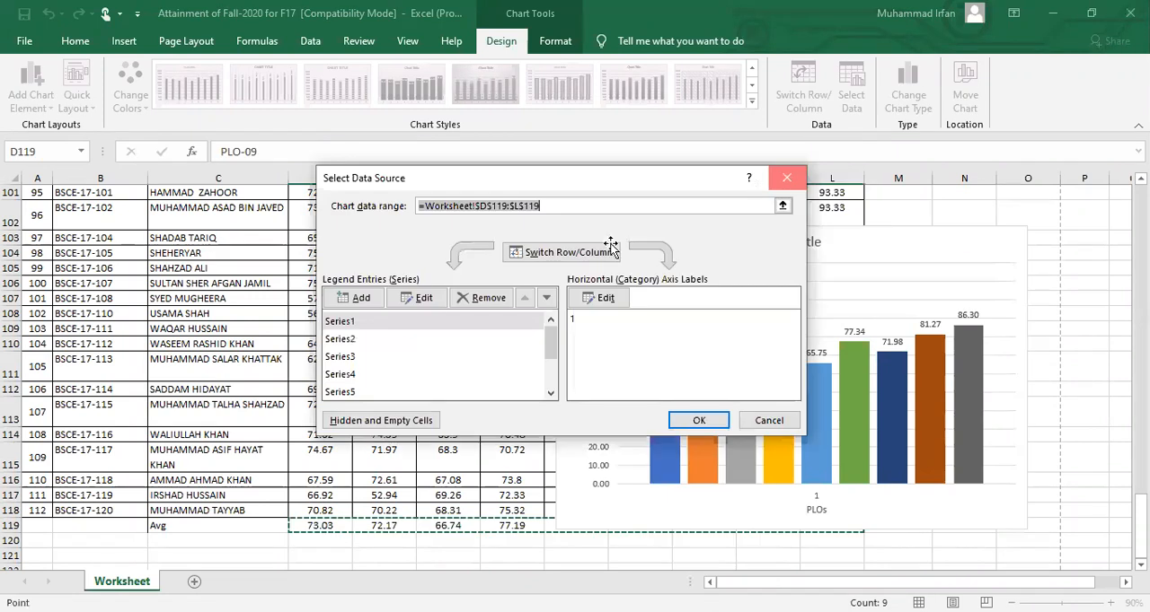
left_click(787, 178)
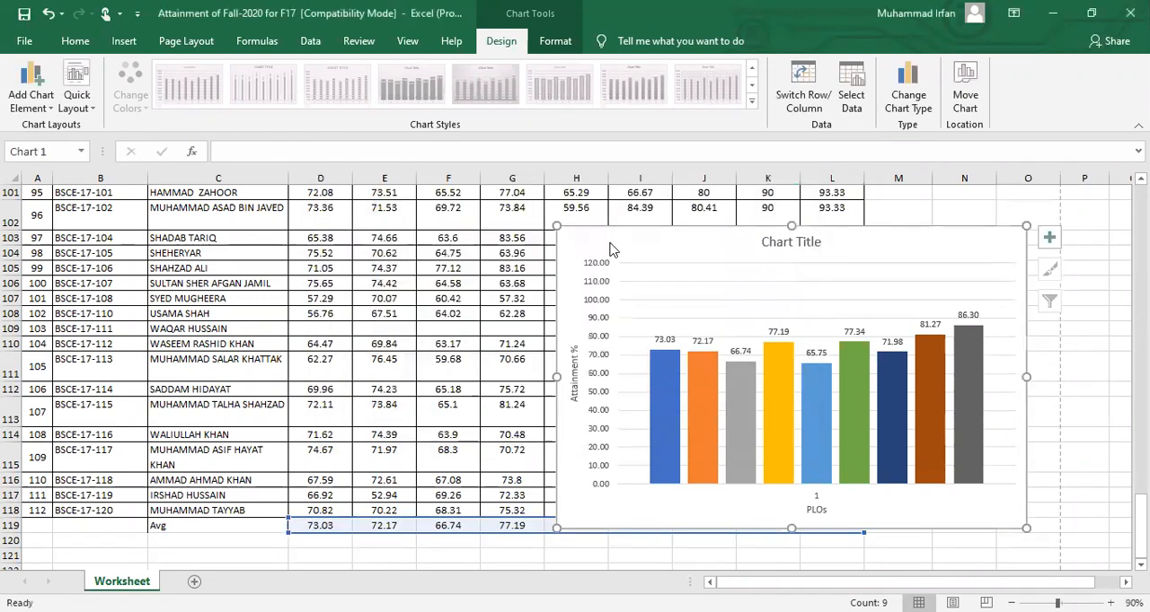
Switch the rows and columns in the chart's data source so the nine averages form a single series
right_click(610, 245)
key("Escape")
right_click(643, 420)
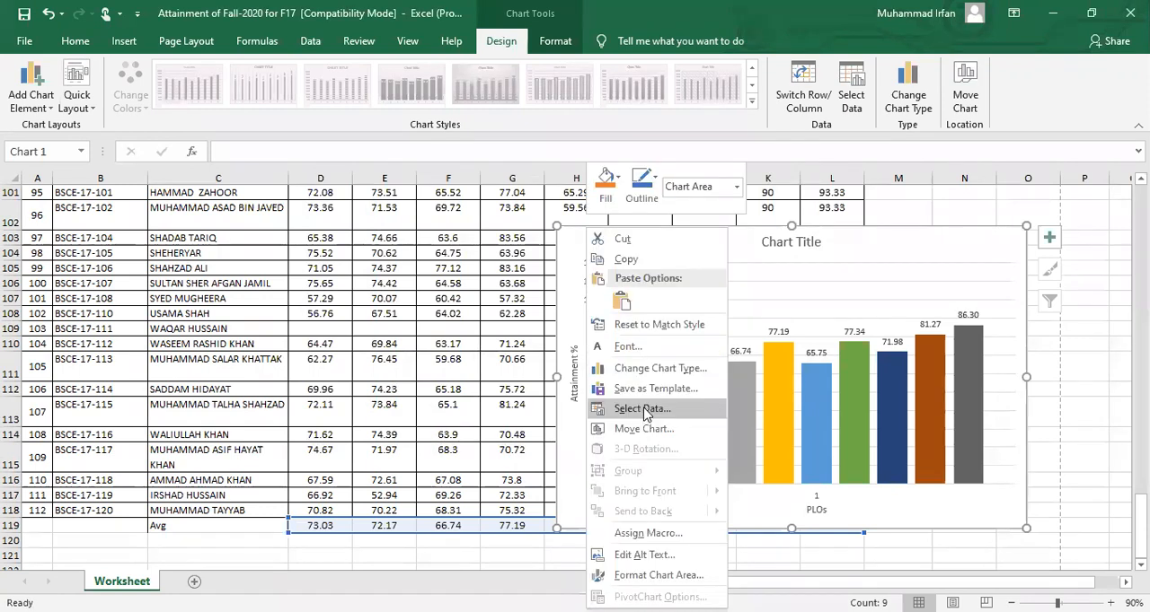
left_click(644, 409)
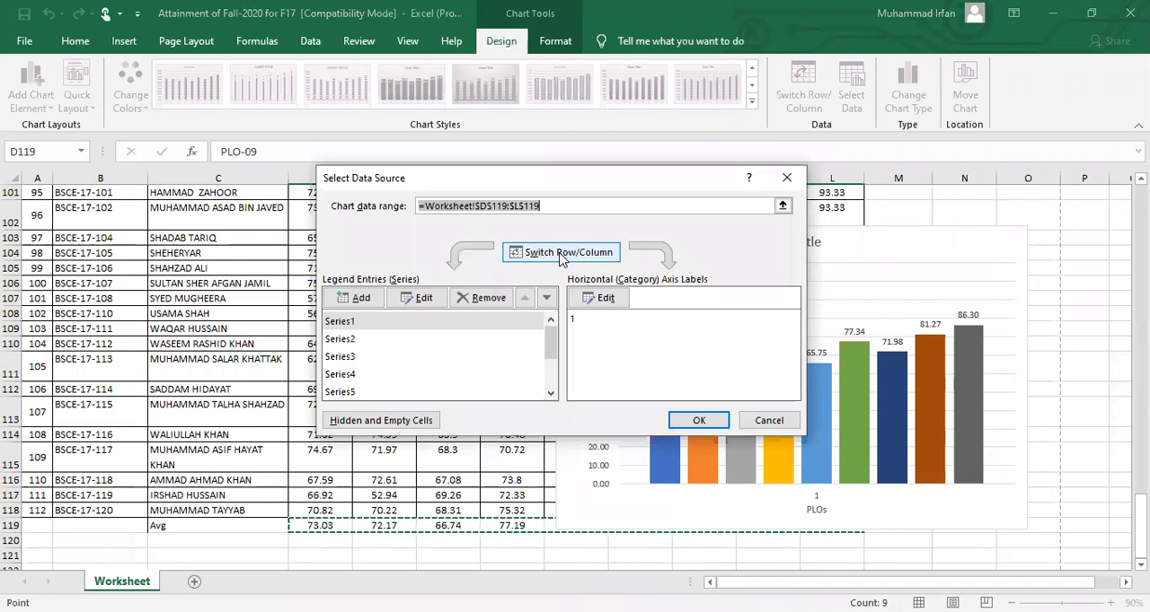
left_click(561, 258)
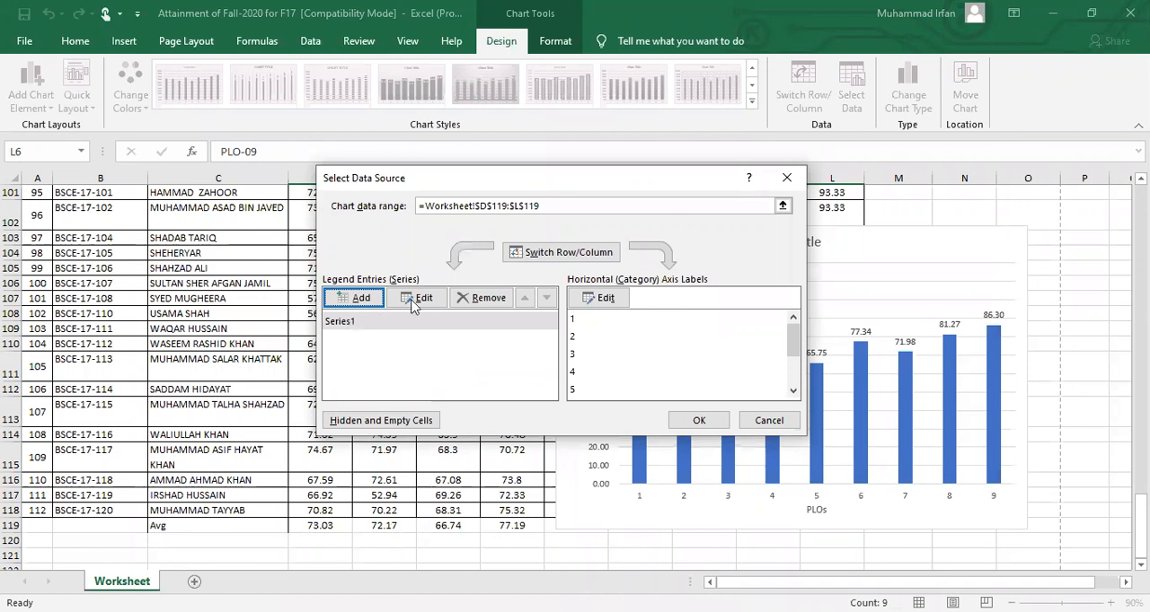
Name the chart's data series "PLOs" and apply the data source changes
left_click(362, 325)
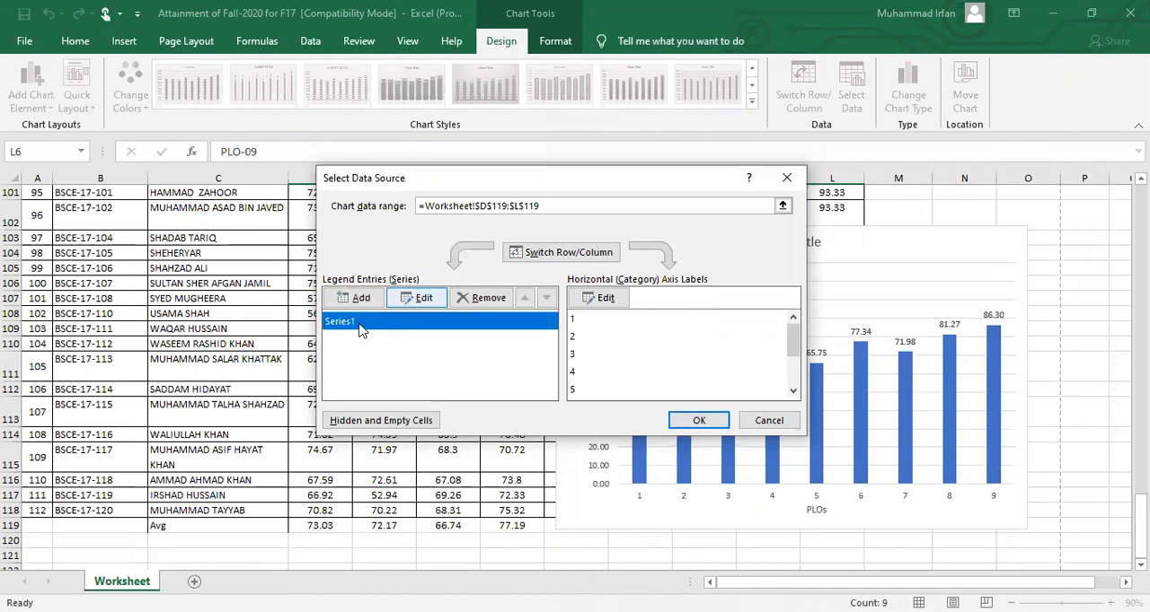
left_click(415, 300)
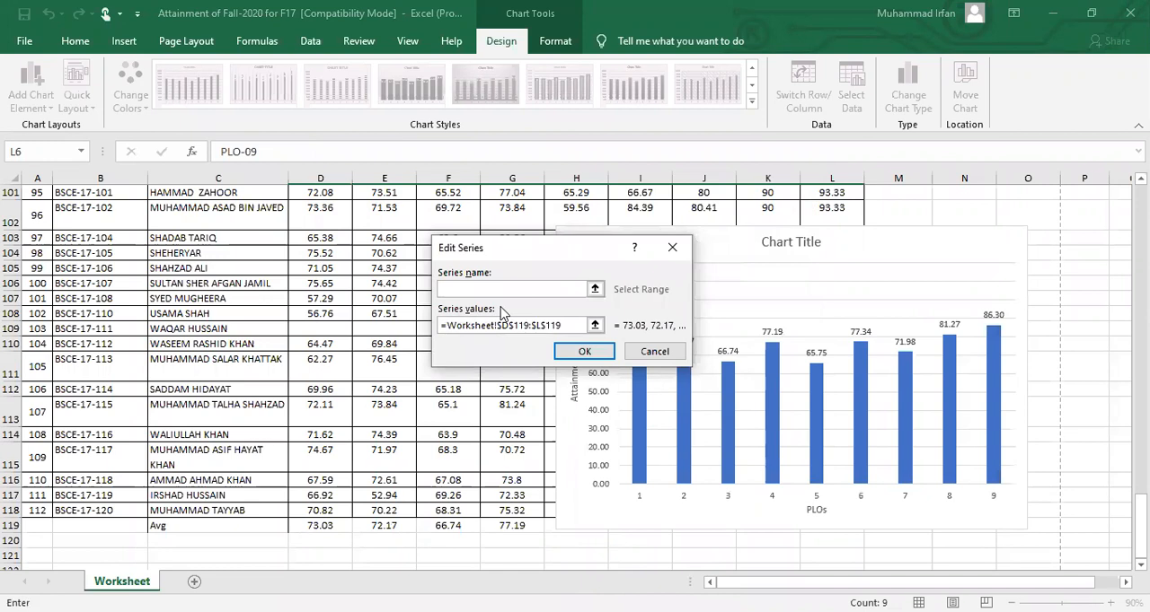
type("PLOs")
left_click(581, 352)
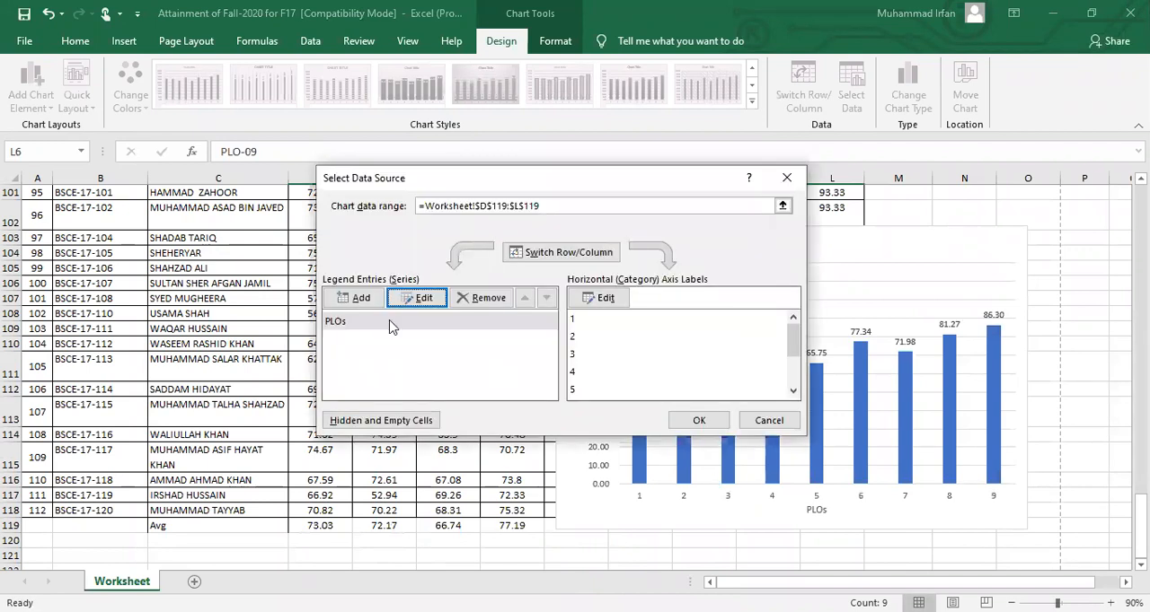
left_click(350, 325)
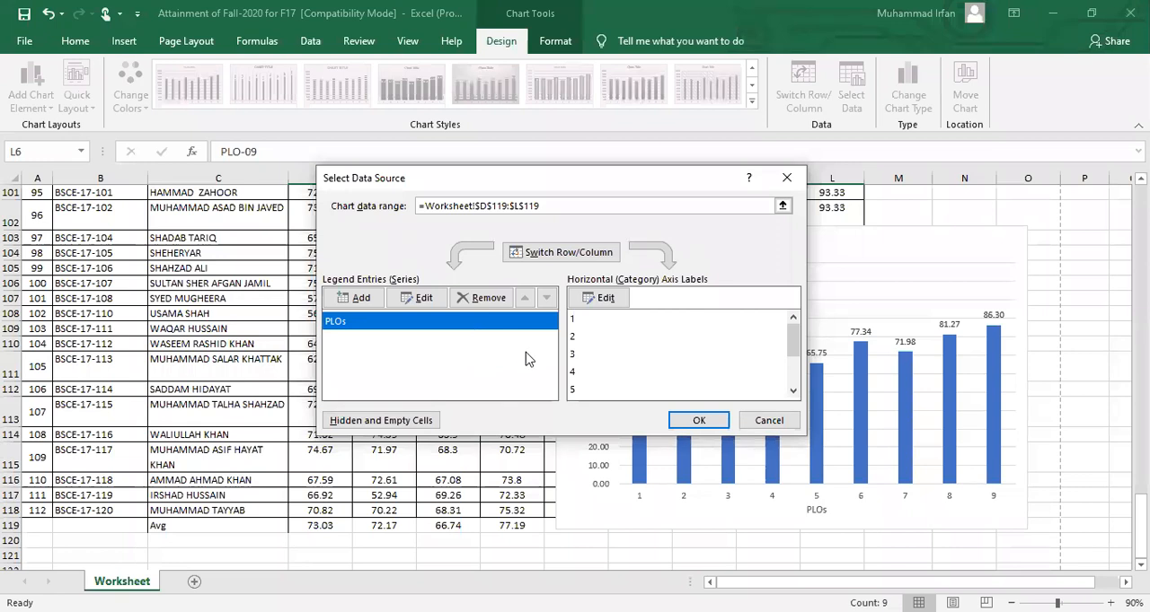
left_click(699, 422)
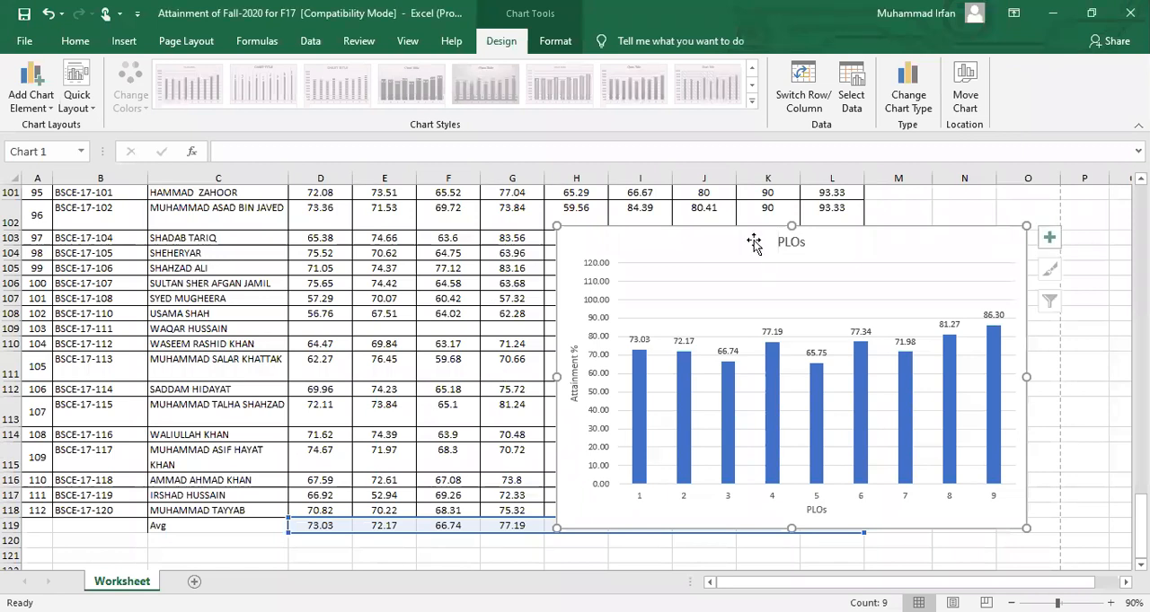
Delete the PLO averages chart and select blocks of the student marks it was covering
key("Delete")
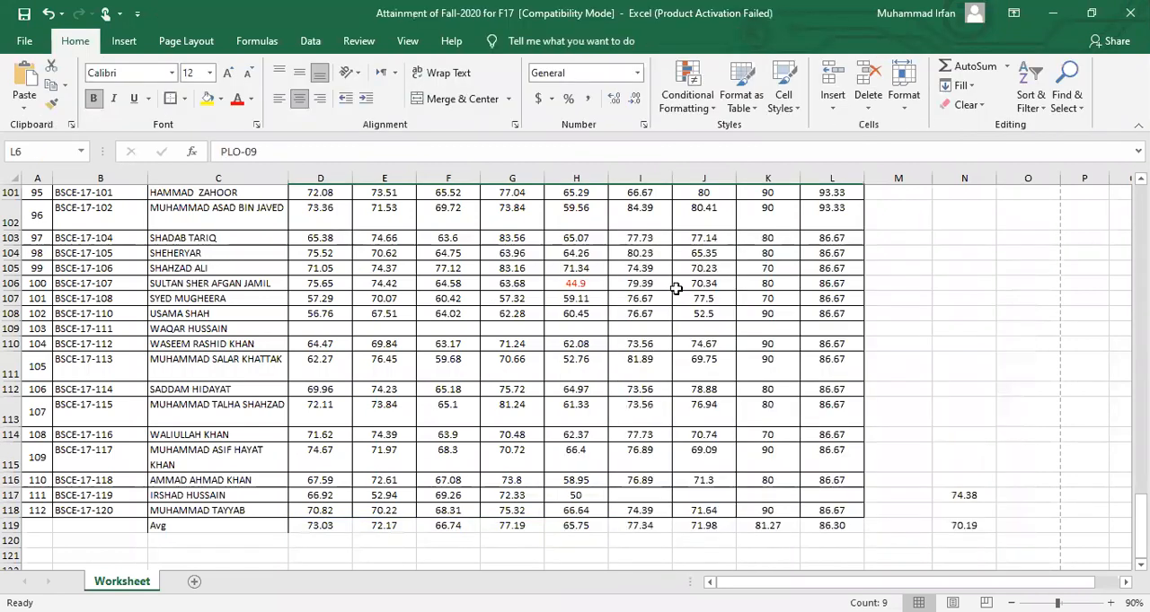
left_click(321, 237)
left_click(817, 406, "shift")
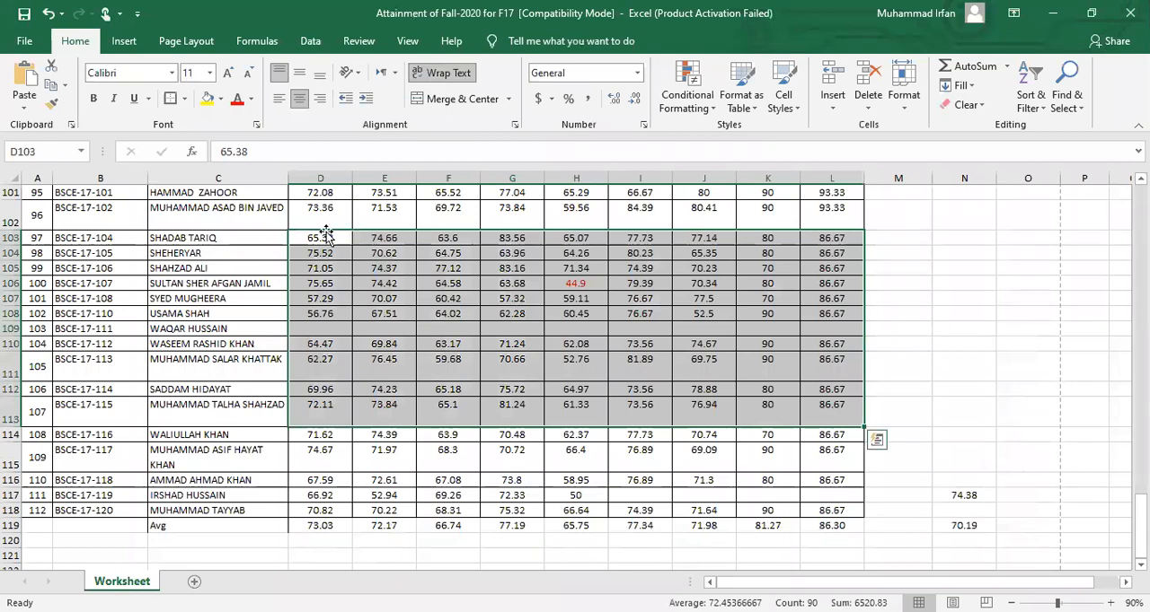
left_click_drag(325, 238, 322, 376)
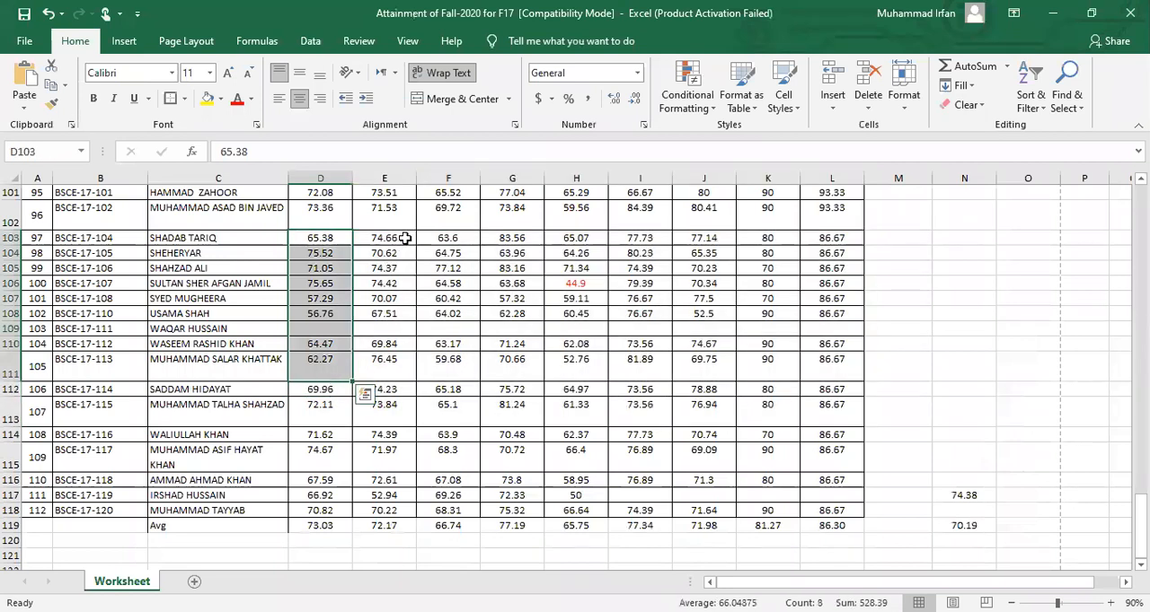
left_click_drag(385, 238, 816, 370)
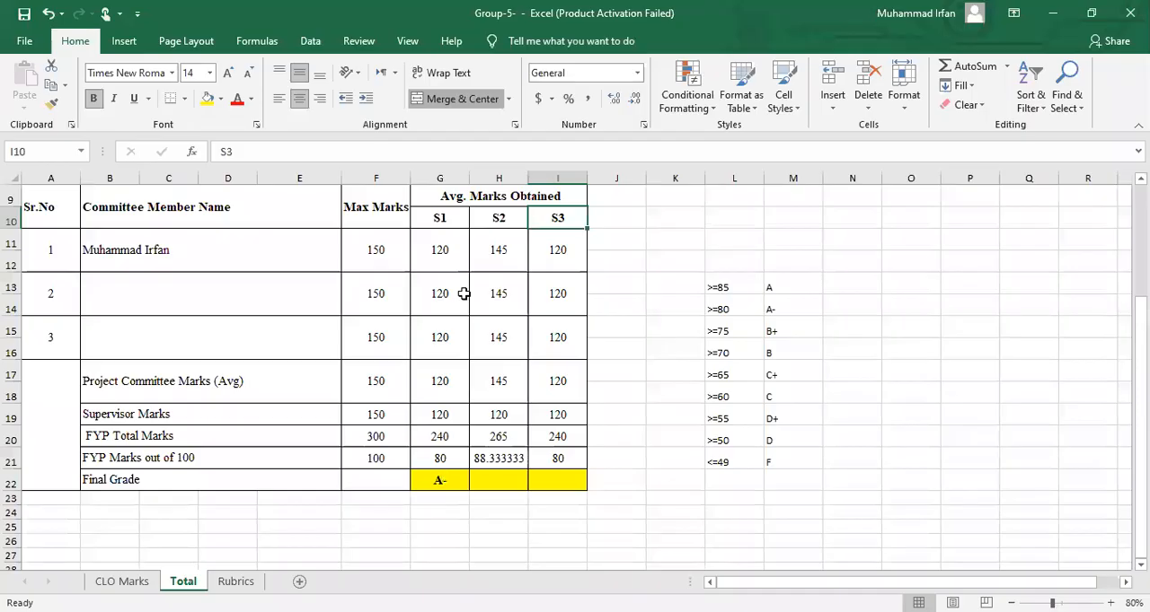
In the Group-5 workbook's Total sheet, examine the S1 to S3 marks, committee member rows, supervisor marks and marks out of 100
left_click(449, 218)
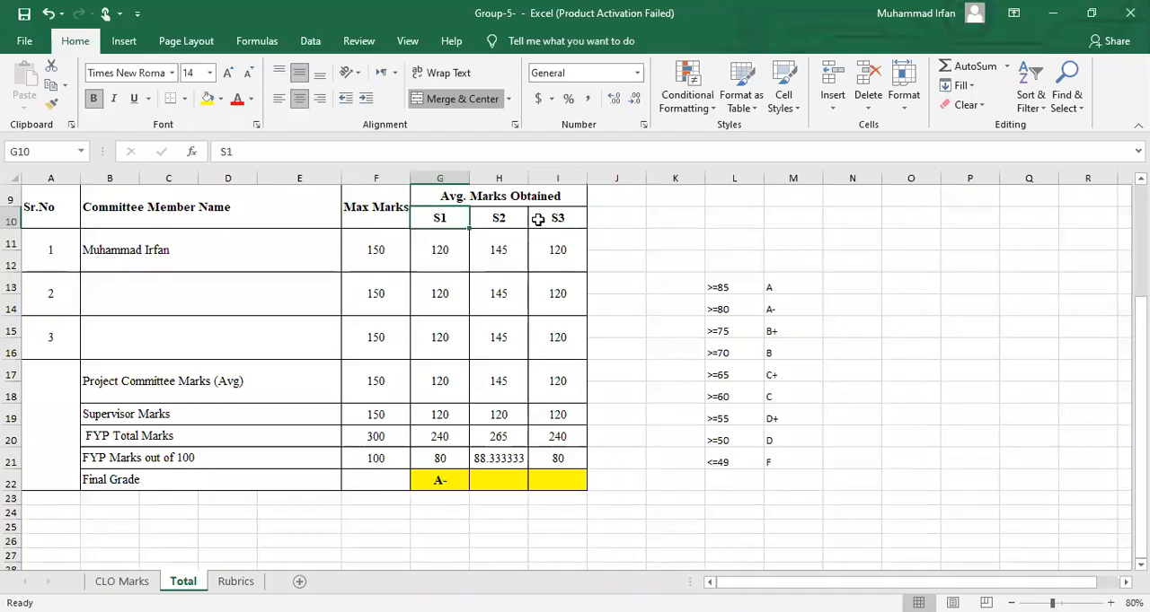
left_click(538, 219)
left_click_drag(439, 250, 555, 301)
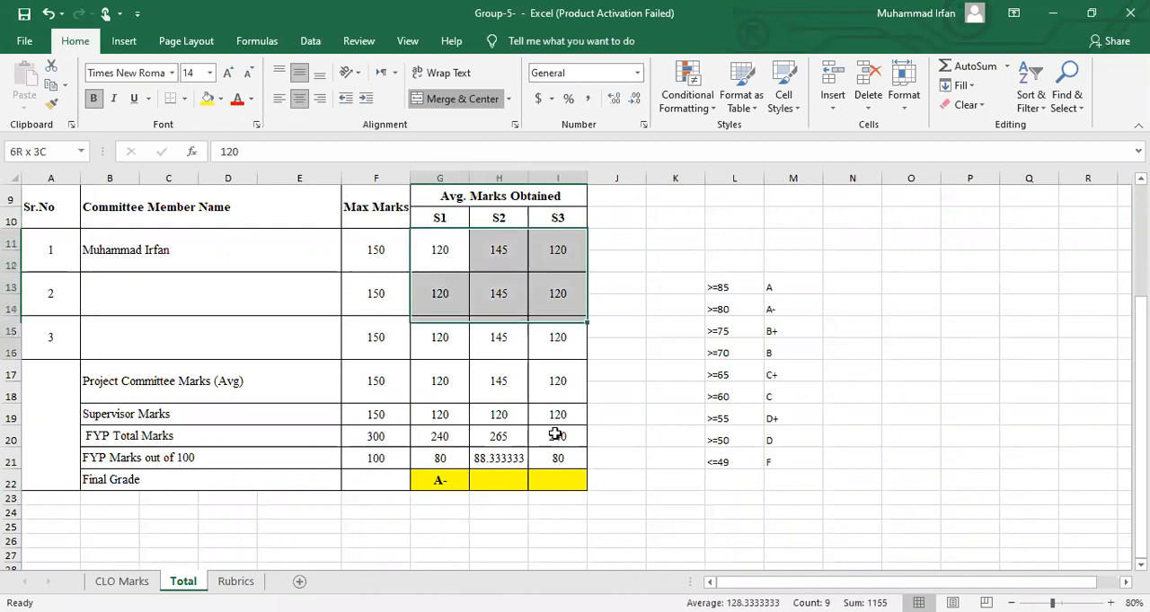
left_click_drag(555, 435, 555, 435)
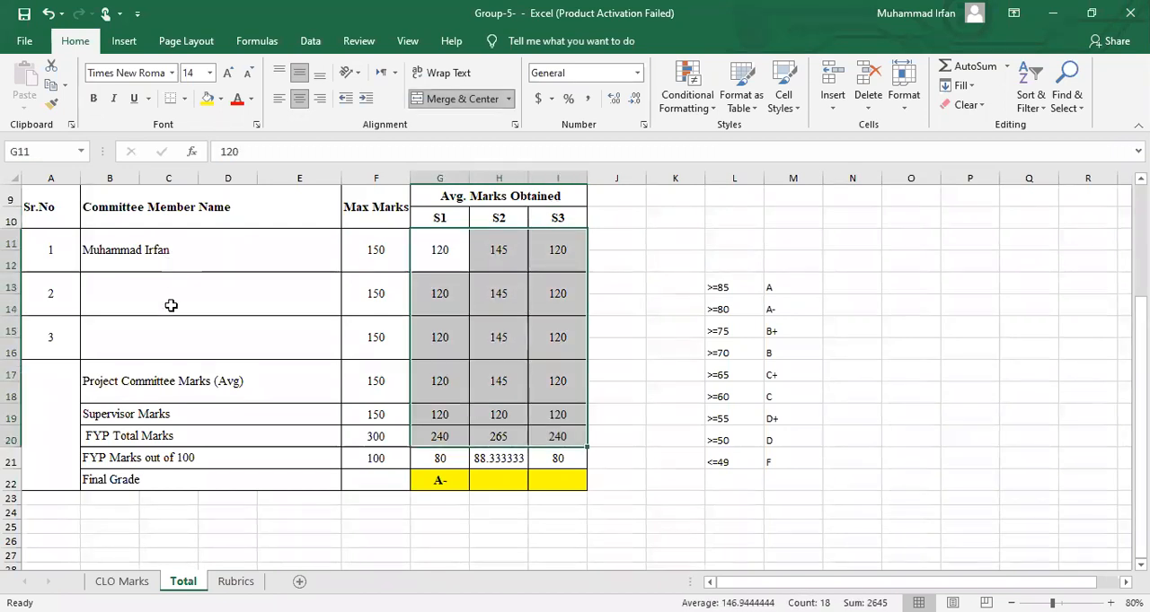
left_click_drag(171, 251, 170, 354)
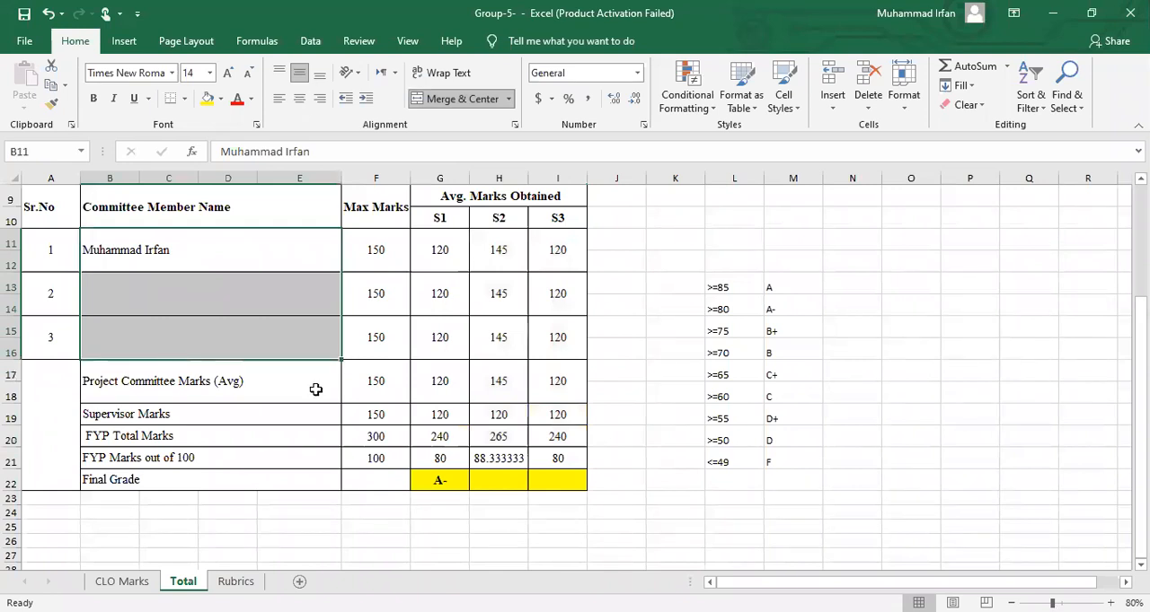
left_click(230, 415)
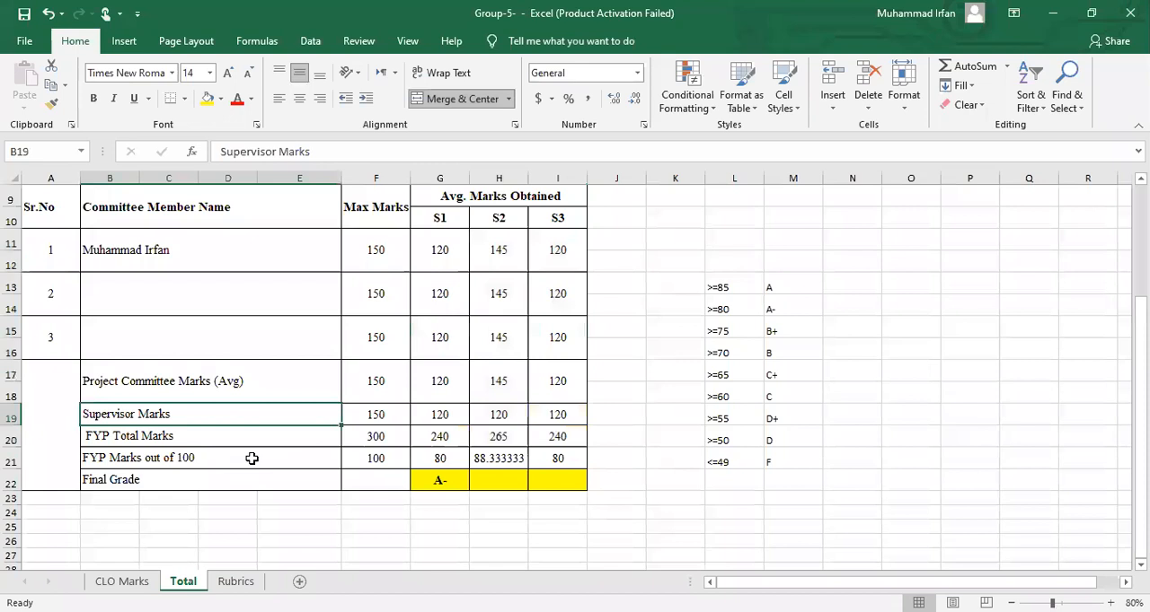
left_click(289, 459)
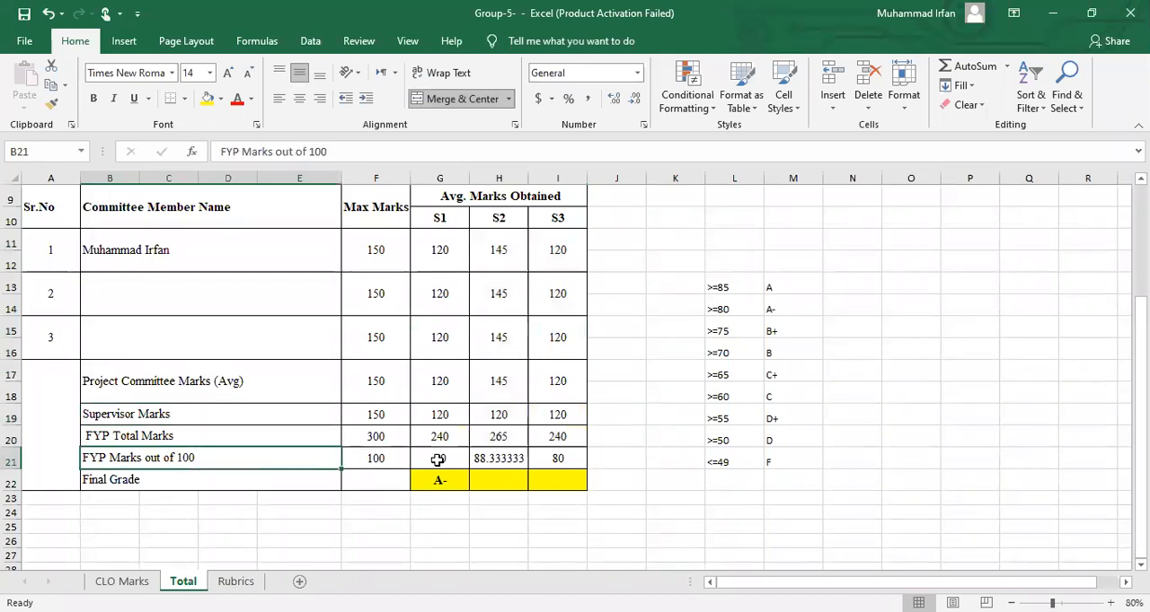
Reduce S2's FYP marks out of 100 in cell H21 to two decimal places
left_click(496, 458)
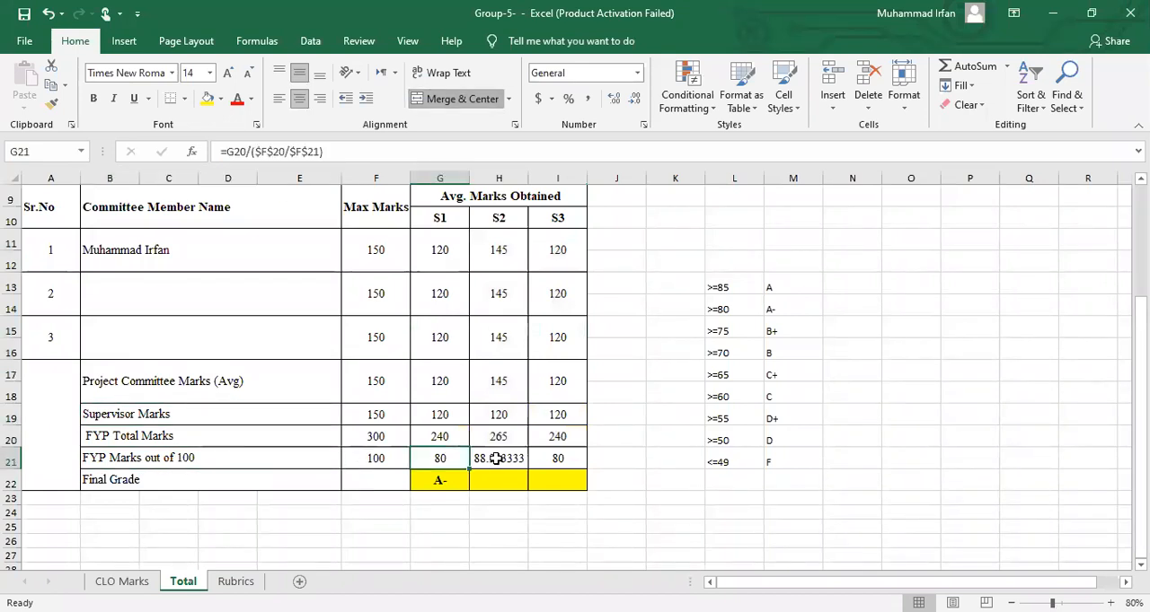
left_click(634, 101)
left_click(634, 101)
left_click(634, 100)
left_click(634, 101)
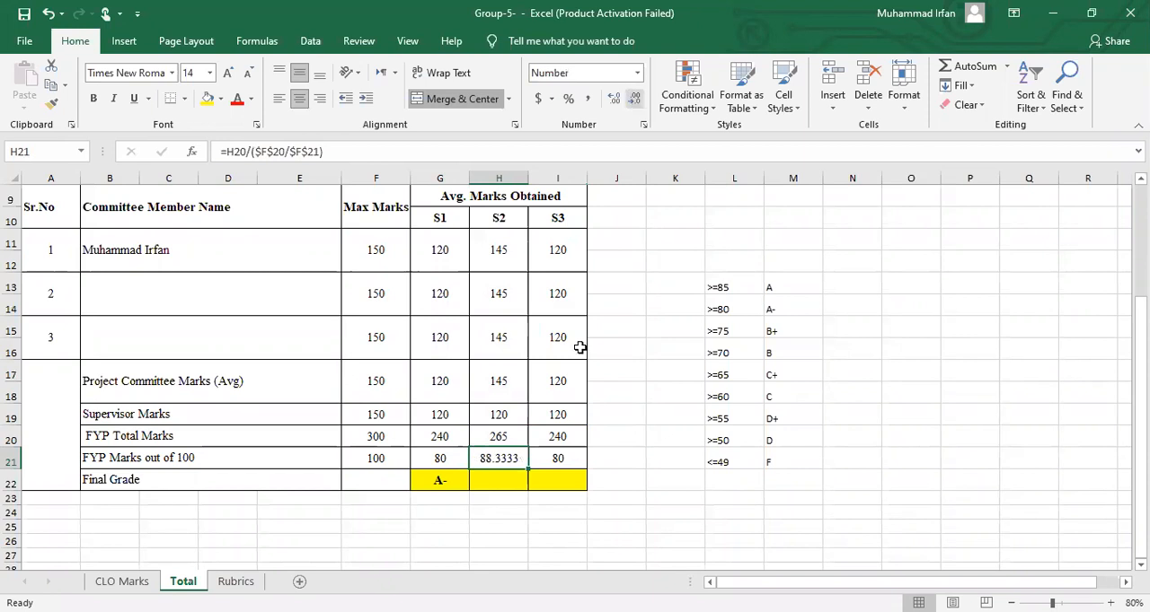
left_click(561, 458)
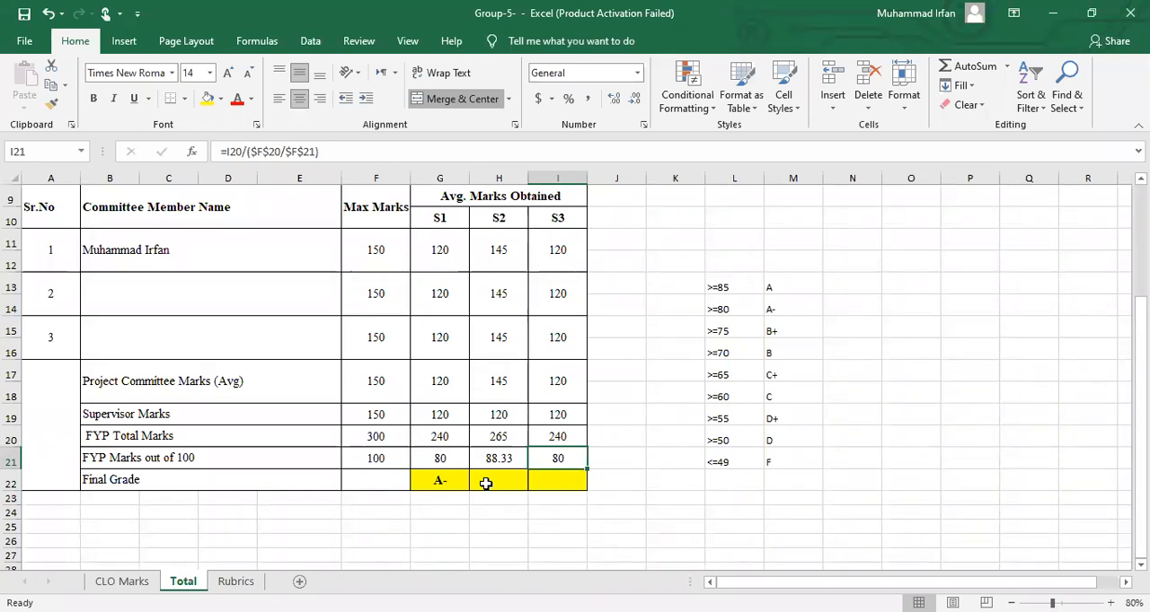
Examine the grade thresholds in L13:M21 alongside S2's marks out of 100 and its final grade cell
left_click_drag(728, 282, 787, 472)
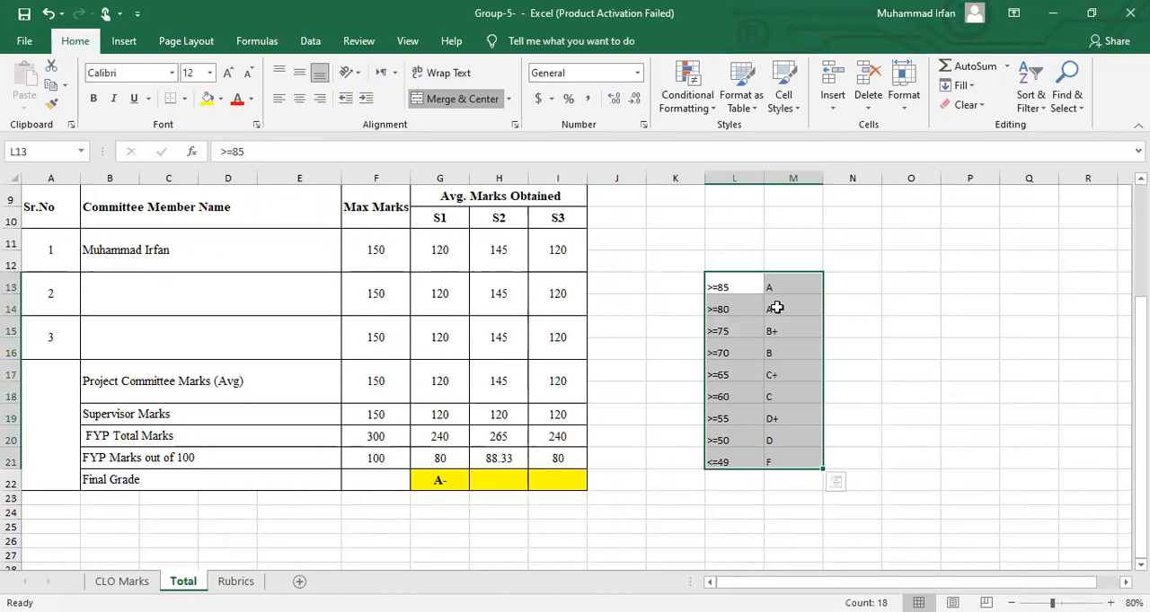
left_click_drag(771, 444, 772, 456)
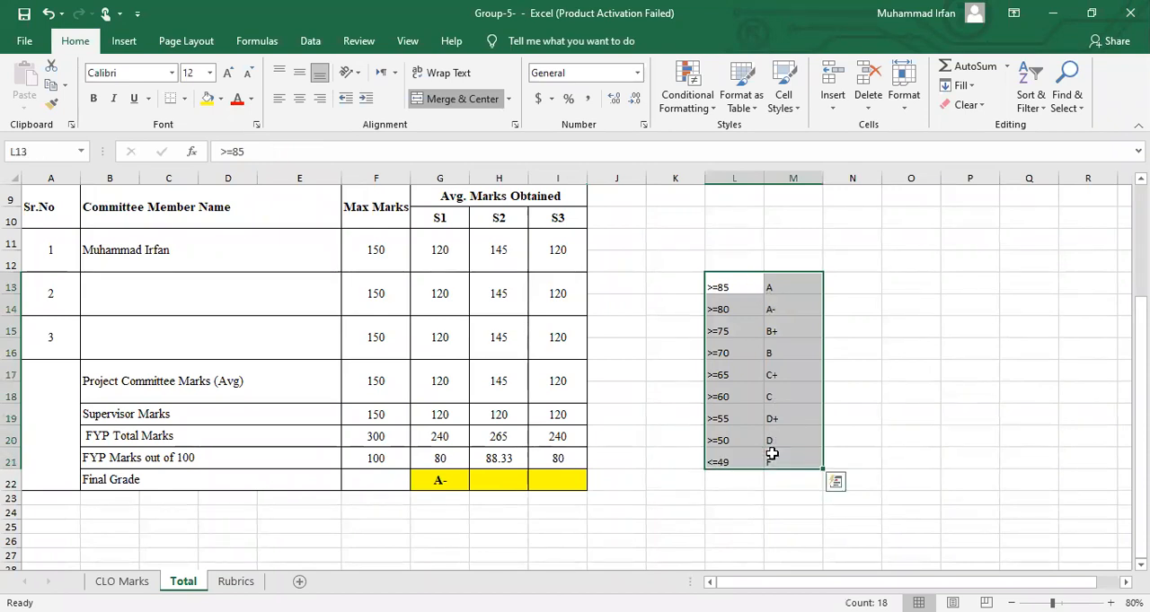
left_click(771, 454)
left_click_drag(718, 287, 776, 459)
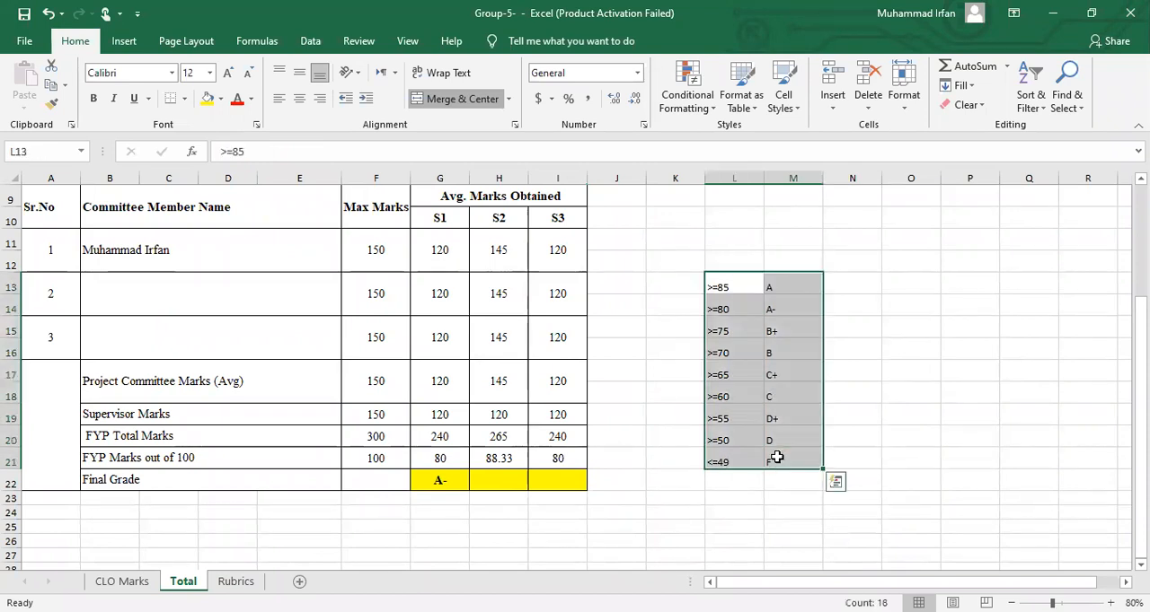
left_click(483, 483)
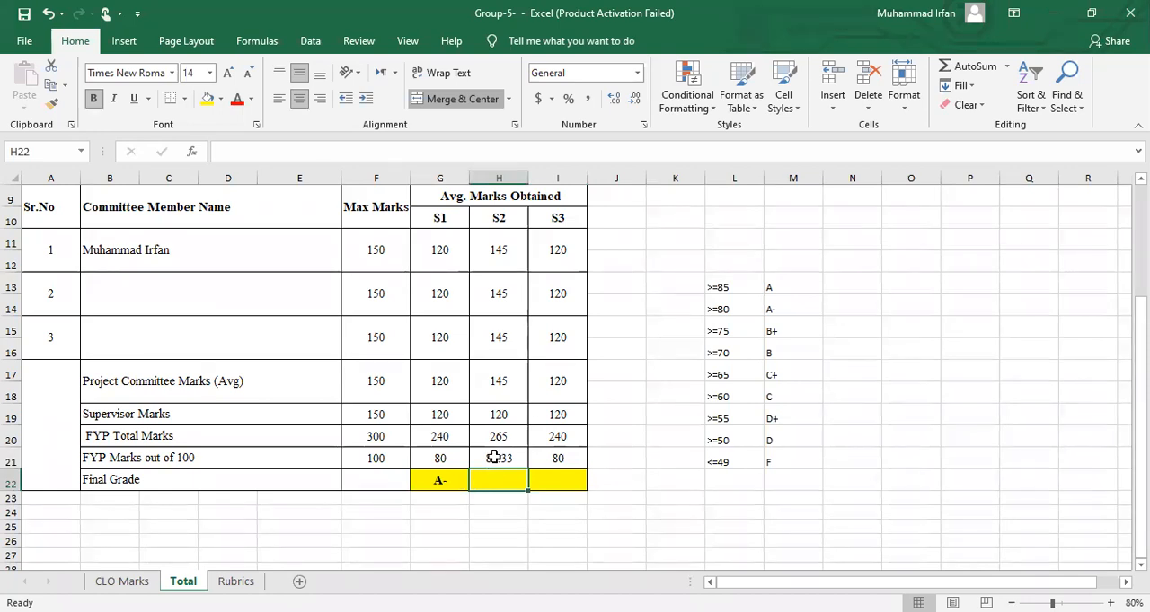
left_click(494, 458)
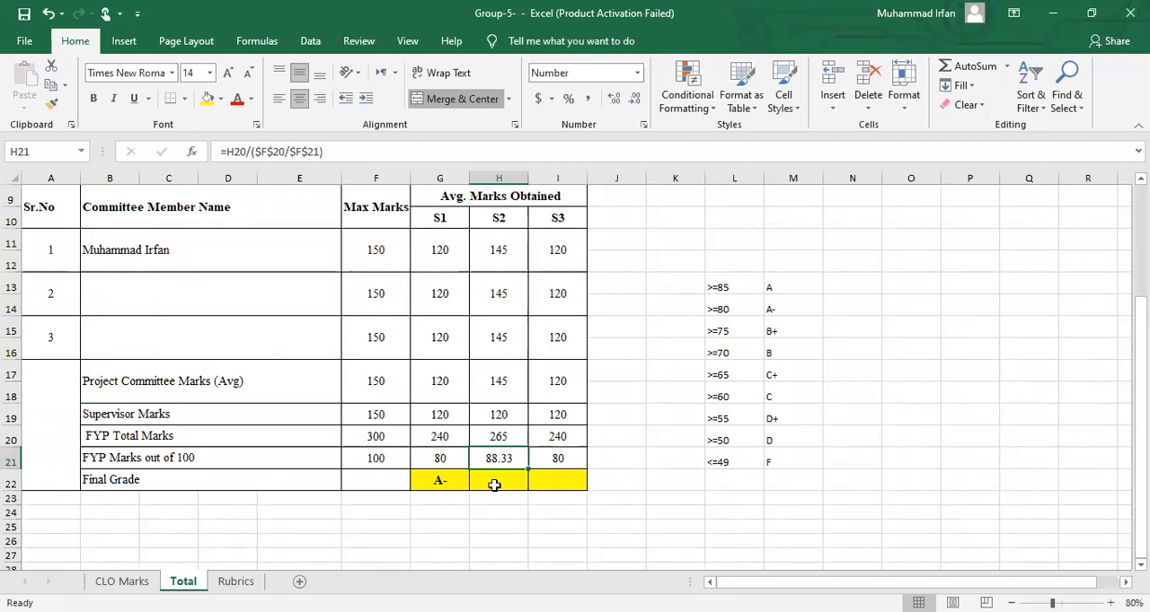
Start an IF formula in S2's Final Grade cell H22 that returns "A" when H21>=85
left_click(494, 485)
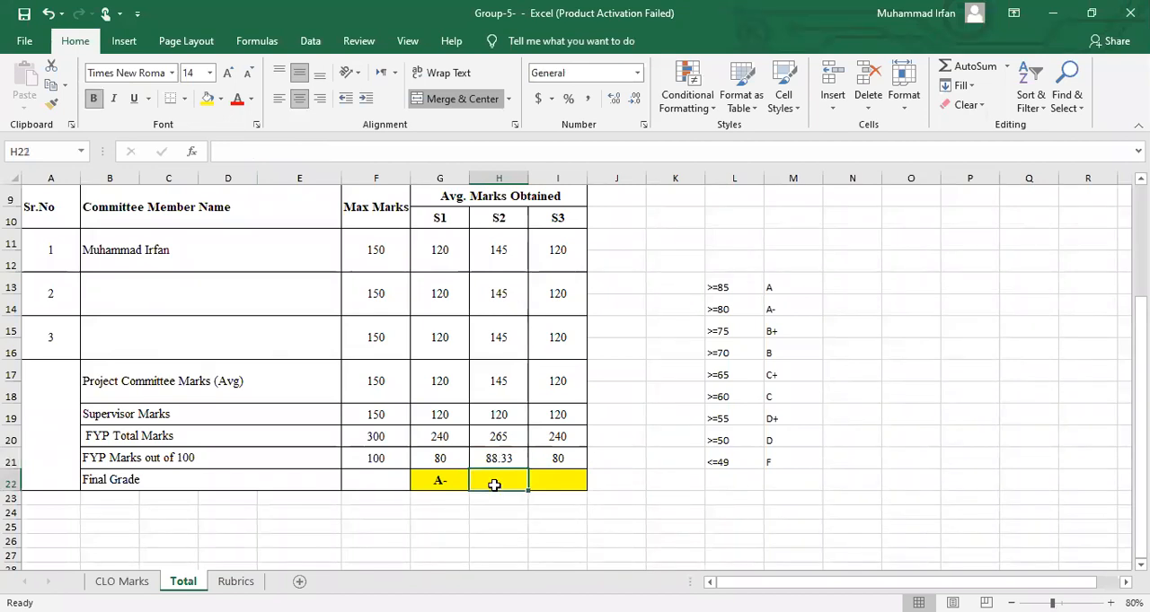
type("=")
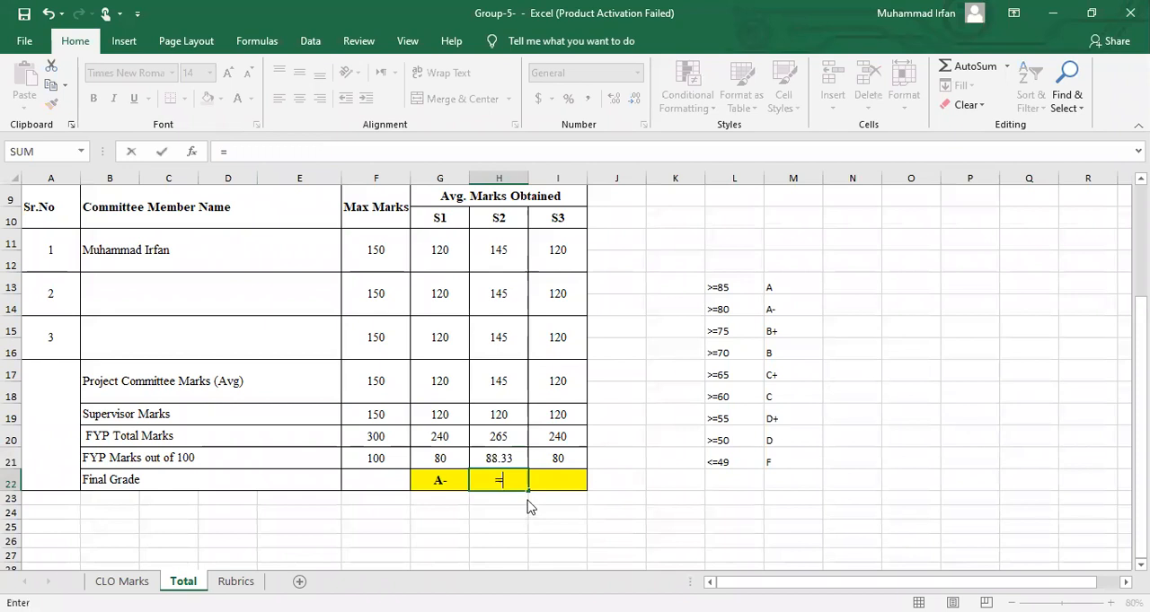
type("if")
key("Tab")
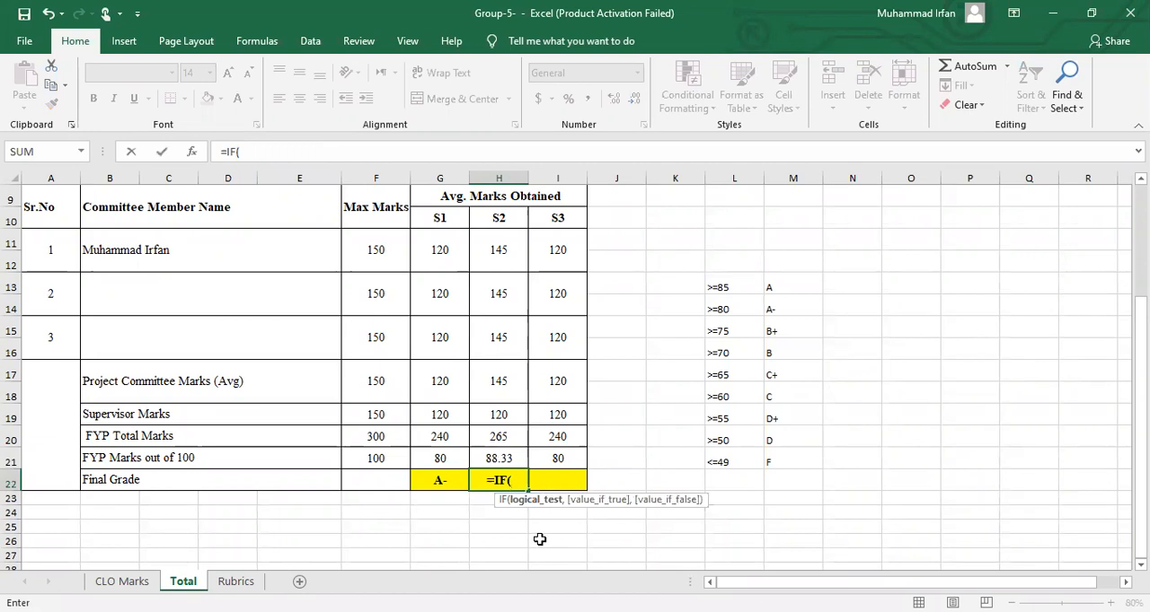
left_click(496, 456)
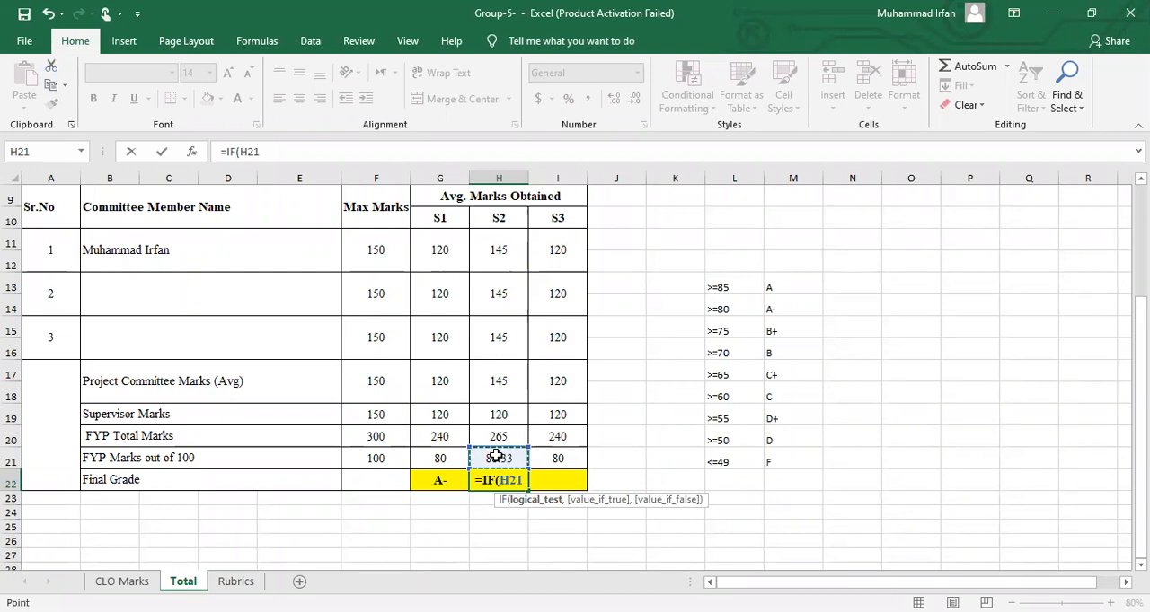
type(">")
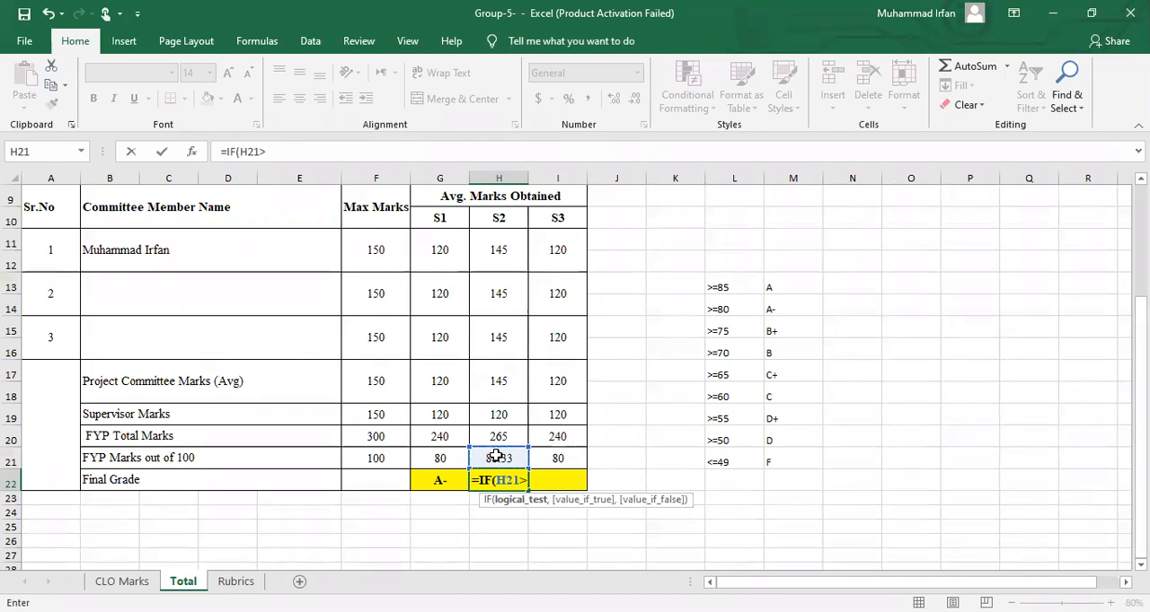
type("=")
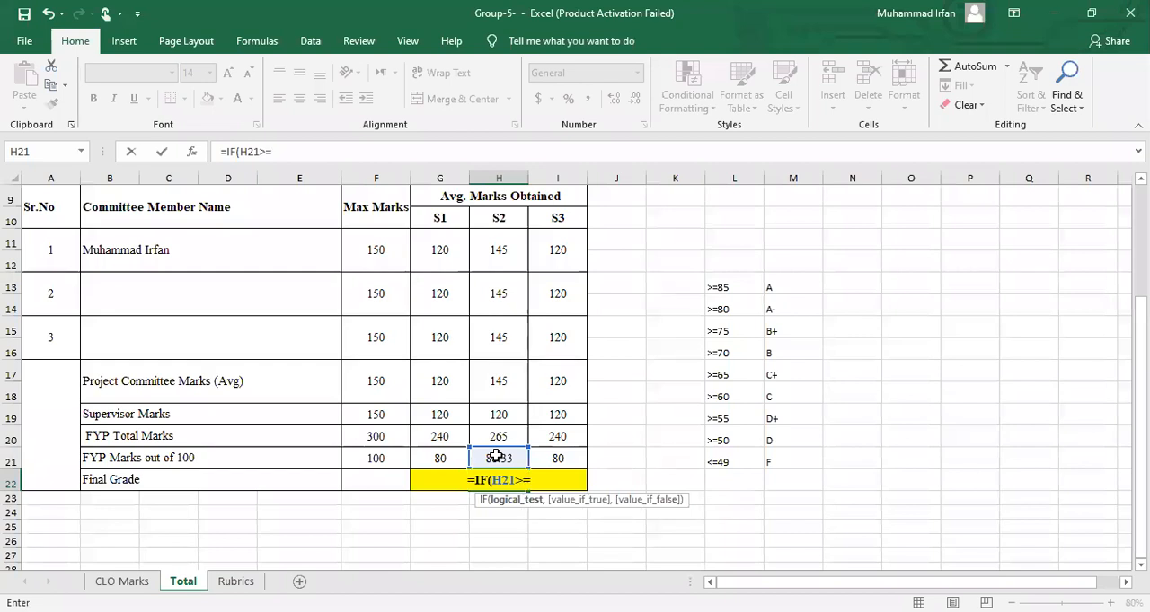
type("85,")
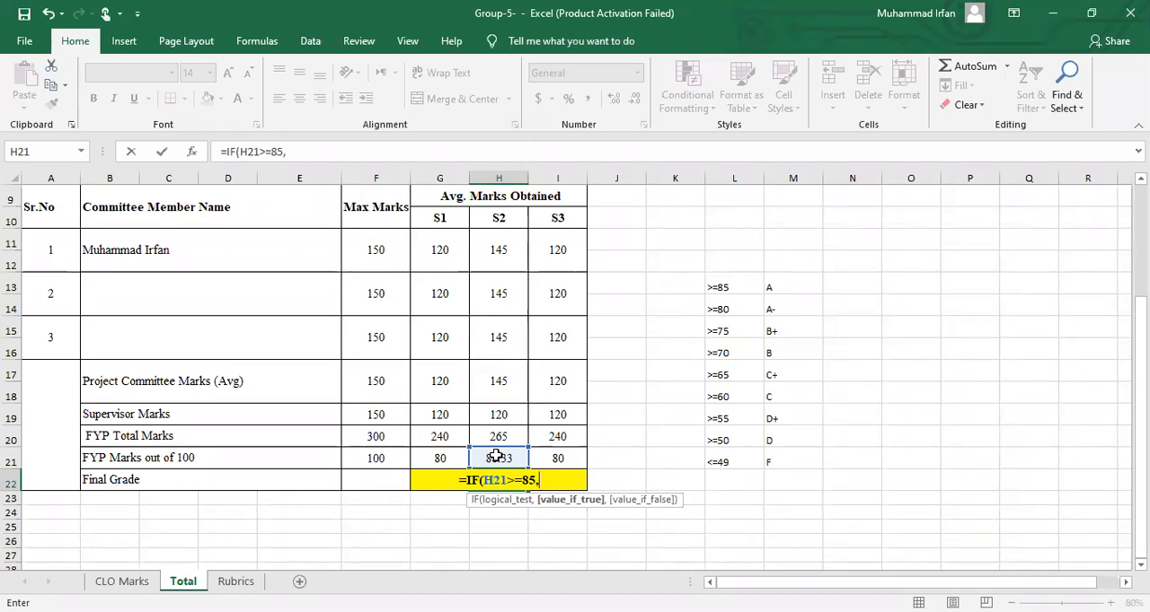
type("\"")
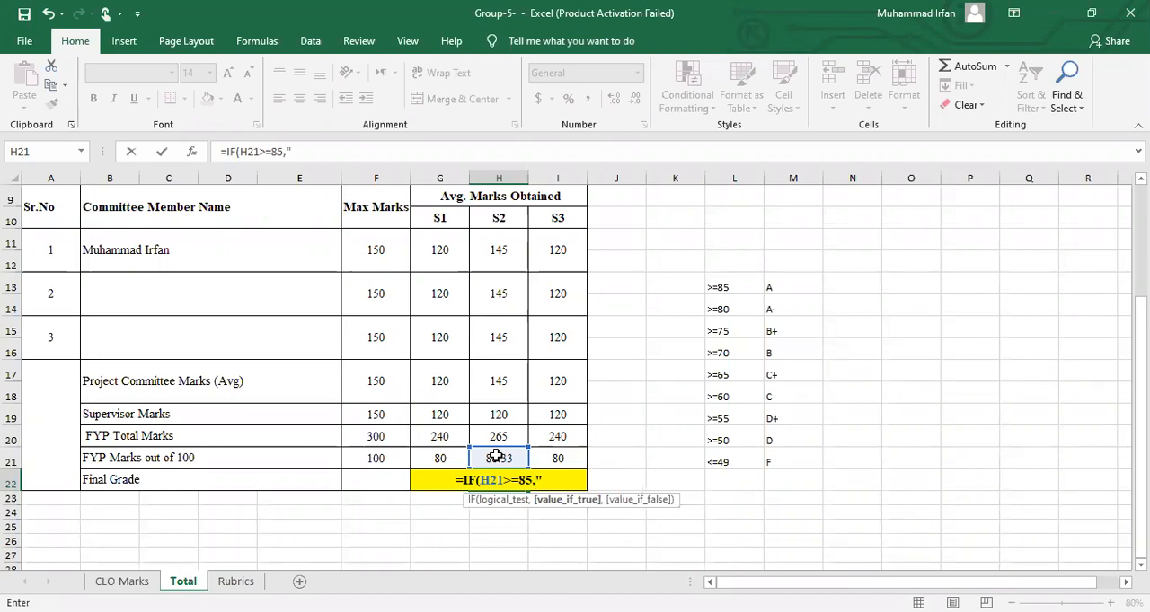
type("A")
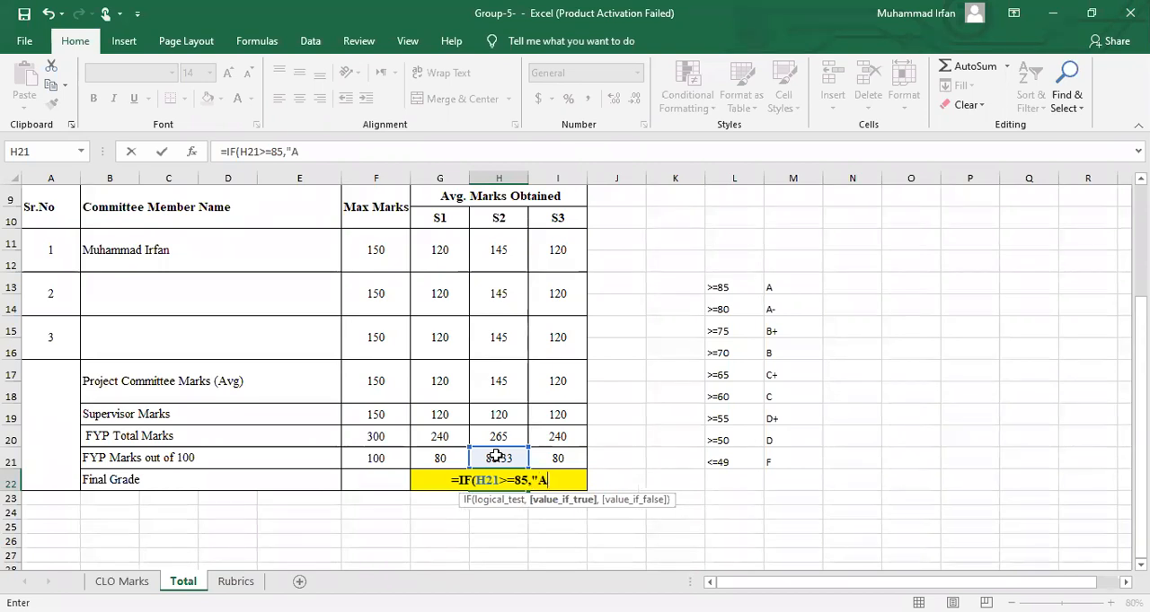
type("\"")
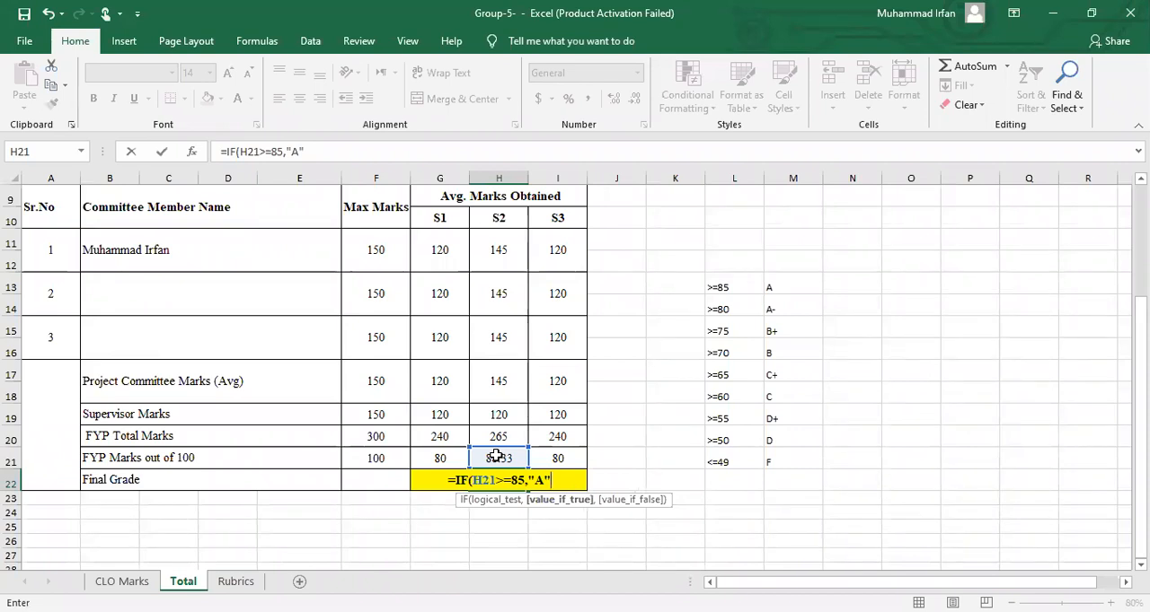
type(",")
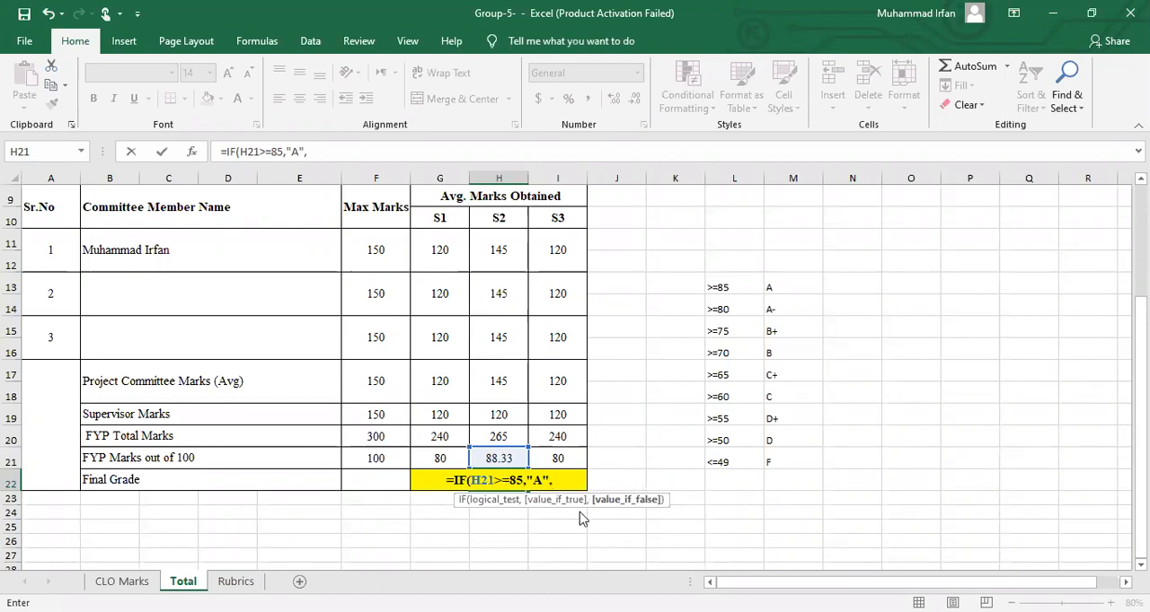
Nest a second IF as the formula's false value, returning "A-" when H21>=80
type("IF(")
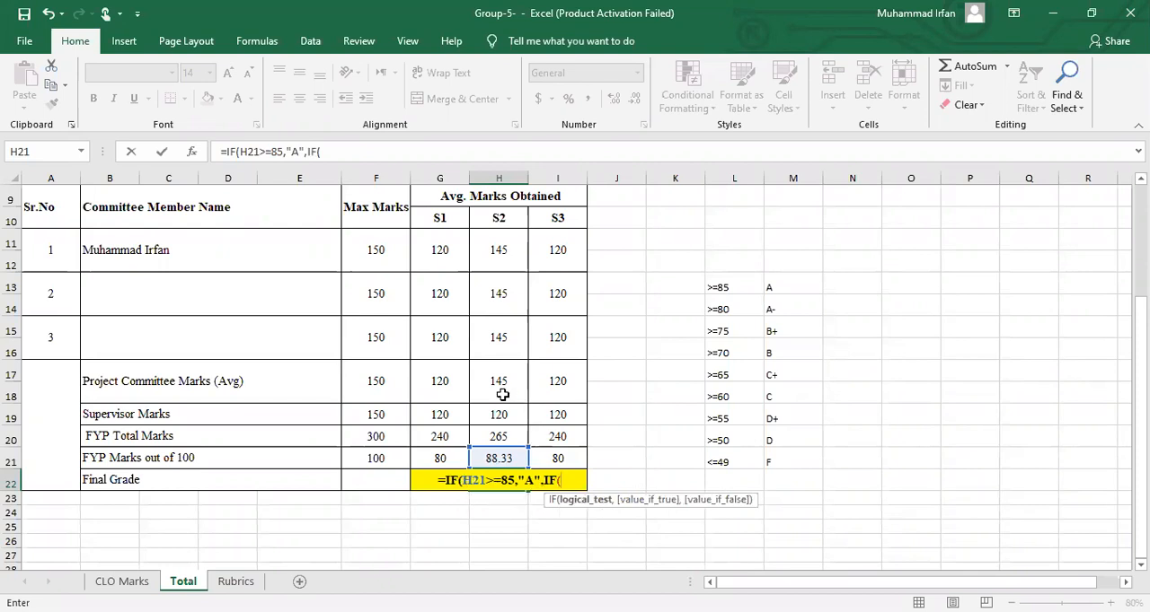
left_click(500, 458)
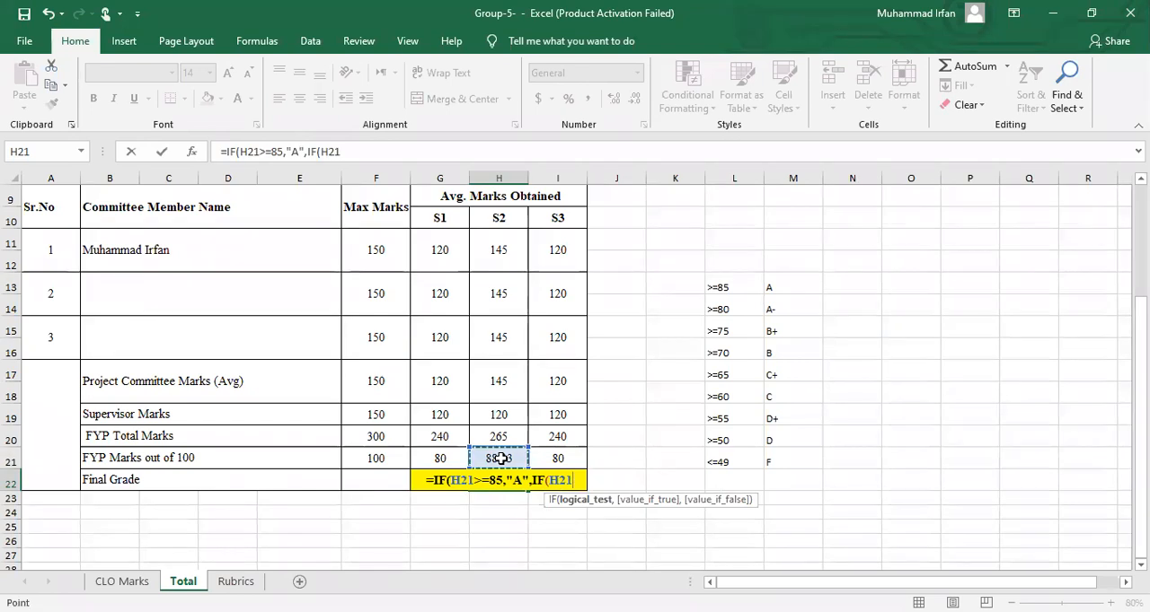
type(">=")
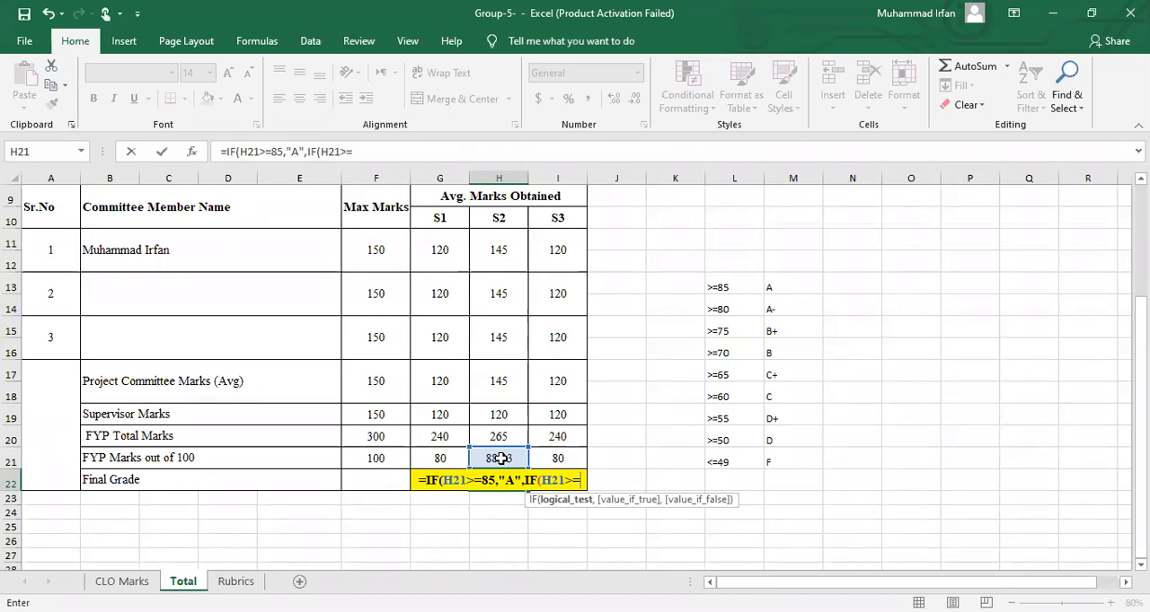
type("80,\"A-")
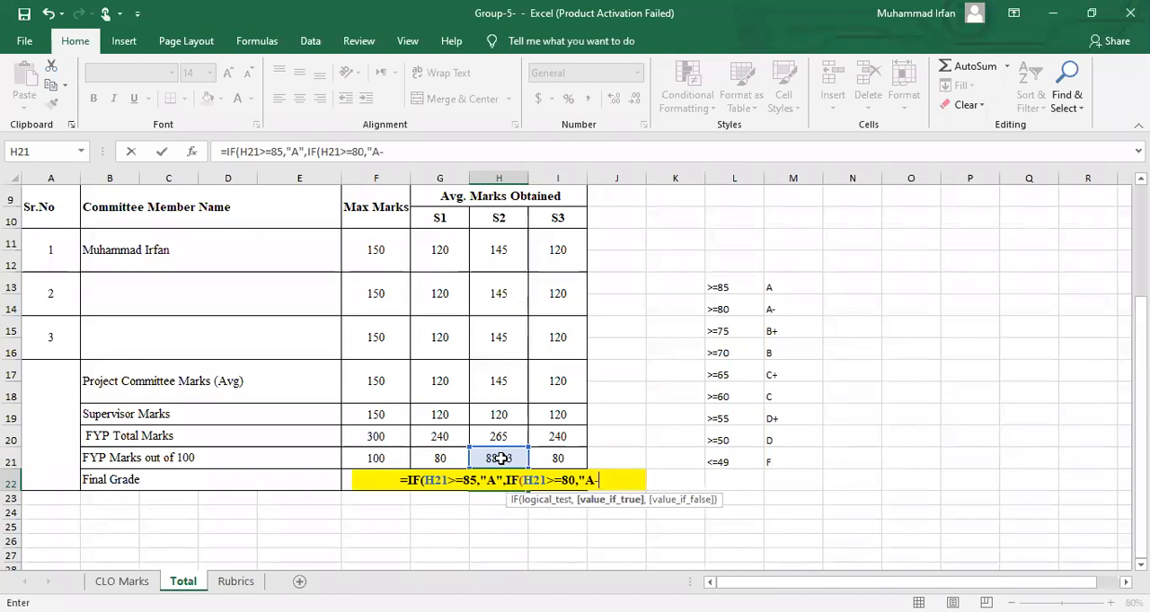
type("\",")
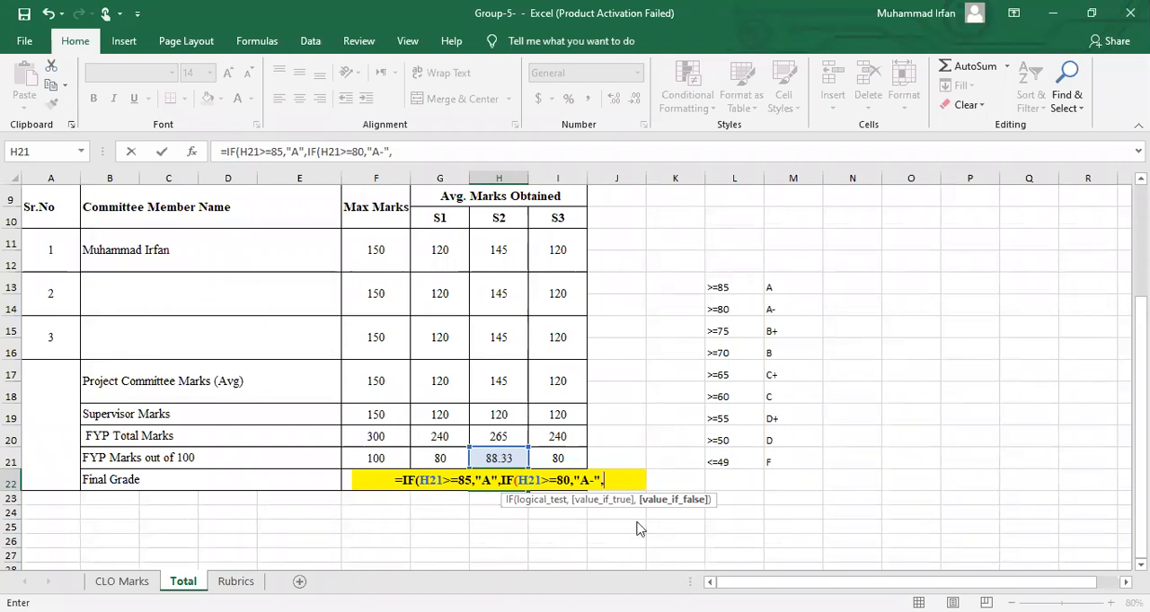
Nest a third IF in the grade formula, returning "B+" when H21>=75
type("if")
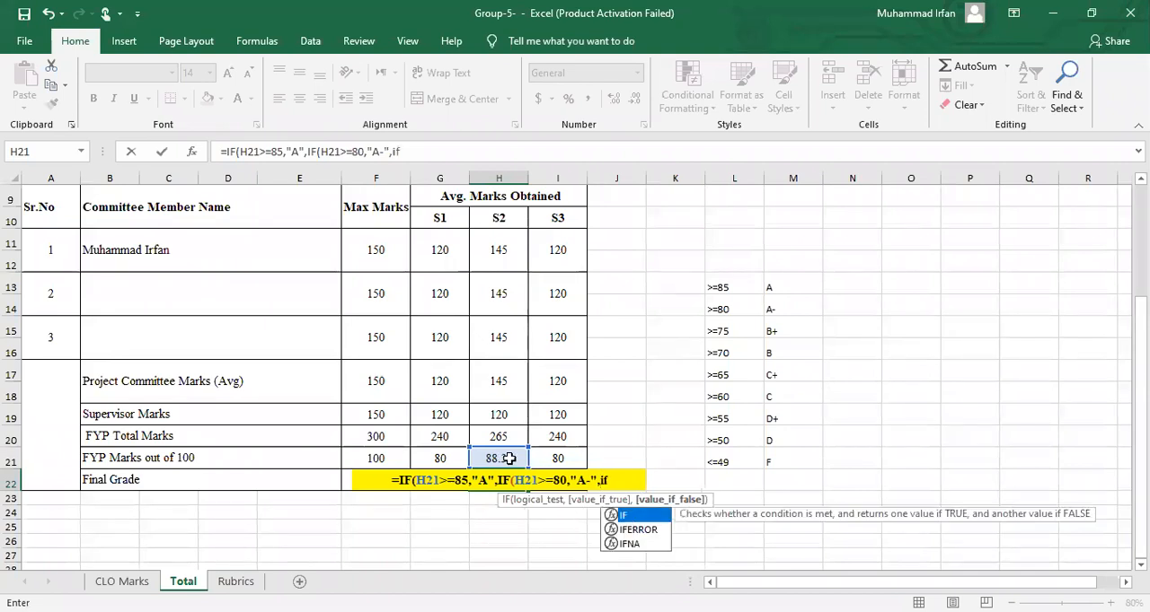
key("Tab")
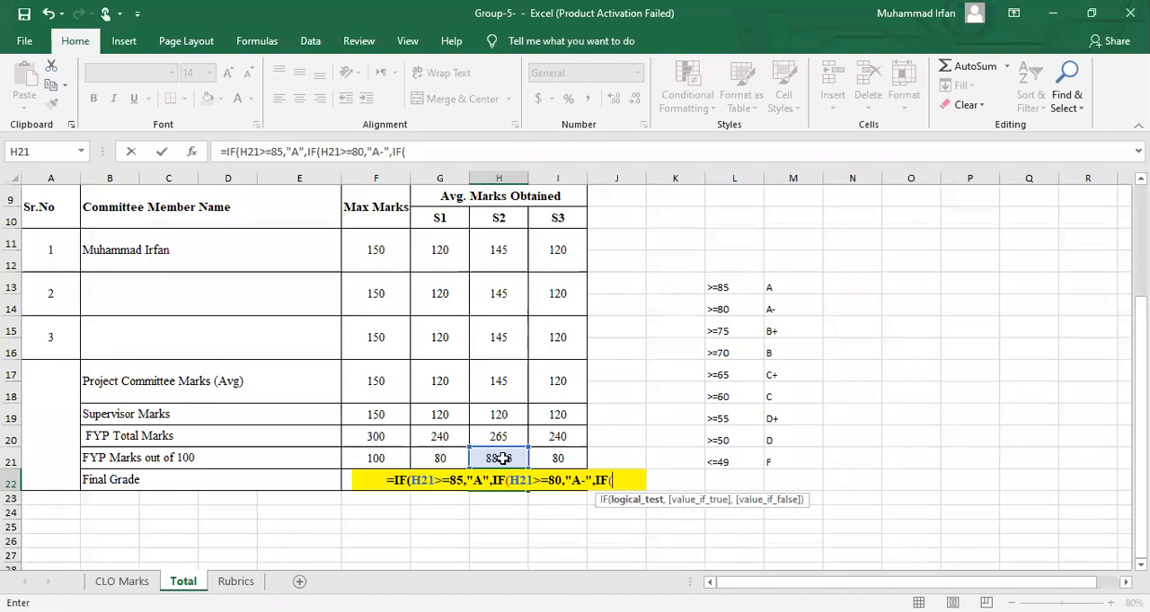
left_click(501, 458)
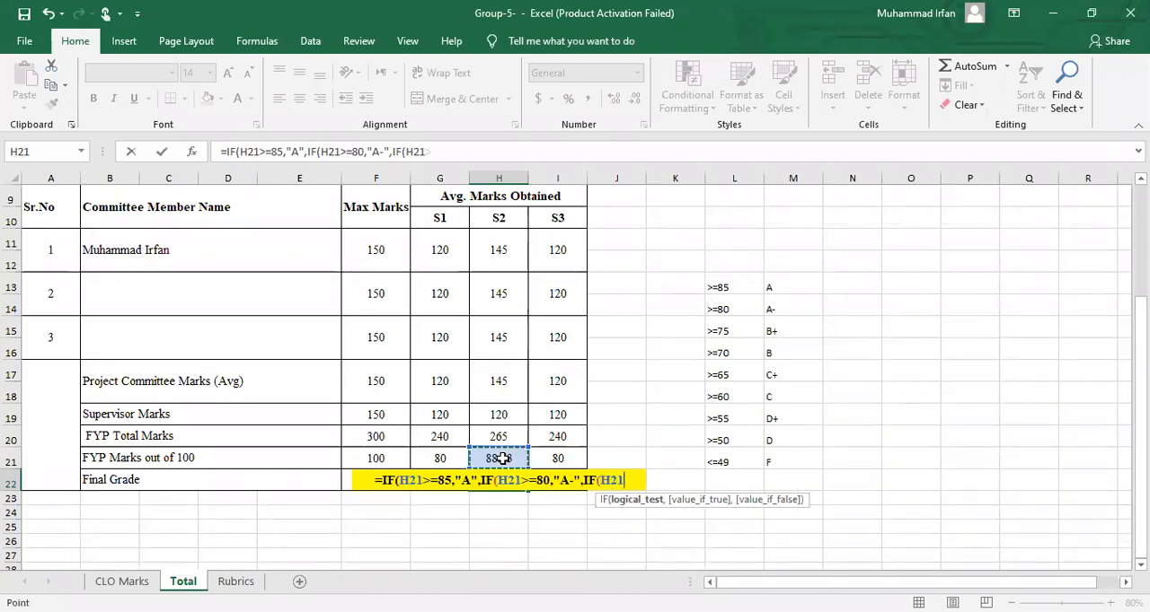
type(">")
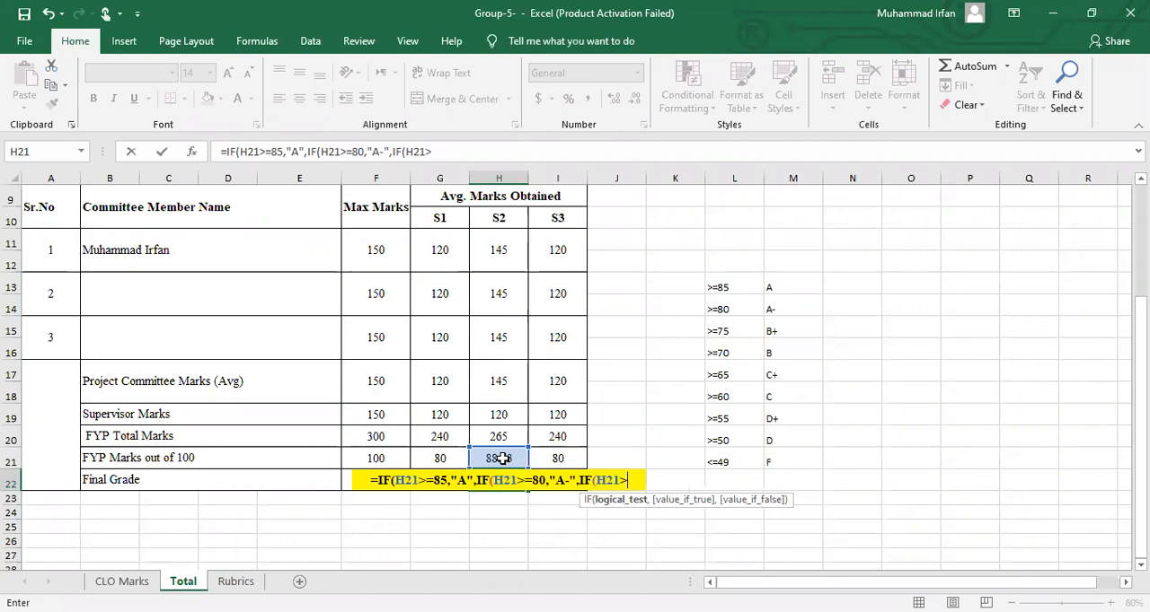
type("=")
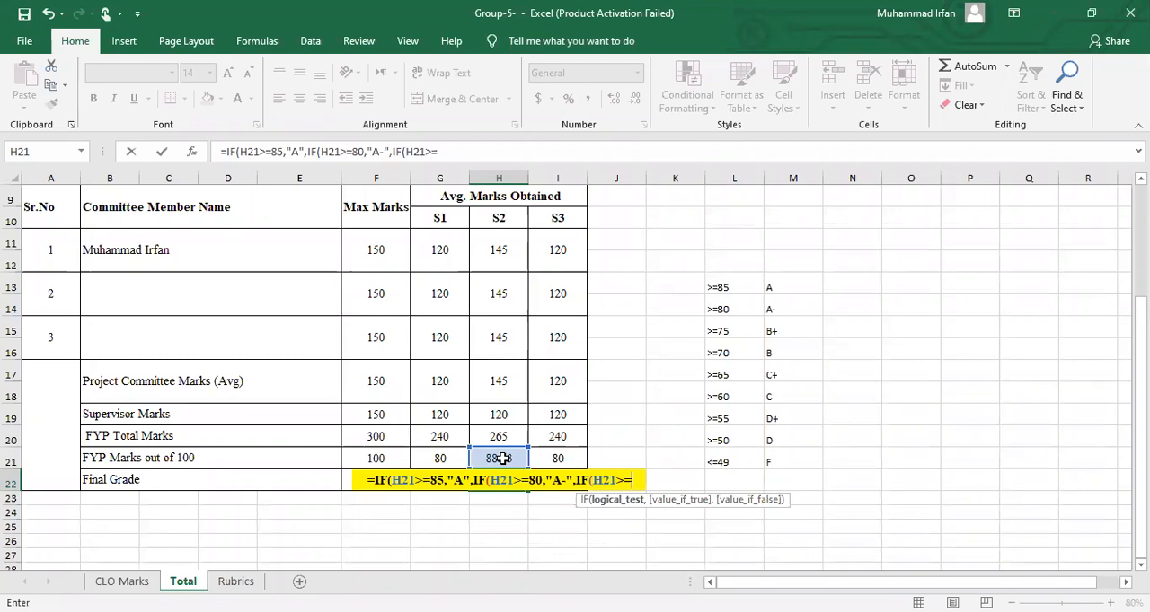
type("75,\"")
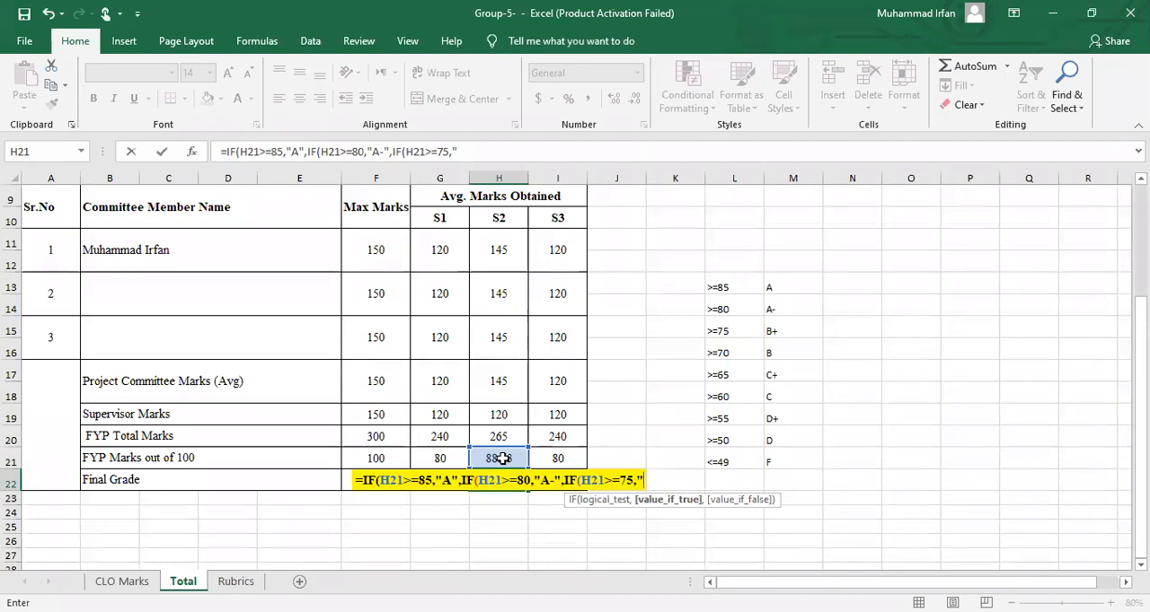
type("B")
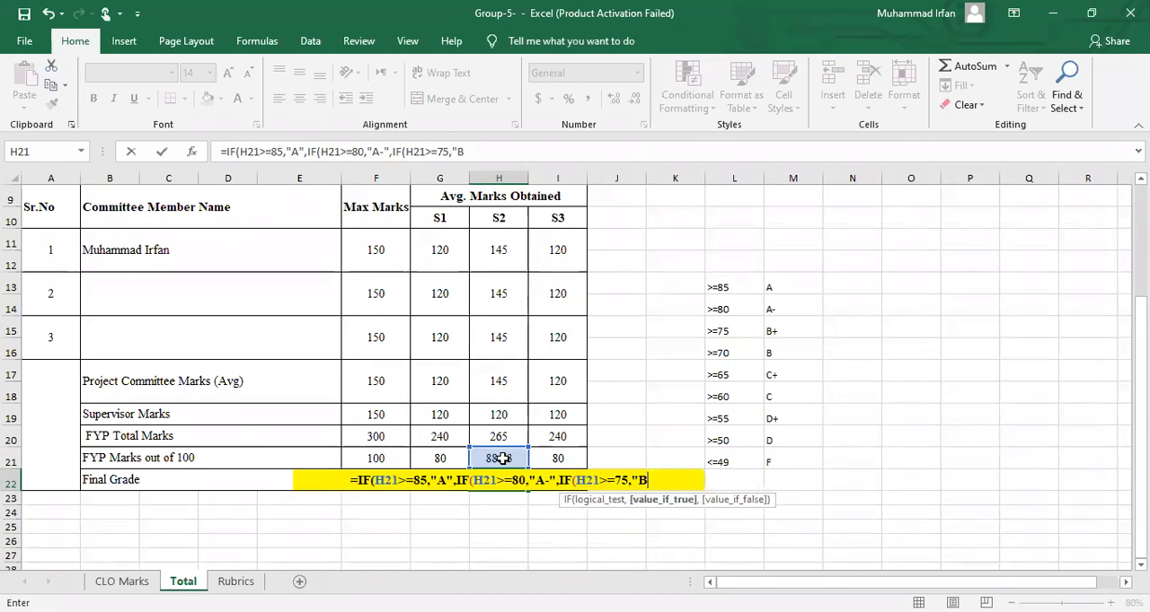
type("+\"")
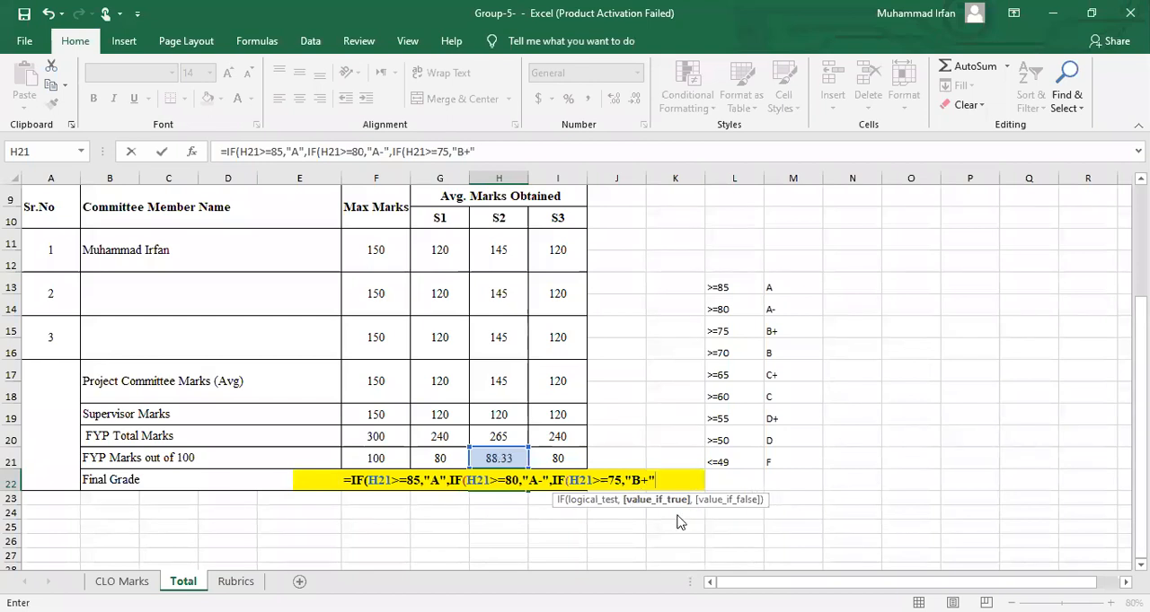
type(",IF(")
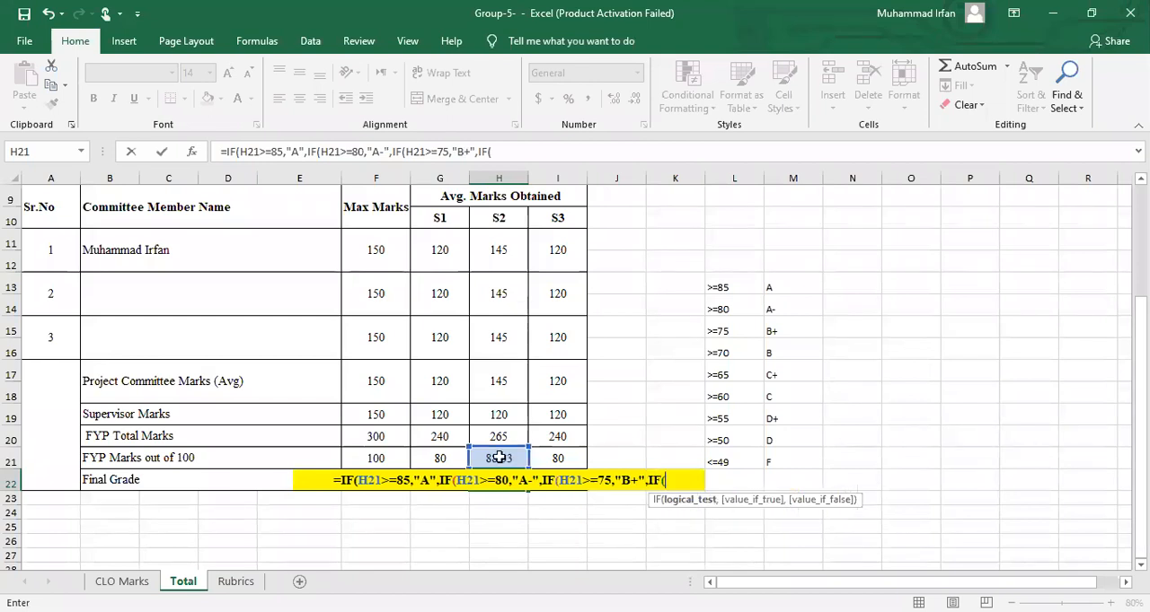
Nest a fourth IF testing H21>=65 with an empty text result, and commit the formula with Excel's suggested correction
left_click(499, 458)
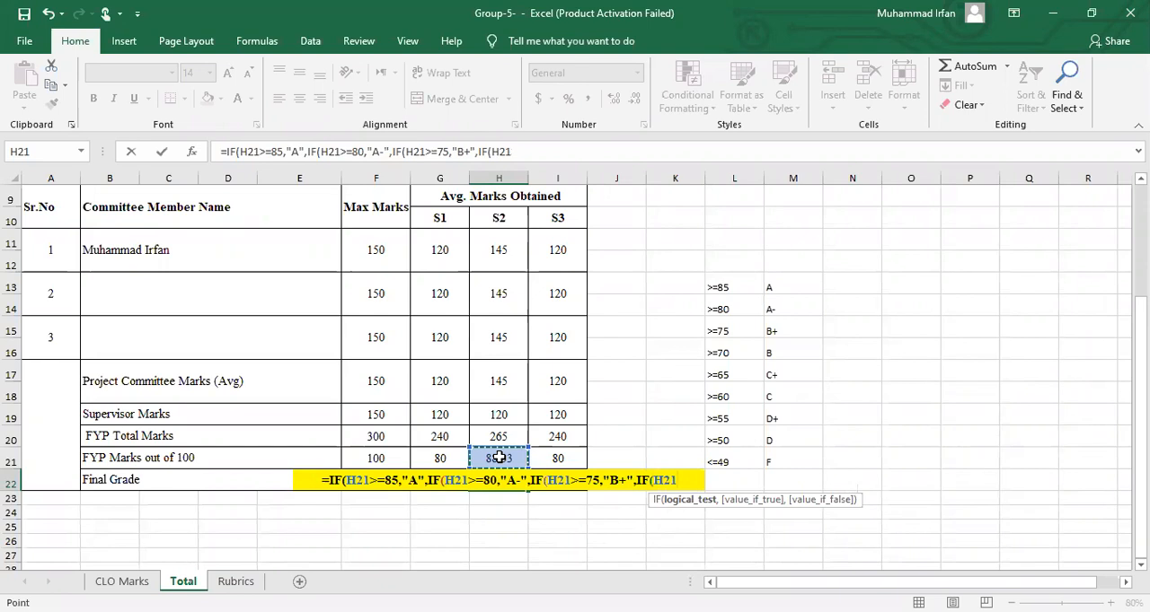
type(">=")
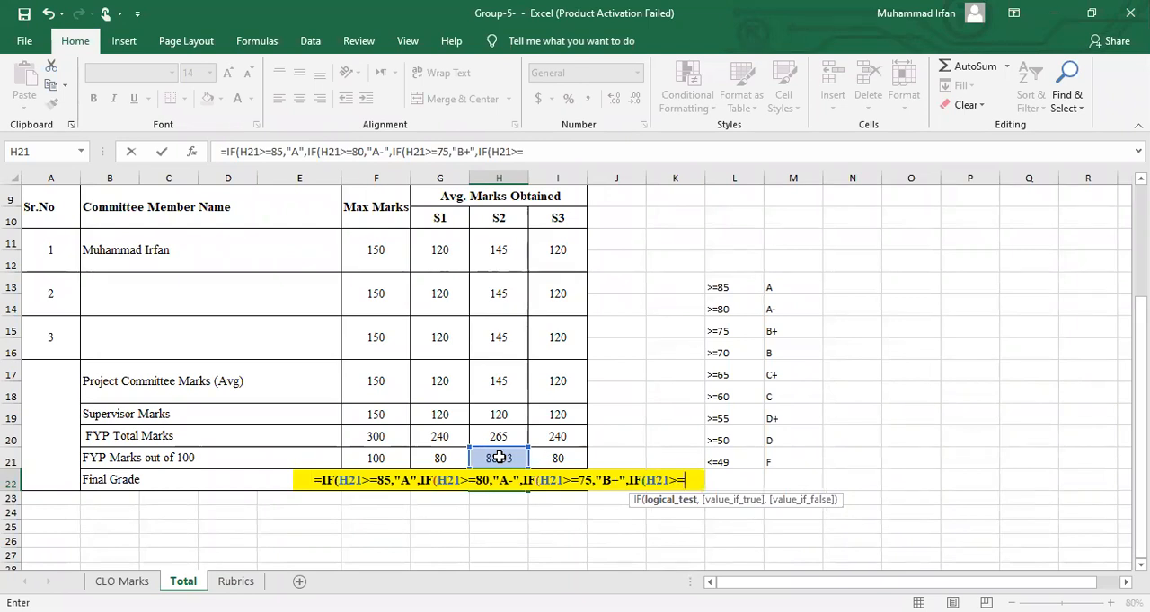
type("65")
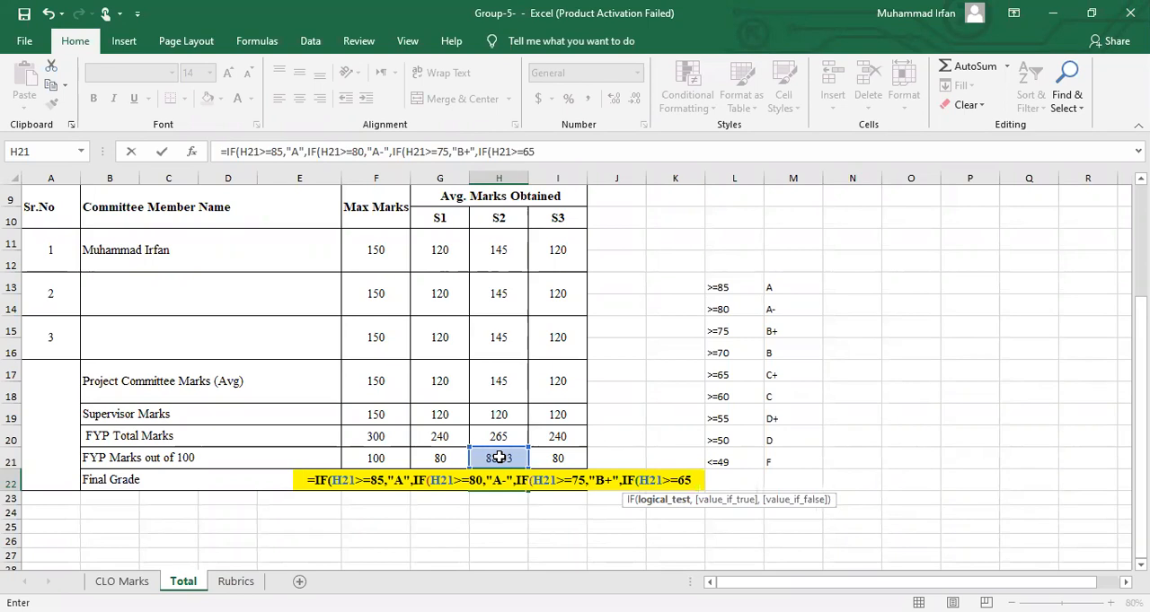
type(",\"")
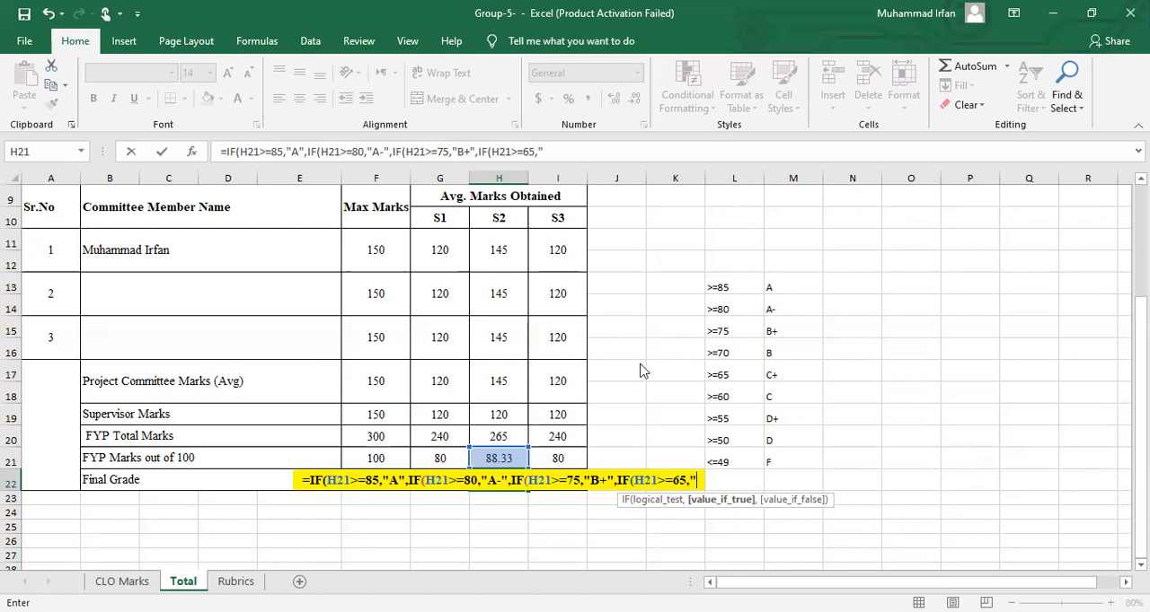
key("Return")
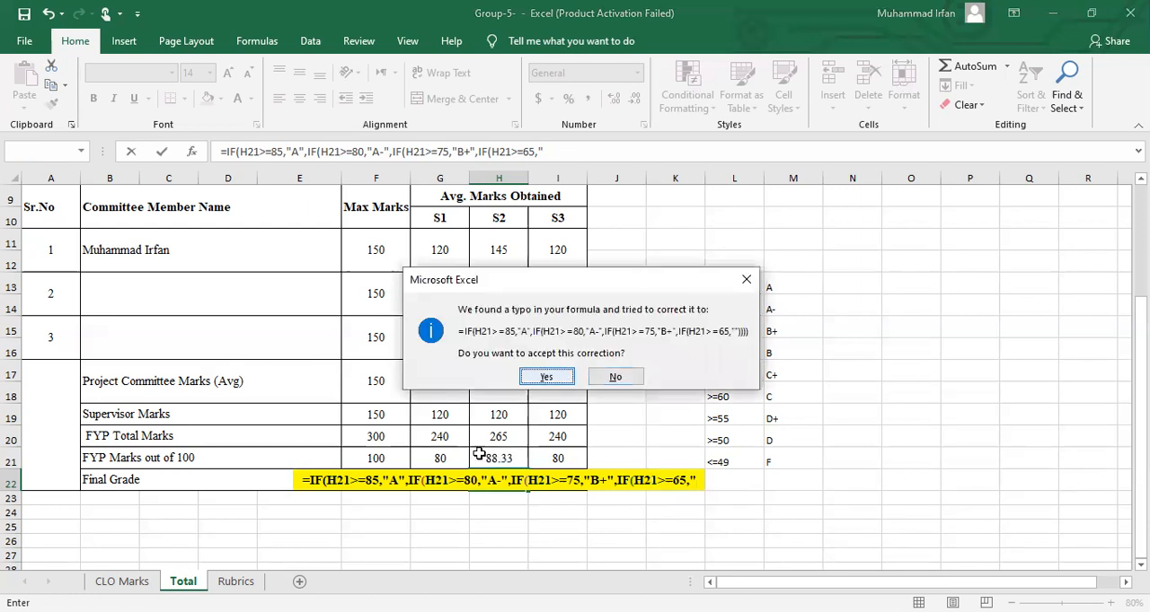
key("Return")
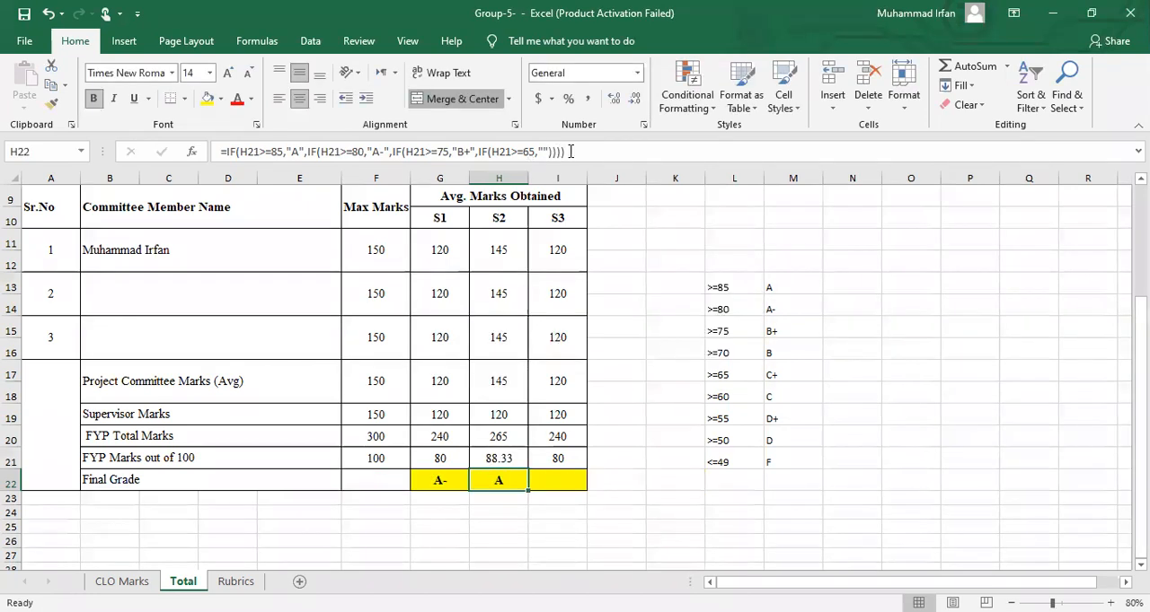
Change the fourth IF in H22's formula to test H21>=70 and return "B"
left_click(571, 152)
left_click(532, 152)
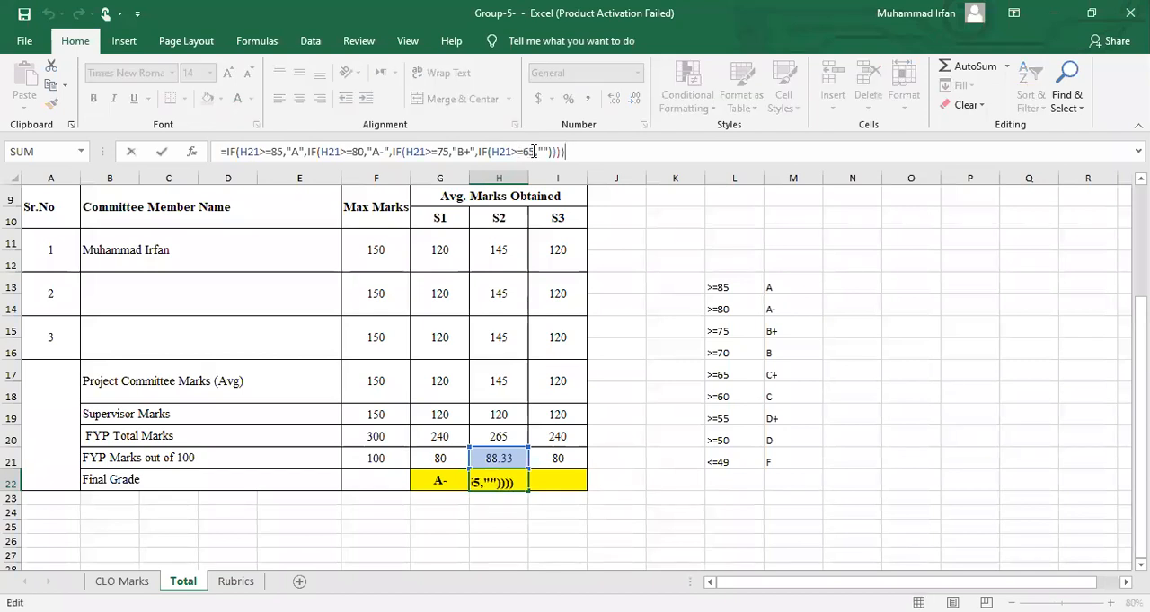
key("BackSpace")
key("BackSpace")
type("70")
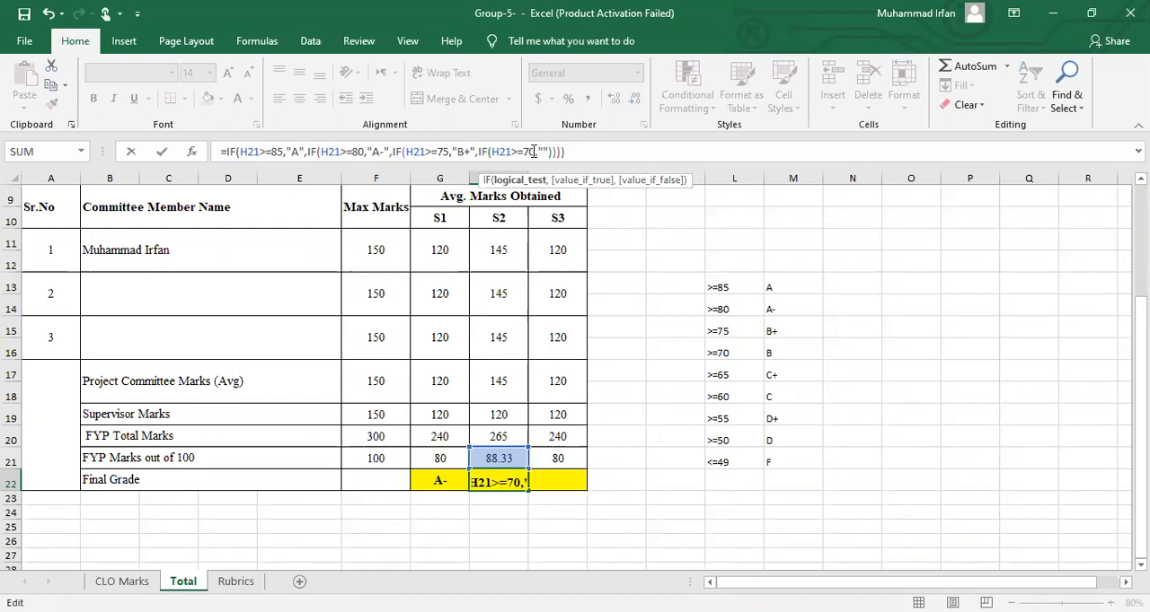
key("Right")
key("Right")
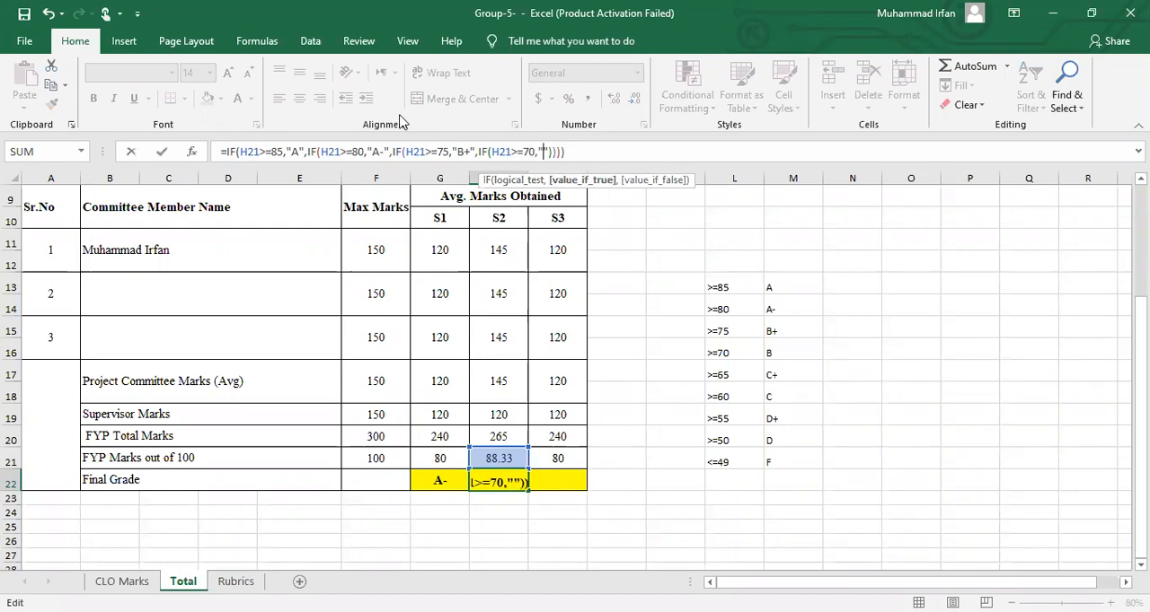
type("B\"")
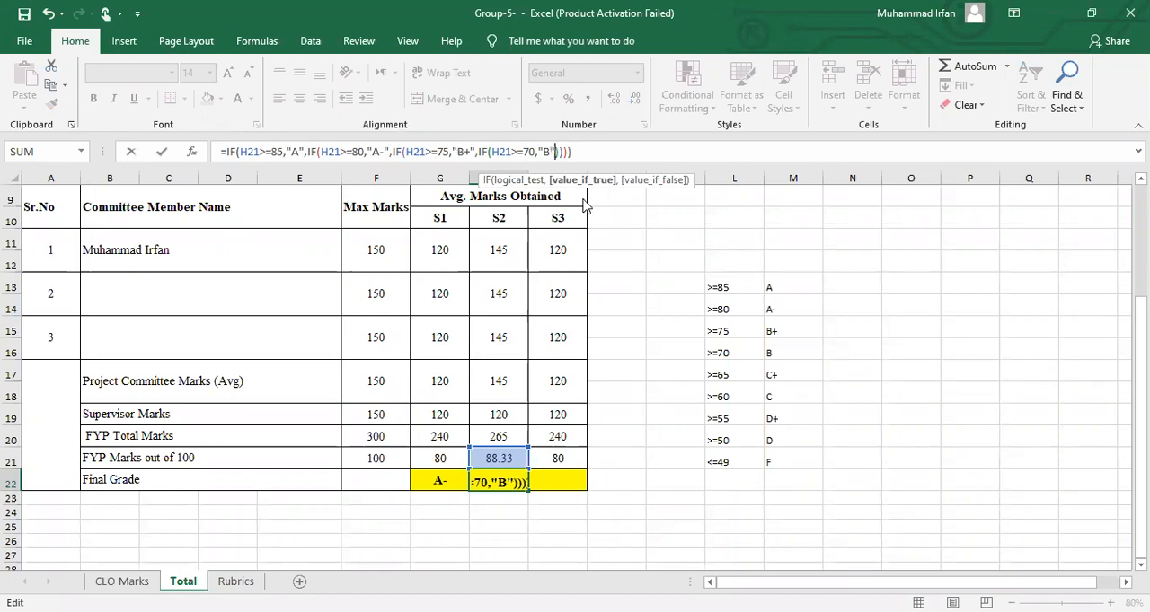
type(",IF")
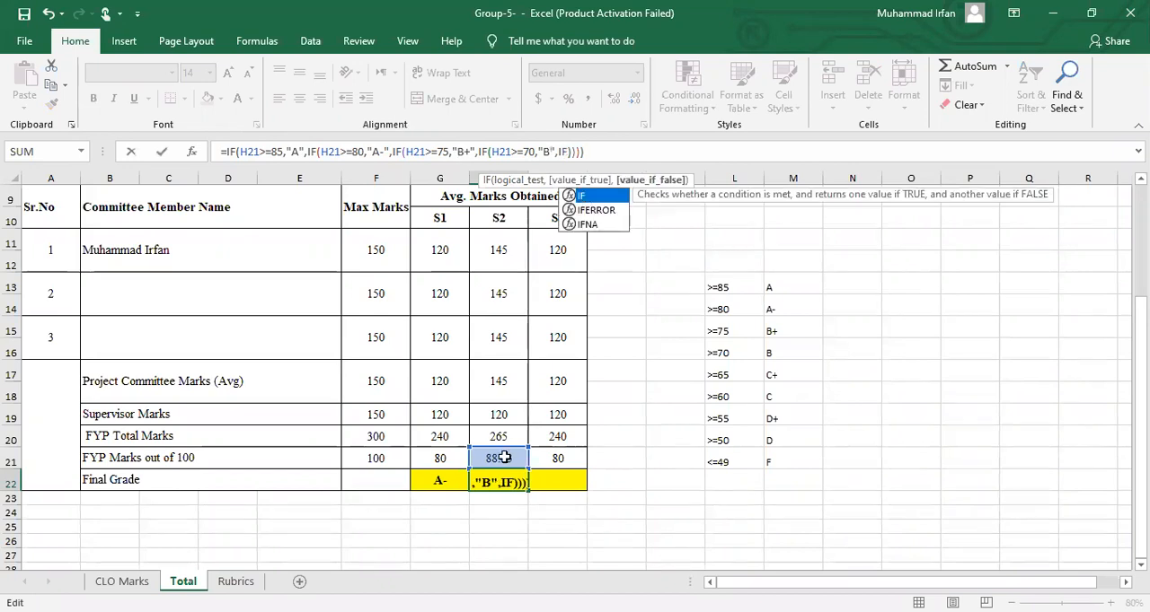
type("(")
Nest a fifth IF in H22's grade formula, returning "C+" when H21>=65
left_click(503, 458)
type(">=")
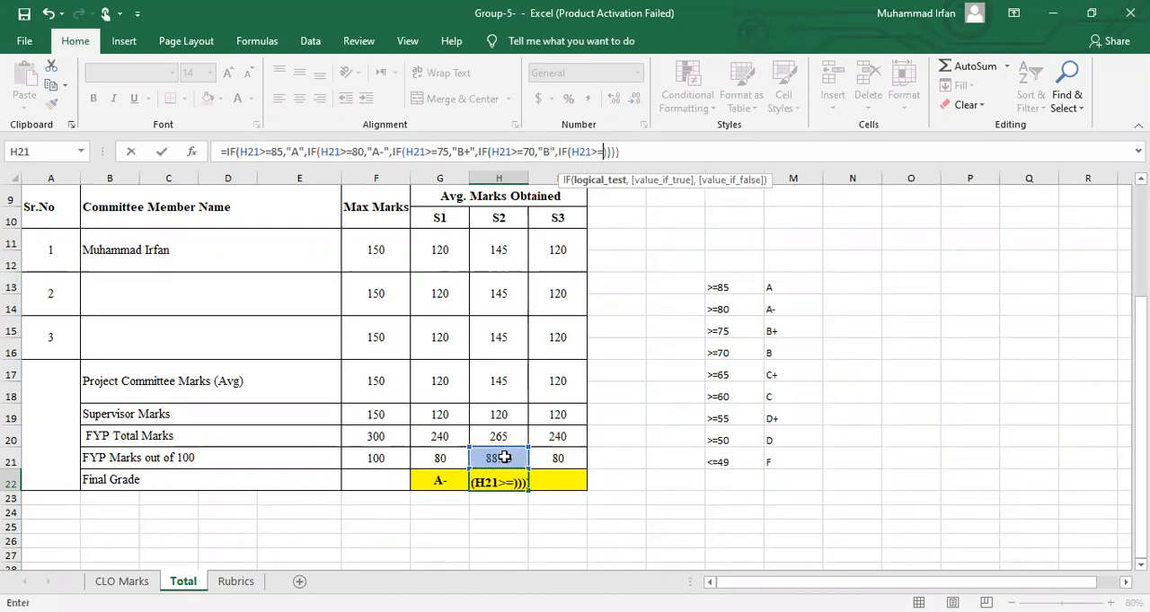
type("65")
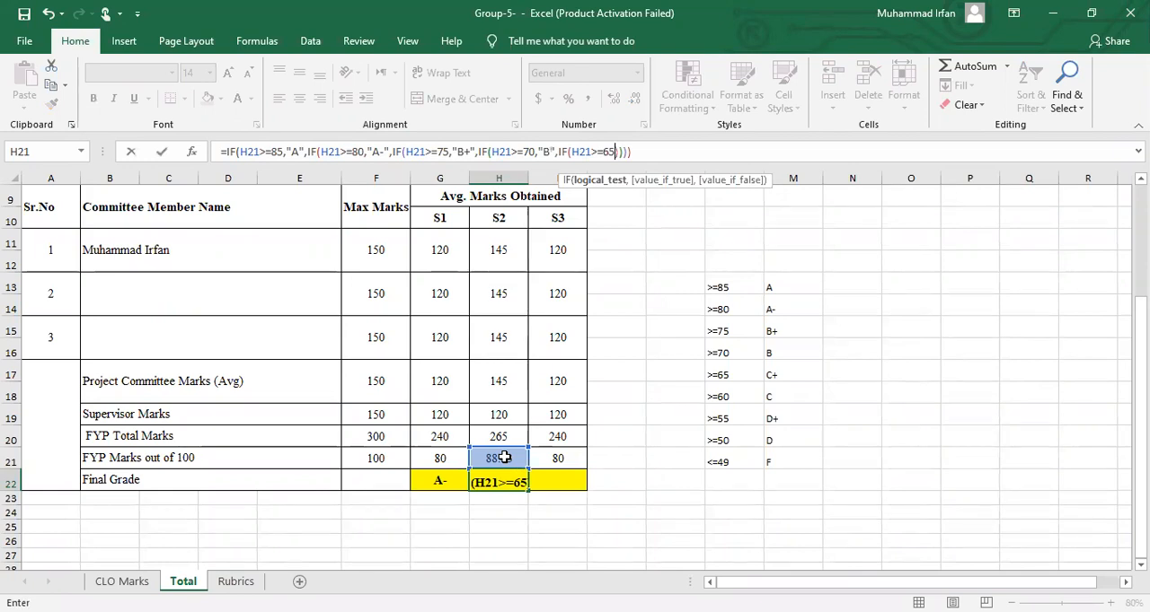
type(",\"")
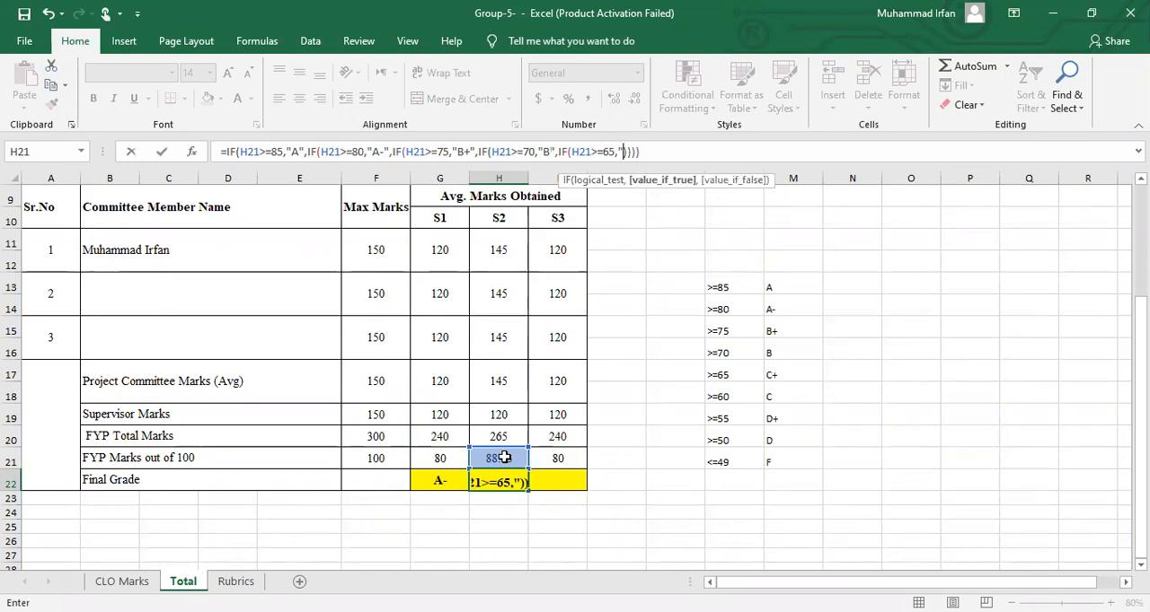
type("C\"")
key("Left")
type("+\"")
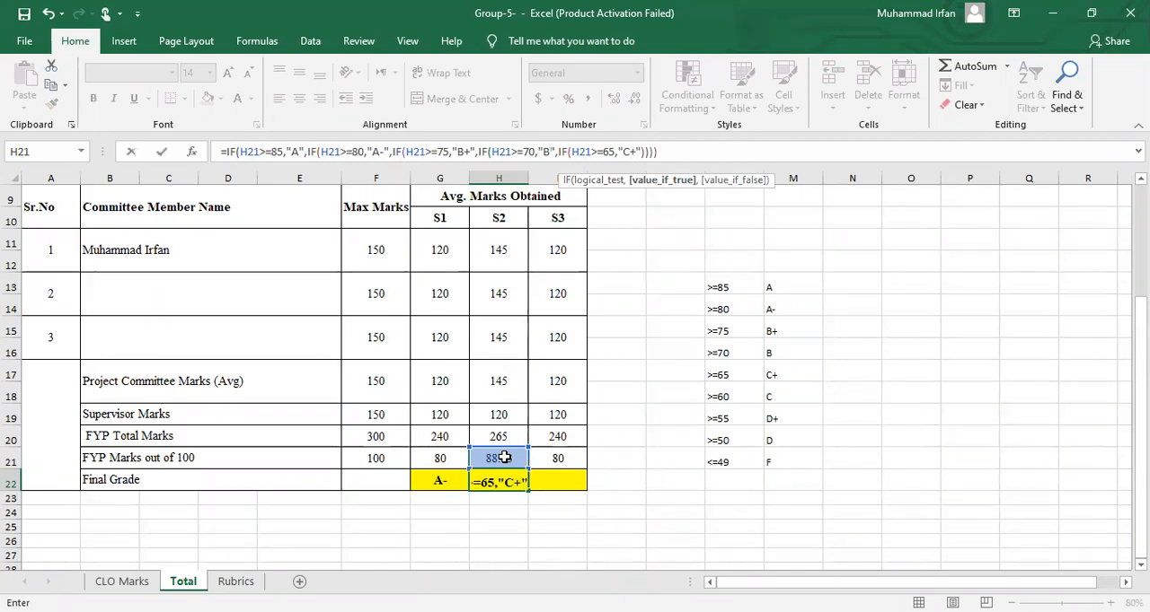
type(",")
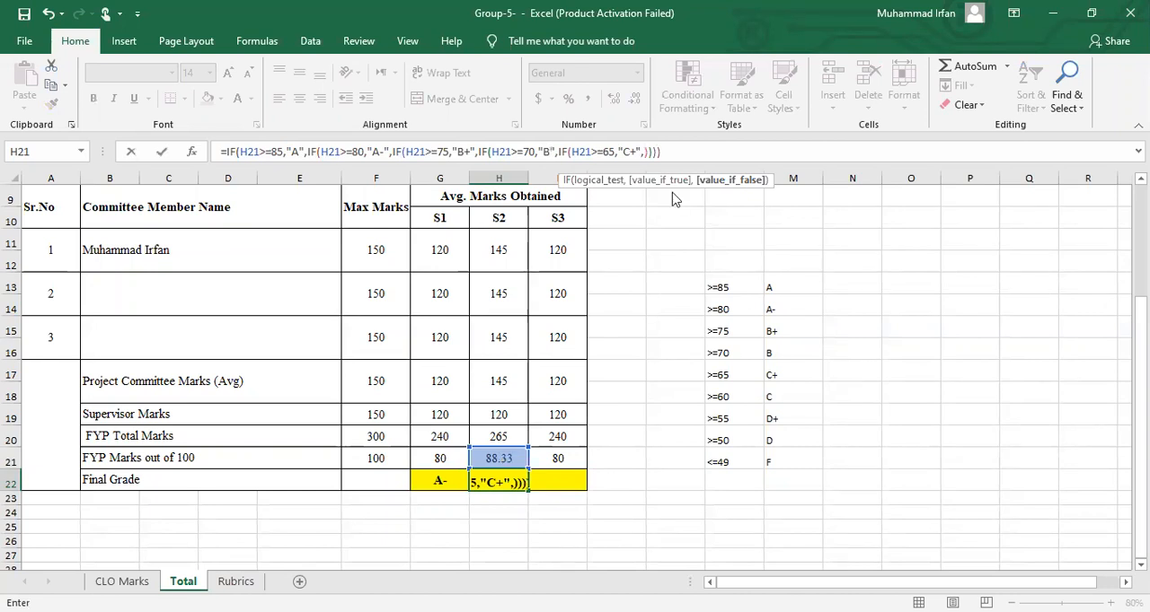
type("IF(")
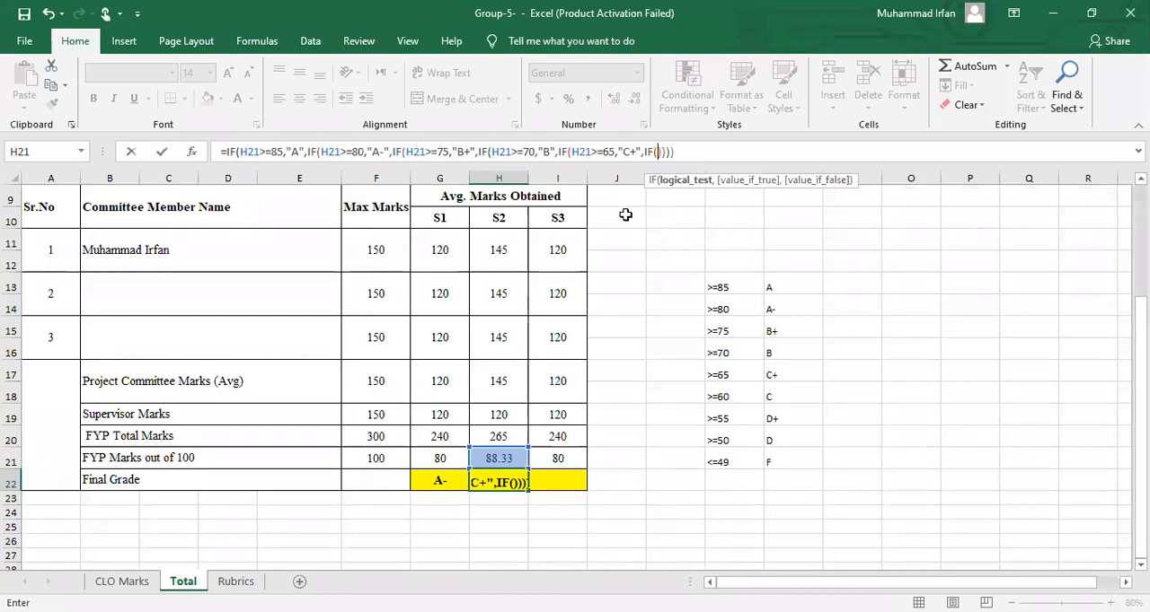
Nest a sixth IF as the next false value, returning "C" when H21>=60
left_click(485, 454)
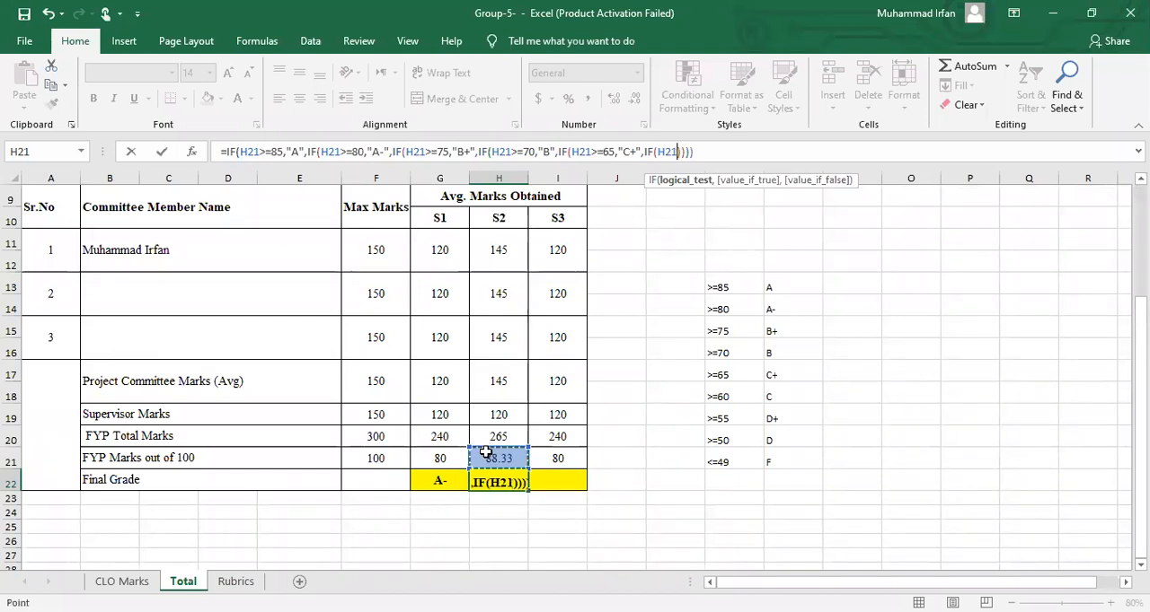
type(">=60")
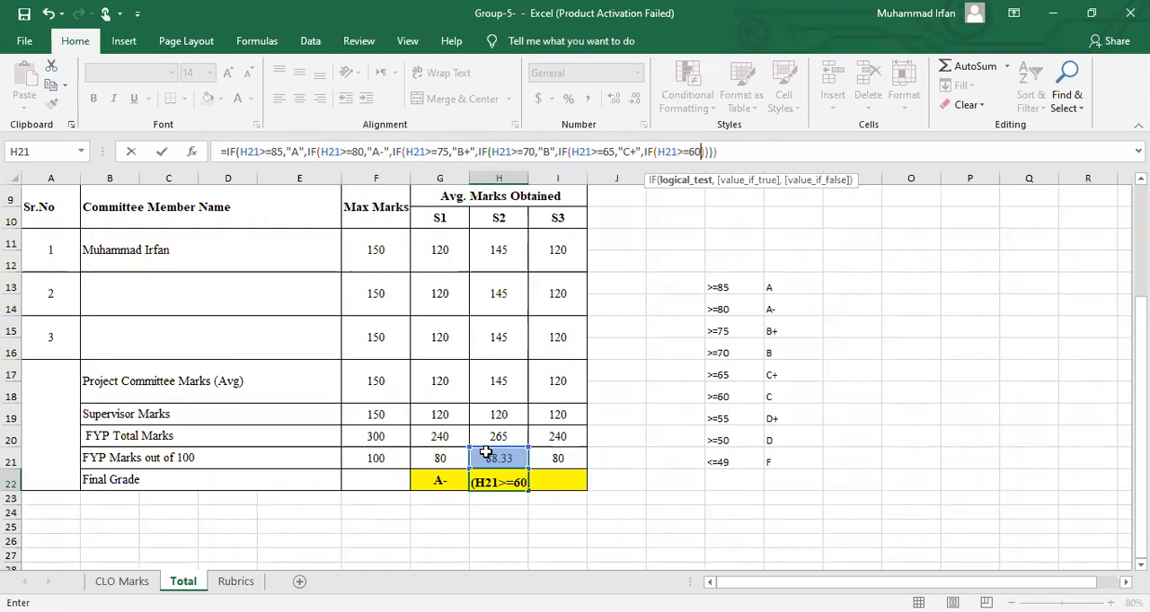
type(",\"C\"")
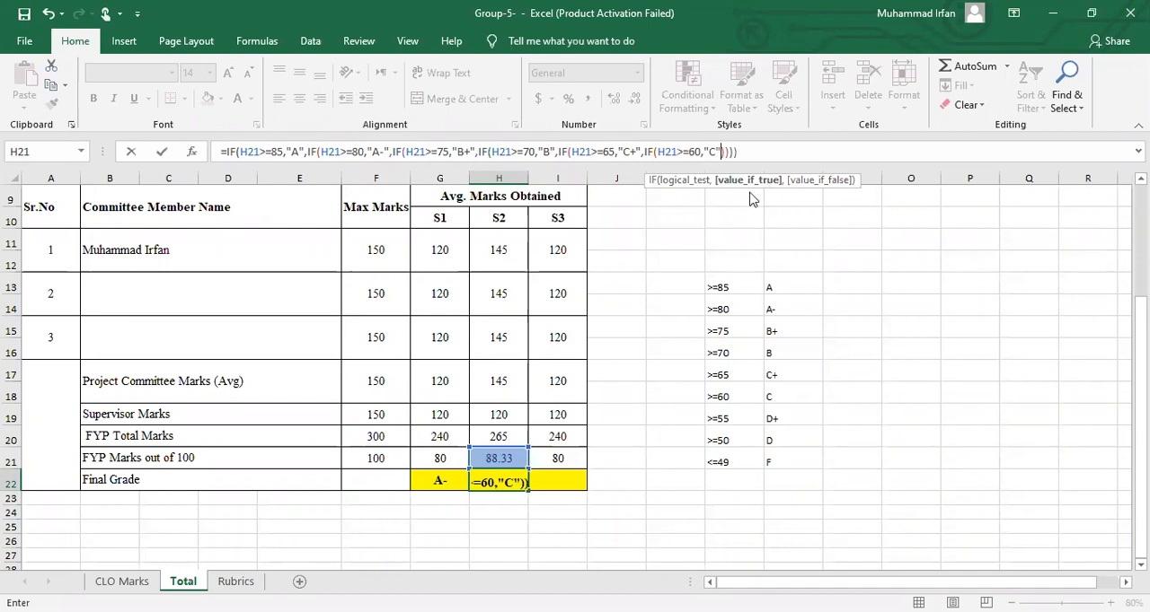
type(",IF")
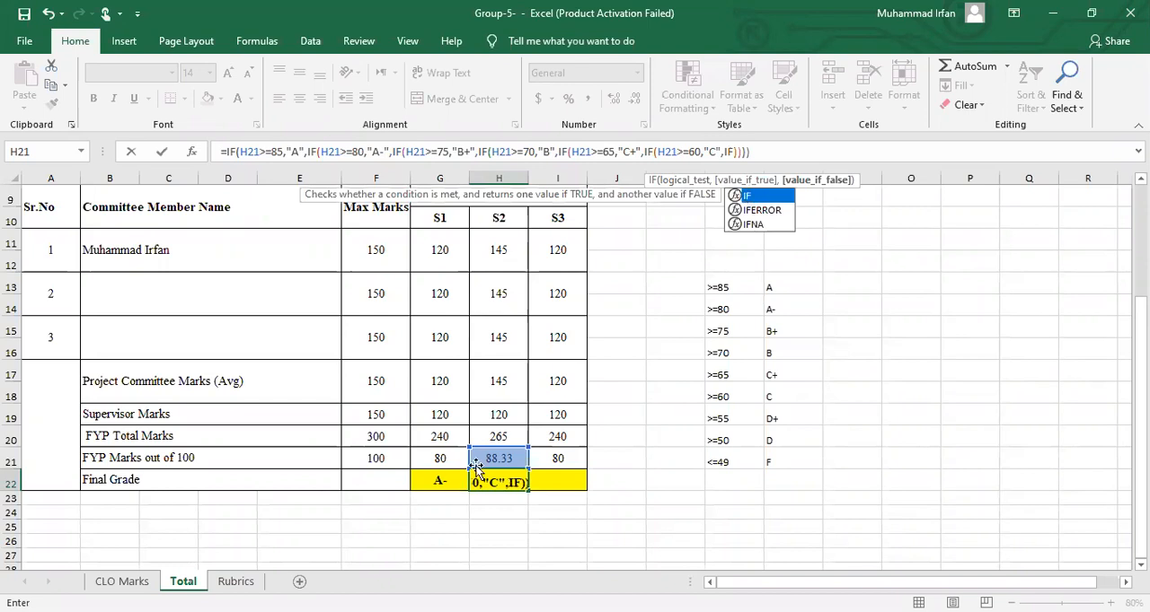
type("(")
Nest a seventh IF in the grade formula, returning "D+" when H21>=55
left_click(492, 458)
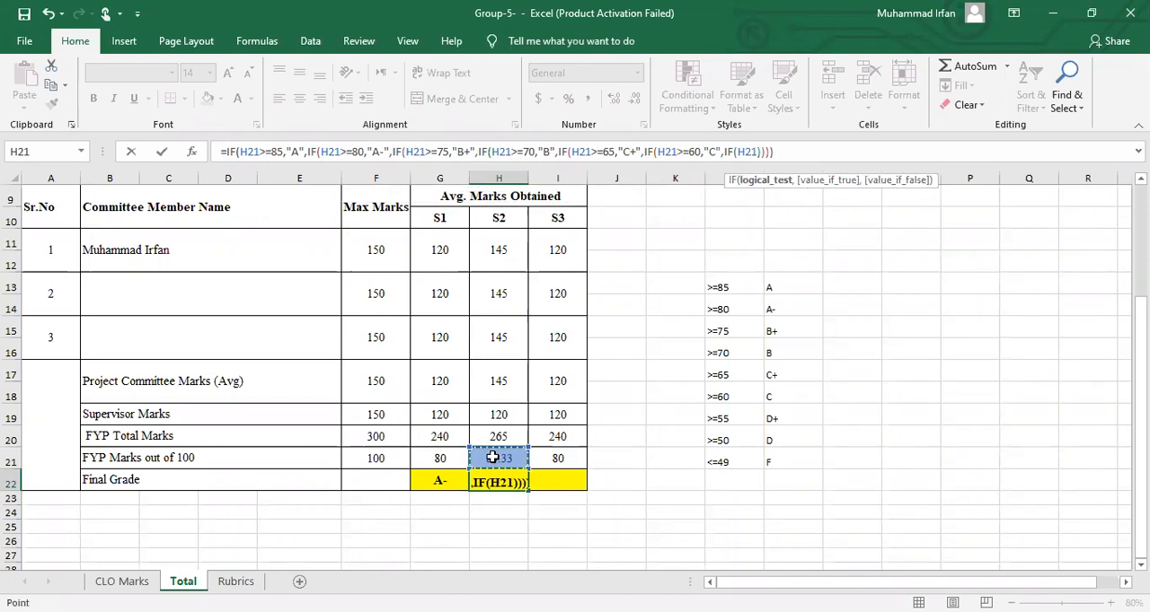
type(">=")
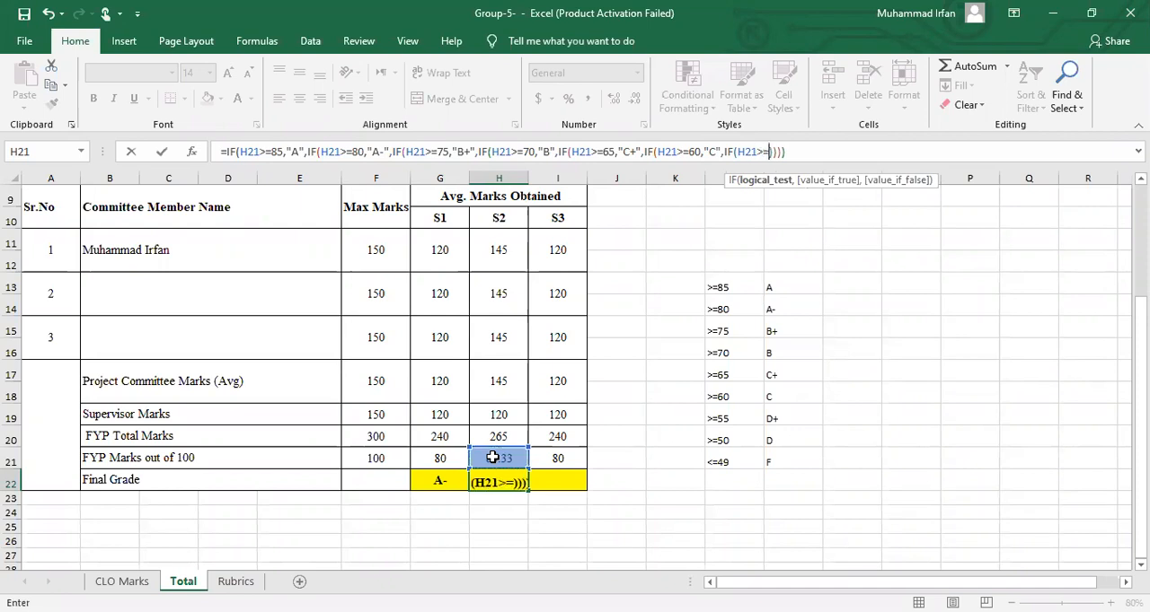
type("55")
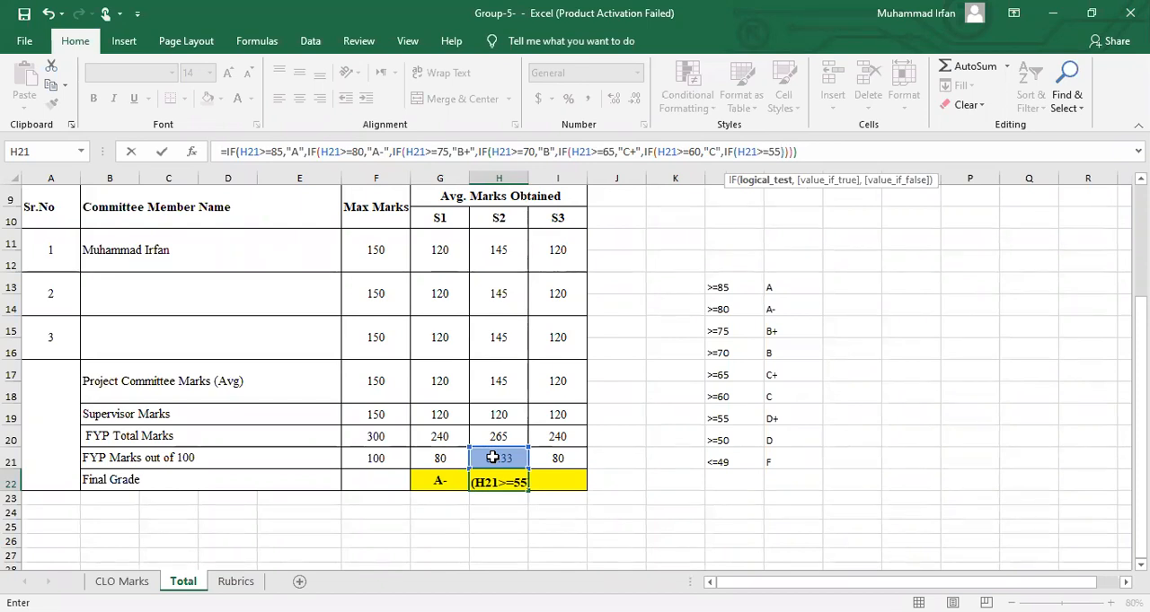
type(",\"")
type("D\"")
type("+")
type("\"D+")
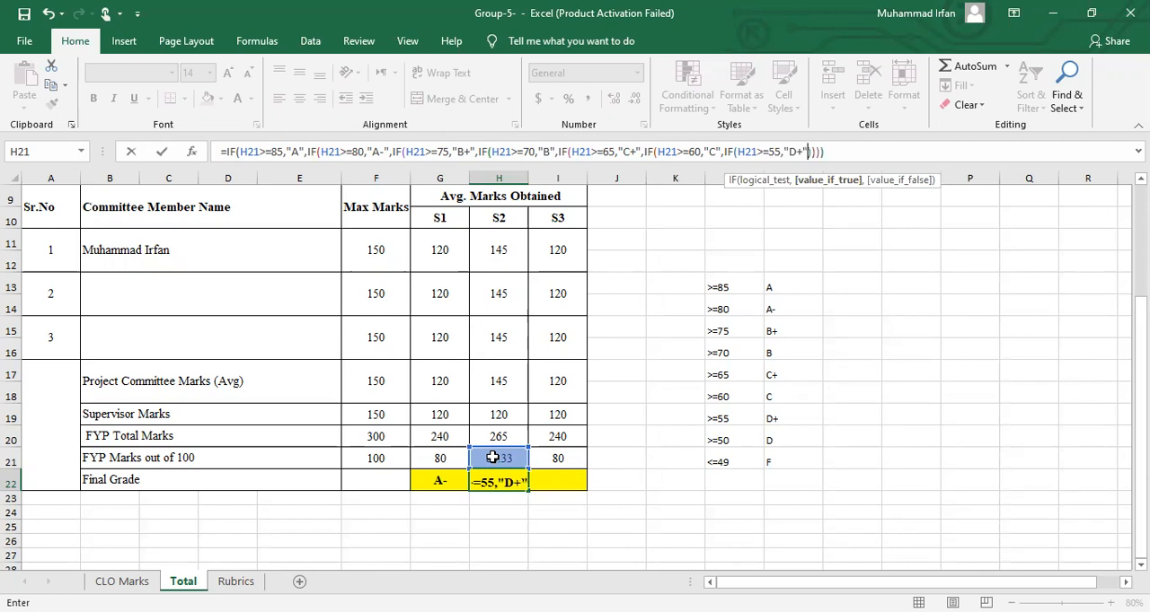
type(",IF")
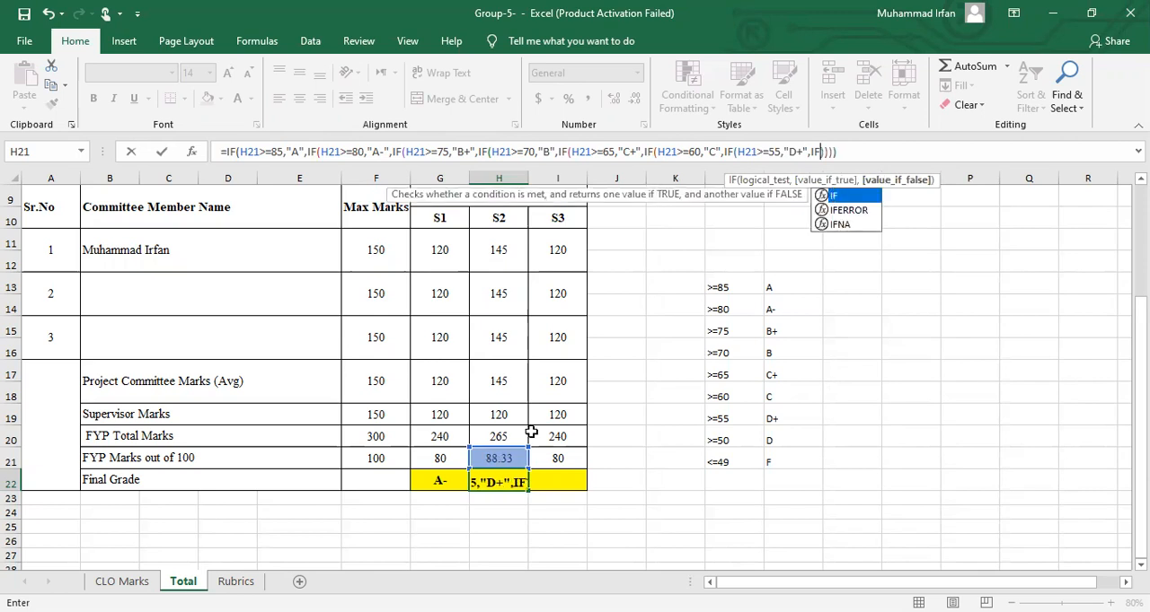
type("(")
Nest an eighth IF in the grade formula, returning "D" when H21>=50
left_click(499, 460)
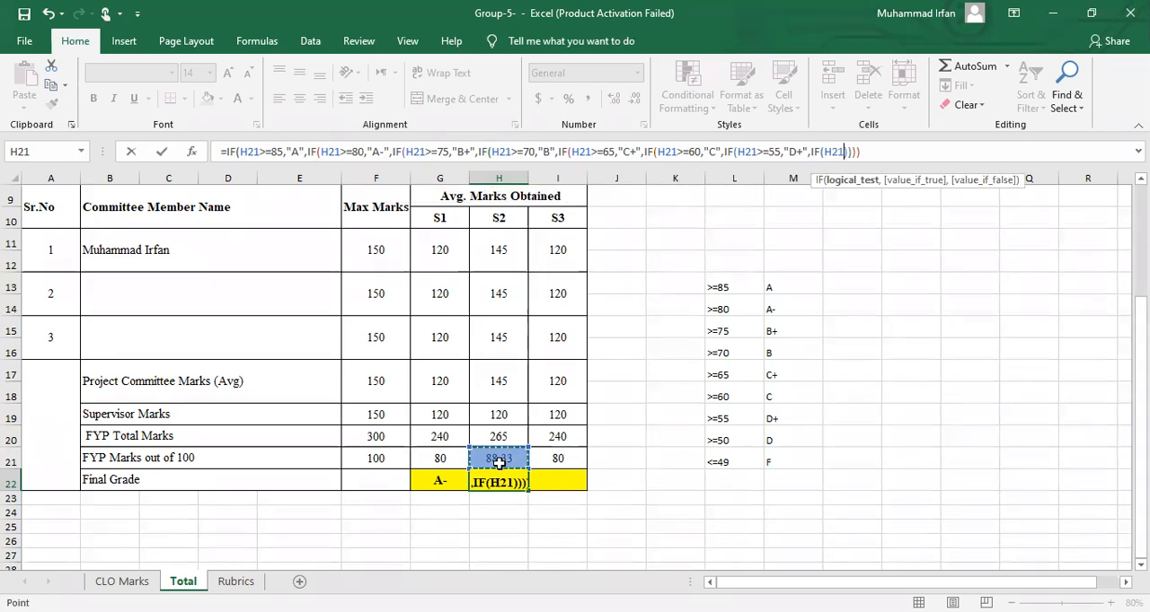
type(">=")
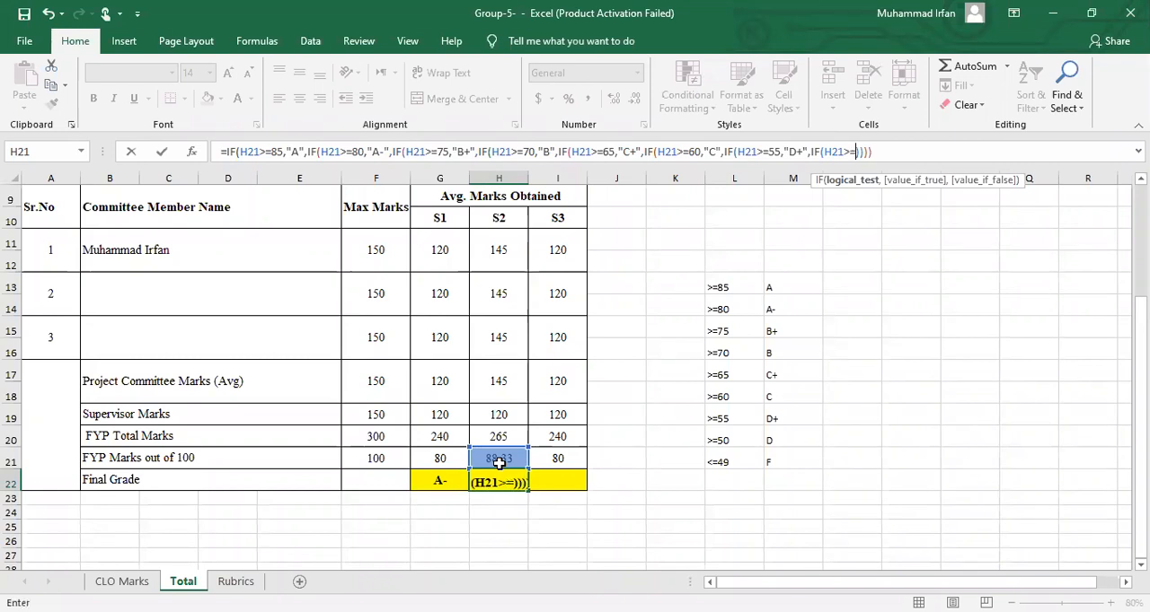
type("50,\"")
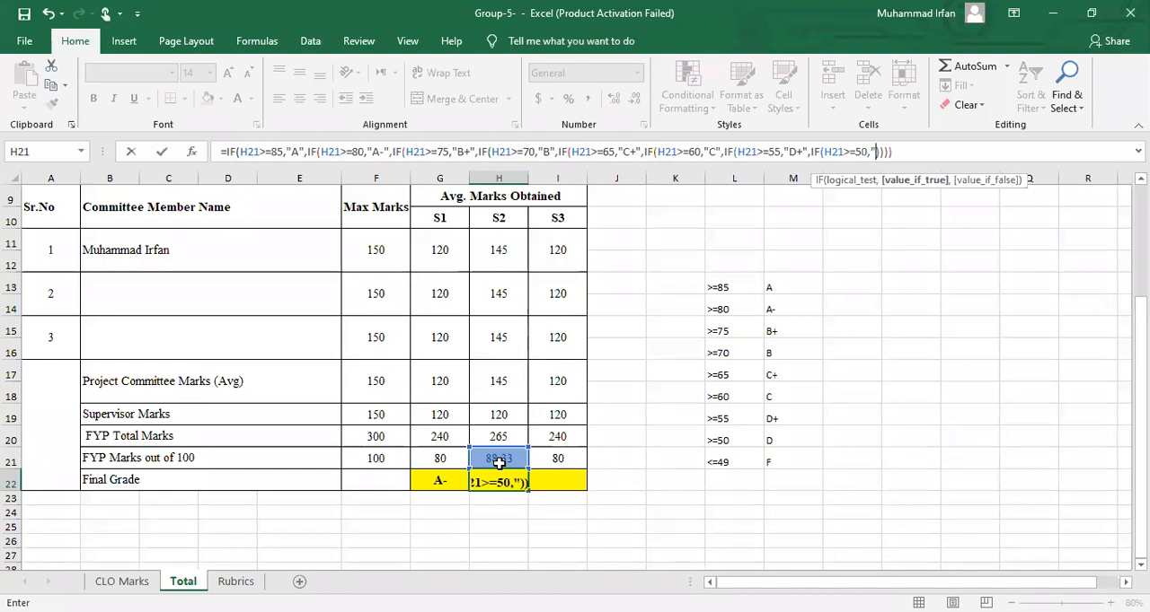
type("D\"))))")
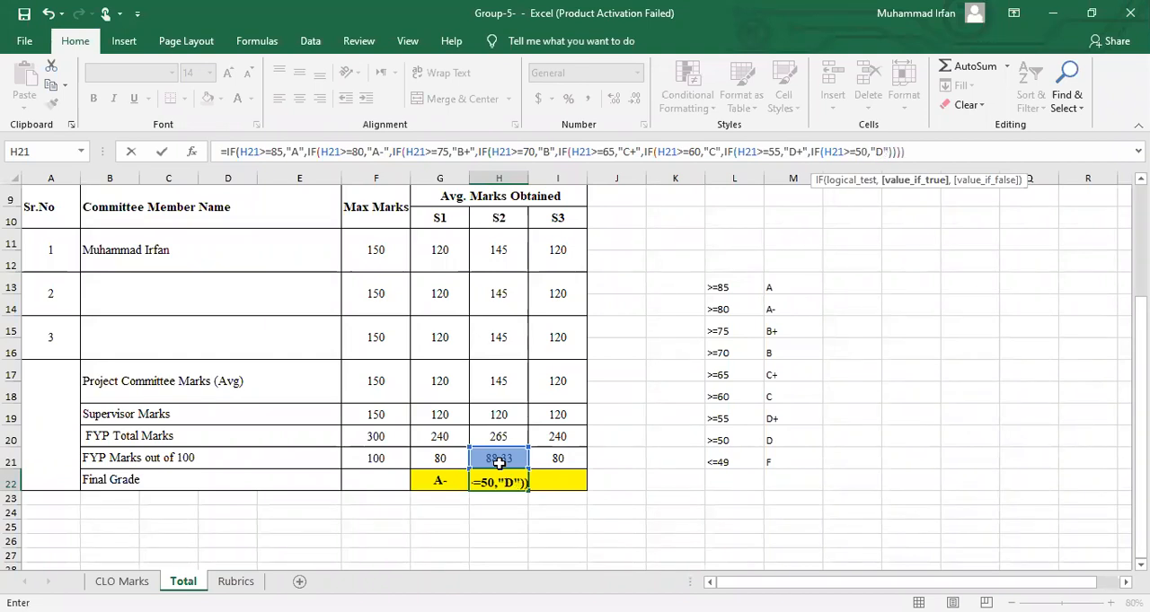
type(",")
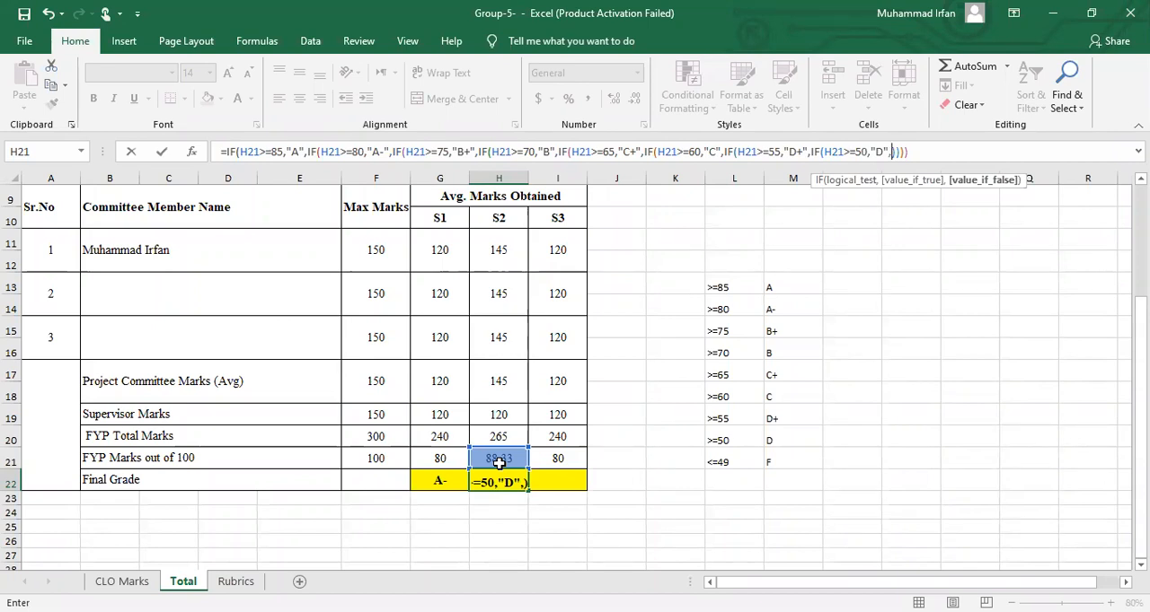
Add "F" as the last IF's false value and commit the formula with Excel's suggested bracket correction
type("\"F\"))))")
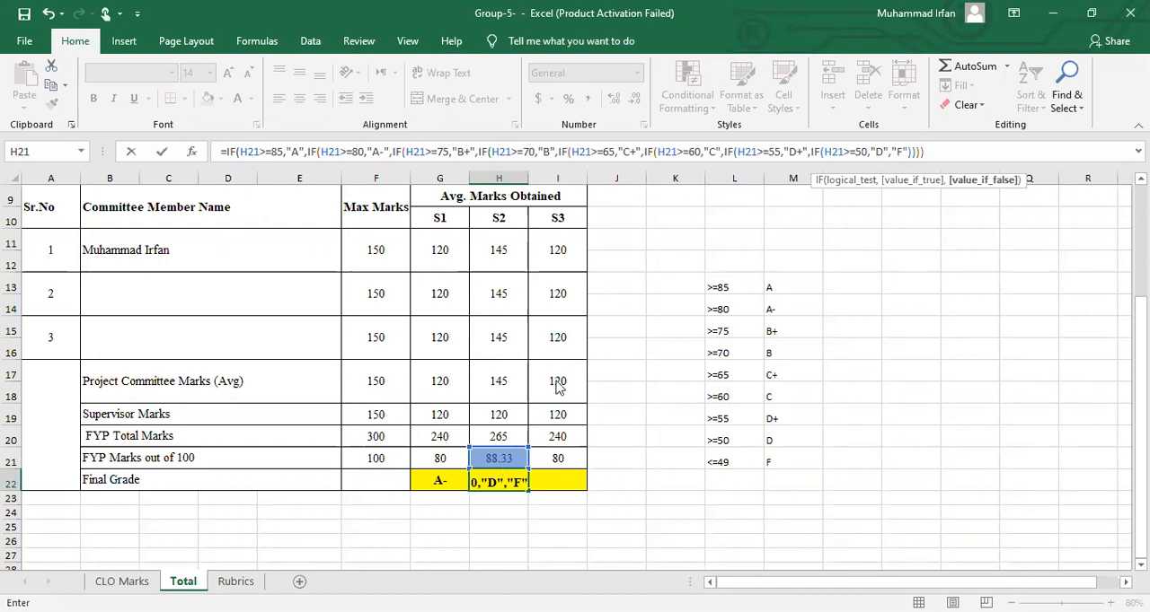
key("Return")
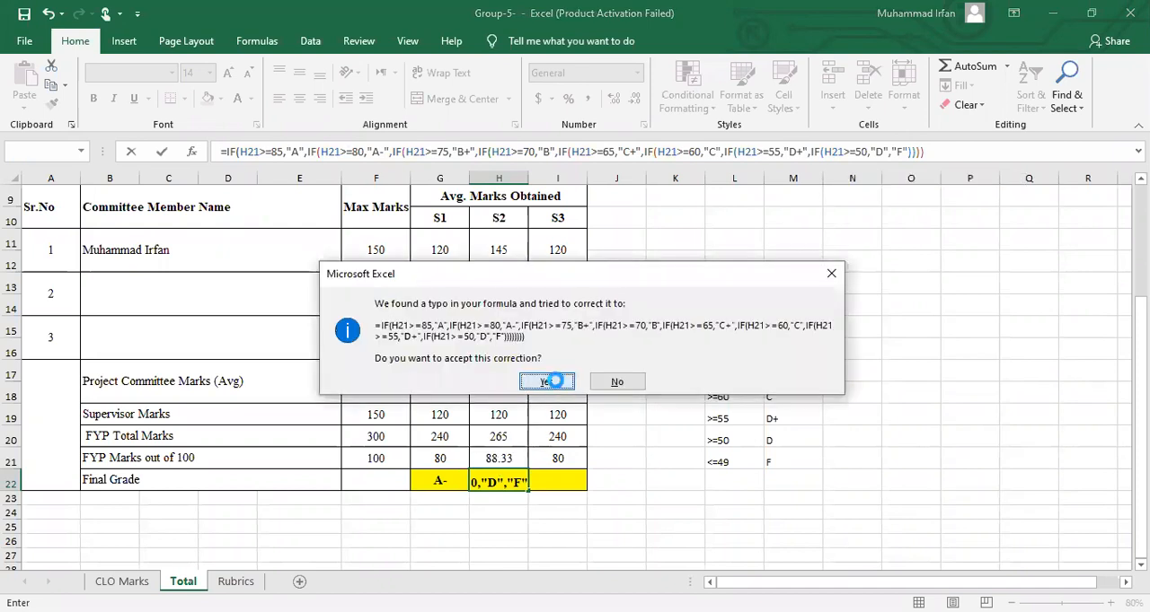
key("Return")
Compare the S2 final grade in H22 with the >=85 row of the grading scale
left_click(495, 480)
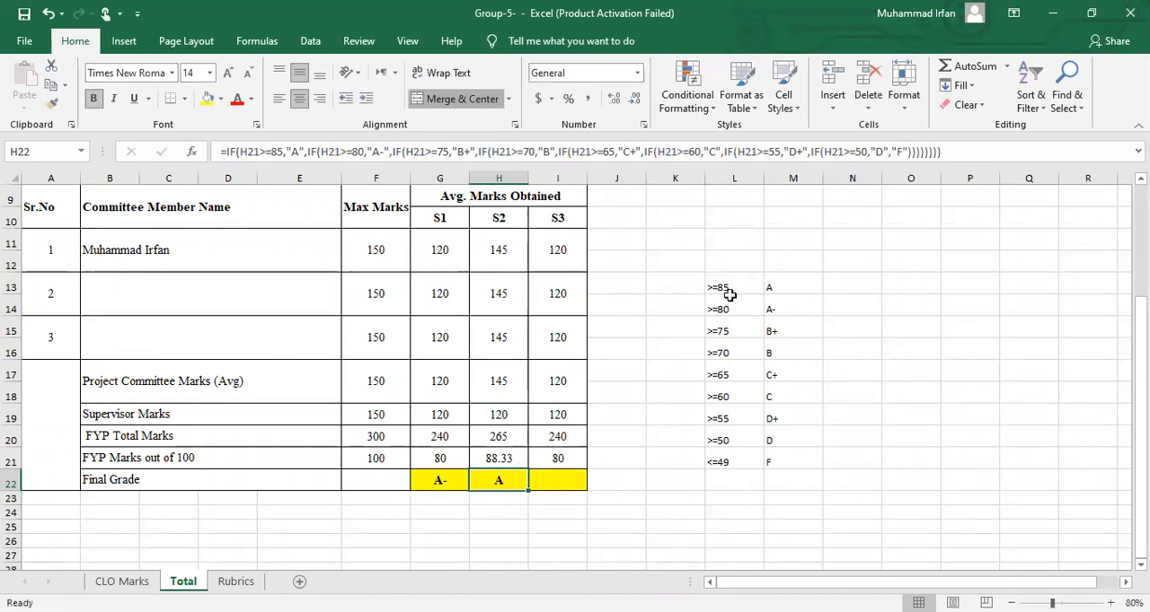
left_click_drag(737, 290, 786, 282)
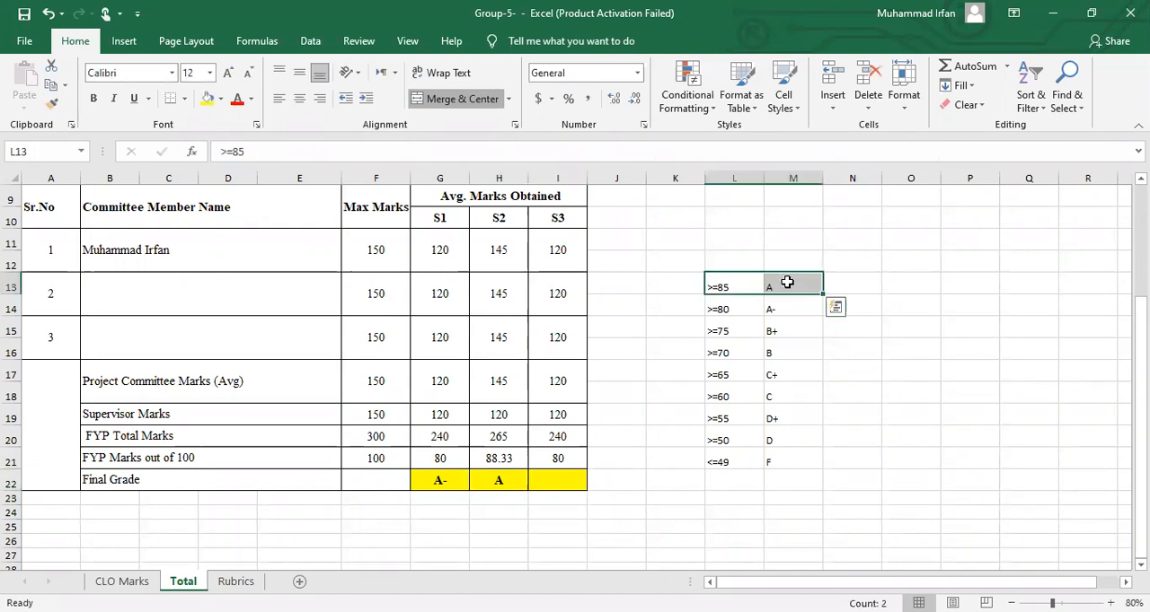
left_click(495, 483)
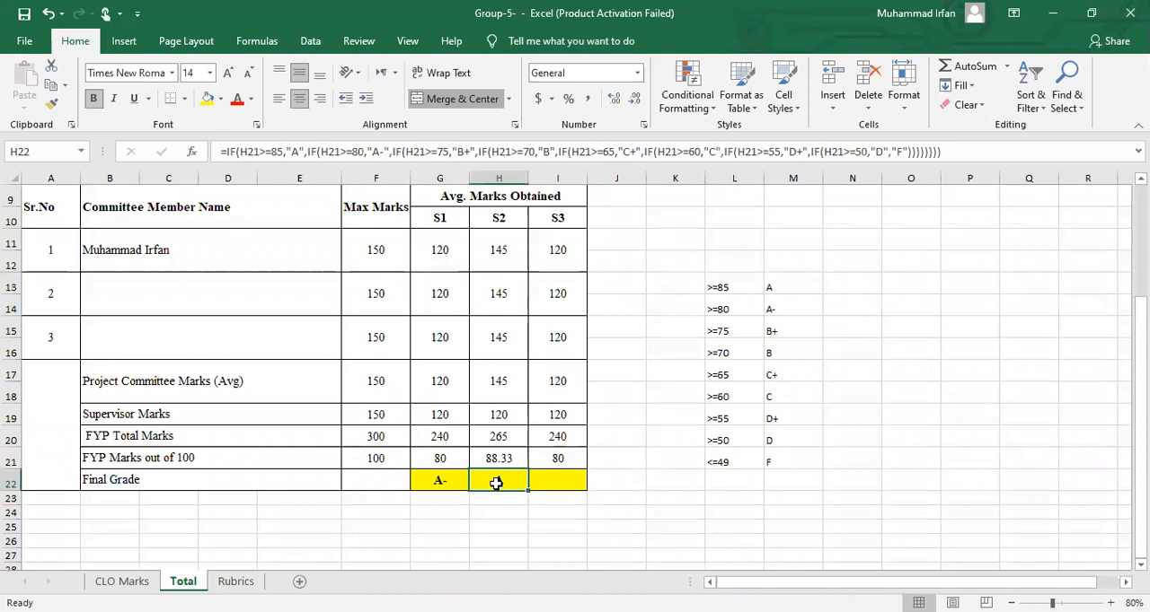
Fill the grade formula from H22 into I22 and compare the S3 marks with the >=80 row of the scale
left_click(550, 482)
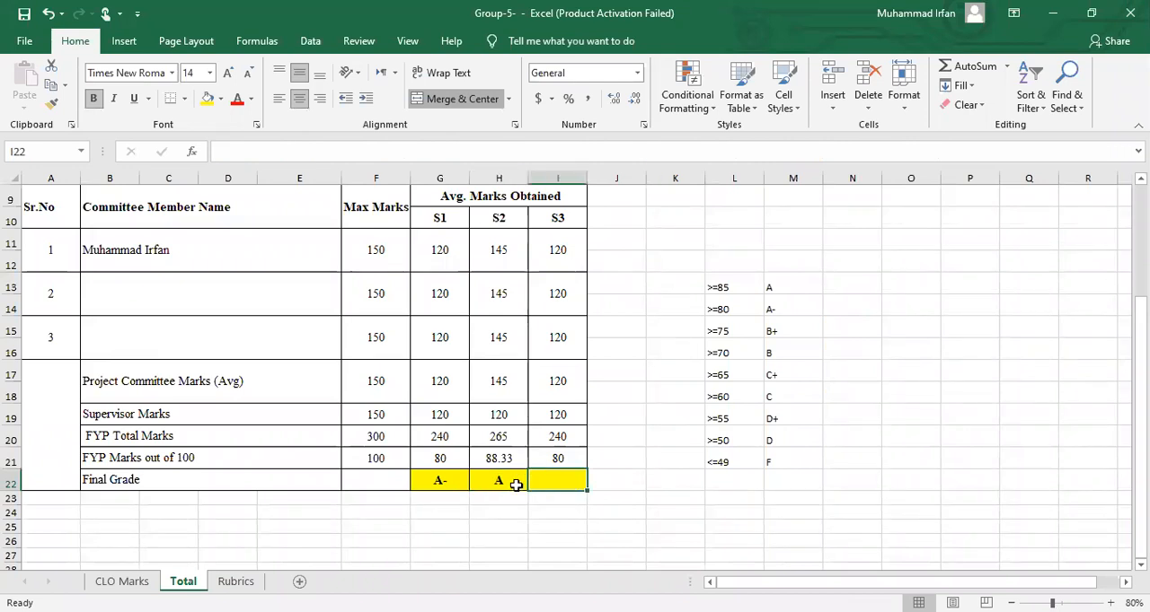
left_click(516, 484)
left_click_drag(526, 492, 562, 480)
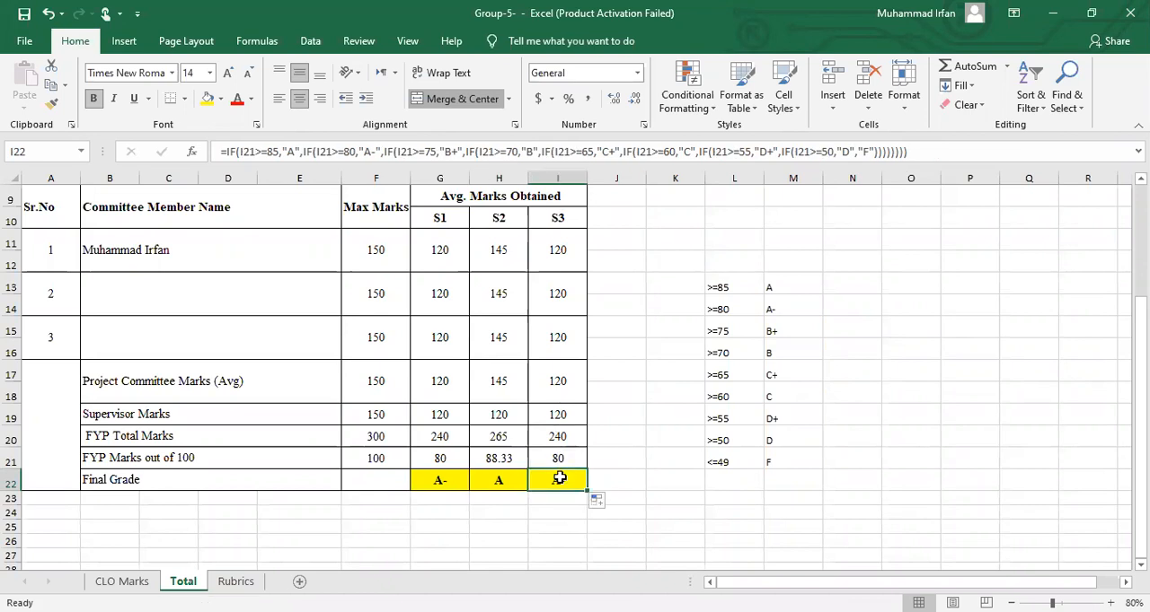
left_click(558, 458)
left_click_drag(754, 309, 786, 309)
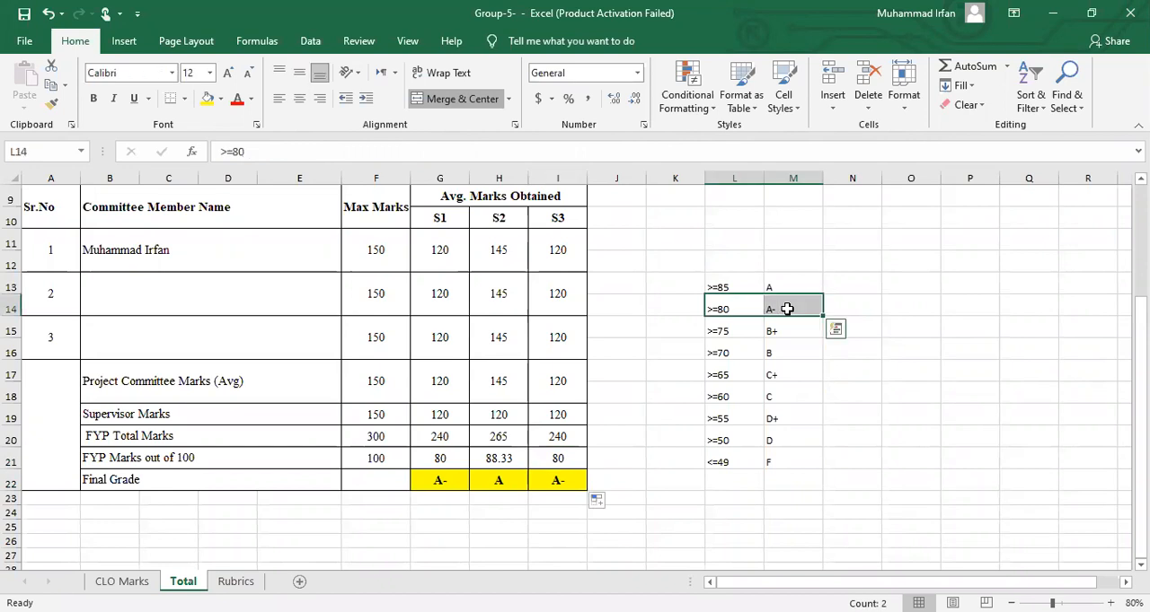
Change the second committee member's marks to 90 for S1 and 20 for S2
left_click(446, 287)
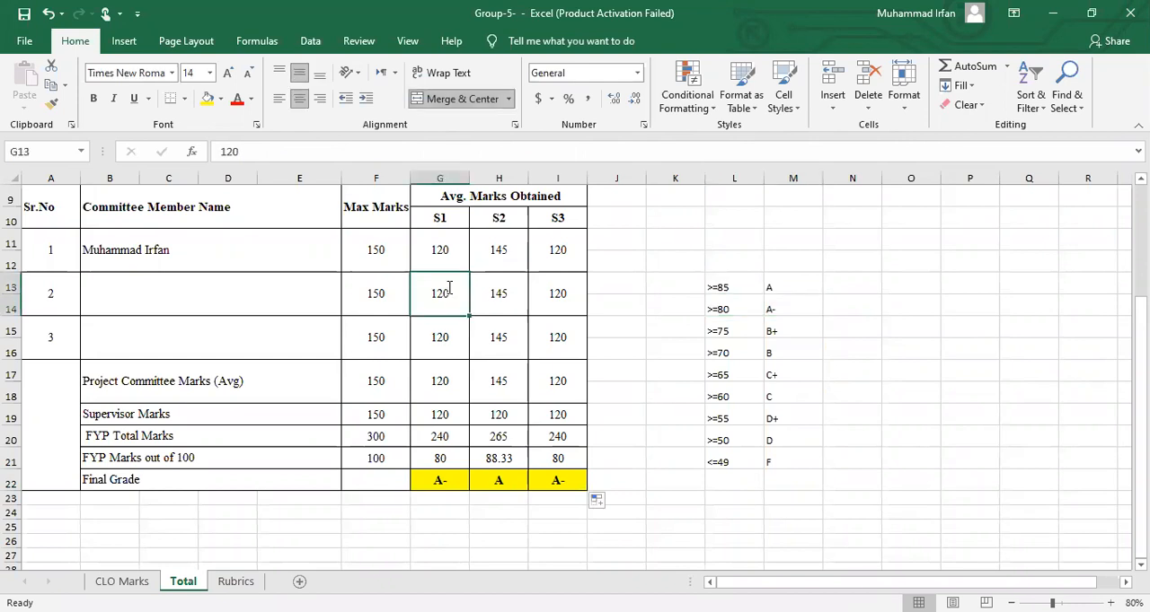
type("90")
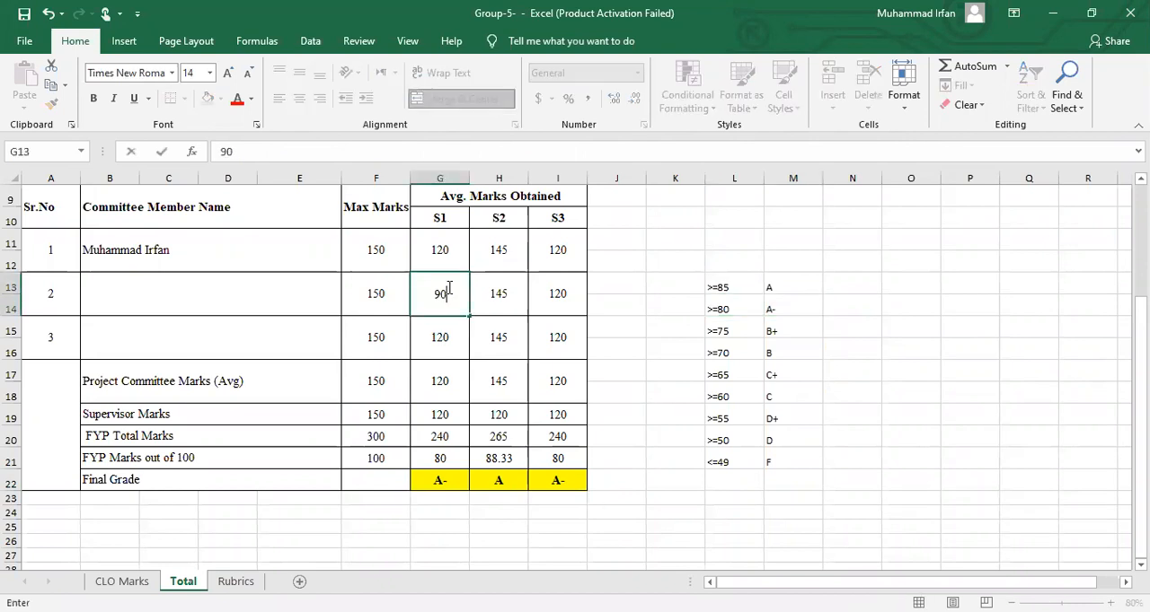
key("Tab")
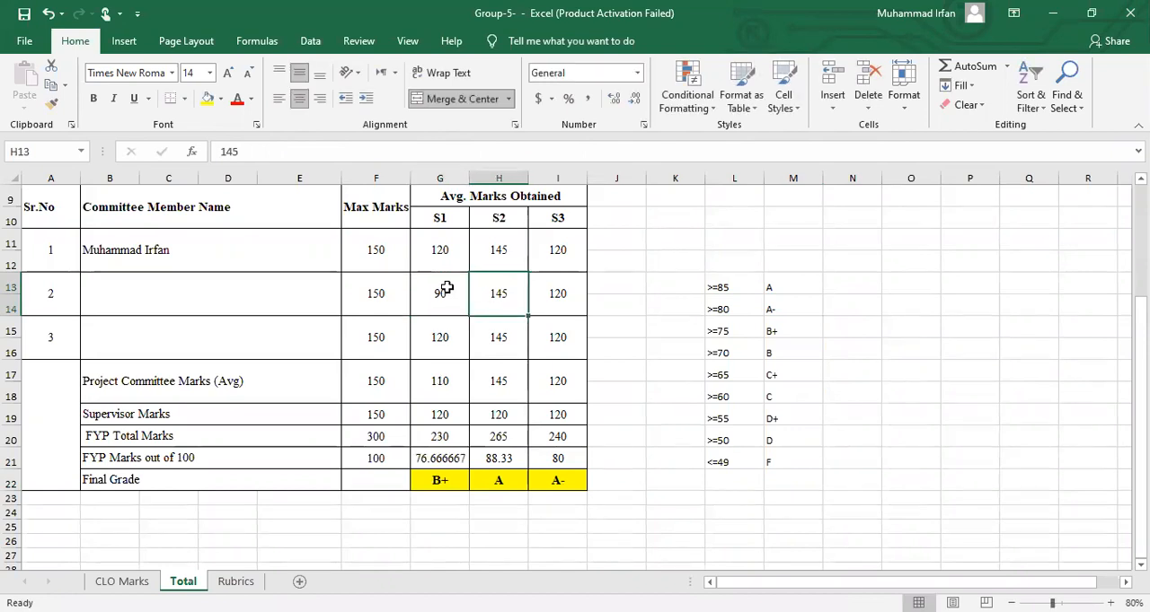
type("20")
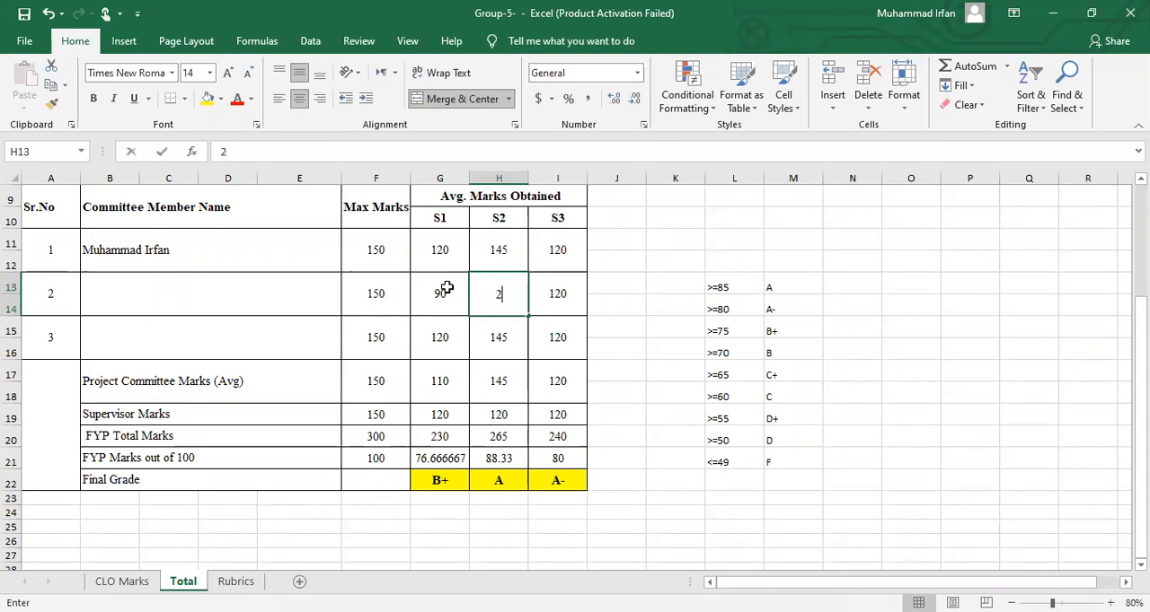
key("Return")
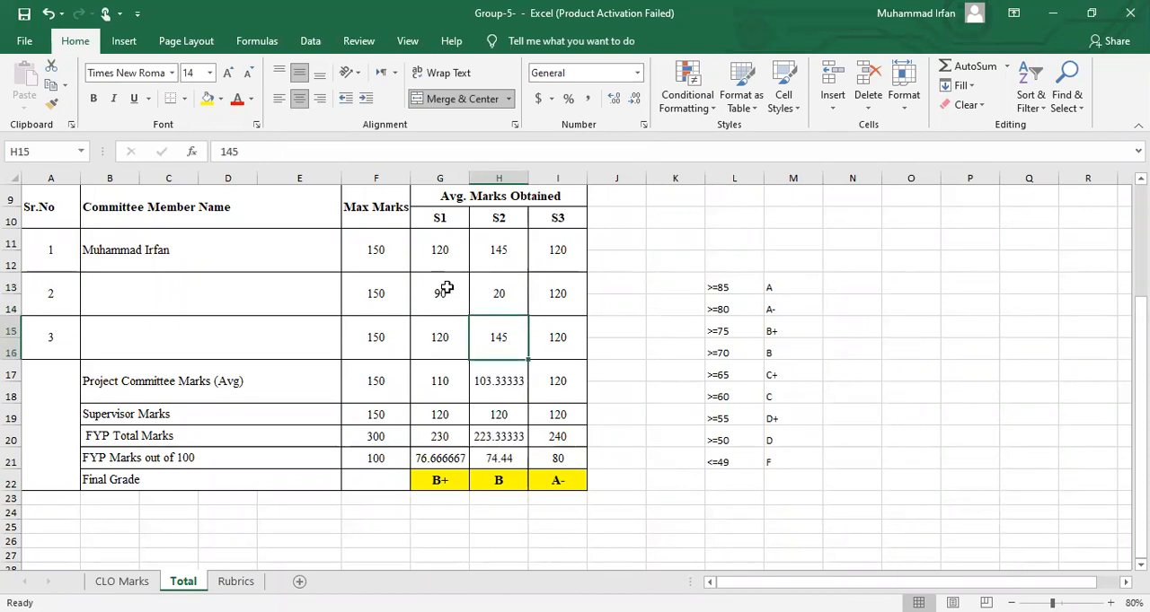
Set the S3 marks from all three committee members to 0
key("Up")
key("Right")
type("0")
key("Return")
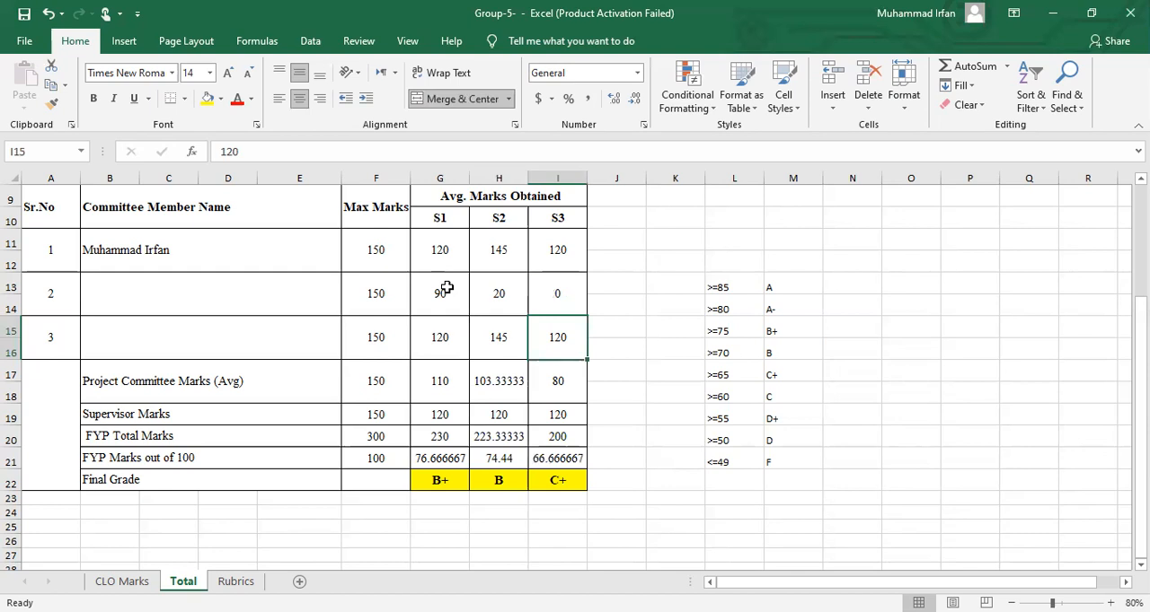
type("0")
key("Return")
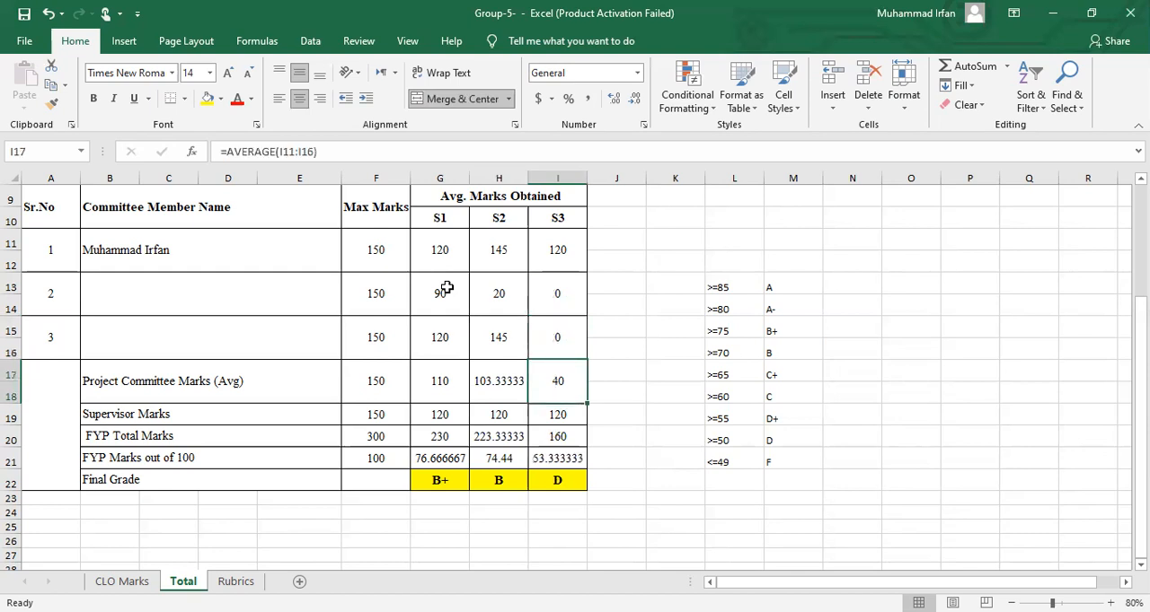
key("Up")
key("Up")
key("Up")
type("0")
key("Return")
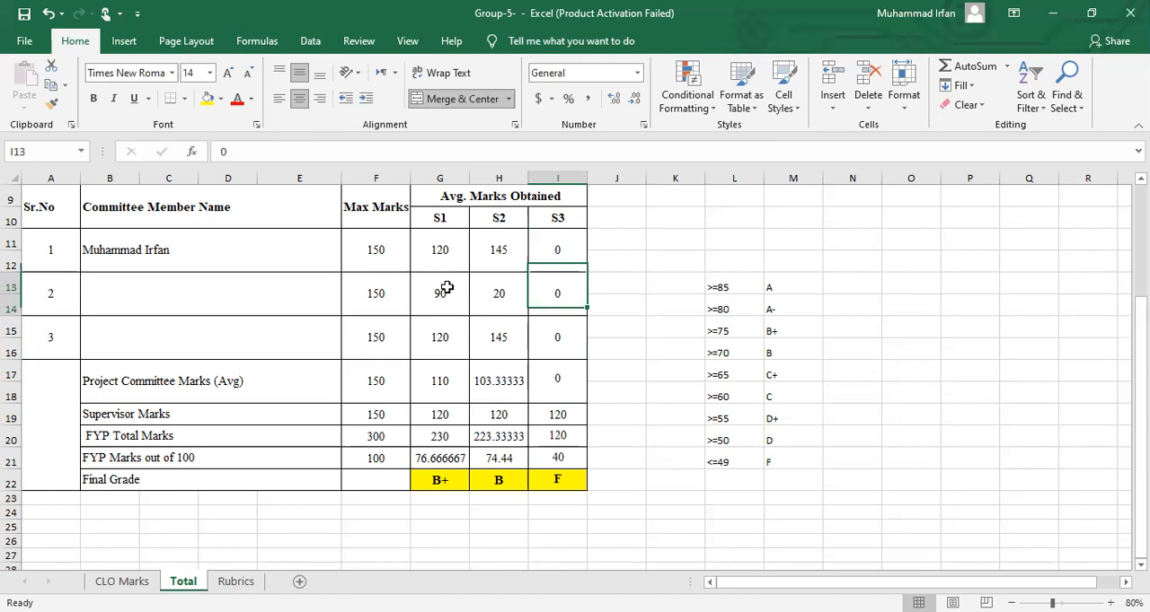
Check the S3 marks out of 100 and final grade formula against the grading scale down to the F row
left_click(566, 456)
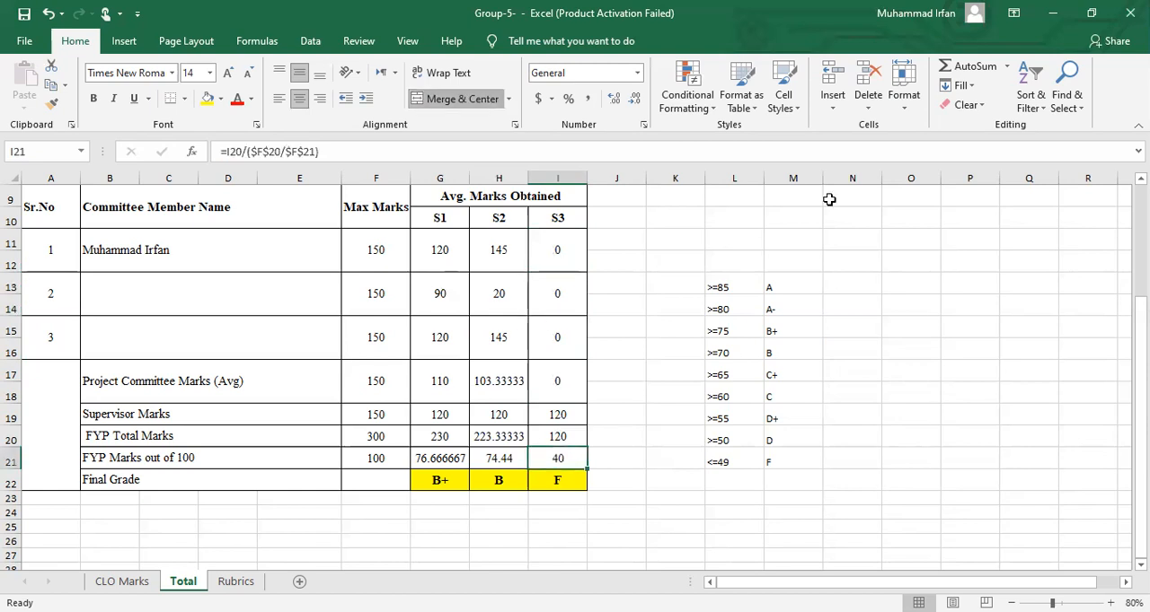
left_click_drag(750, 280, 780, 442)
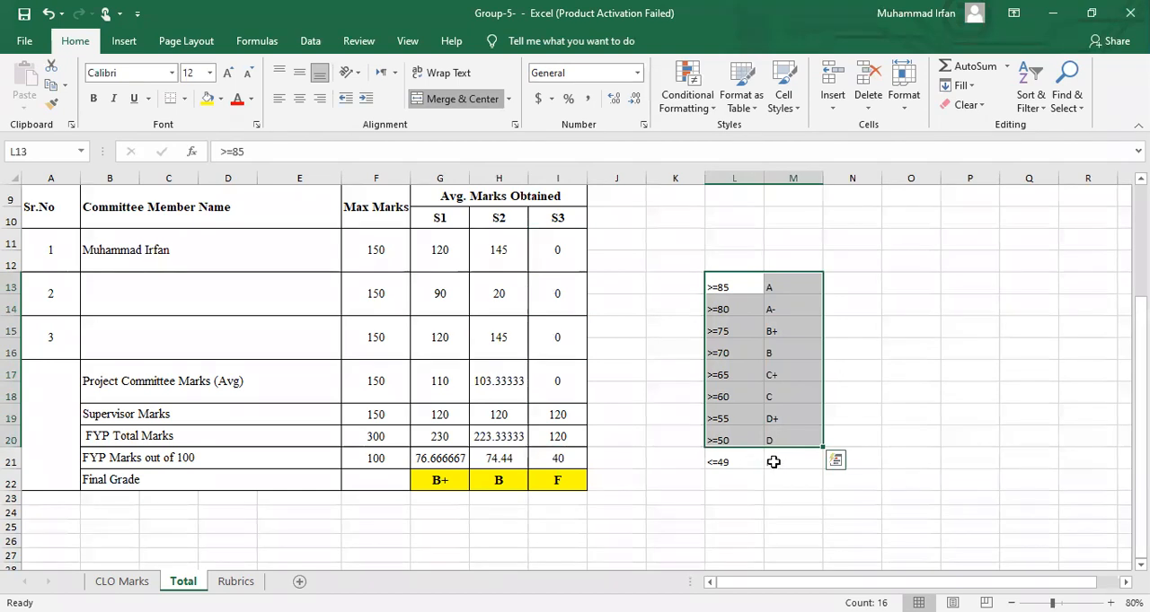
left_click(773, 461)
type("F")
left_click(560, 479)
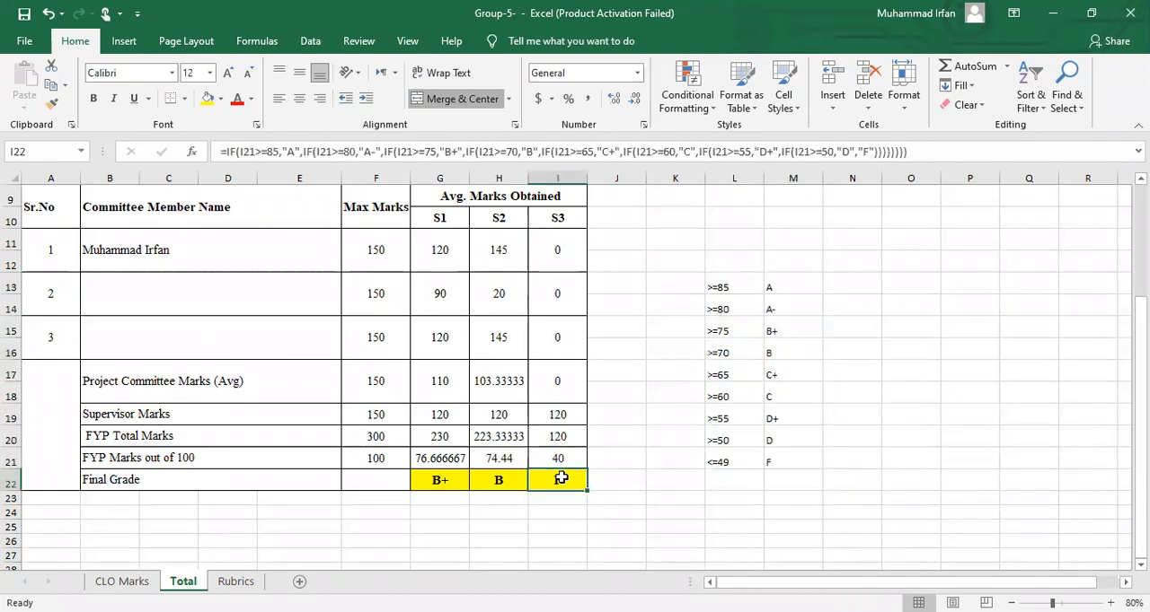